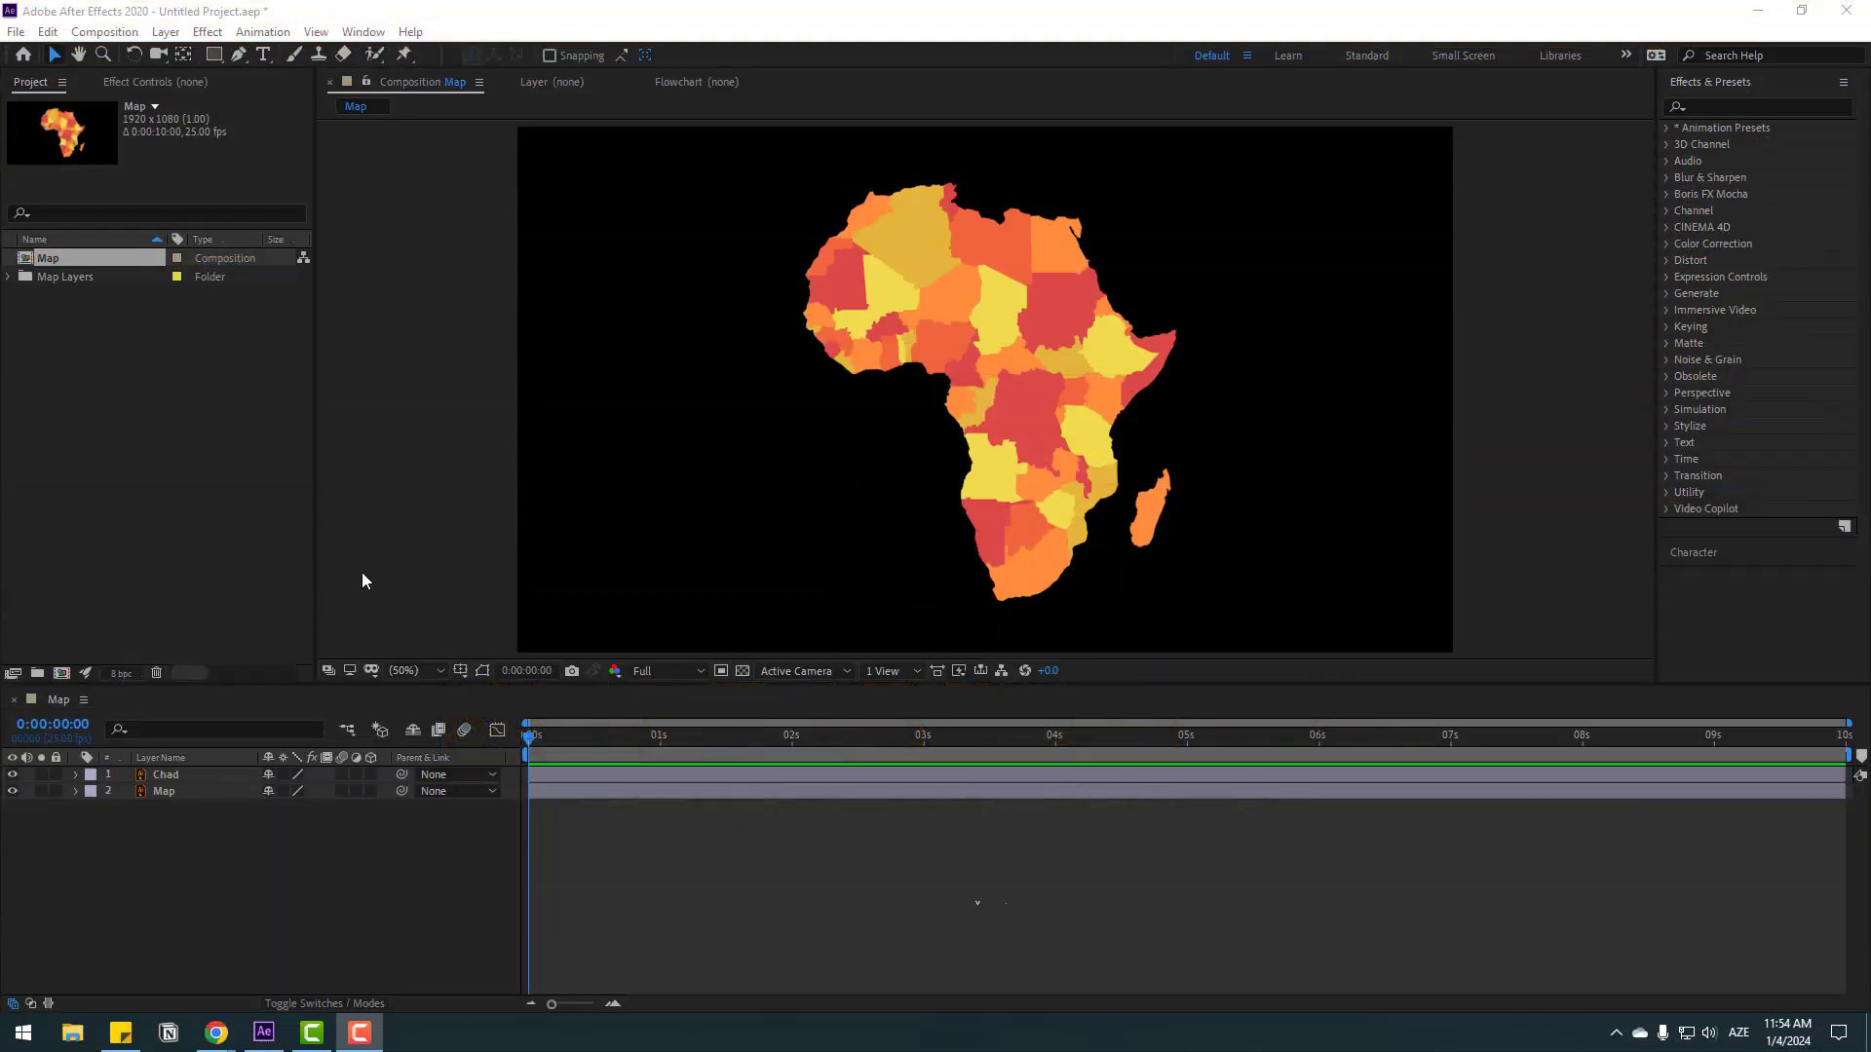
# Add a black solid named BG and move it below the Map layer.
pyautogui.click(158, 869)
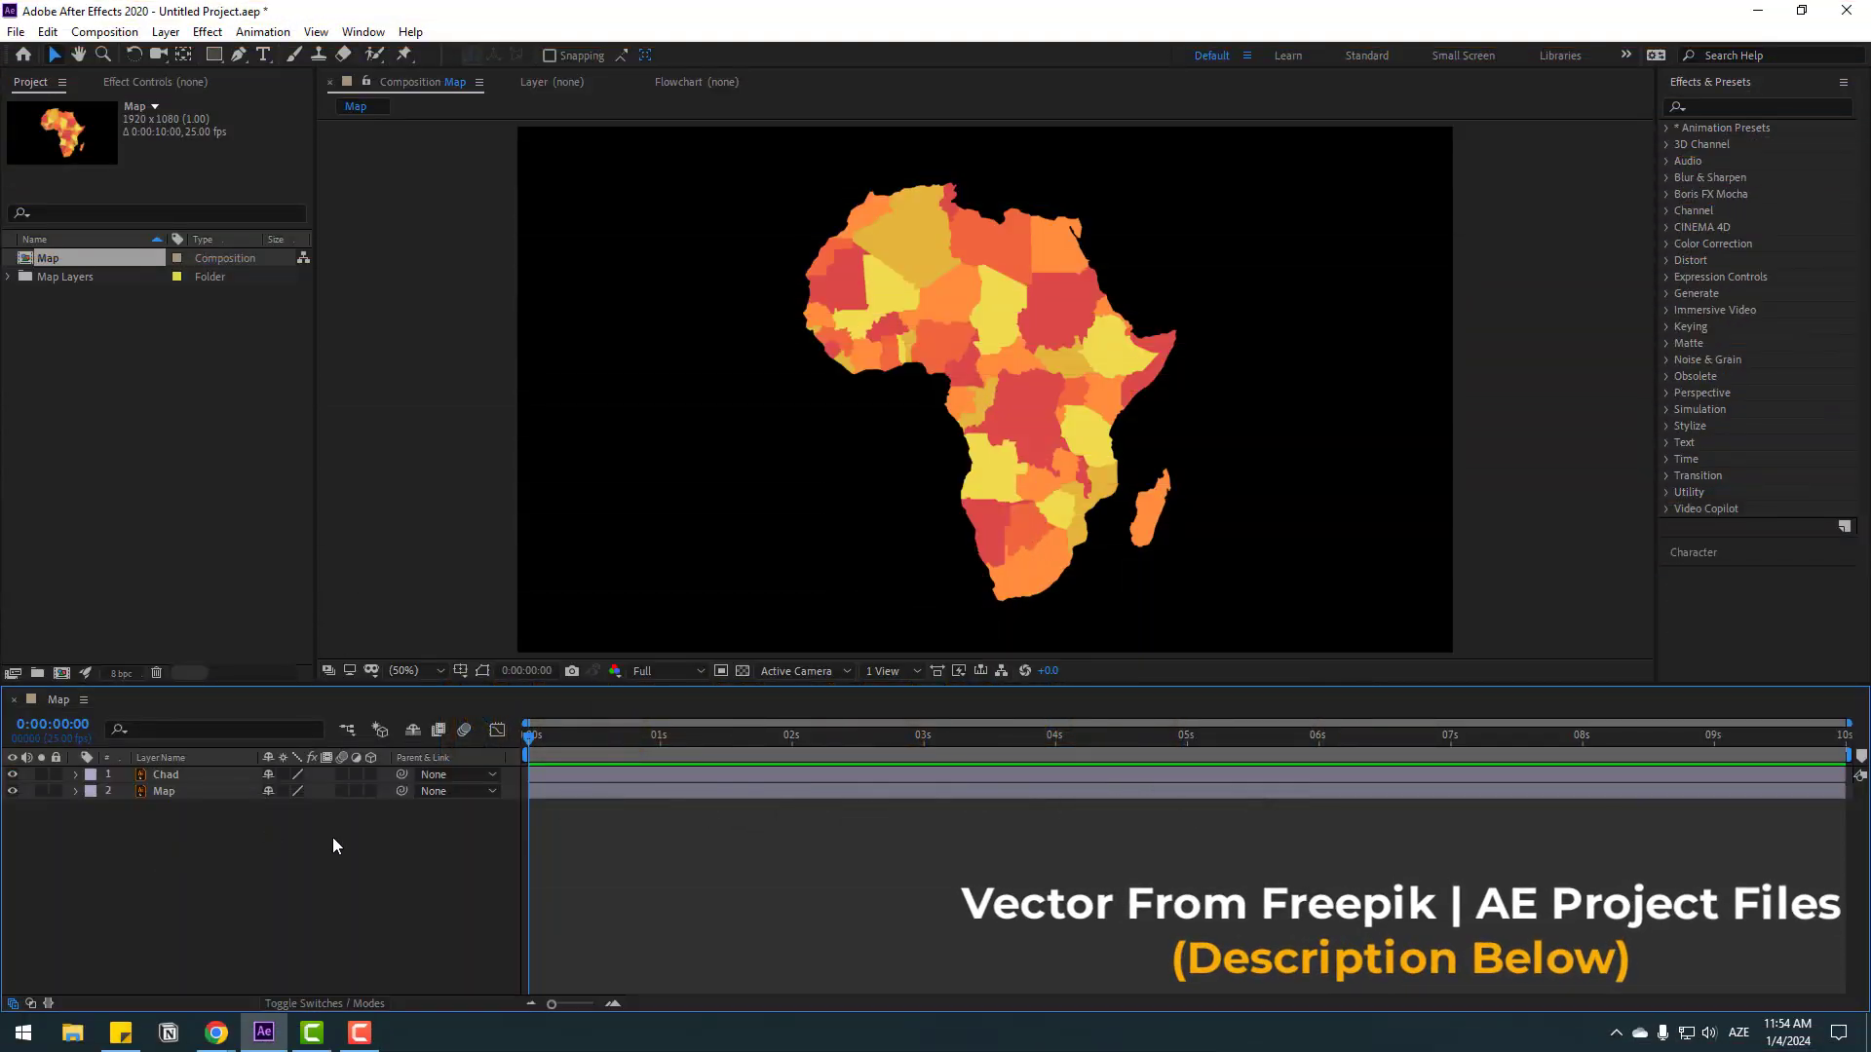
pyautogui.rightClick(175, 869)
pyautogui.moveTo(319, 657)
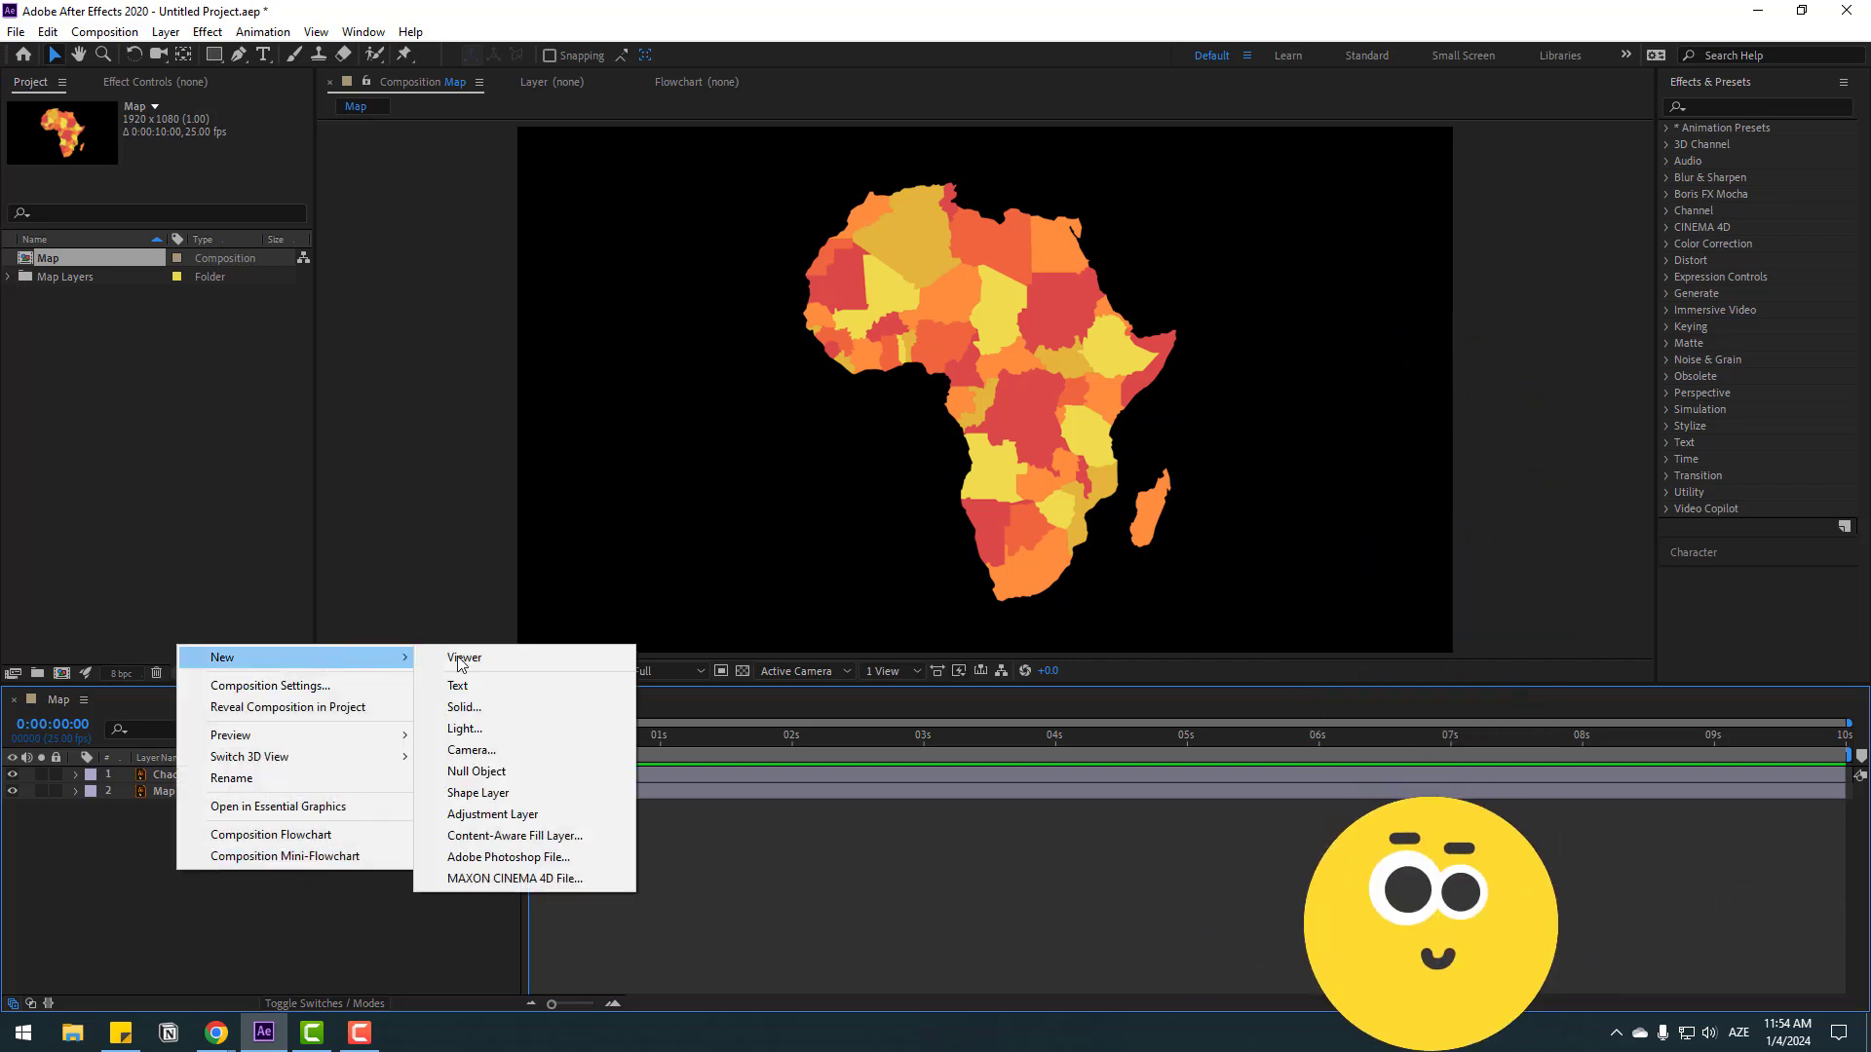
pyautogui.click(478, 710)
pyautogui.write('BG')
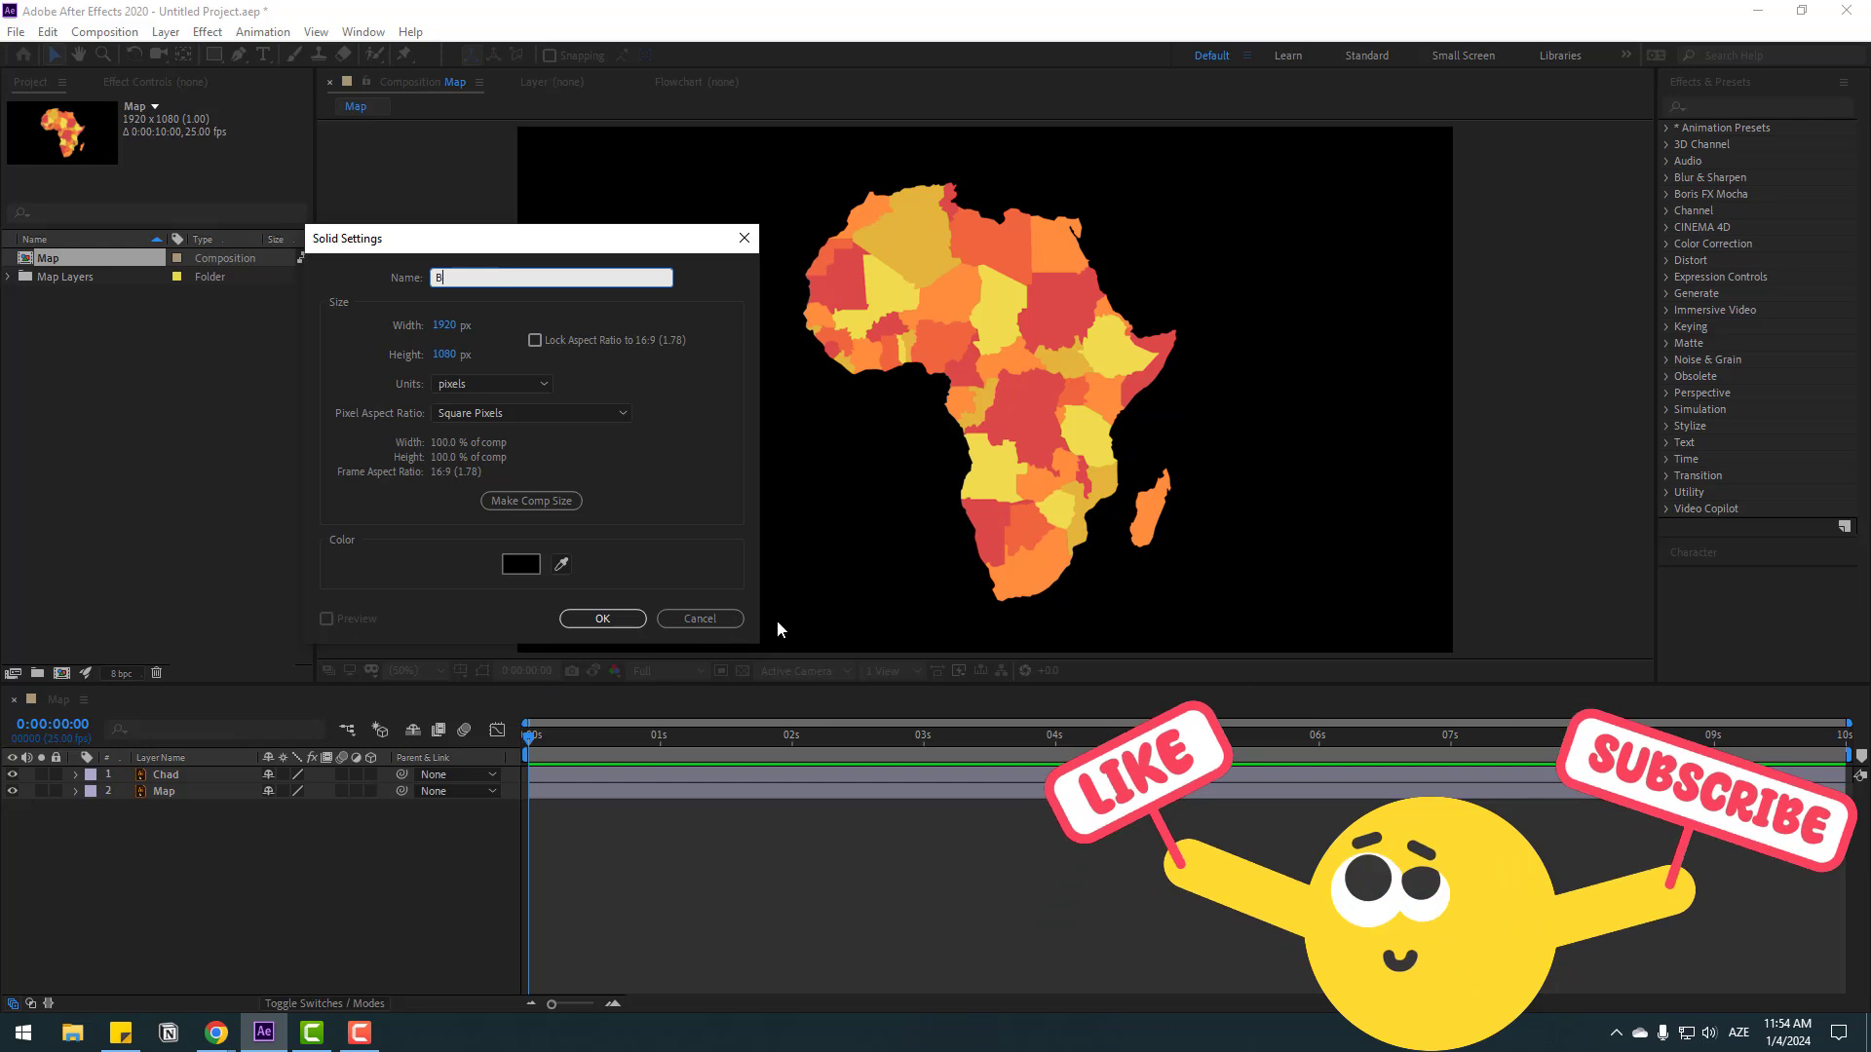
pyautogui.click(610, 619)
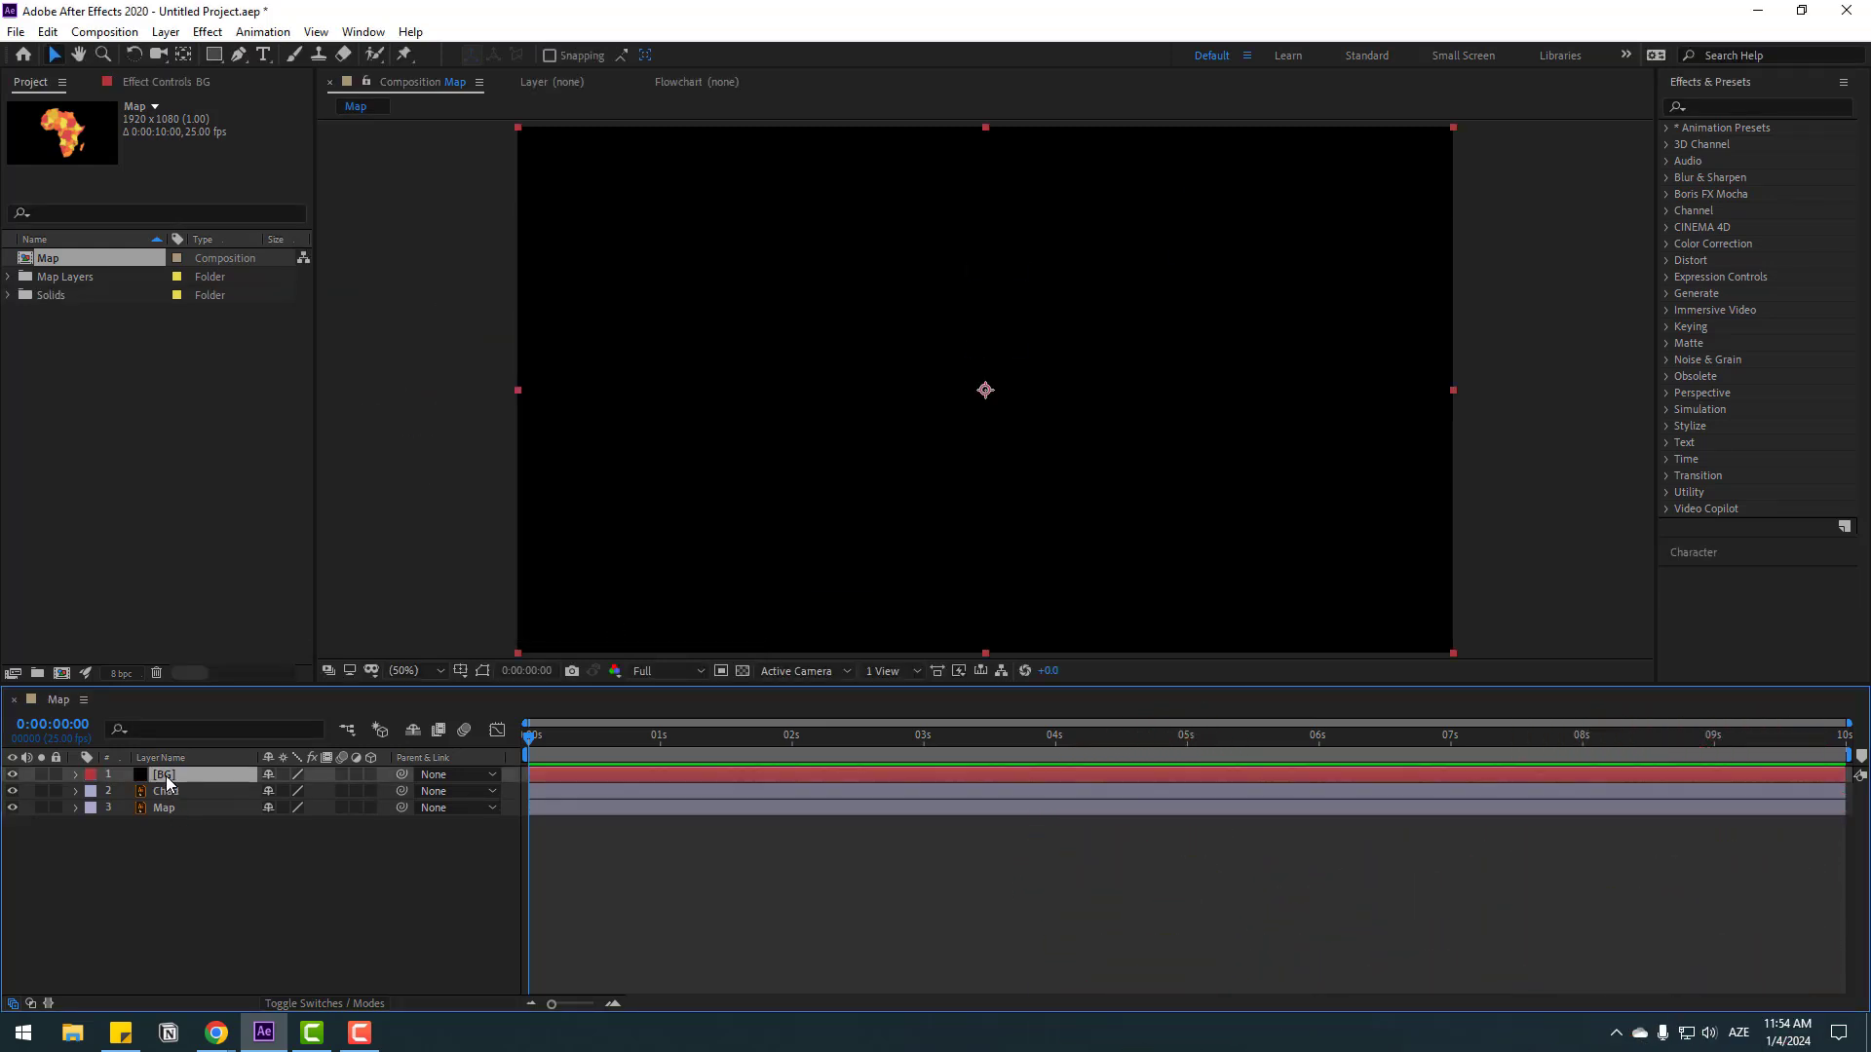
pyautogui.moveTo(166, 782); pyautogui.dragTo(160, 833)
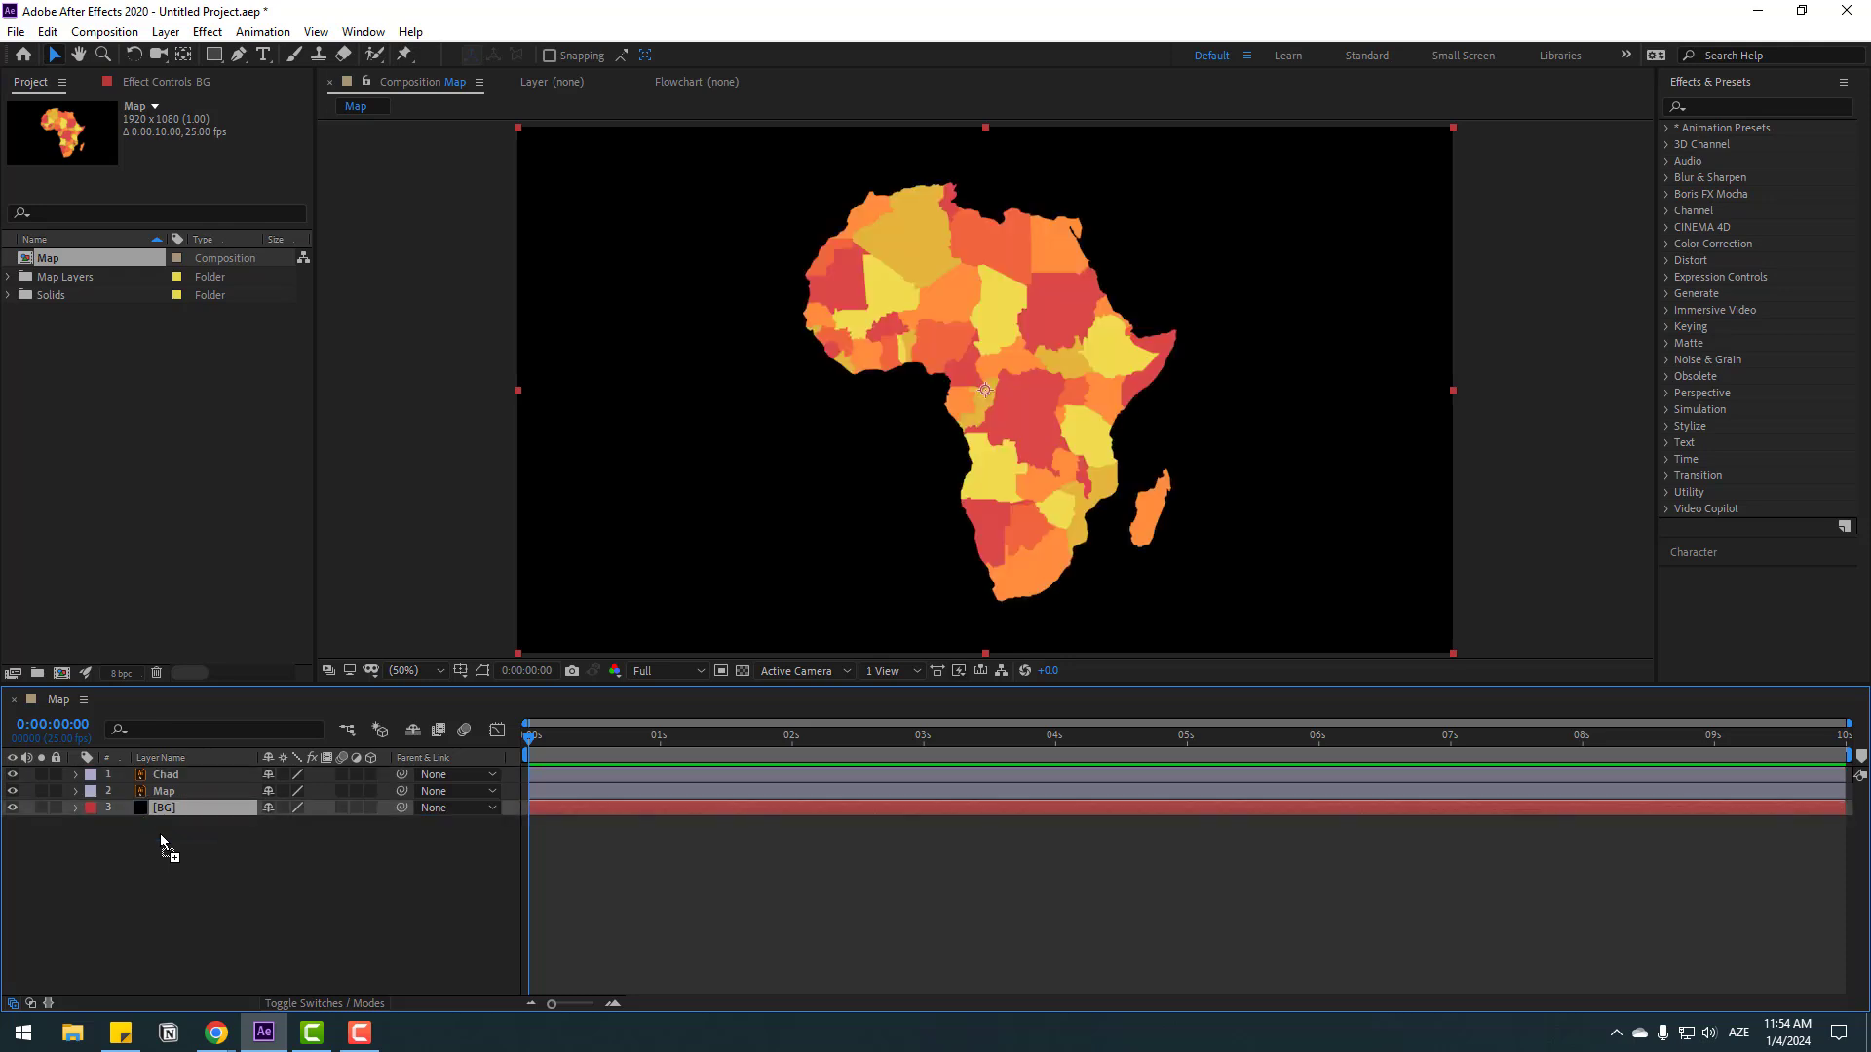
# Search Effects & Presets for 'fill' and check the BG solid's settings without changing them.
pyautogui.click(1730, 107)
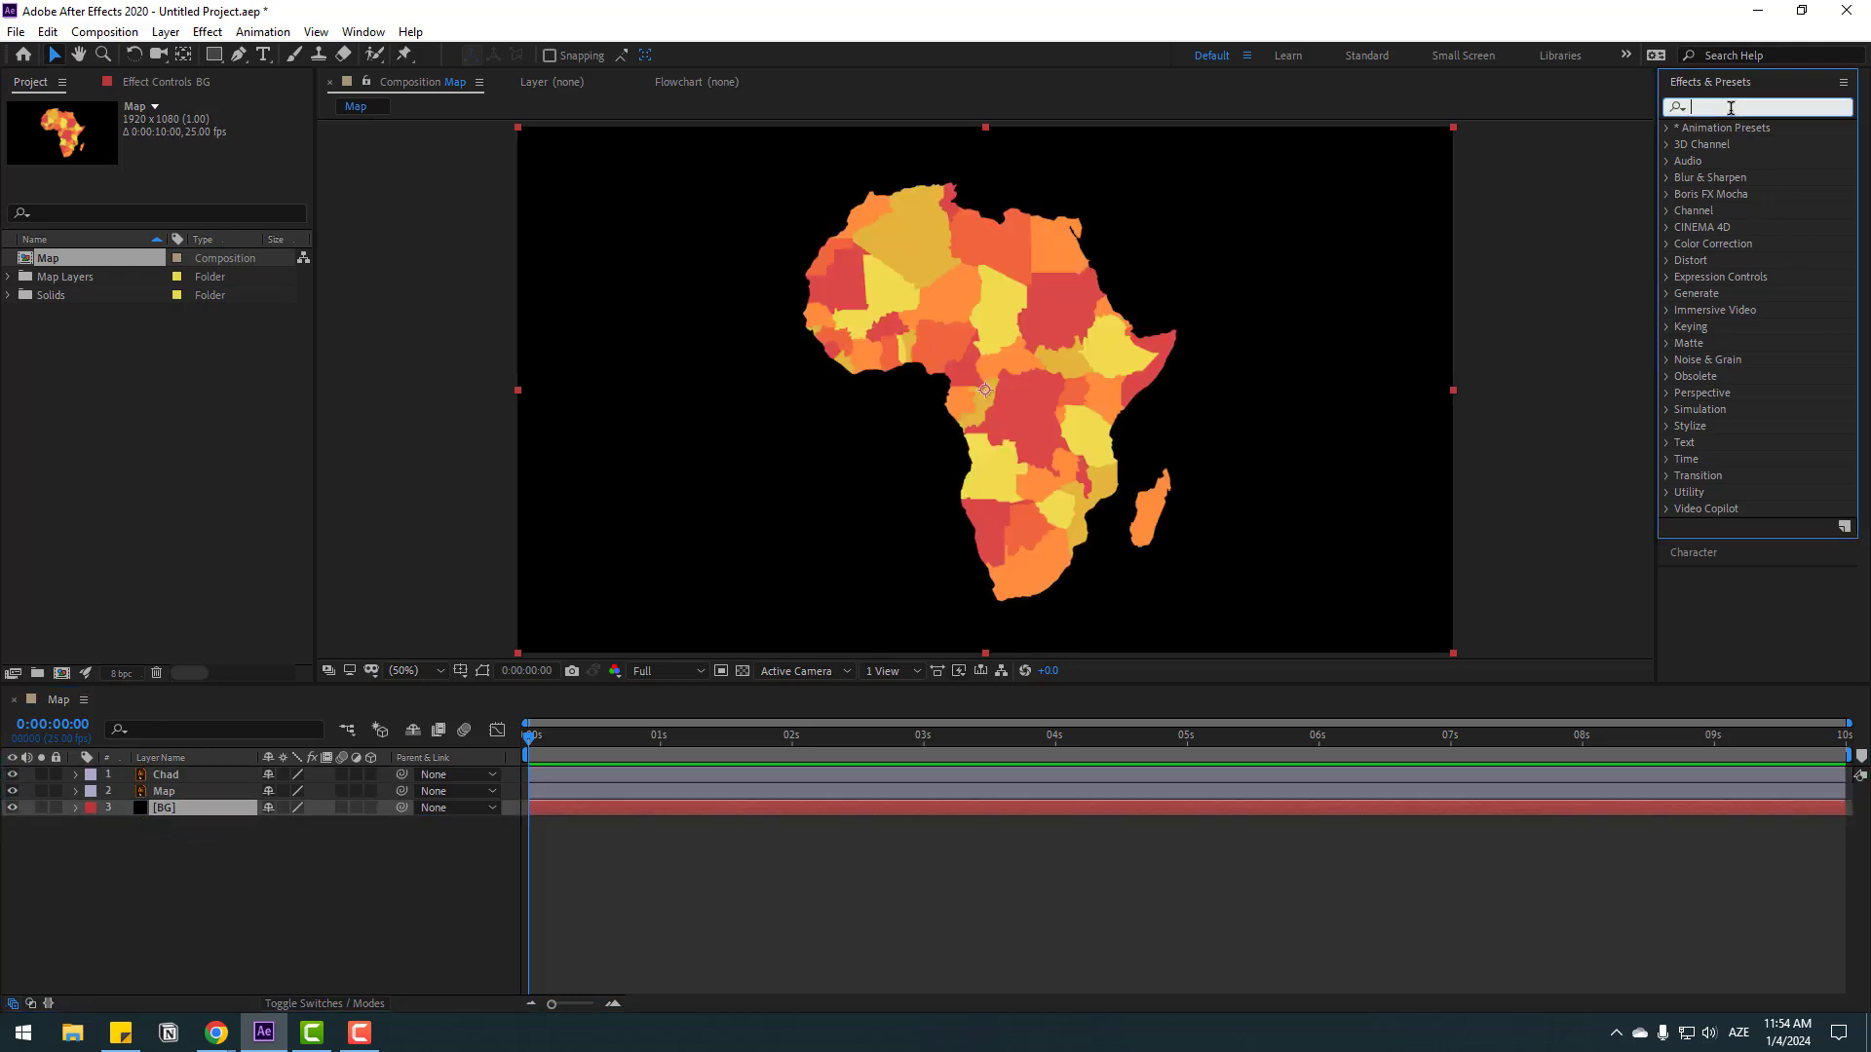
pyautogui.write('fill')
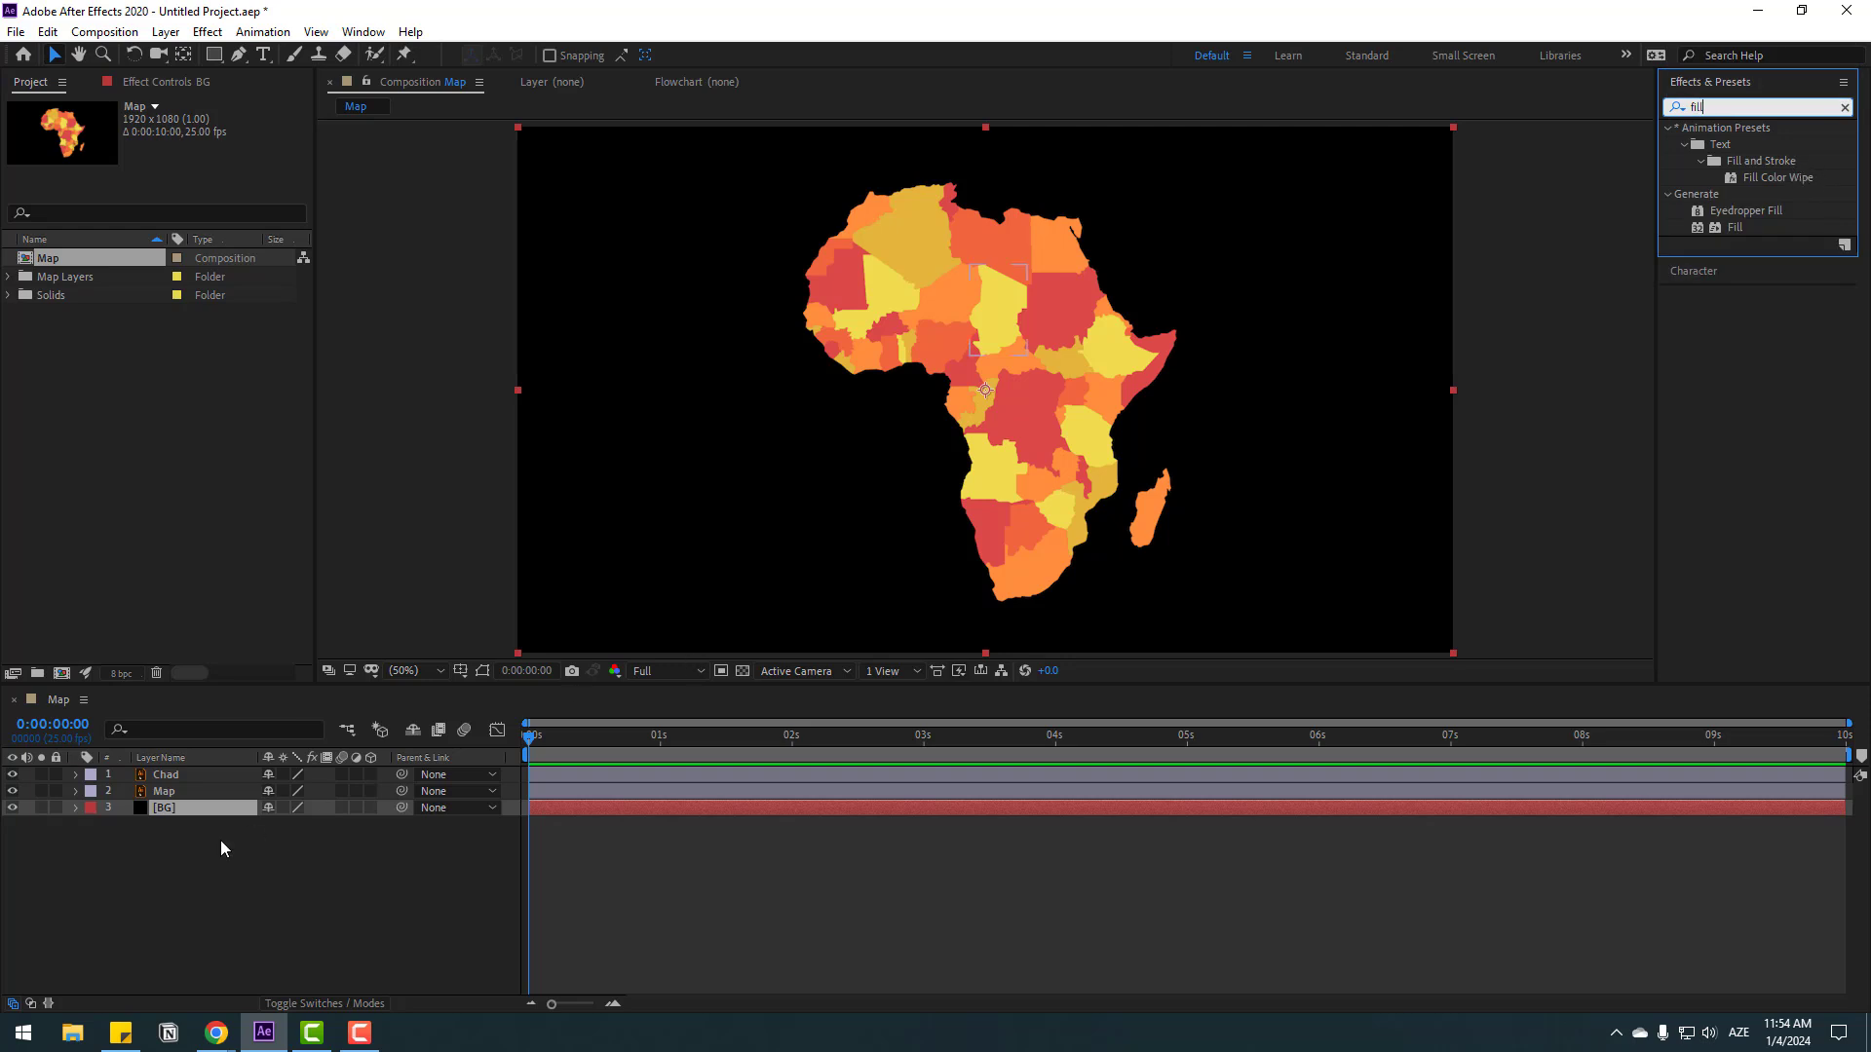
pyautogui.click(161, 814)
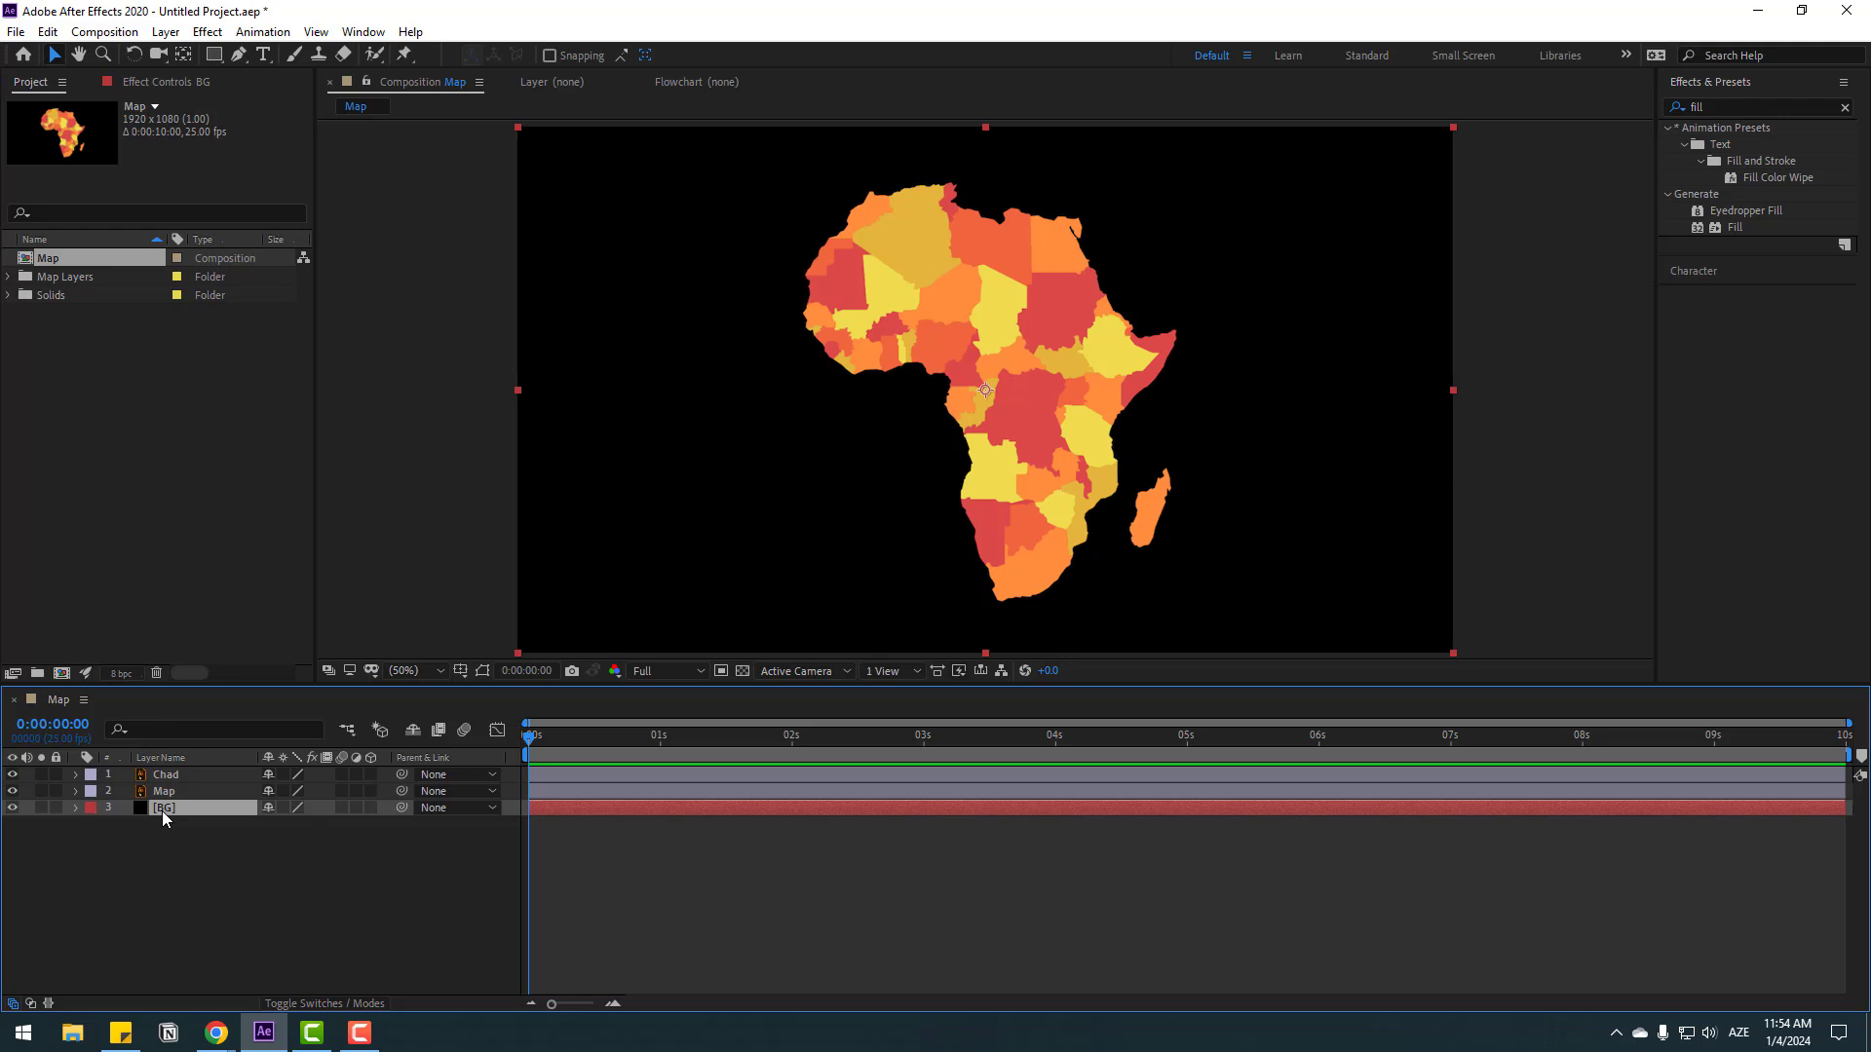
pyautogui.hotkey('ctrl', 'shift', 'y')
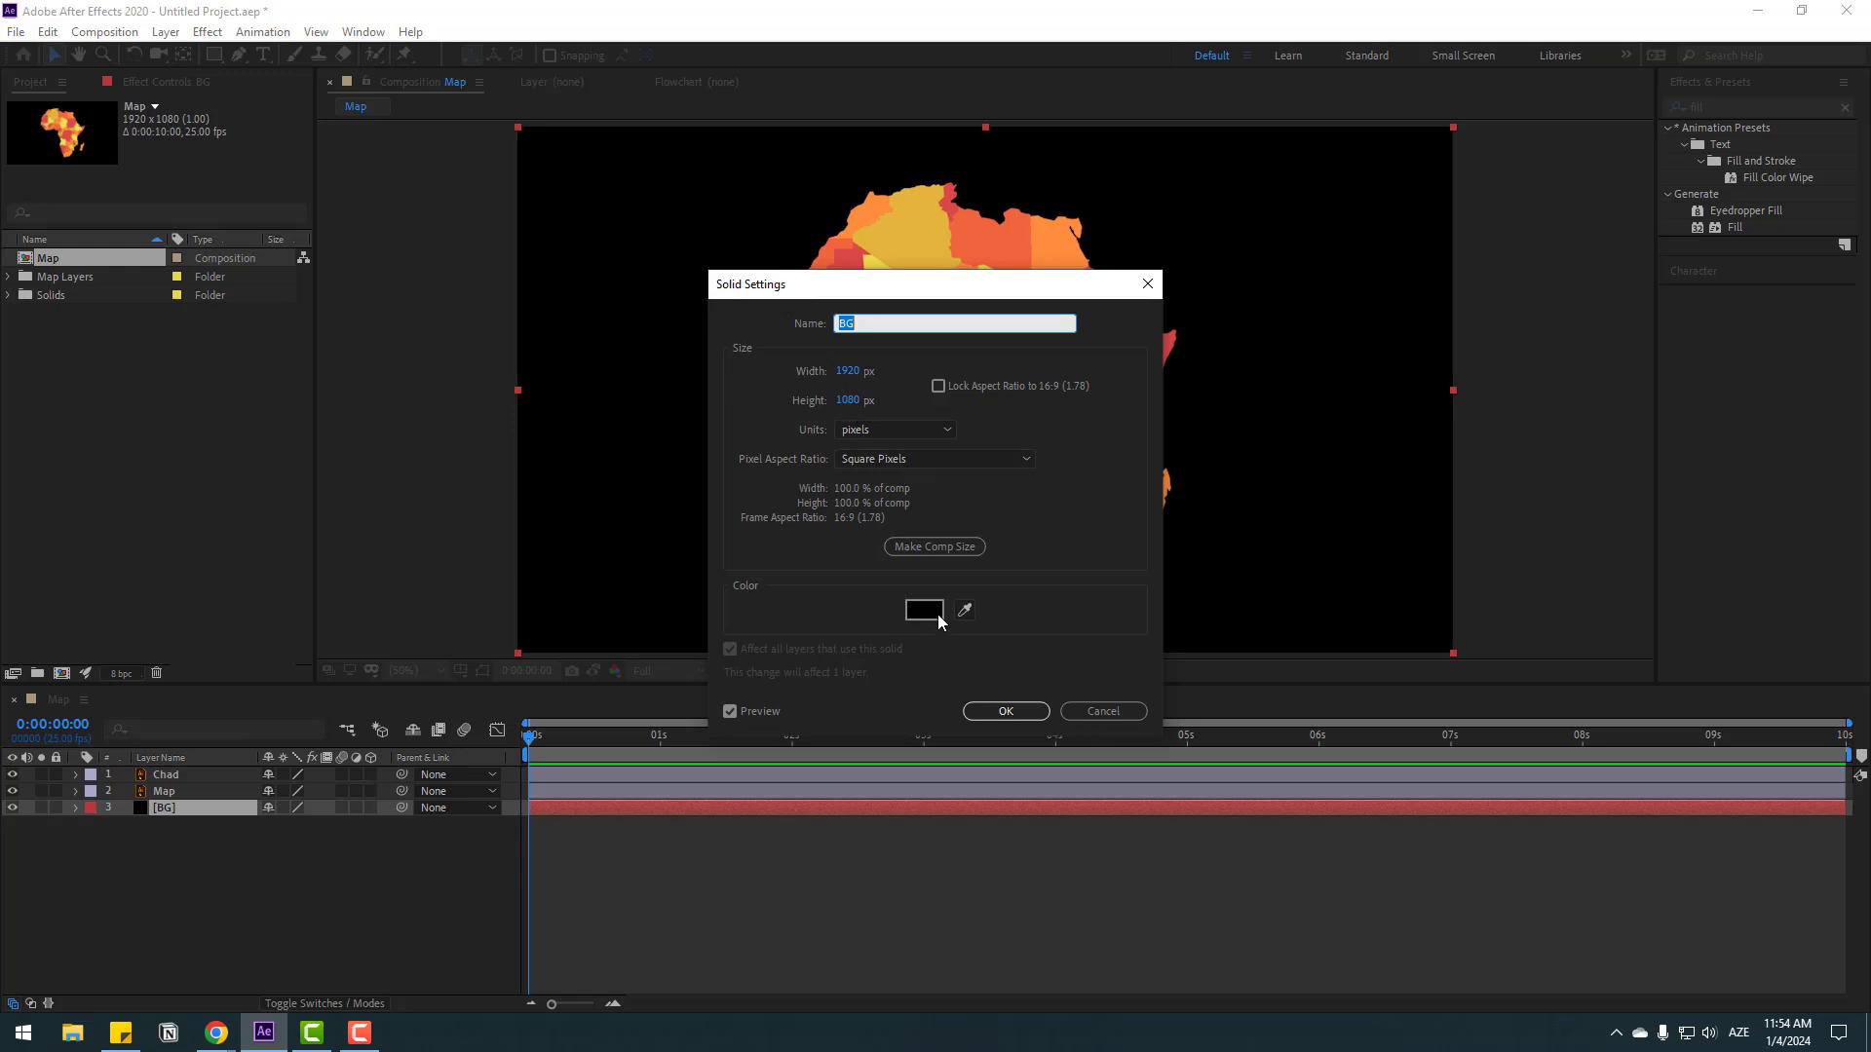
pyautogui.click(1103, 711)
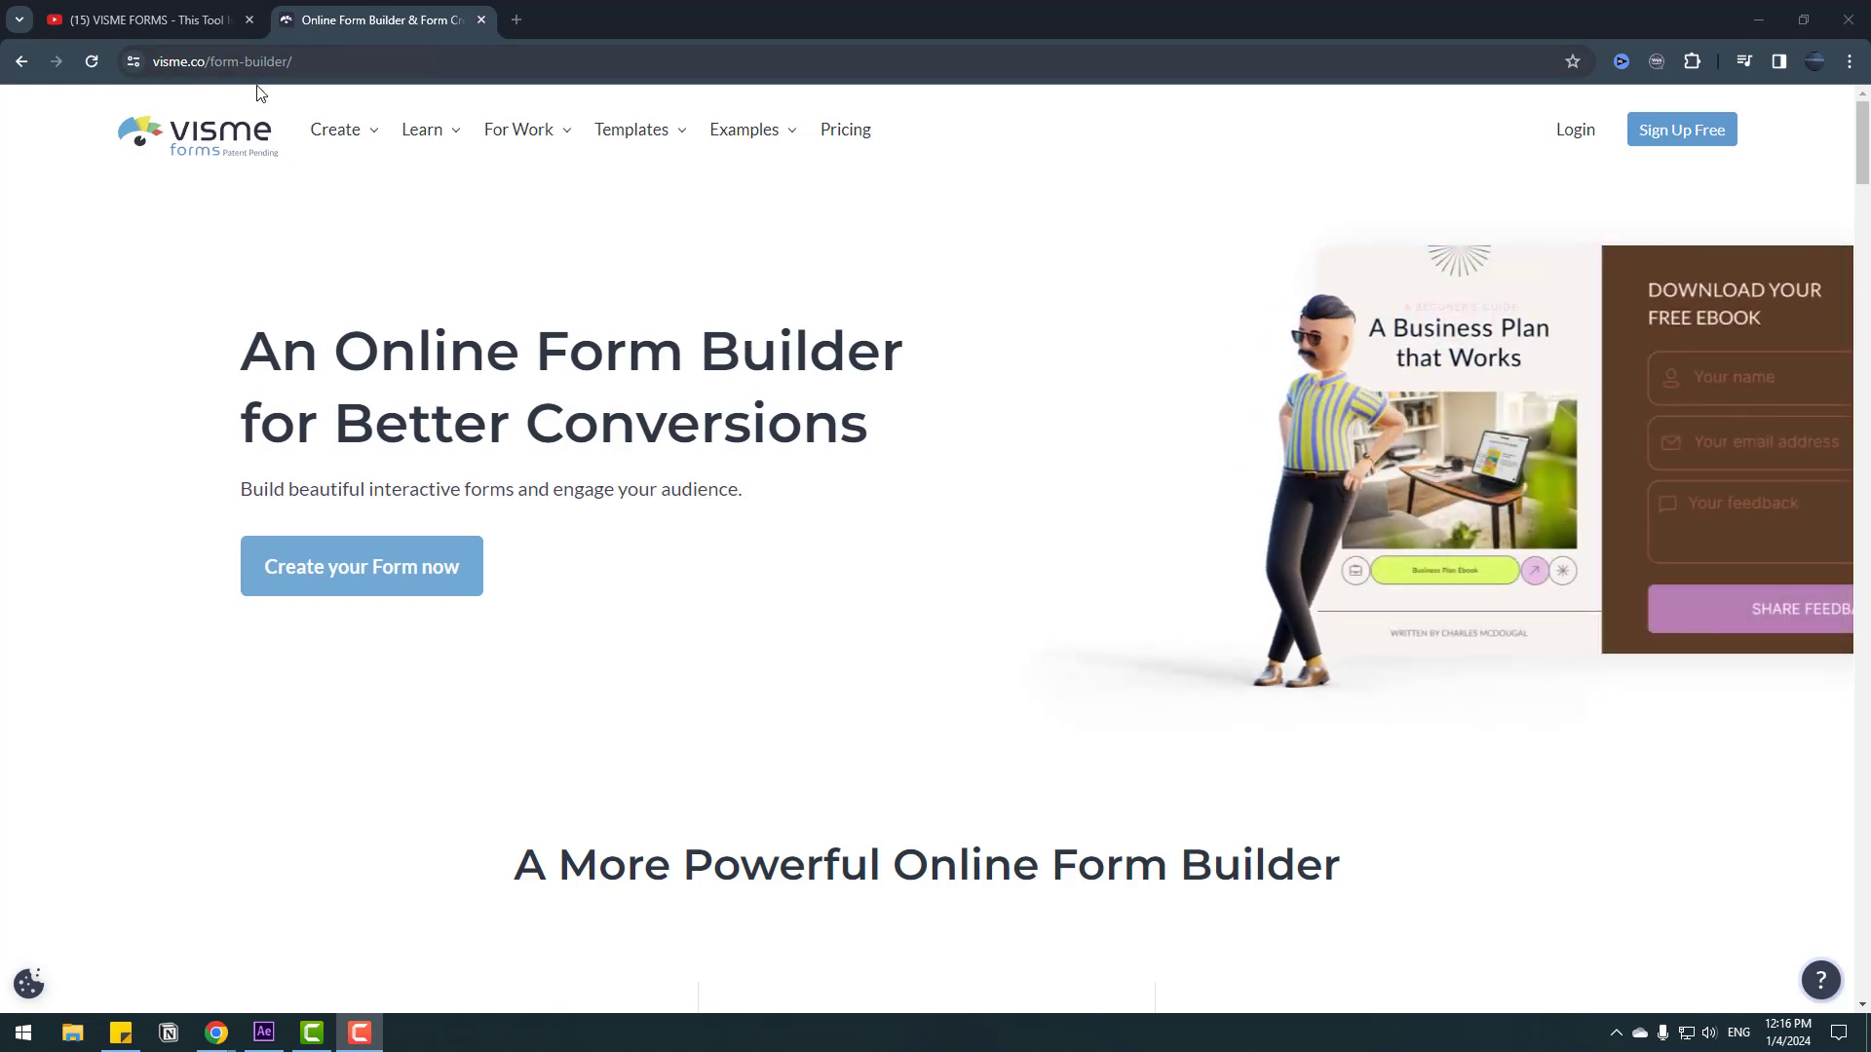
# Scroll through the Visme online form builder features page.
pyautogui.scroll(-6, 585, 283)
pyautogui.scroll(4, 633, 312)
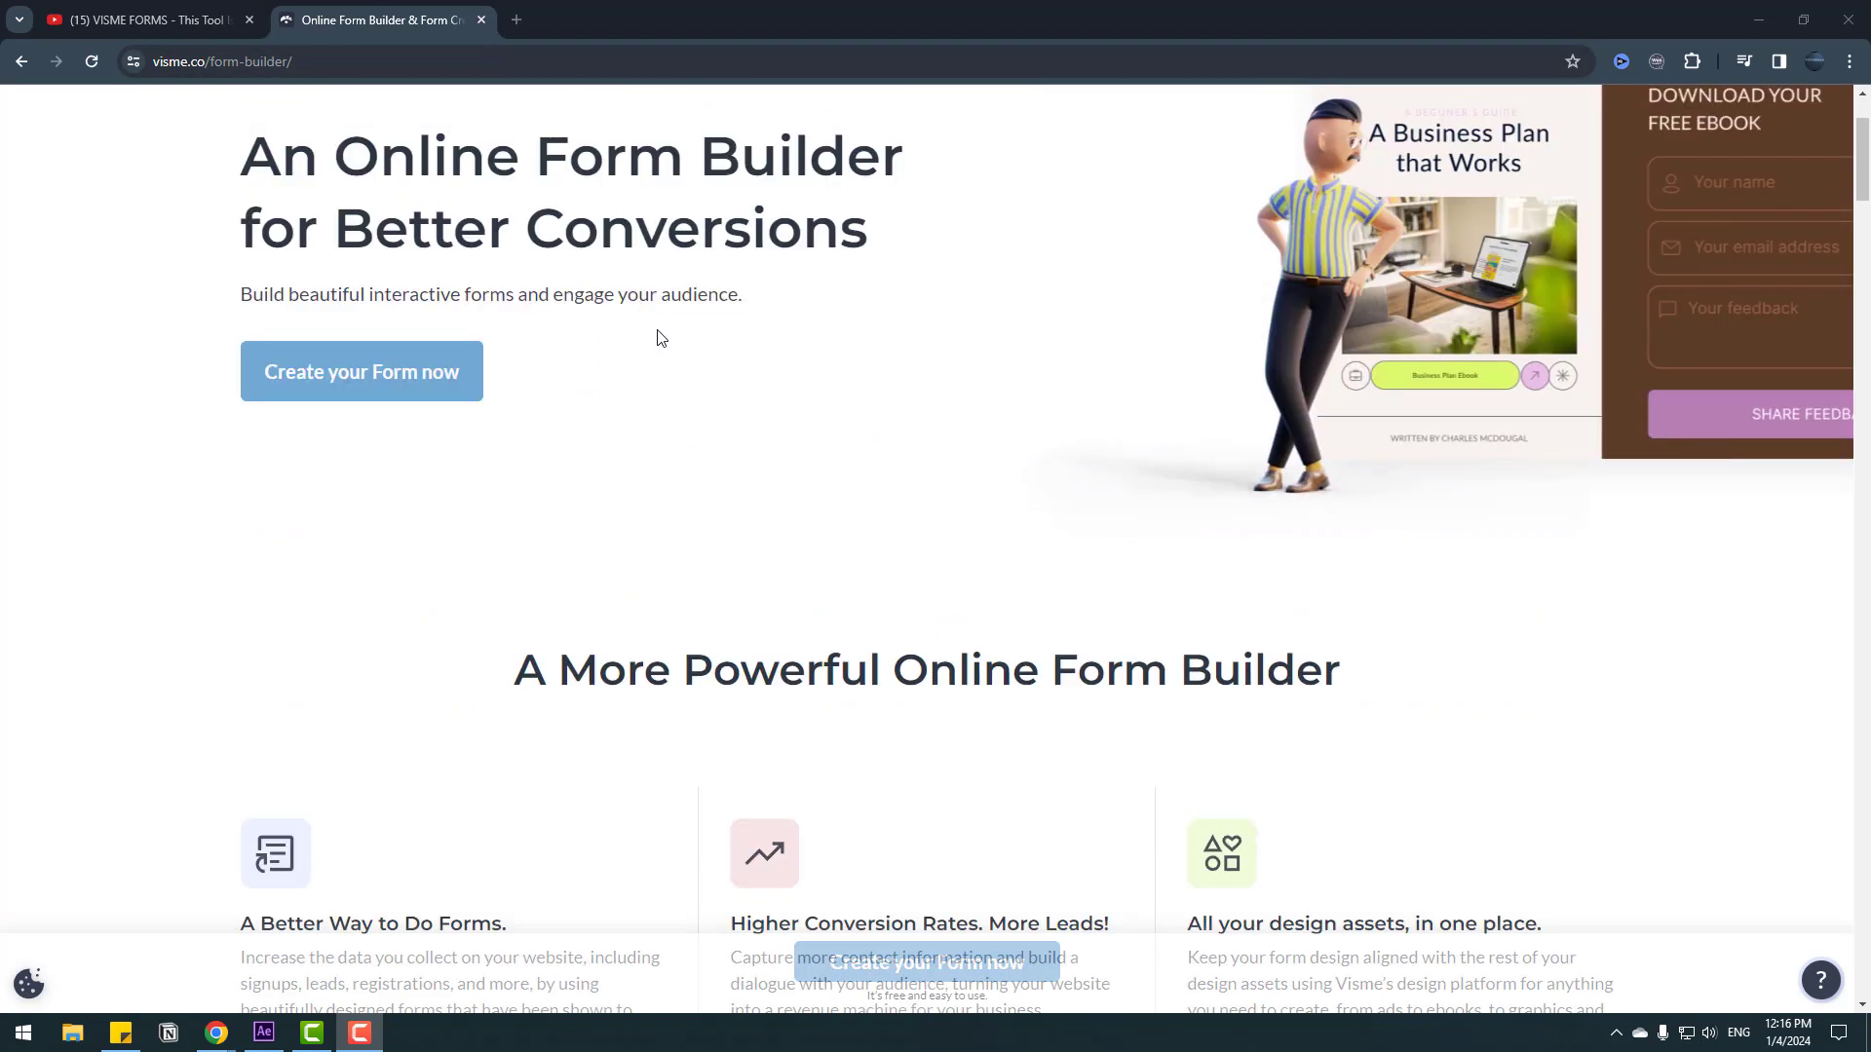
pyautogui.scroll(-8, 758, 343)
pyautogui.scroll(10, 768, 336)
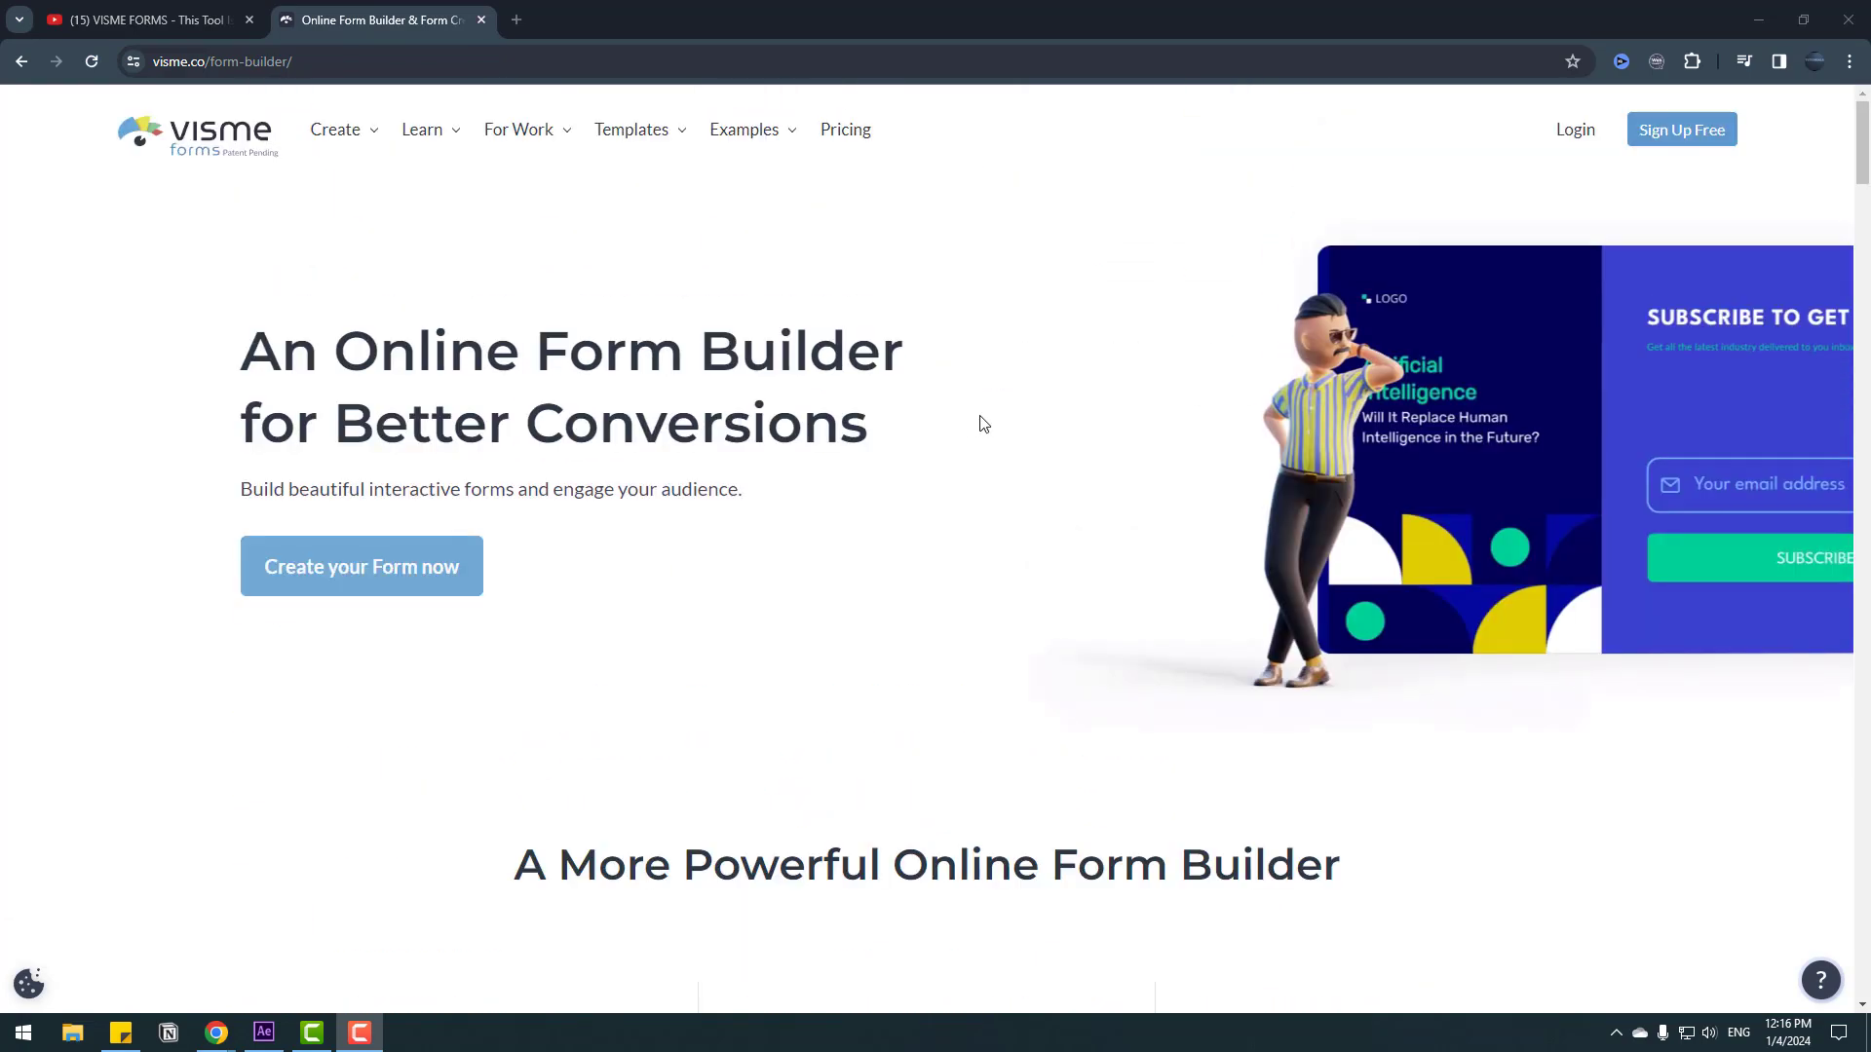
pyautogui.scroll(-8, 884, 453)
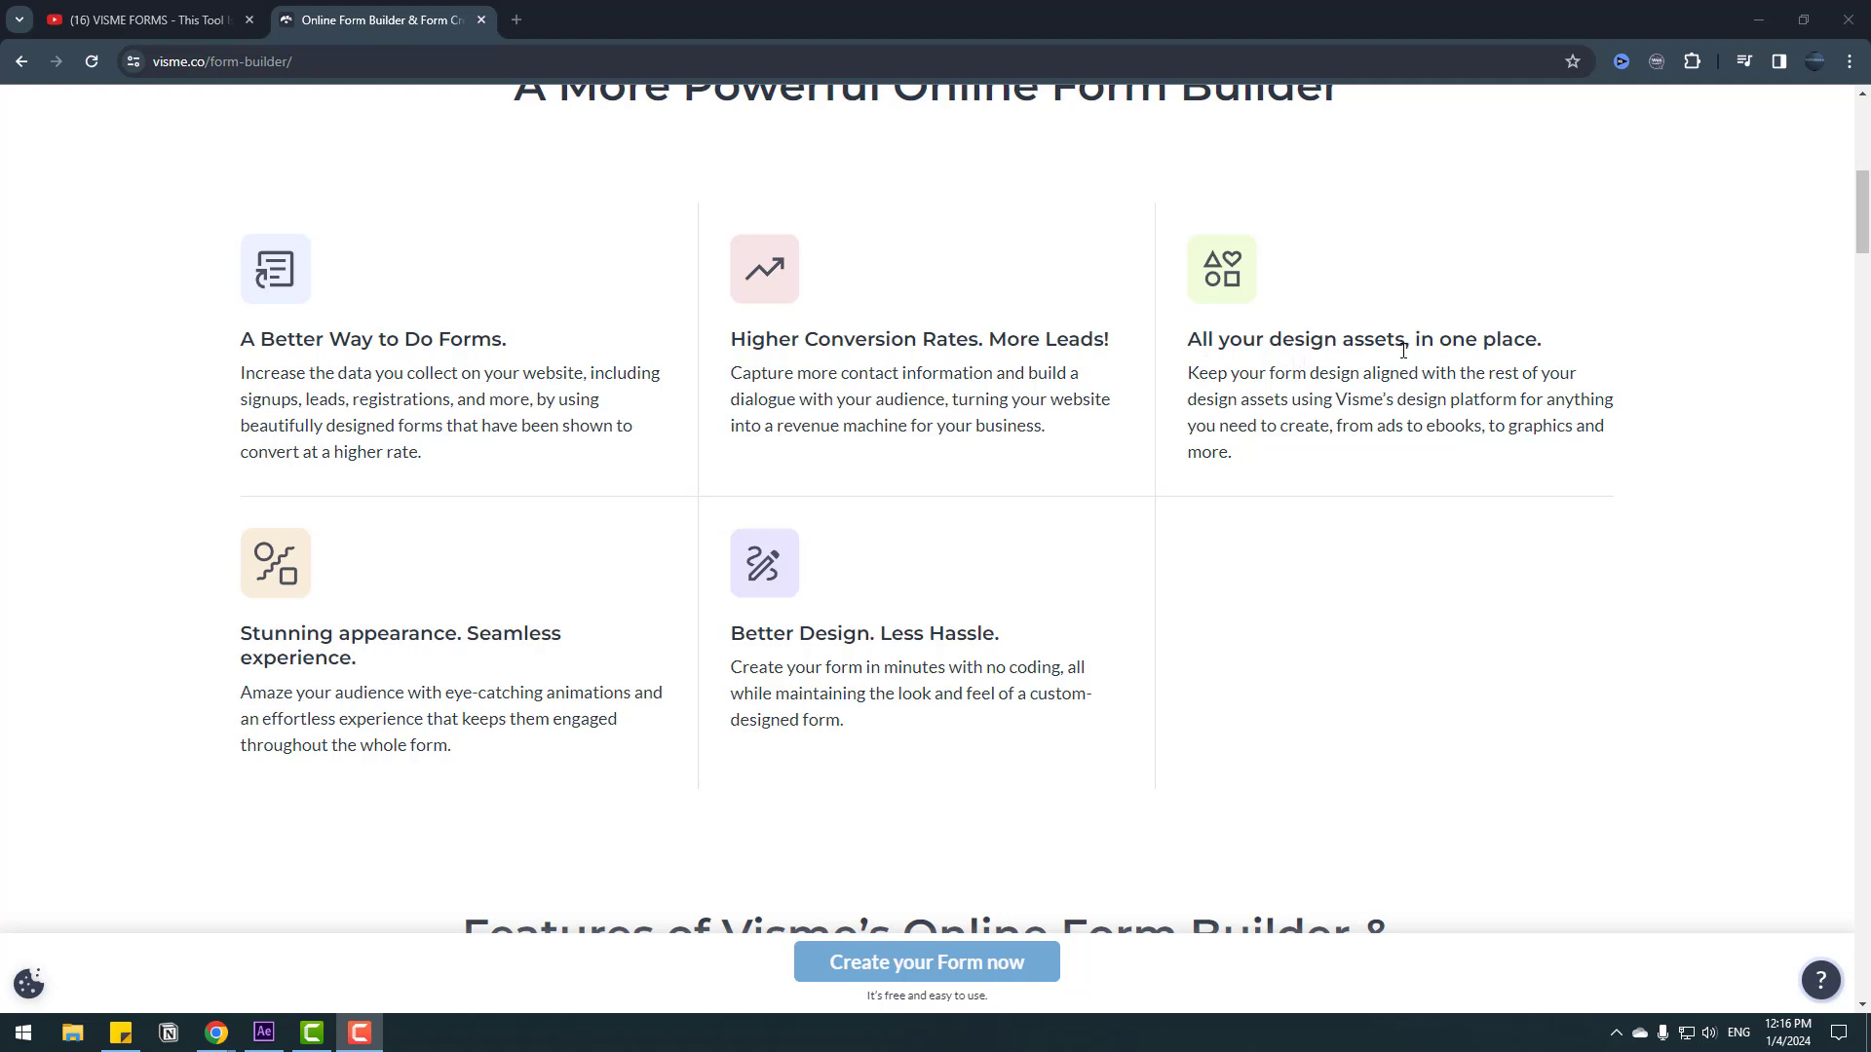
pyautogui.scroll(-2, 737, 407)
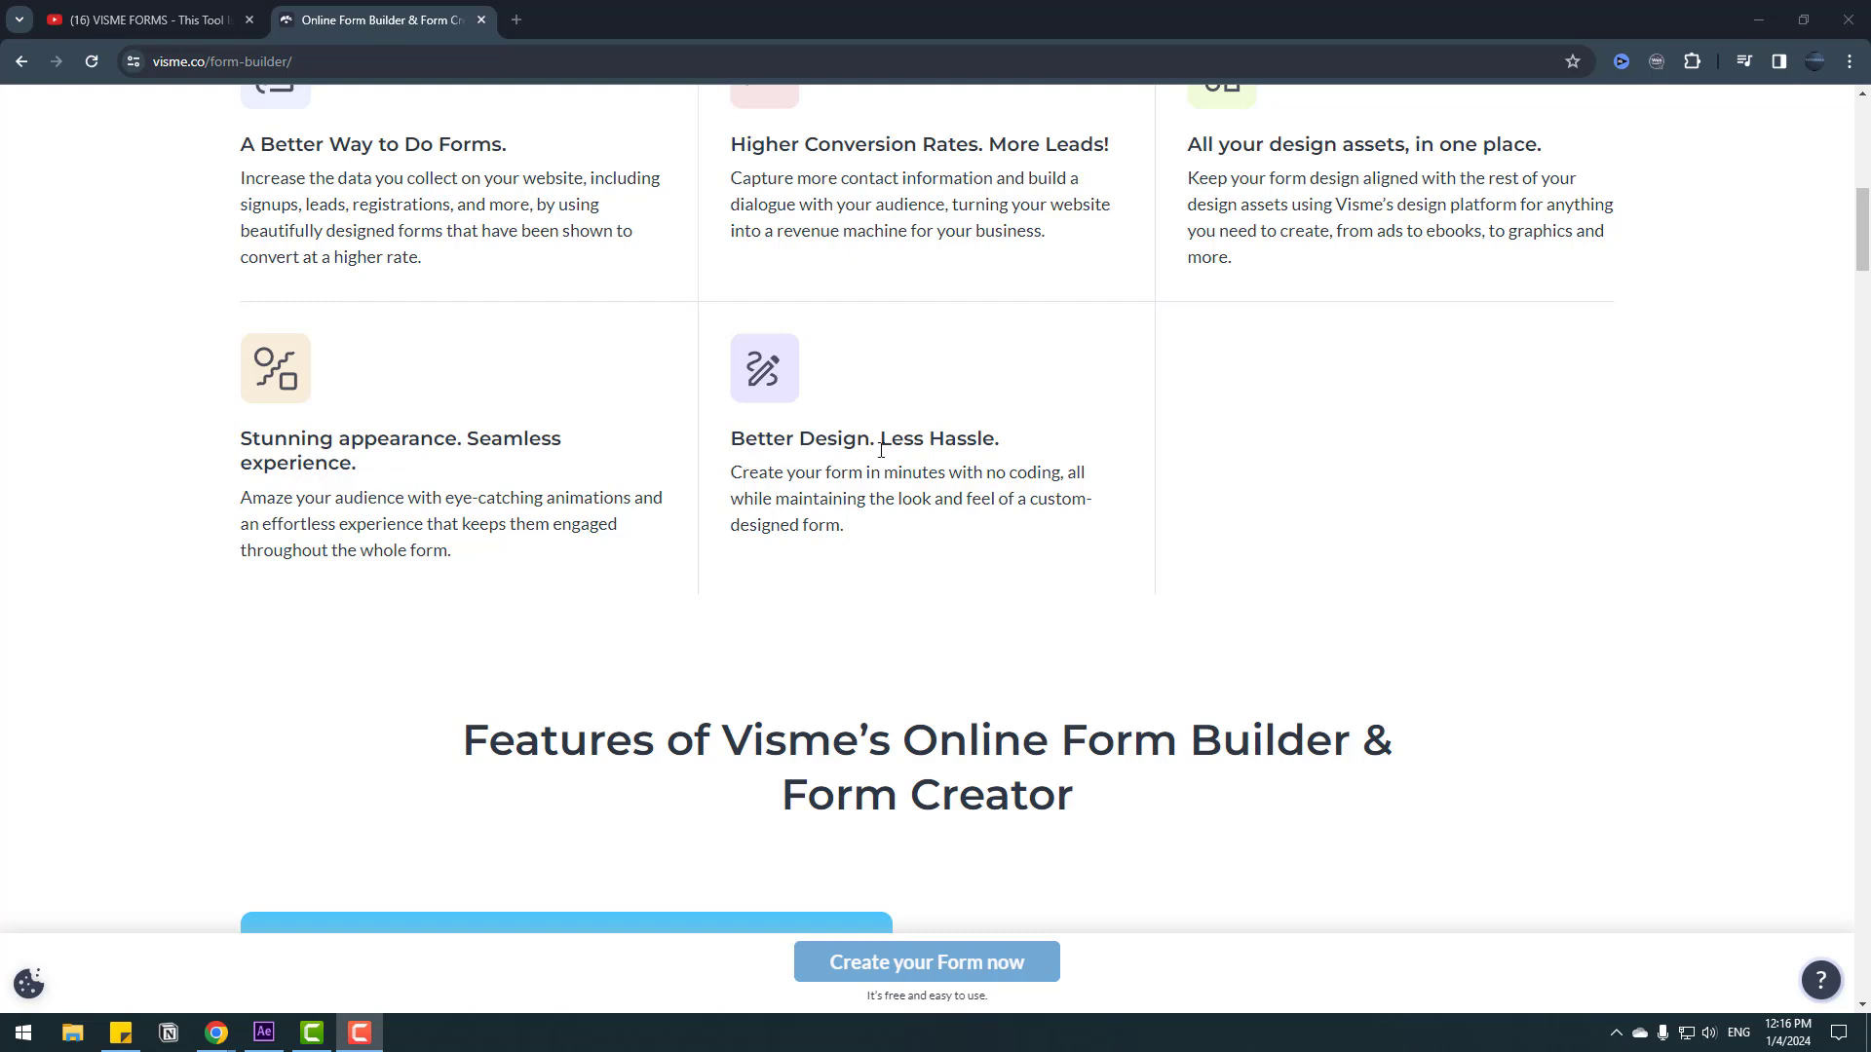
pyautogui.scroll(-6, 1024, 448)
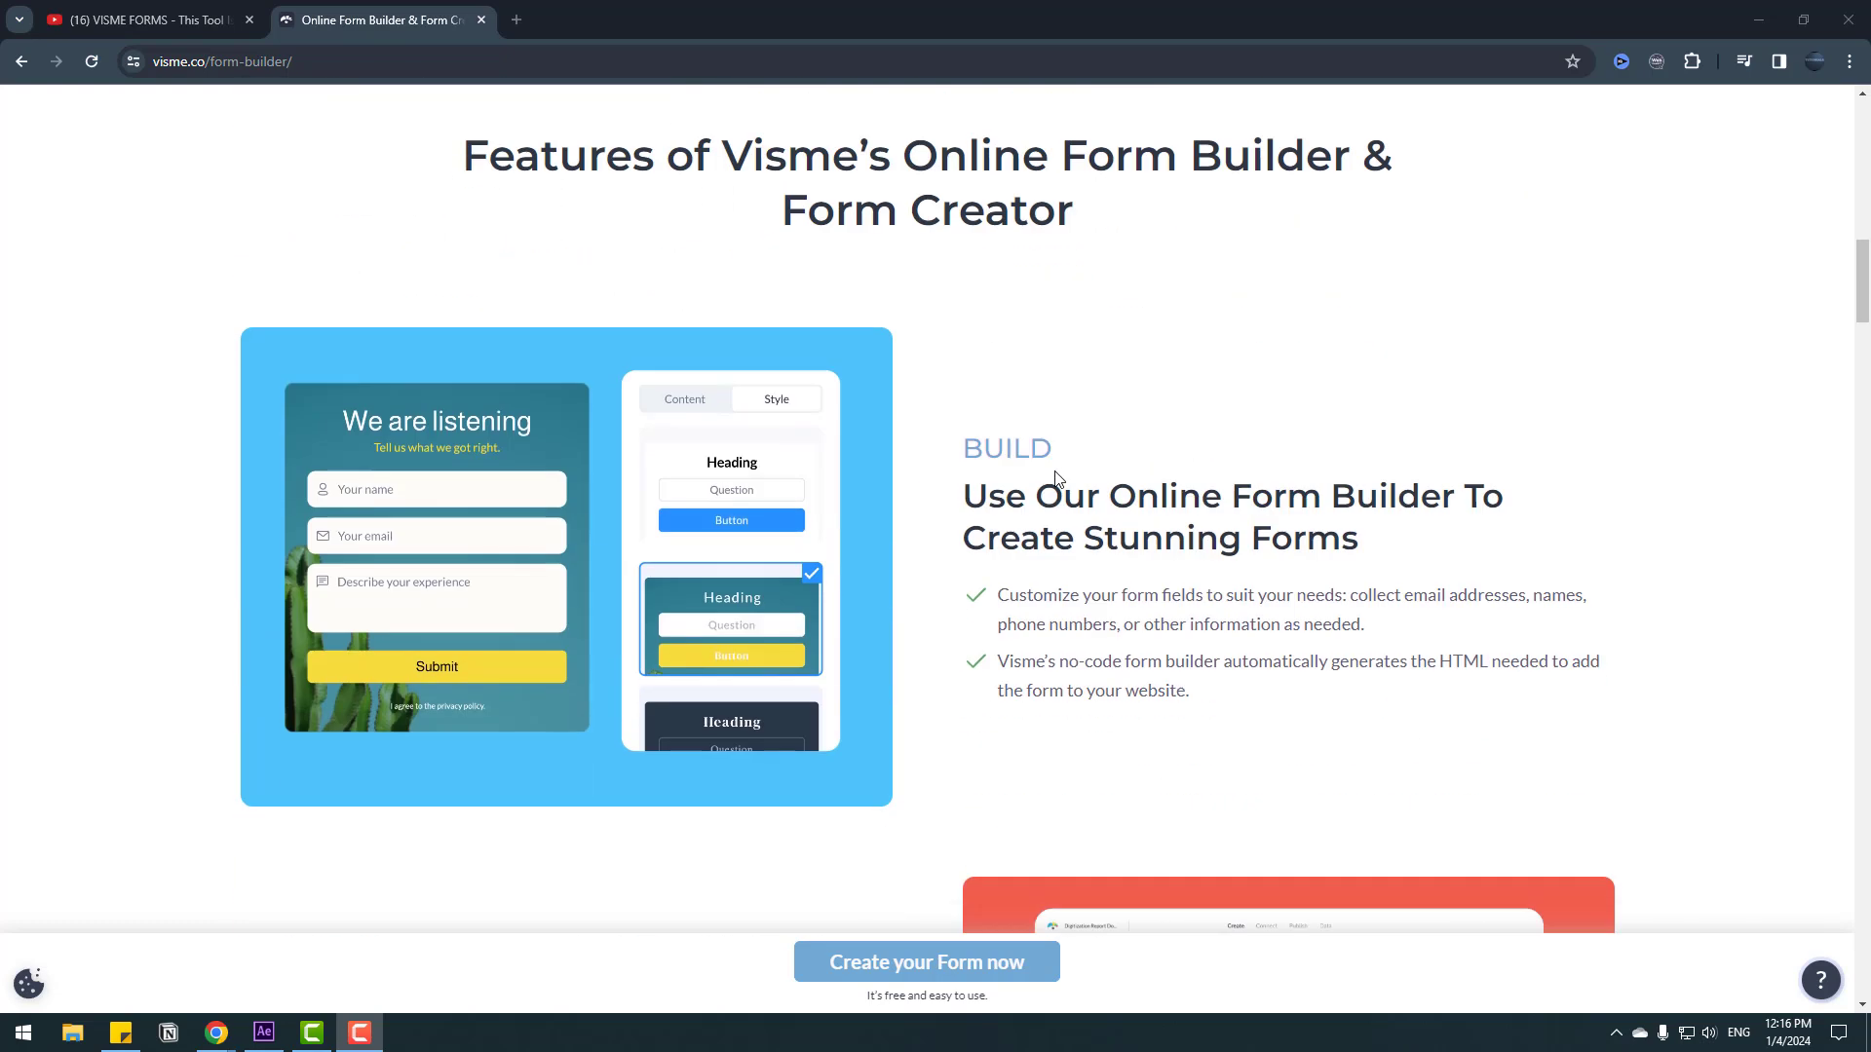
pyautogui.scroll(-6, 668, 451)
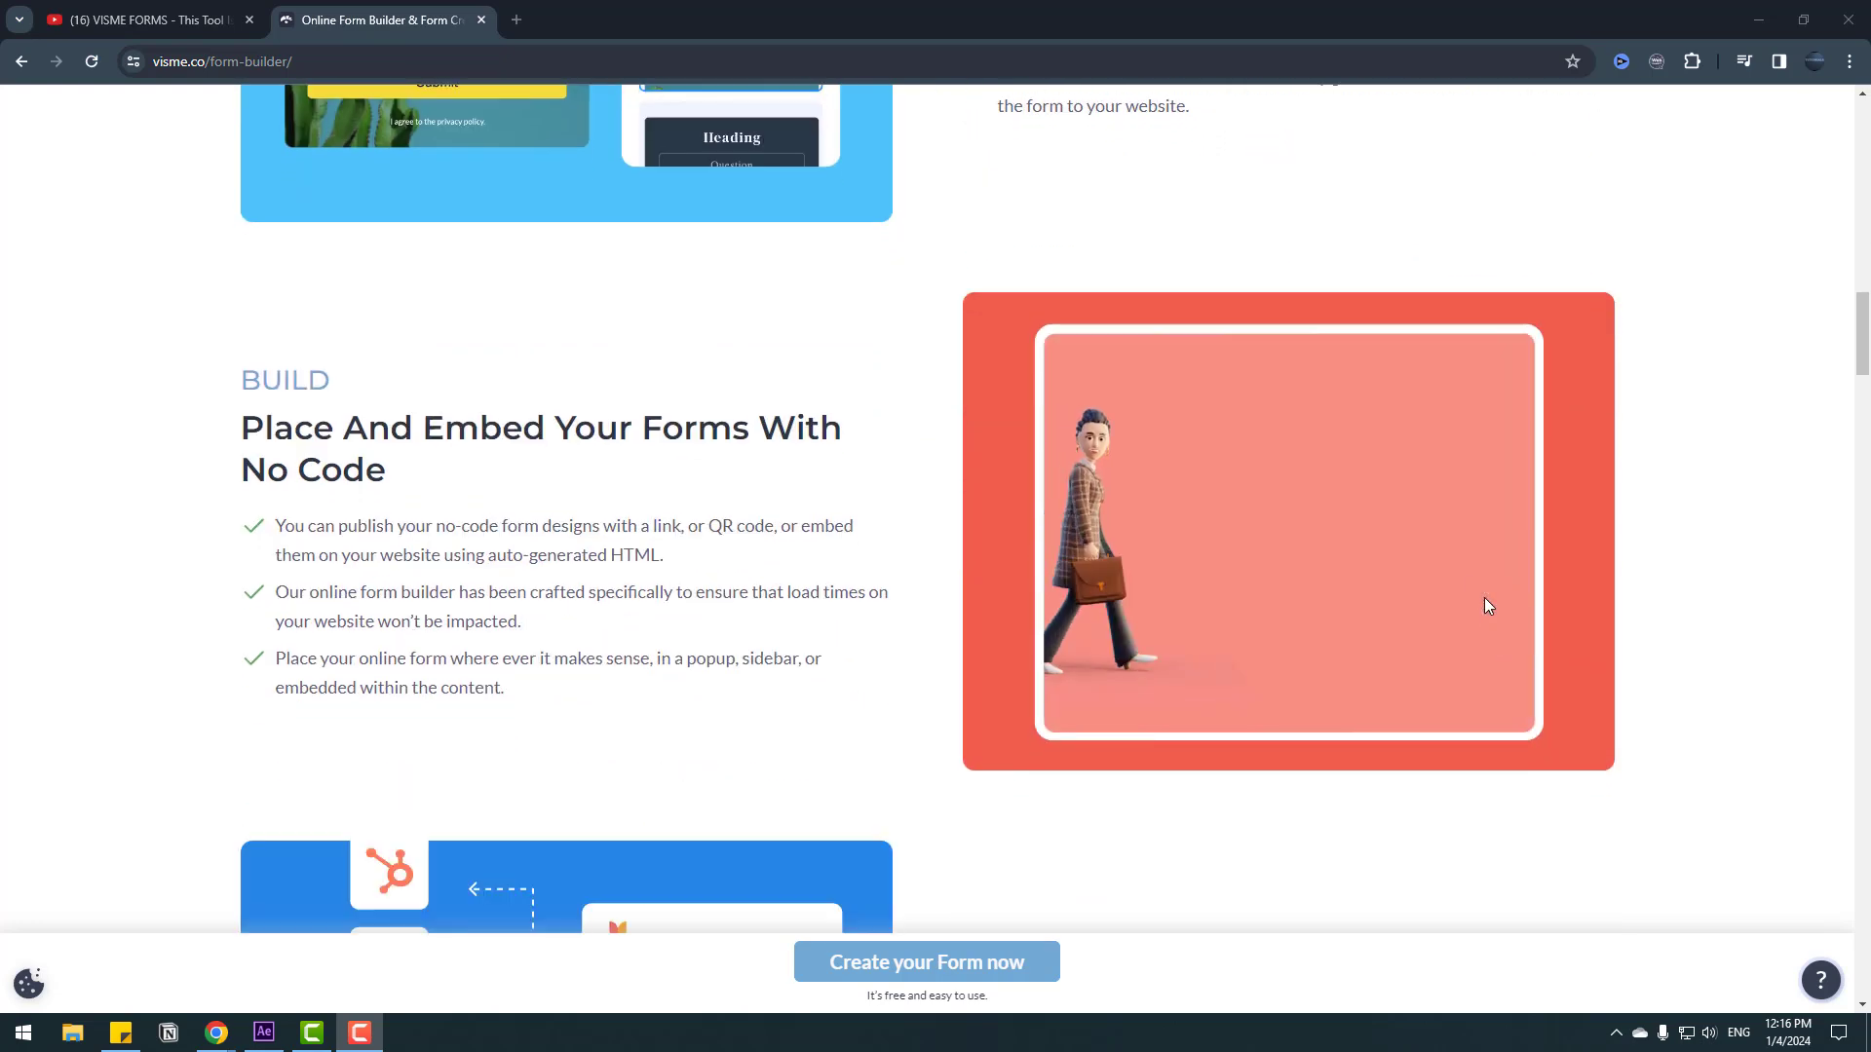
pyautogui.scroll(-7, 1301, 499)
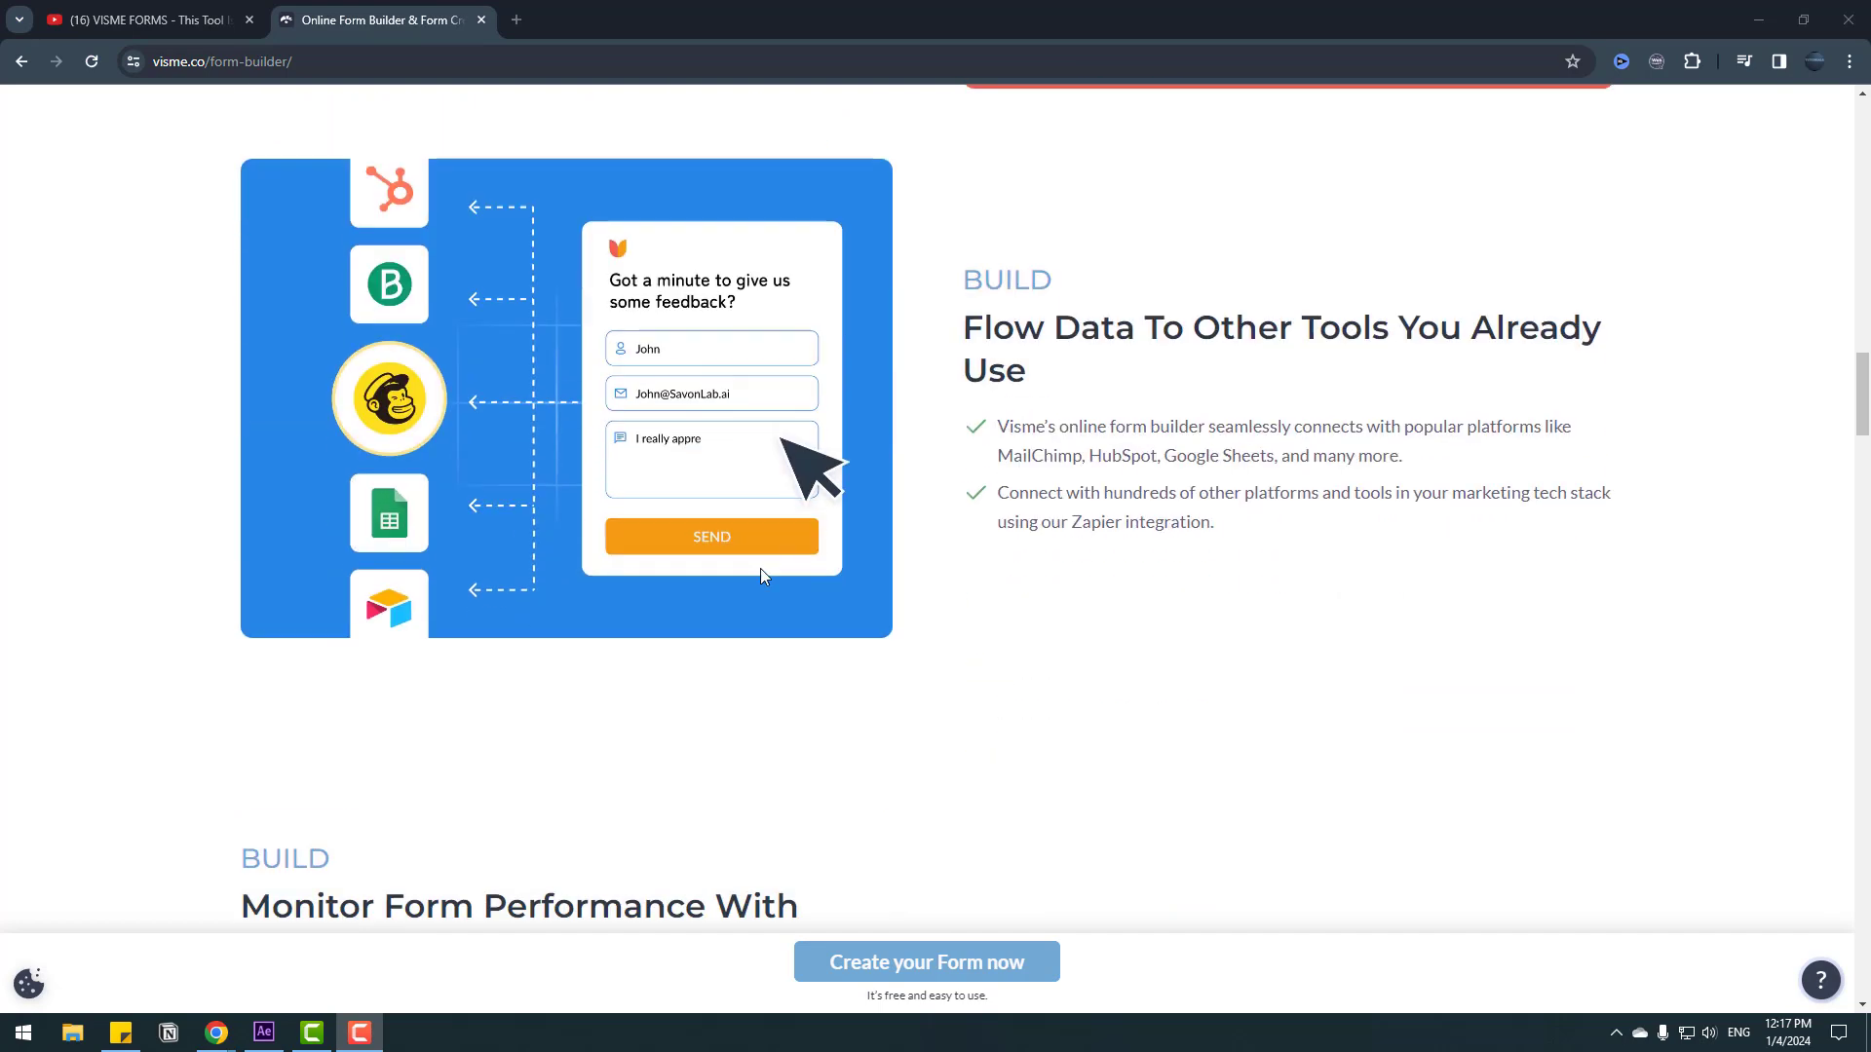
pyautogui.scroll(1, 911, 477)
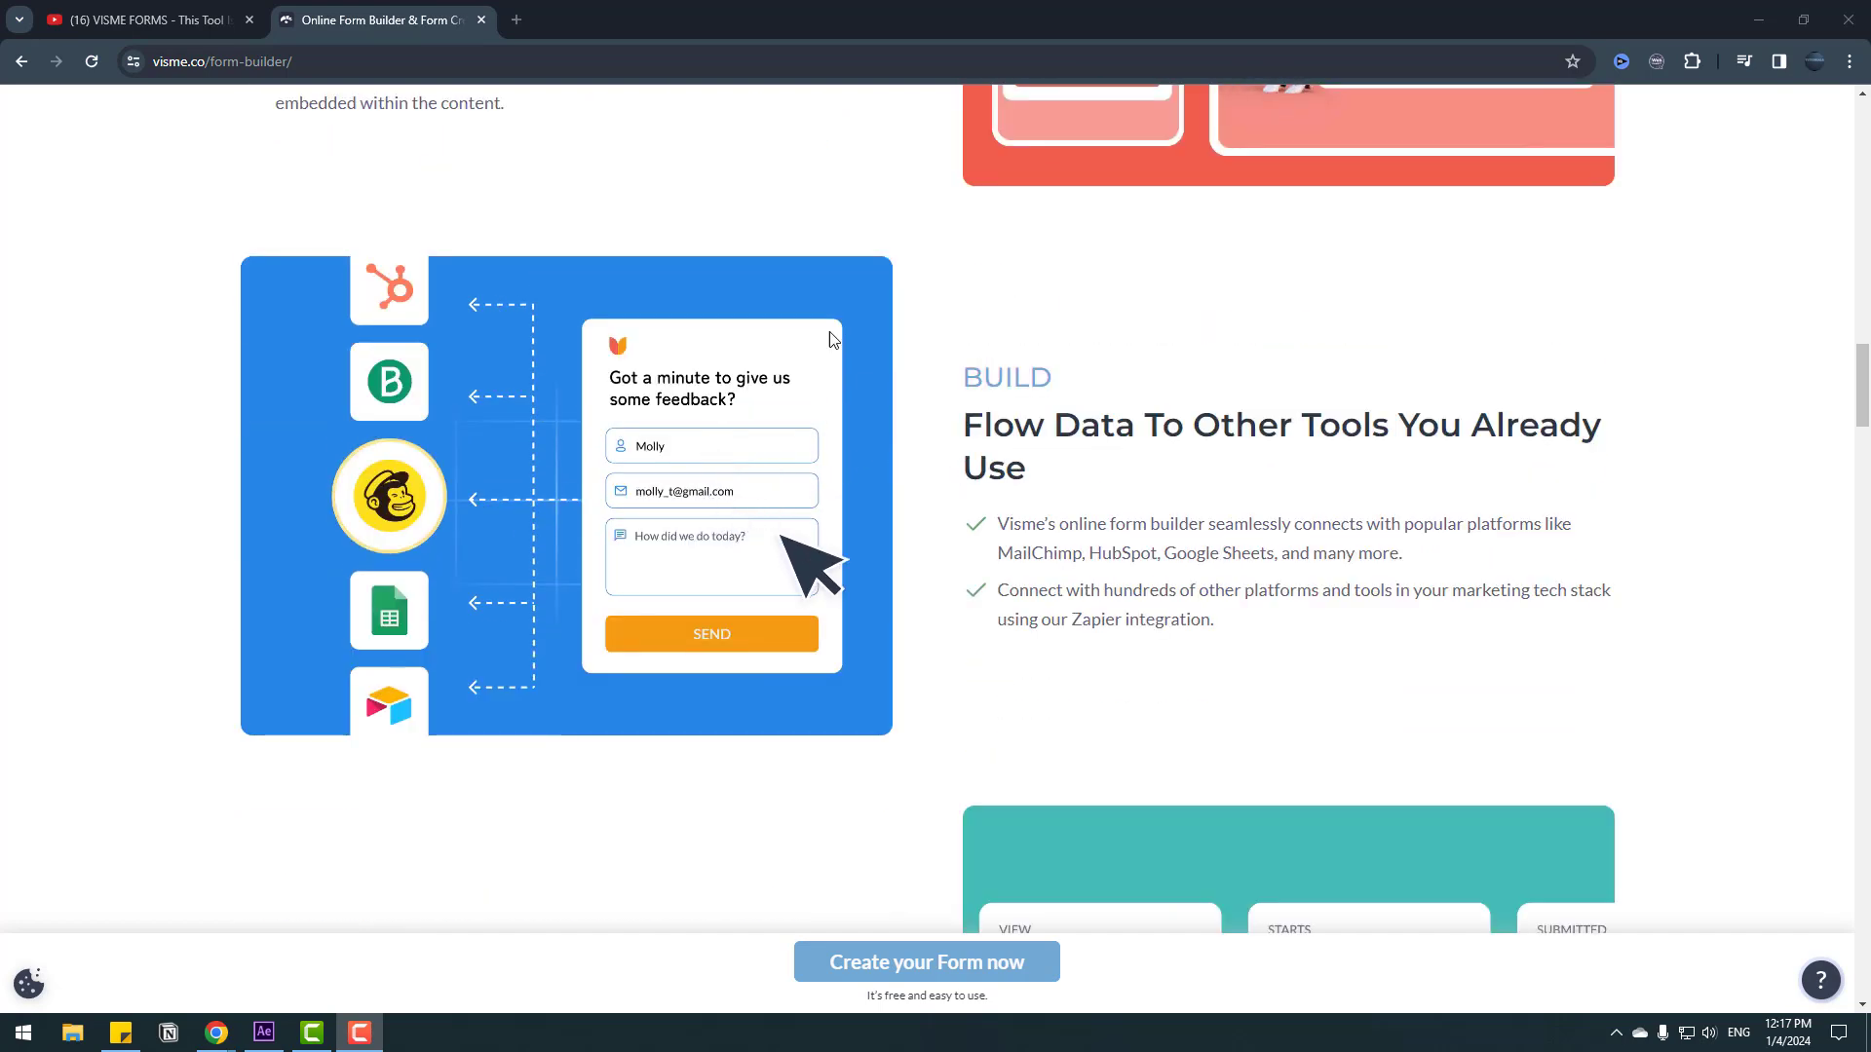
pyautogui.scroll(-4, 535, 501)
pyautogui.scroll(-6, 545, 506)
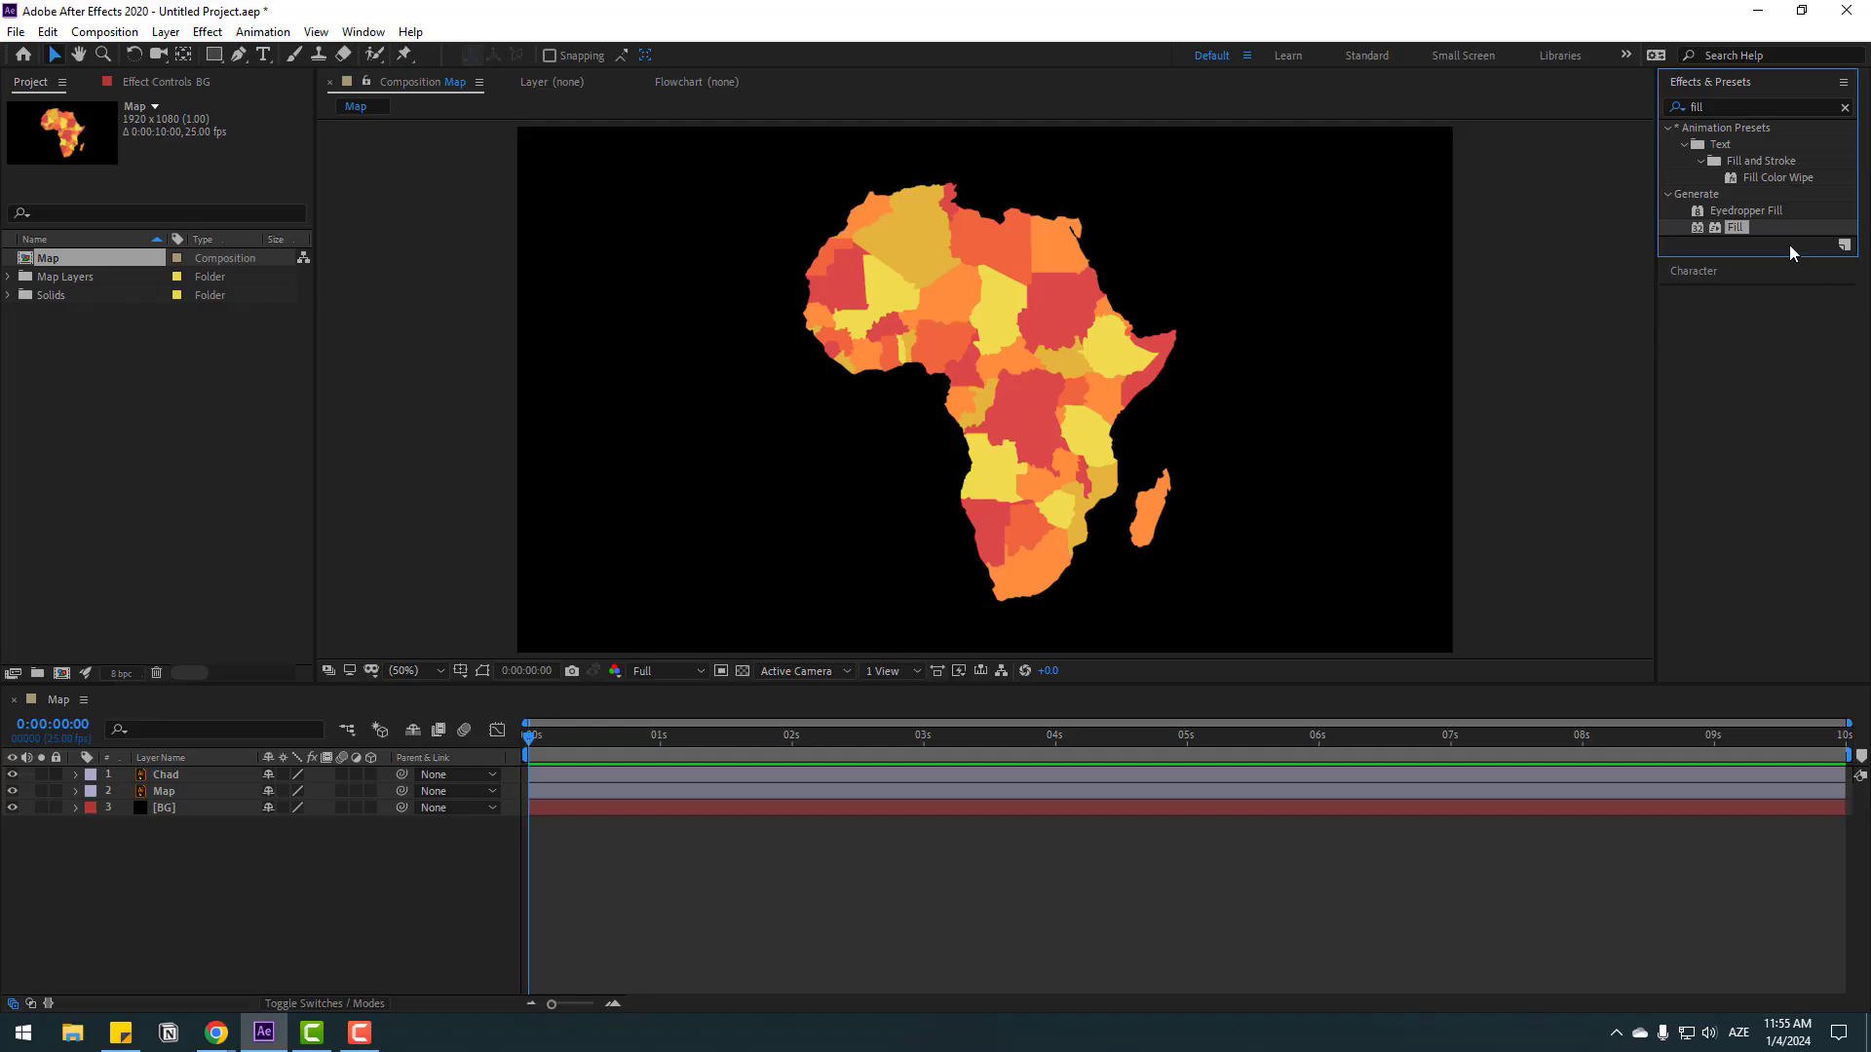
# Apply a Fill effect in dark grey 222222 to BG, then duplicate the layer.
pyautogui.moveTo(1735, 230); pyautogui.dragTo(165, 809)
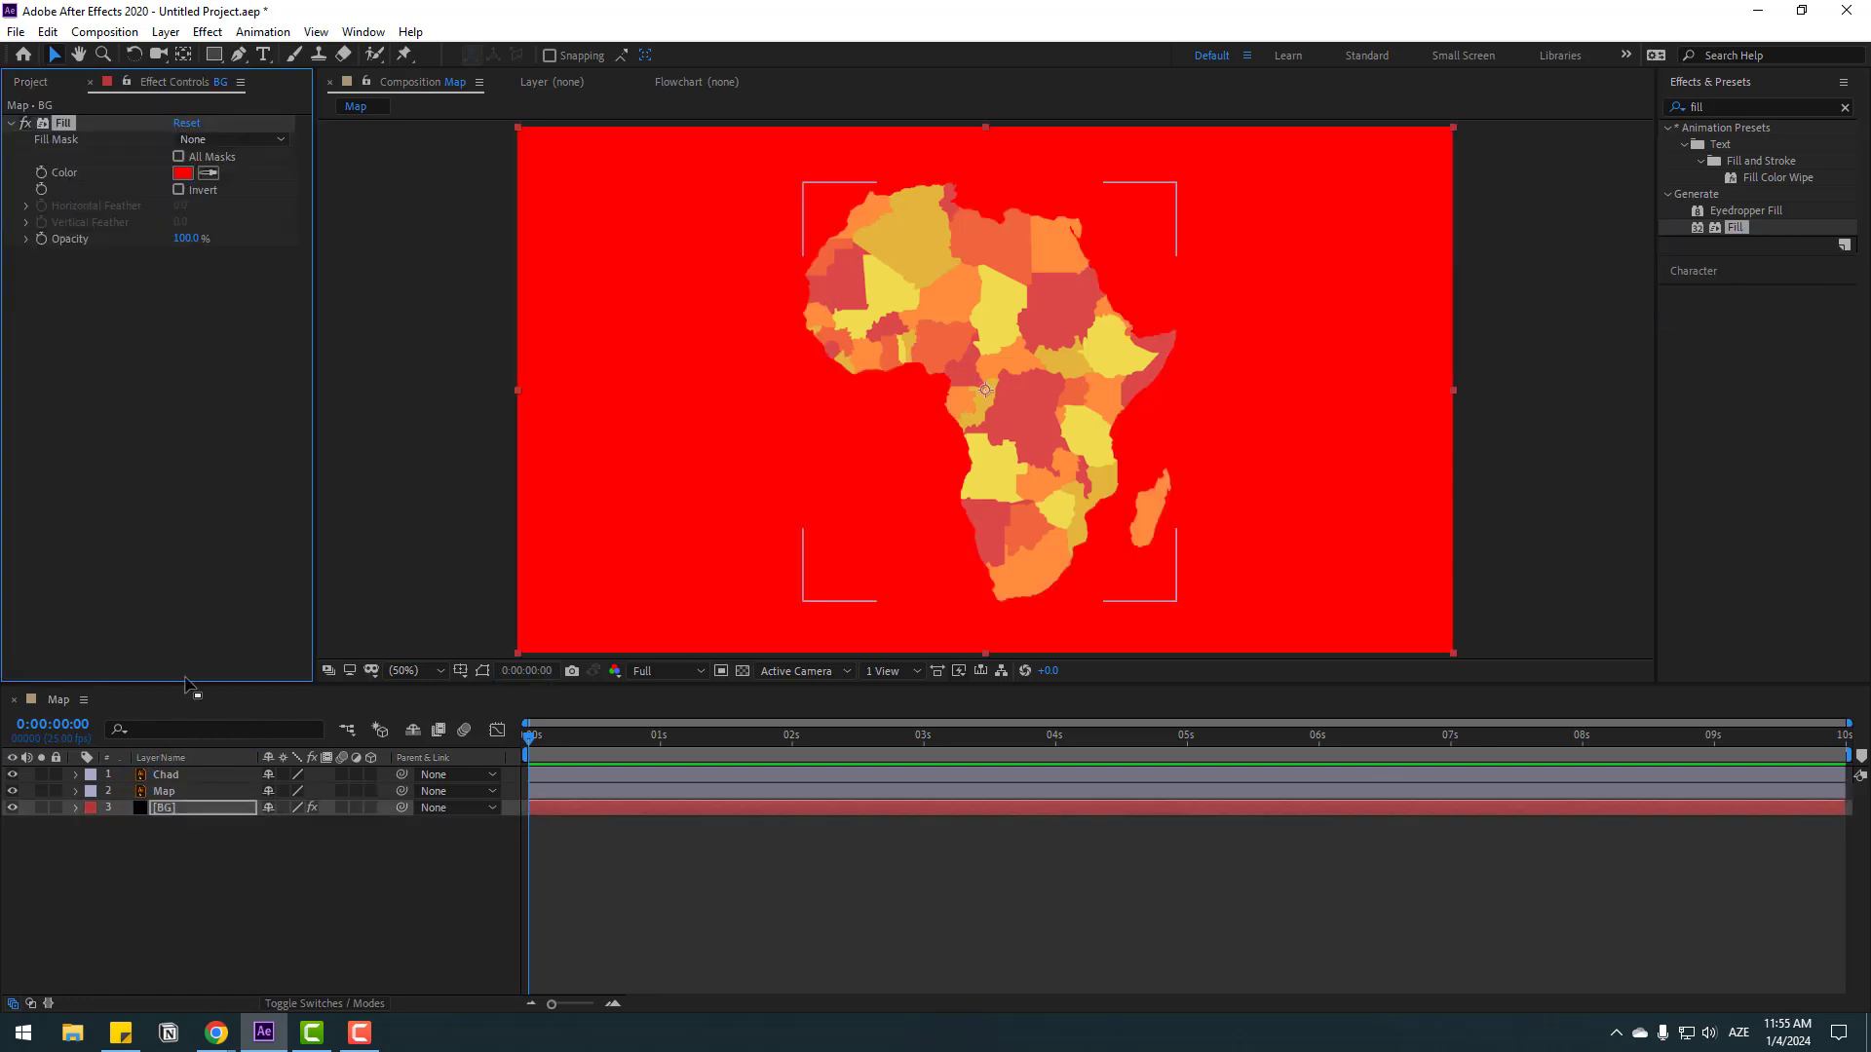
pyautogui.click(183, 173)
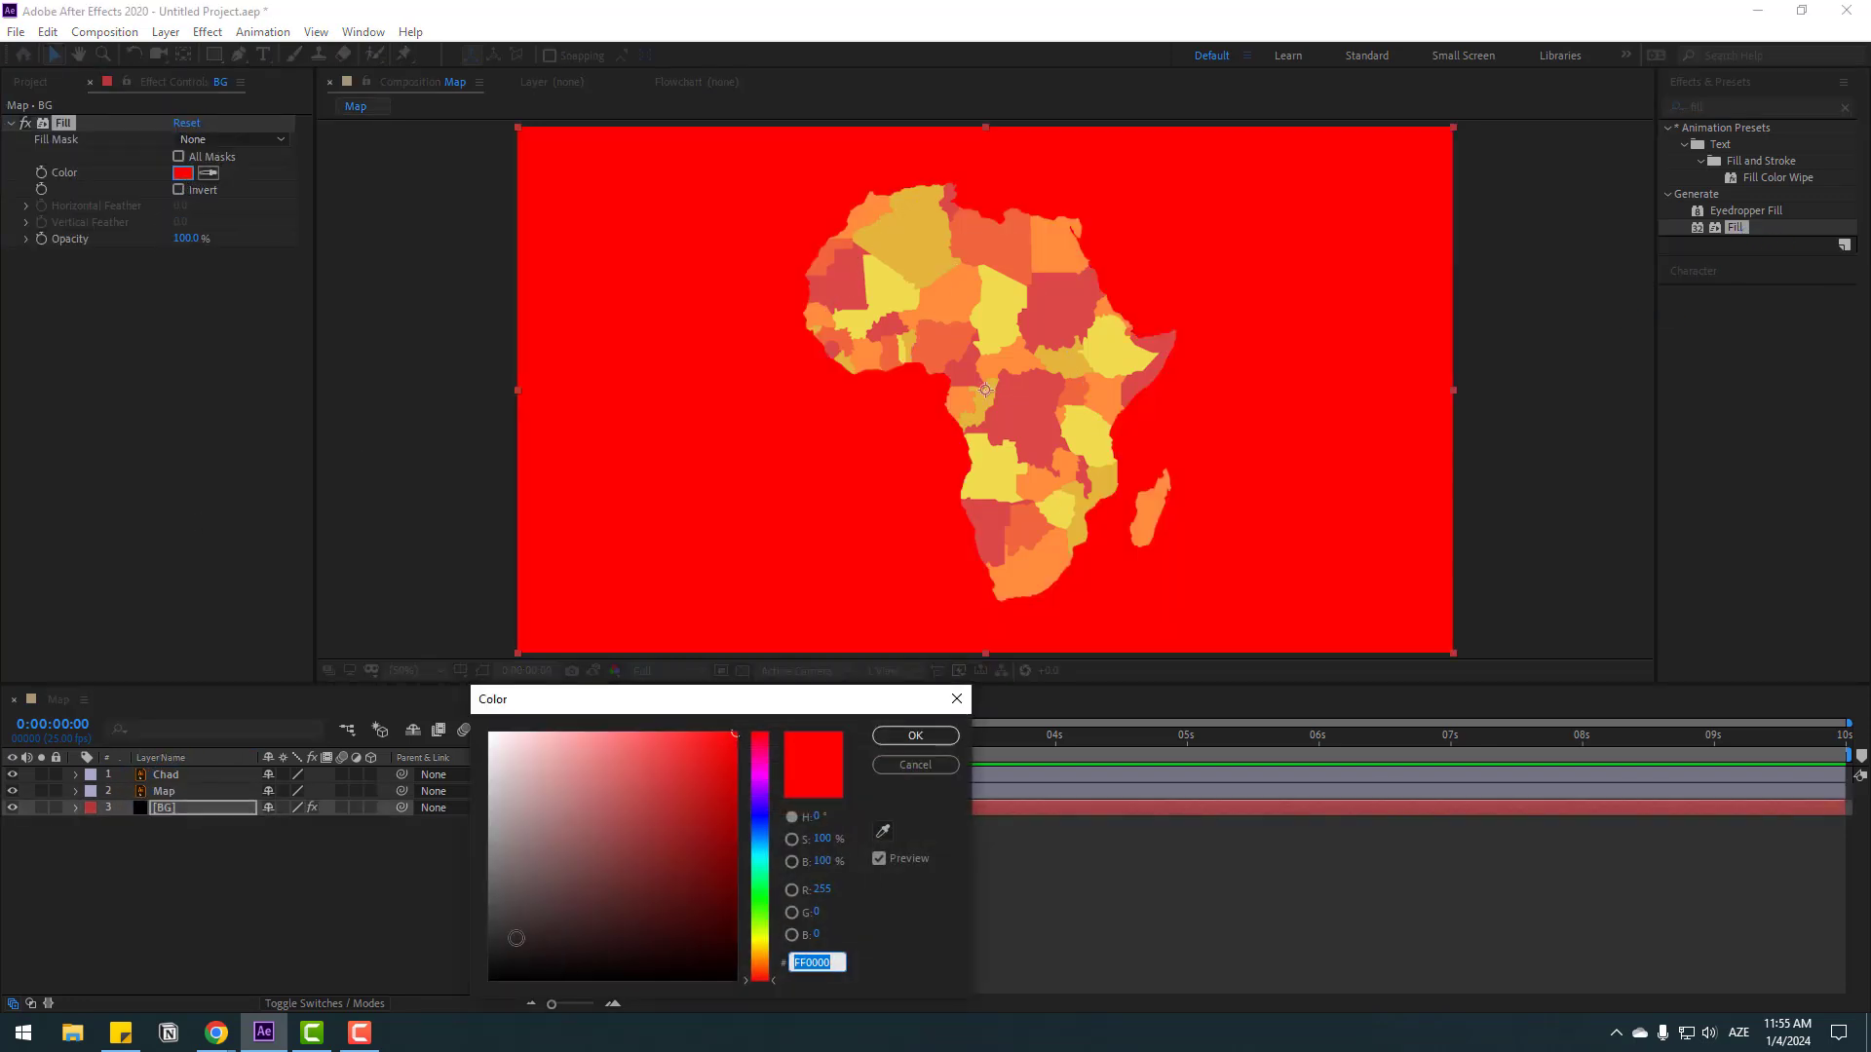
pyautogui.moveTo(517, 938); pyautogui.dragTo(451, 945)
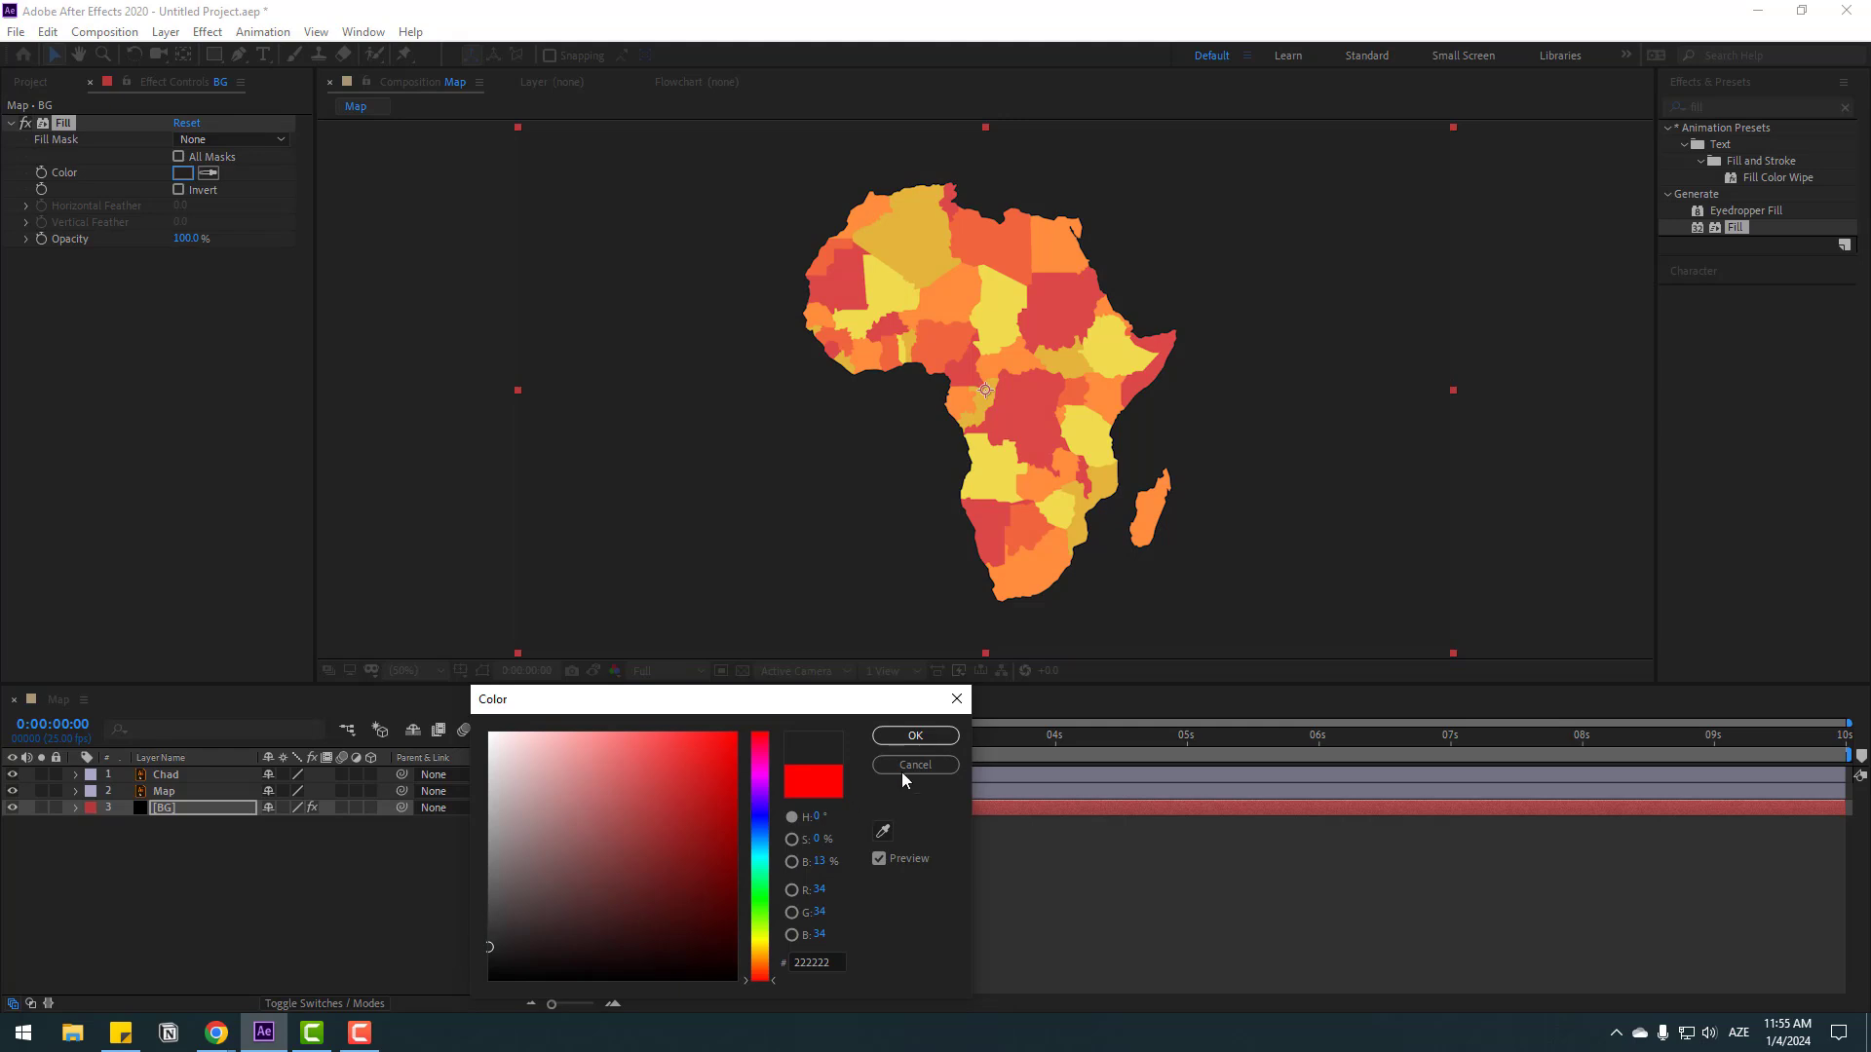
pyautogui.click(914, 736)
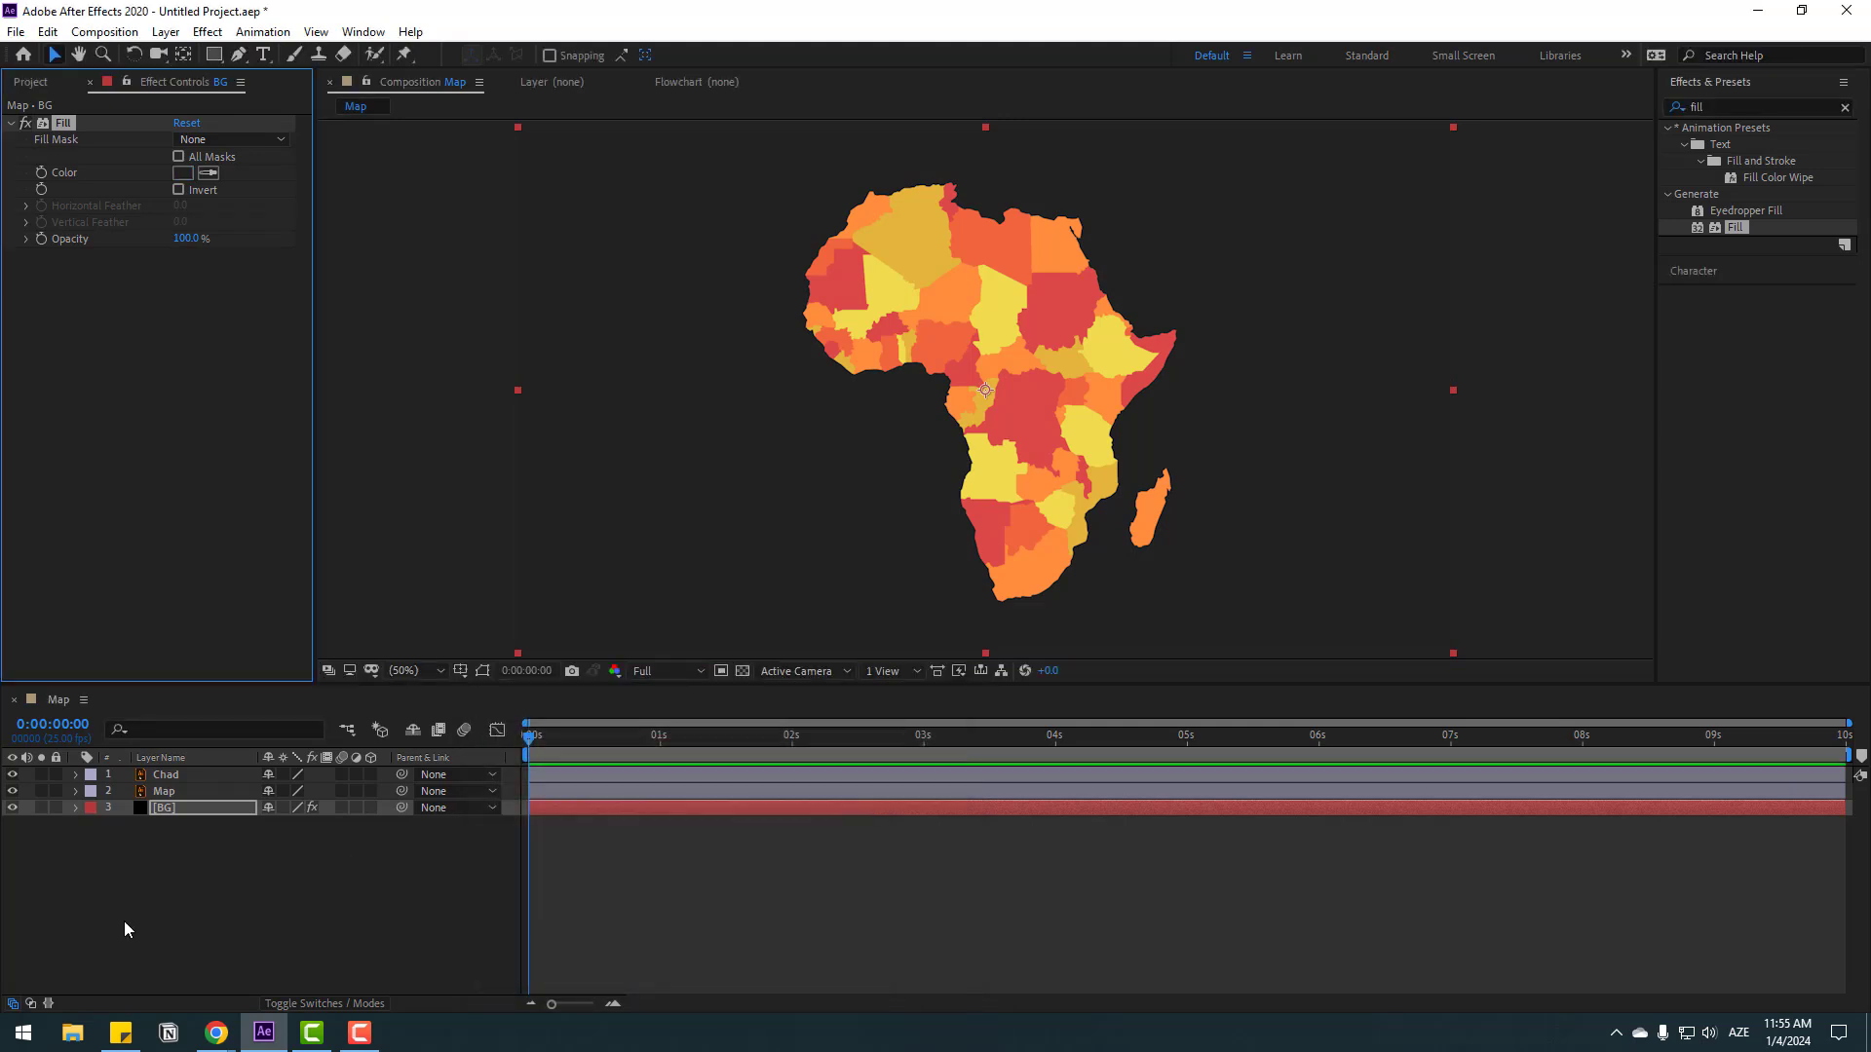
pyautogui.click(161, 807)
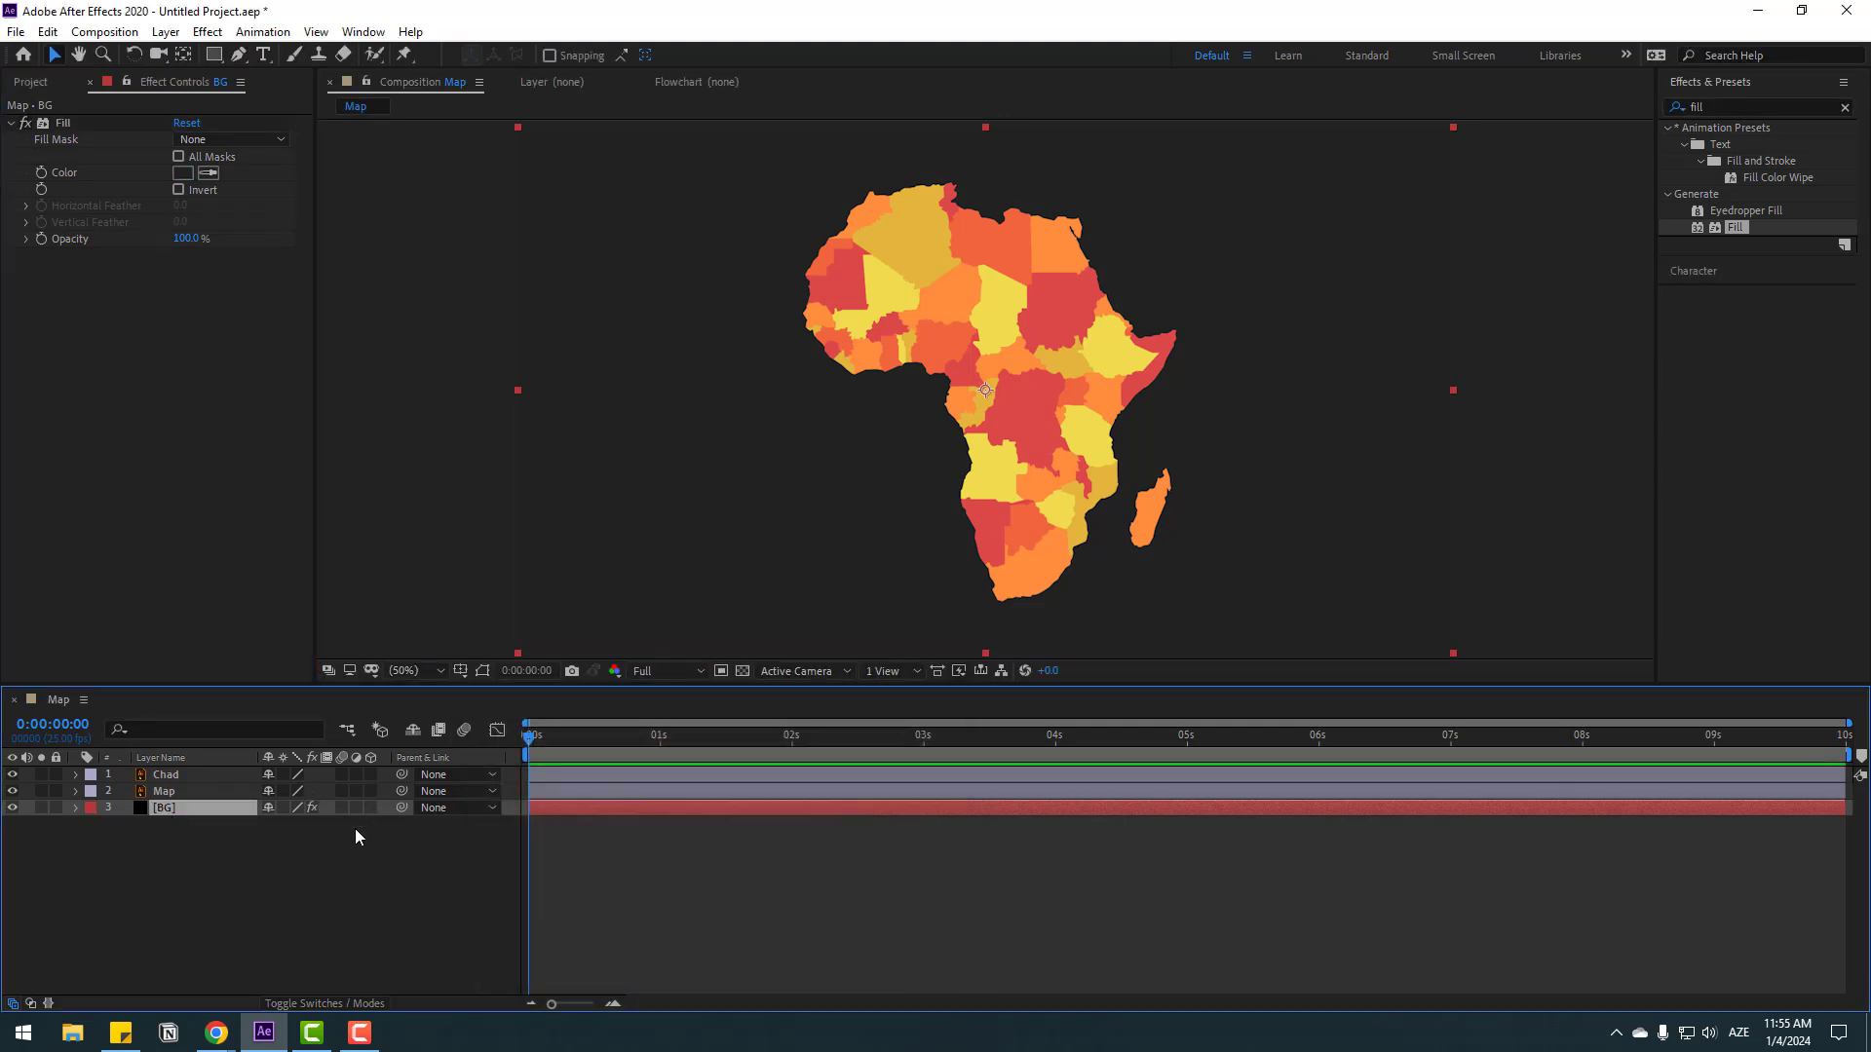
pyautogui.hotkey('ctrl', 'd')
# Rename the upper BG copy to GRID and lock the bottom BG layer.
pyautogui.click(271, 858)
pyautogui.click(166, 810)
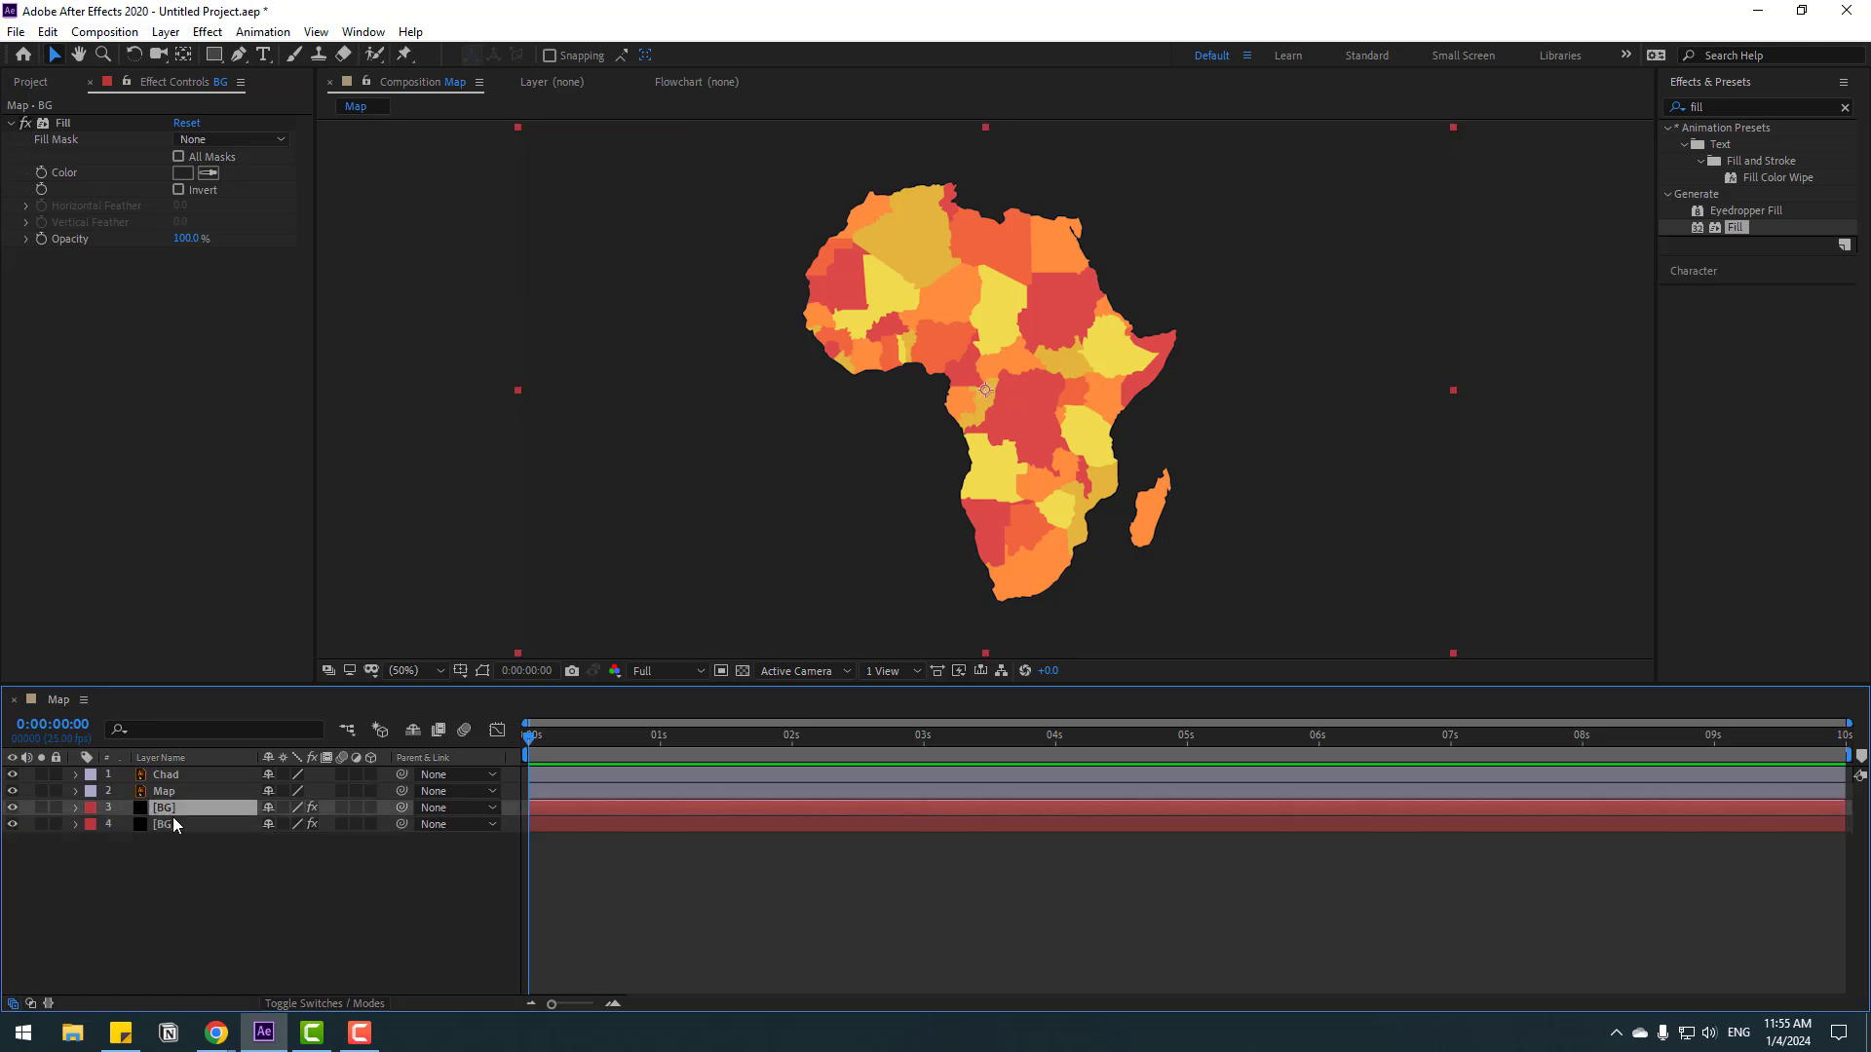
pyautogui.press('Return')
pyautogui.write('GRID')
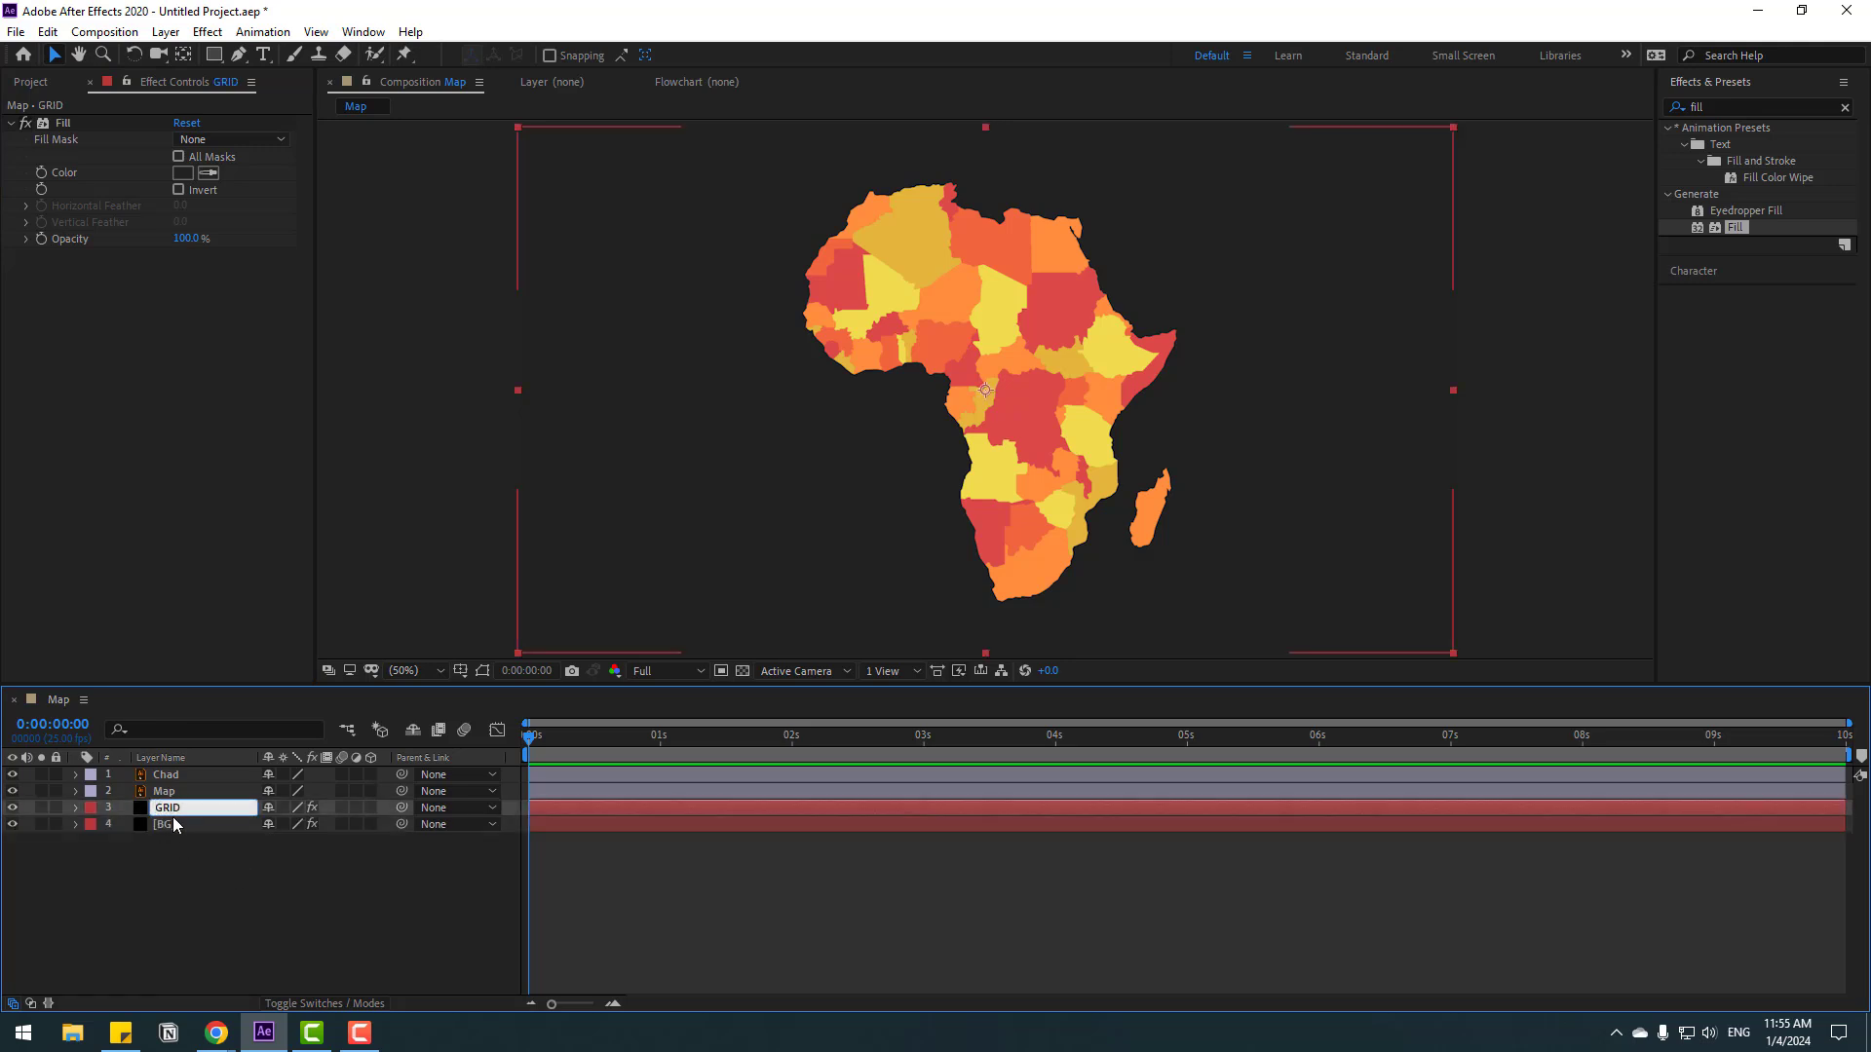
pyautogui.press('Return')
pyautogui.click(144, 869)
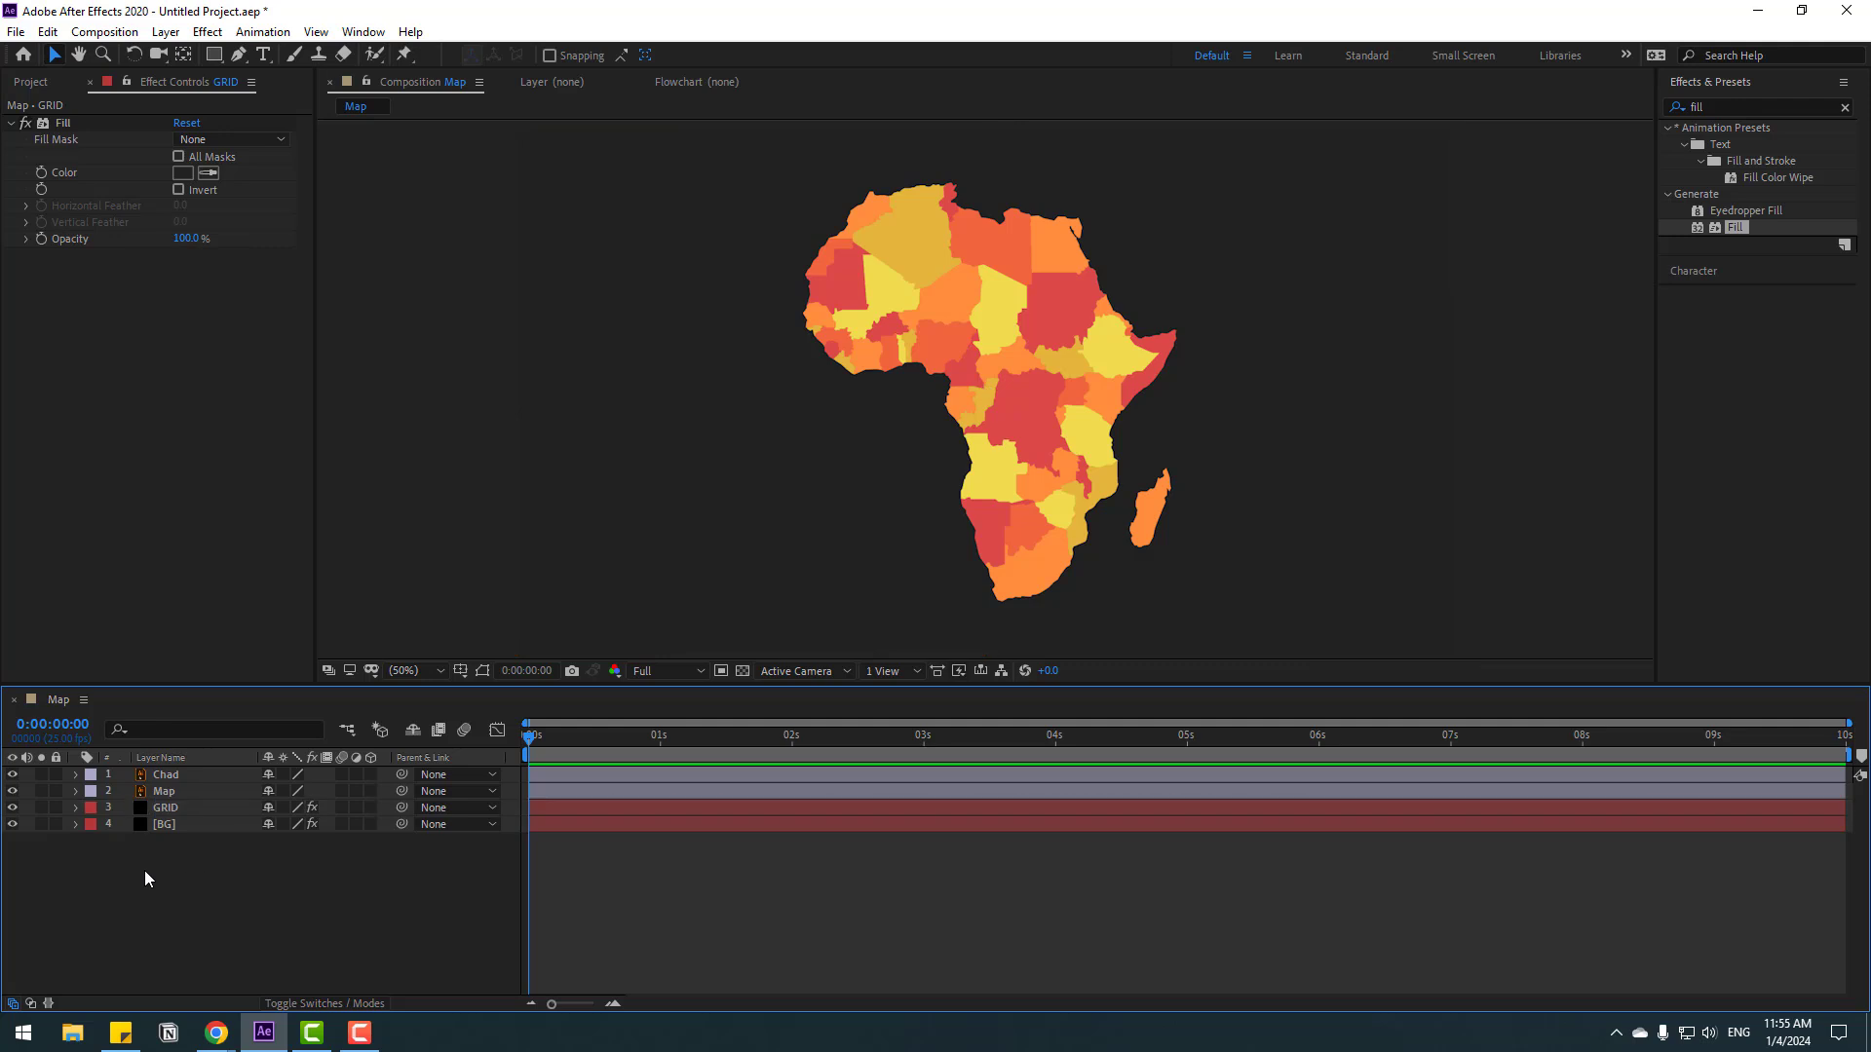
pyautogui.click(56, 824)
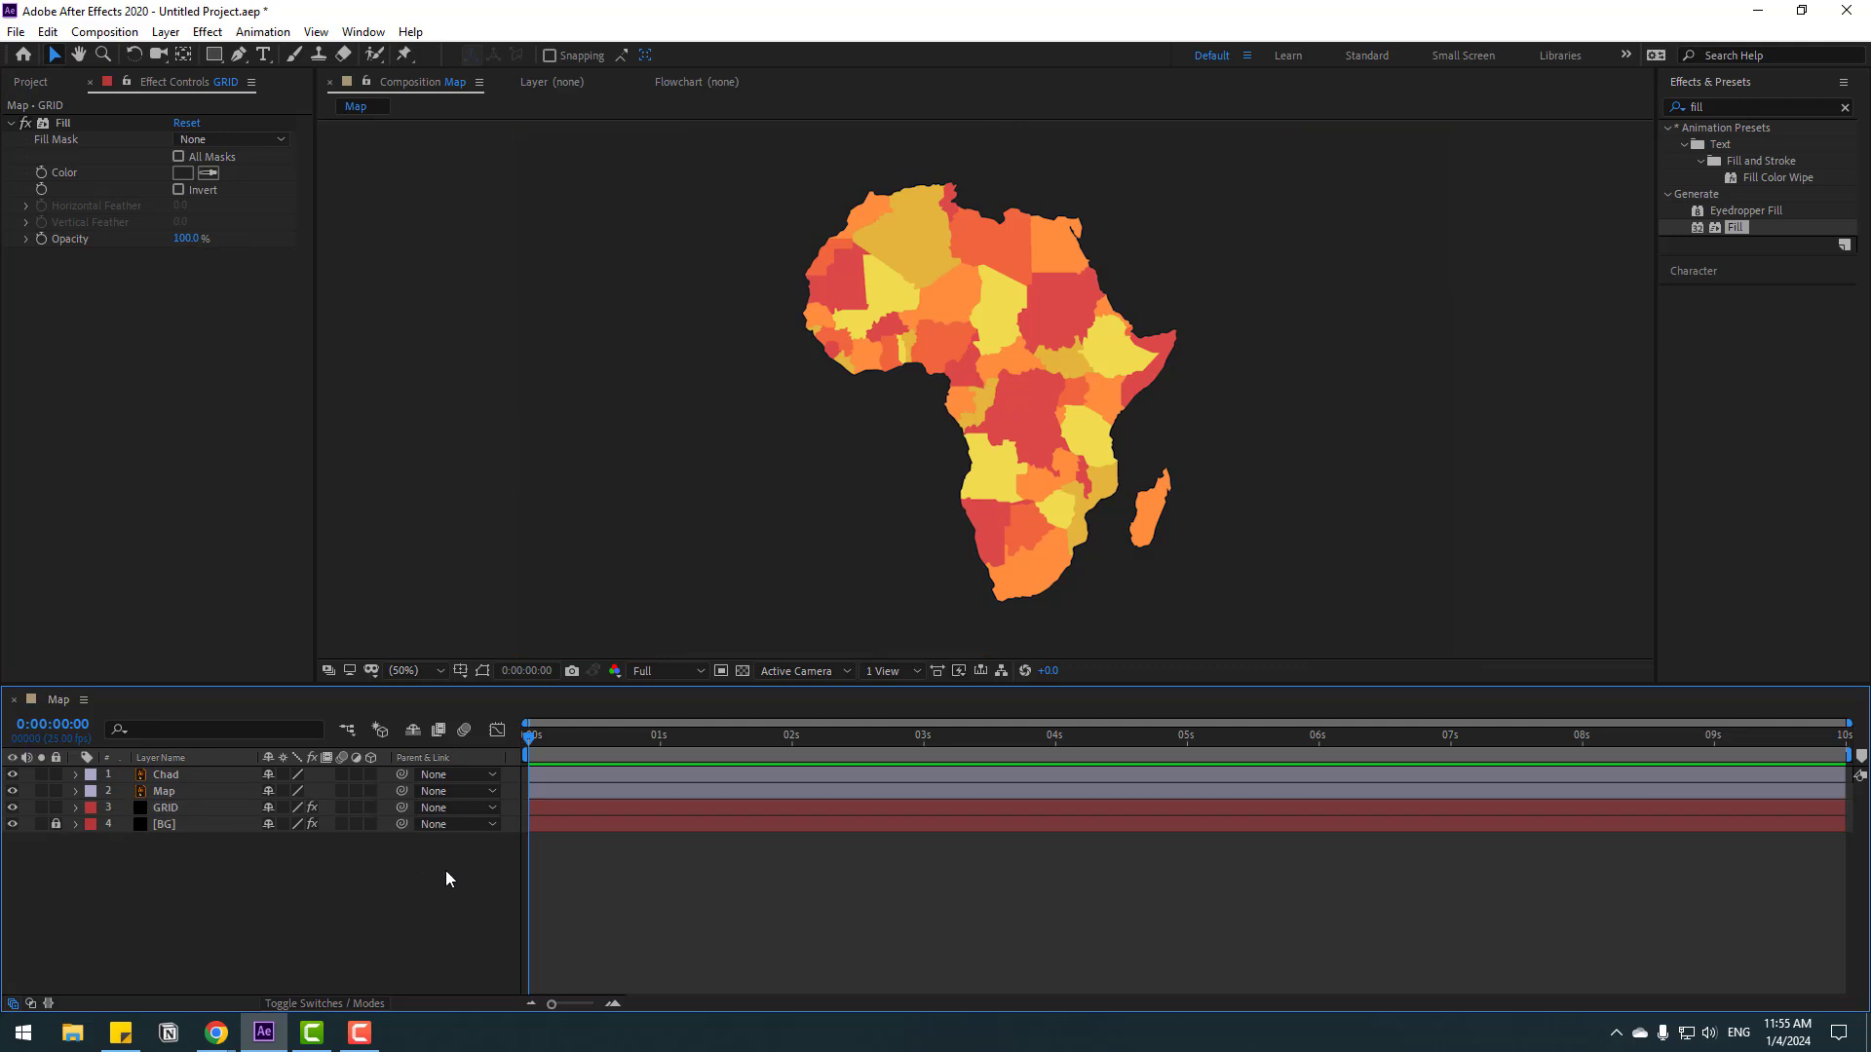
# Apply the Grid effect to GRID and delete its old Fill effect.
pyautogui.click(1715, 104)
pyautogui.write('gri')
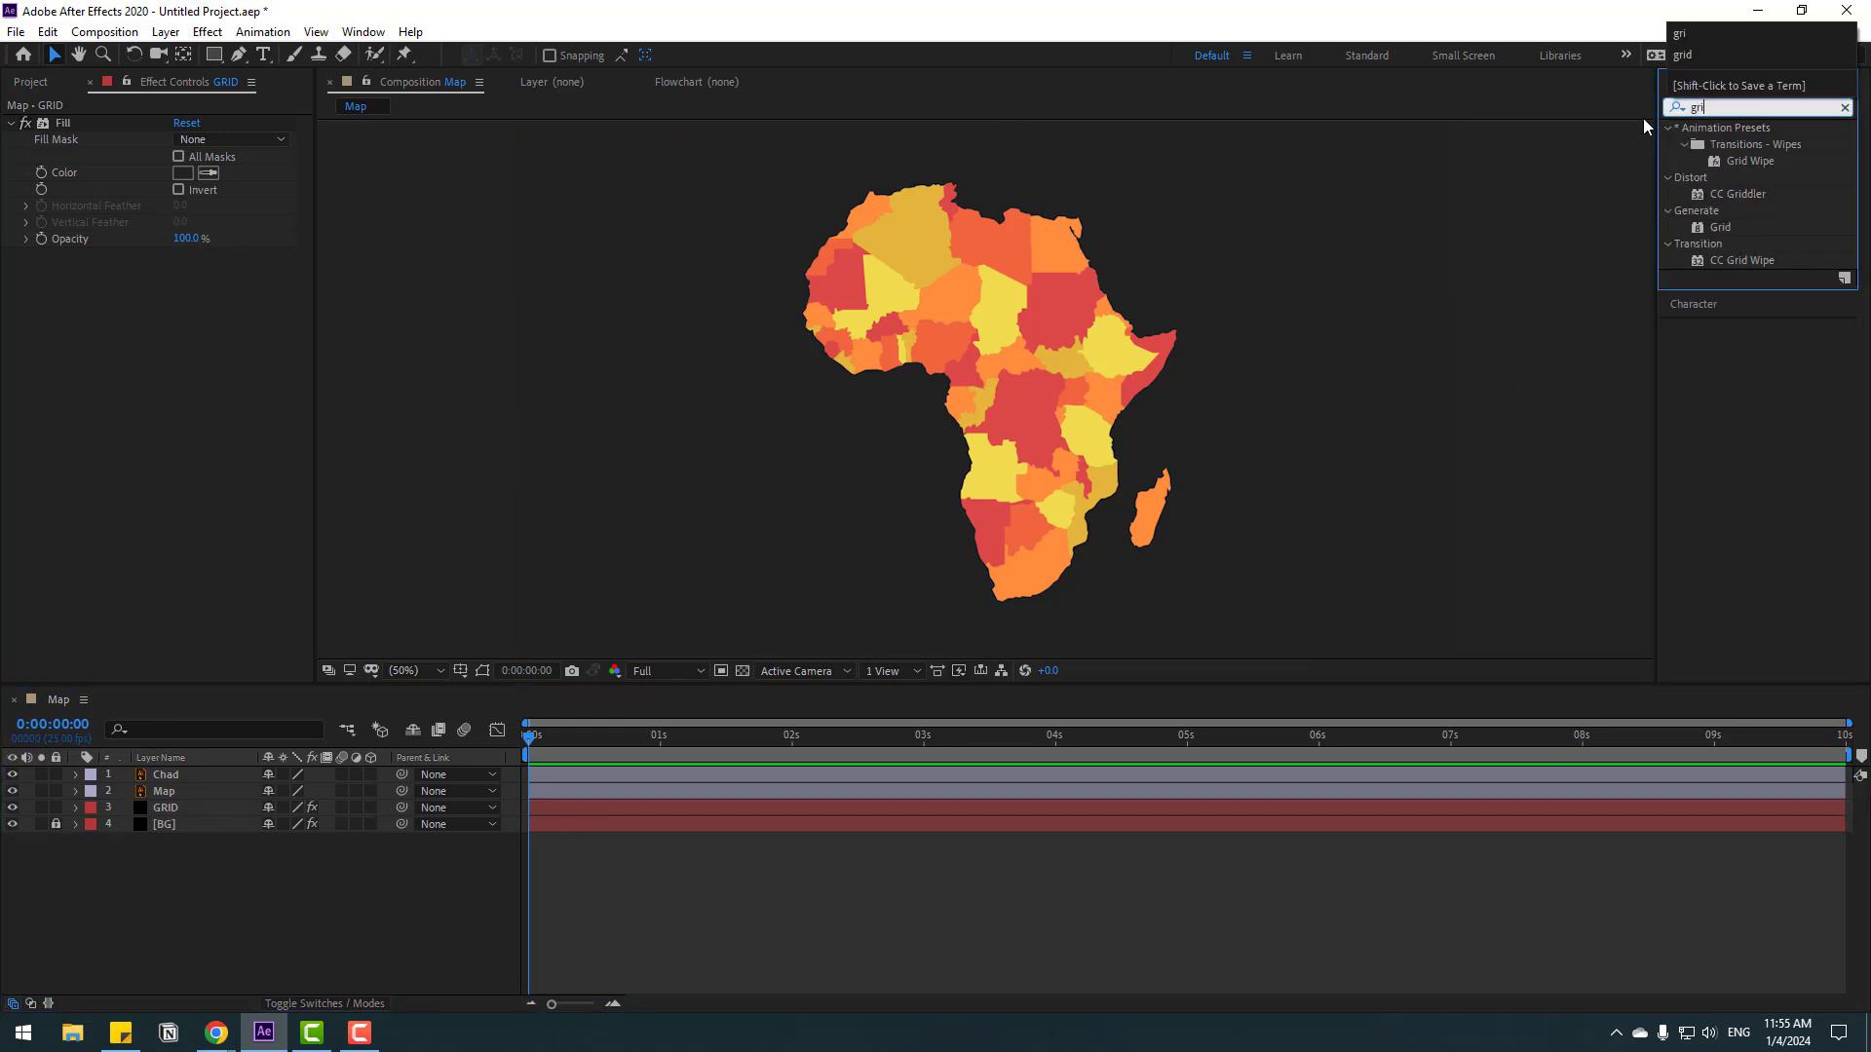
pyautogui.write('d')
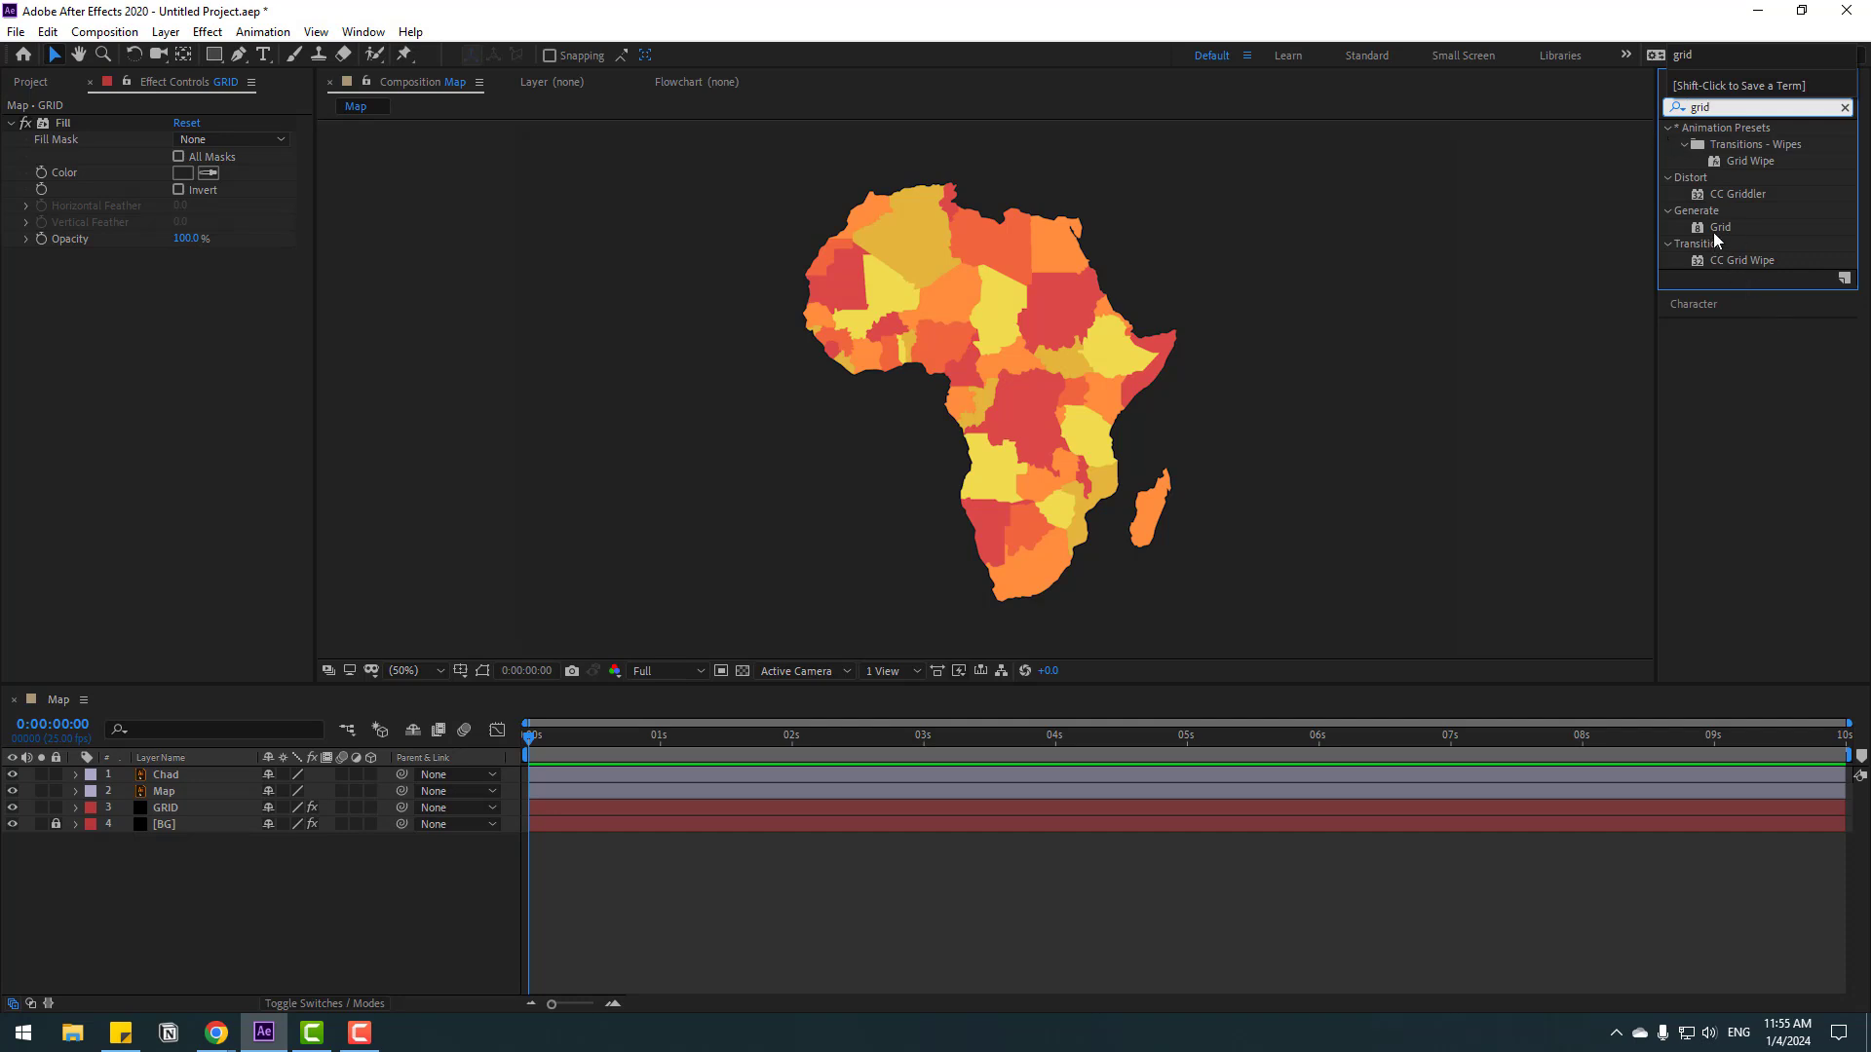
pyautogui.moveTo(1717, 227); pyautogui.dragTo(158, 815)
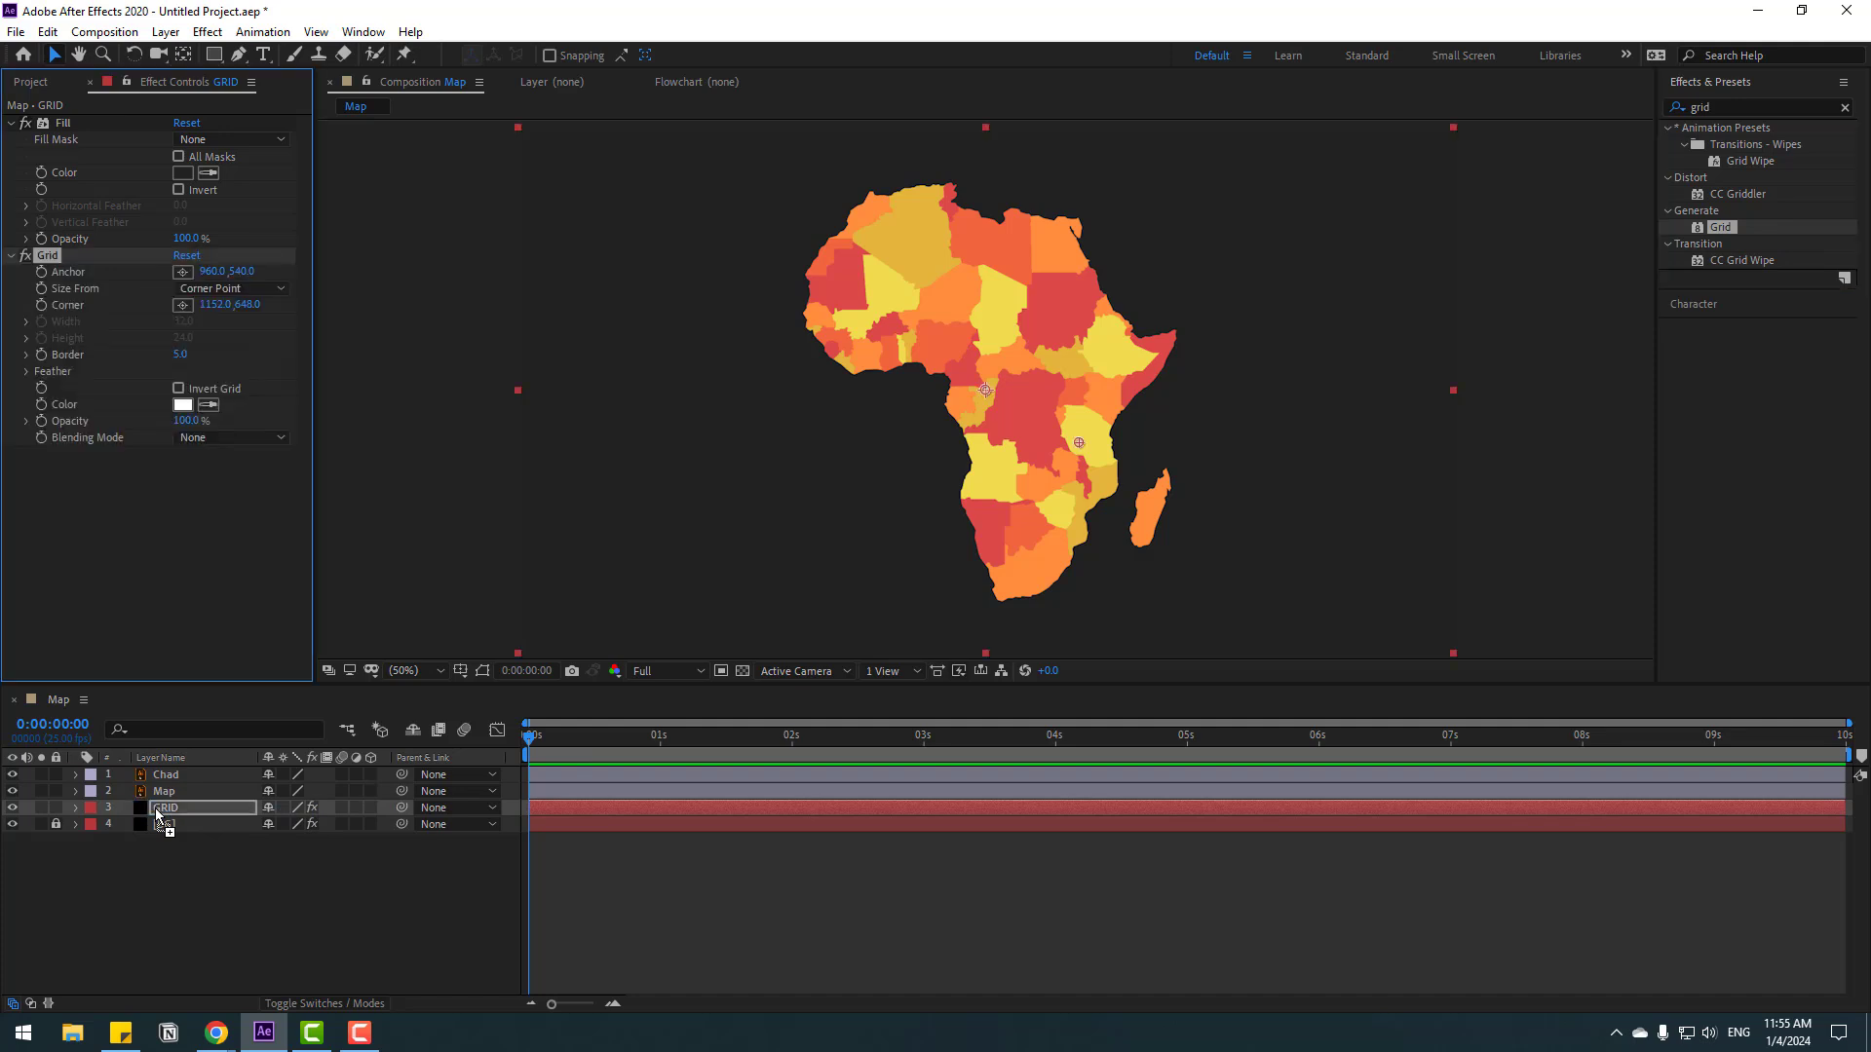
pyautogui.click(66, 125)
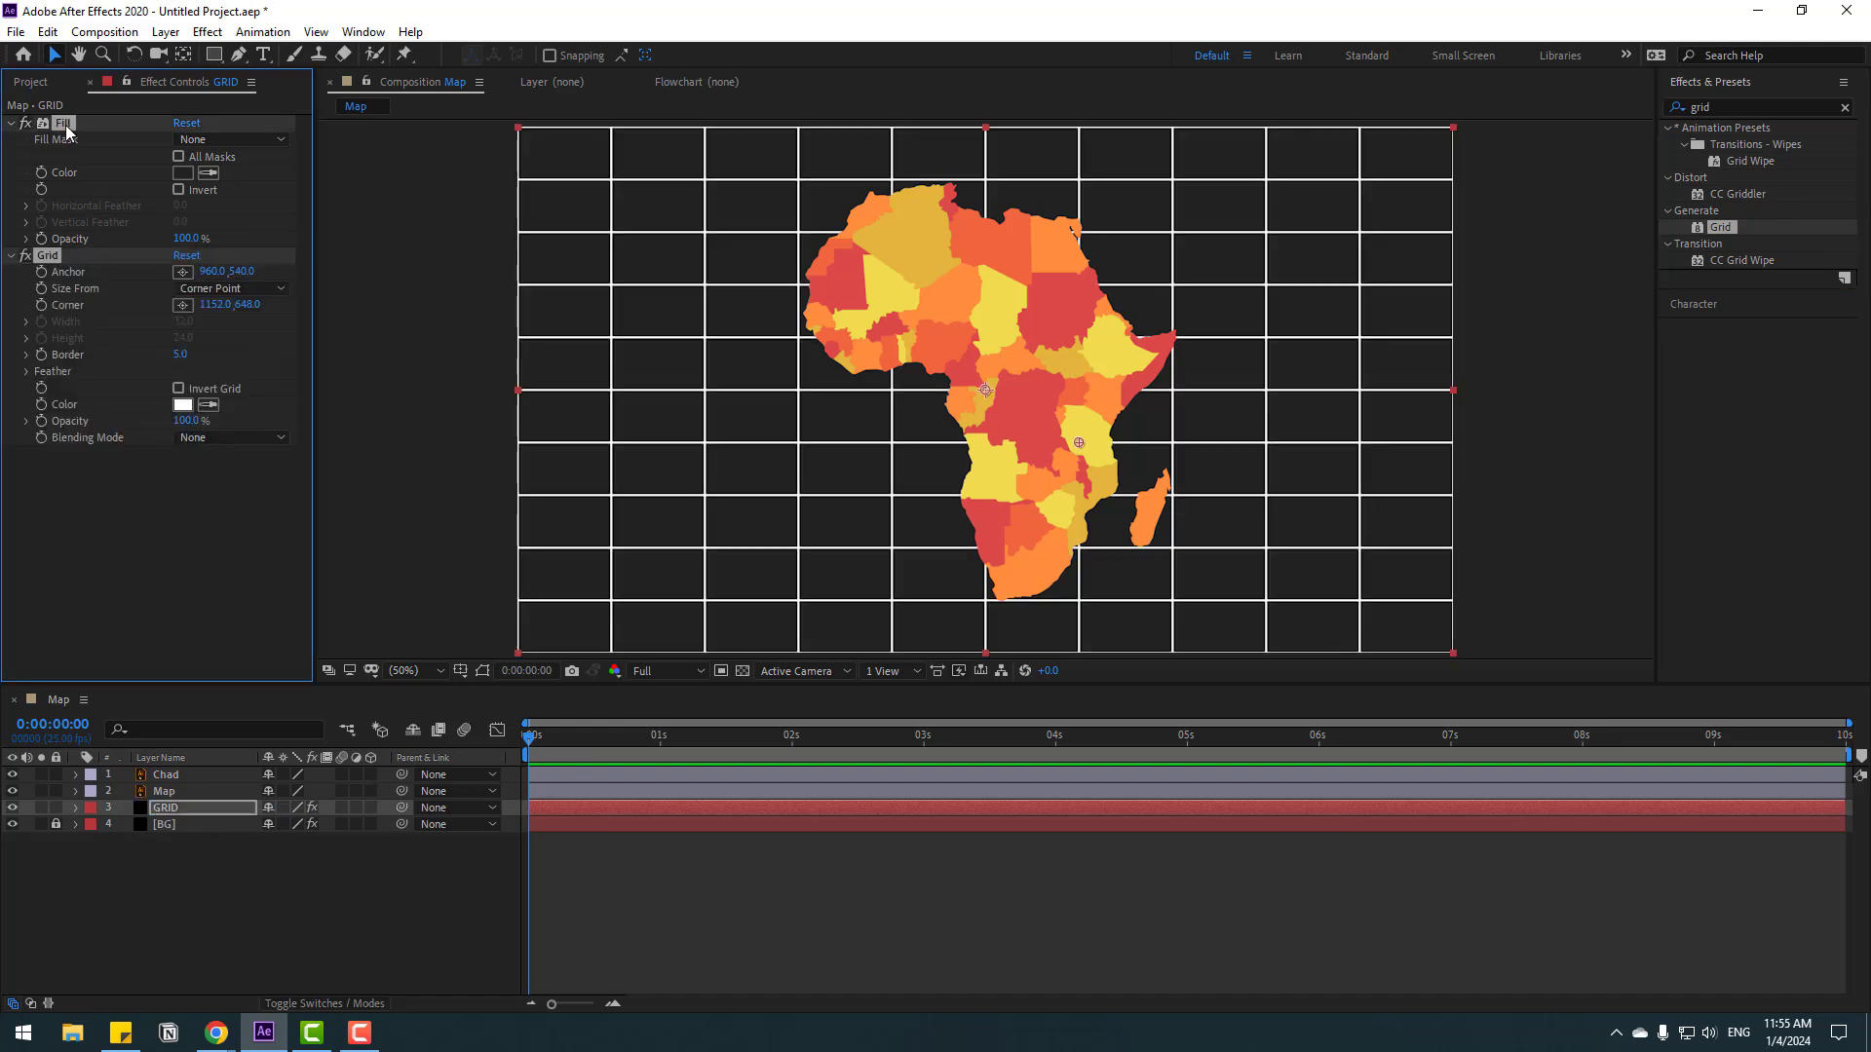
pyautogui.press('Delete')
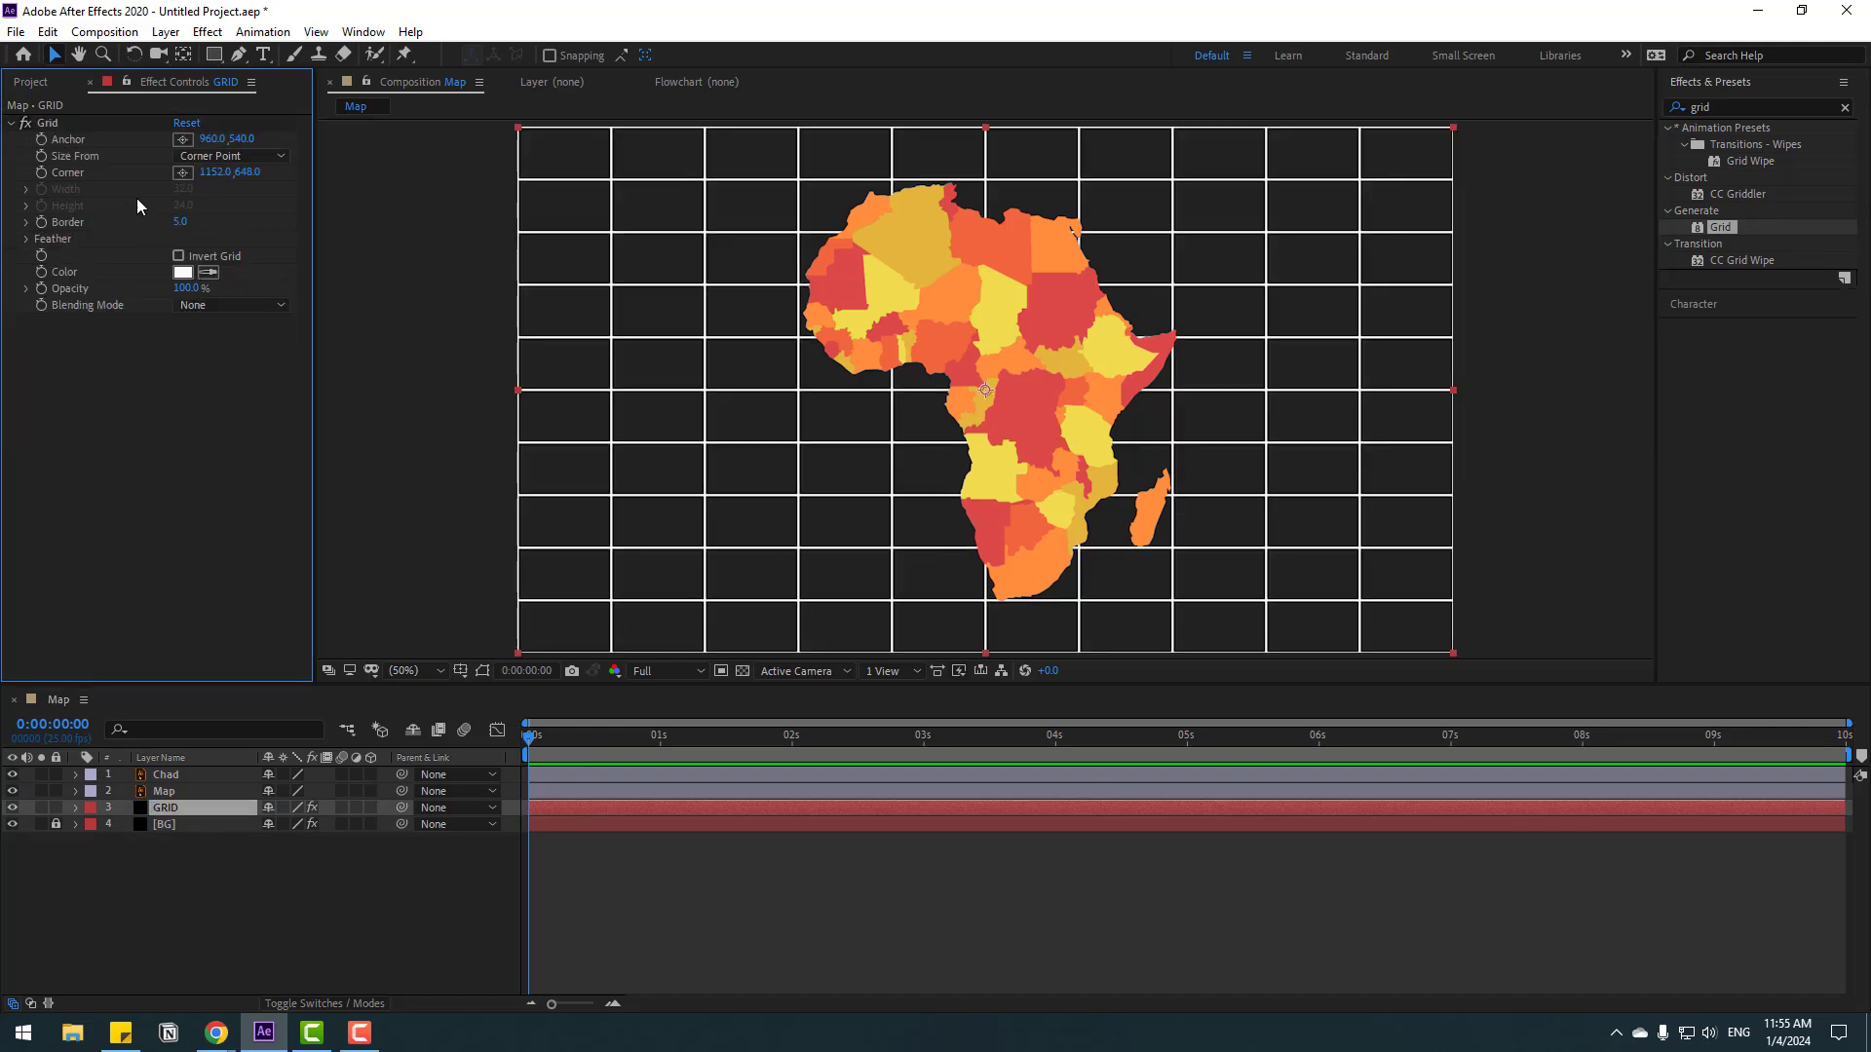
# Set the grid to Width Slider sizing, width 23, 7% opacity, and red DE4949 sampled from the map.
pyautogui.click(243, 156)
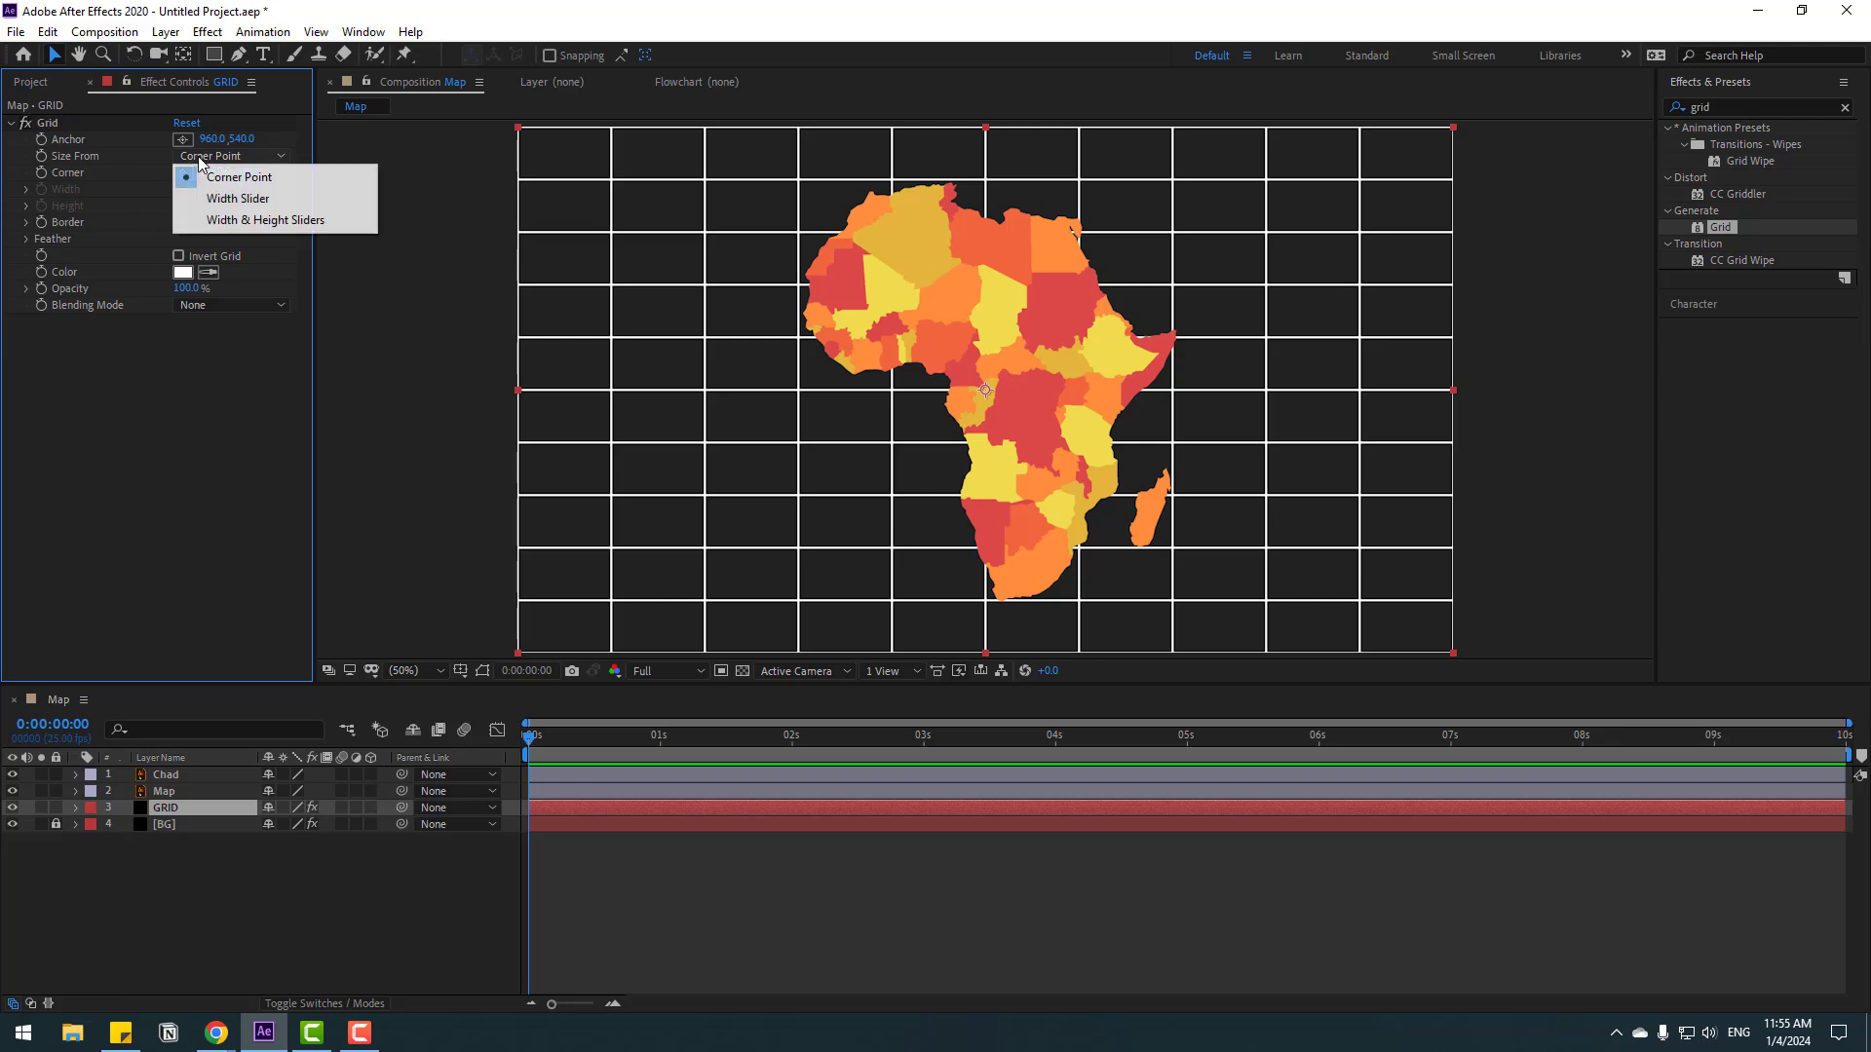
pyautogui.click(237, 199)
pyautogui.moveTo(87, 218); pyautogui.dragTo(77, 223)
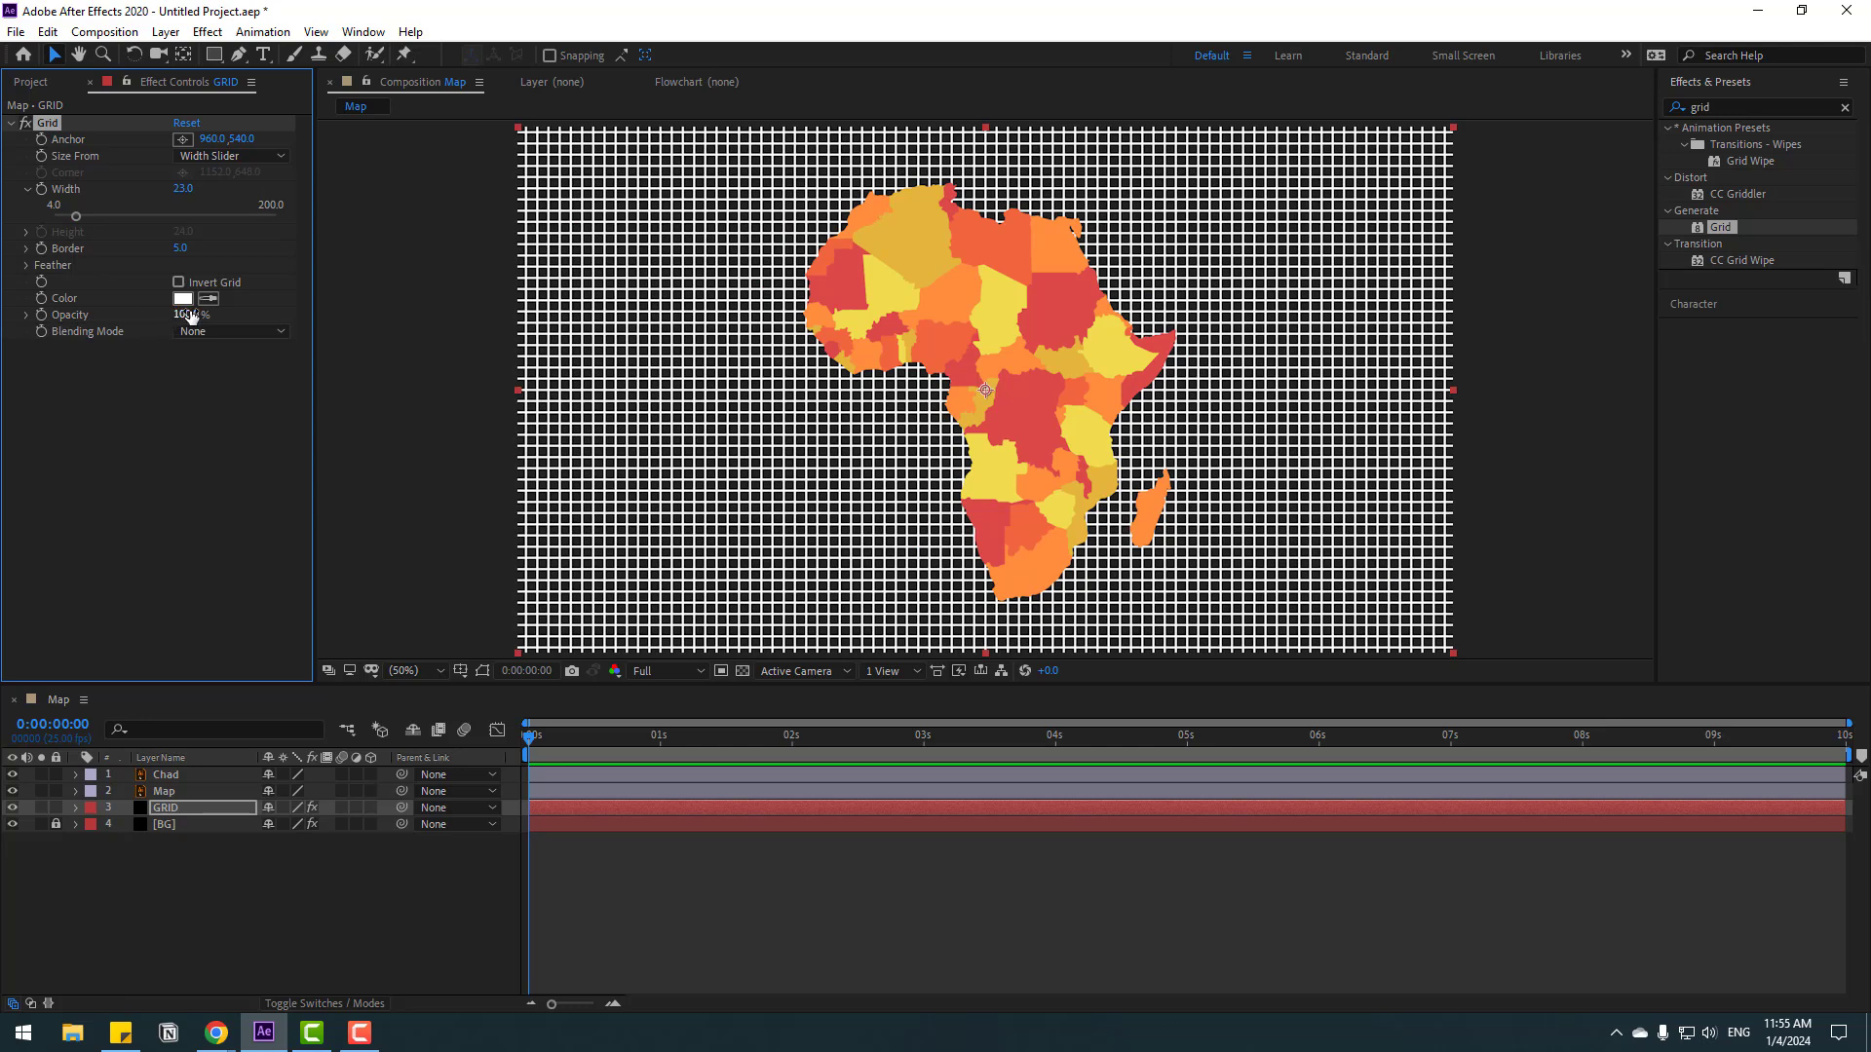
pyautogui.moveTo(192, 315); pyautogui.dragTo(56, 332)
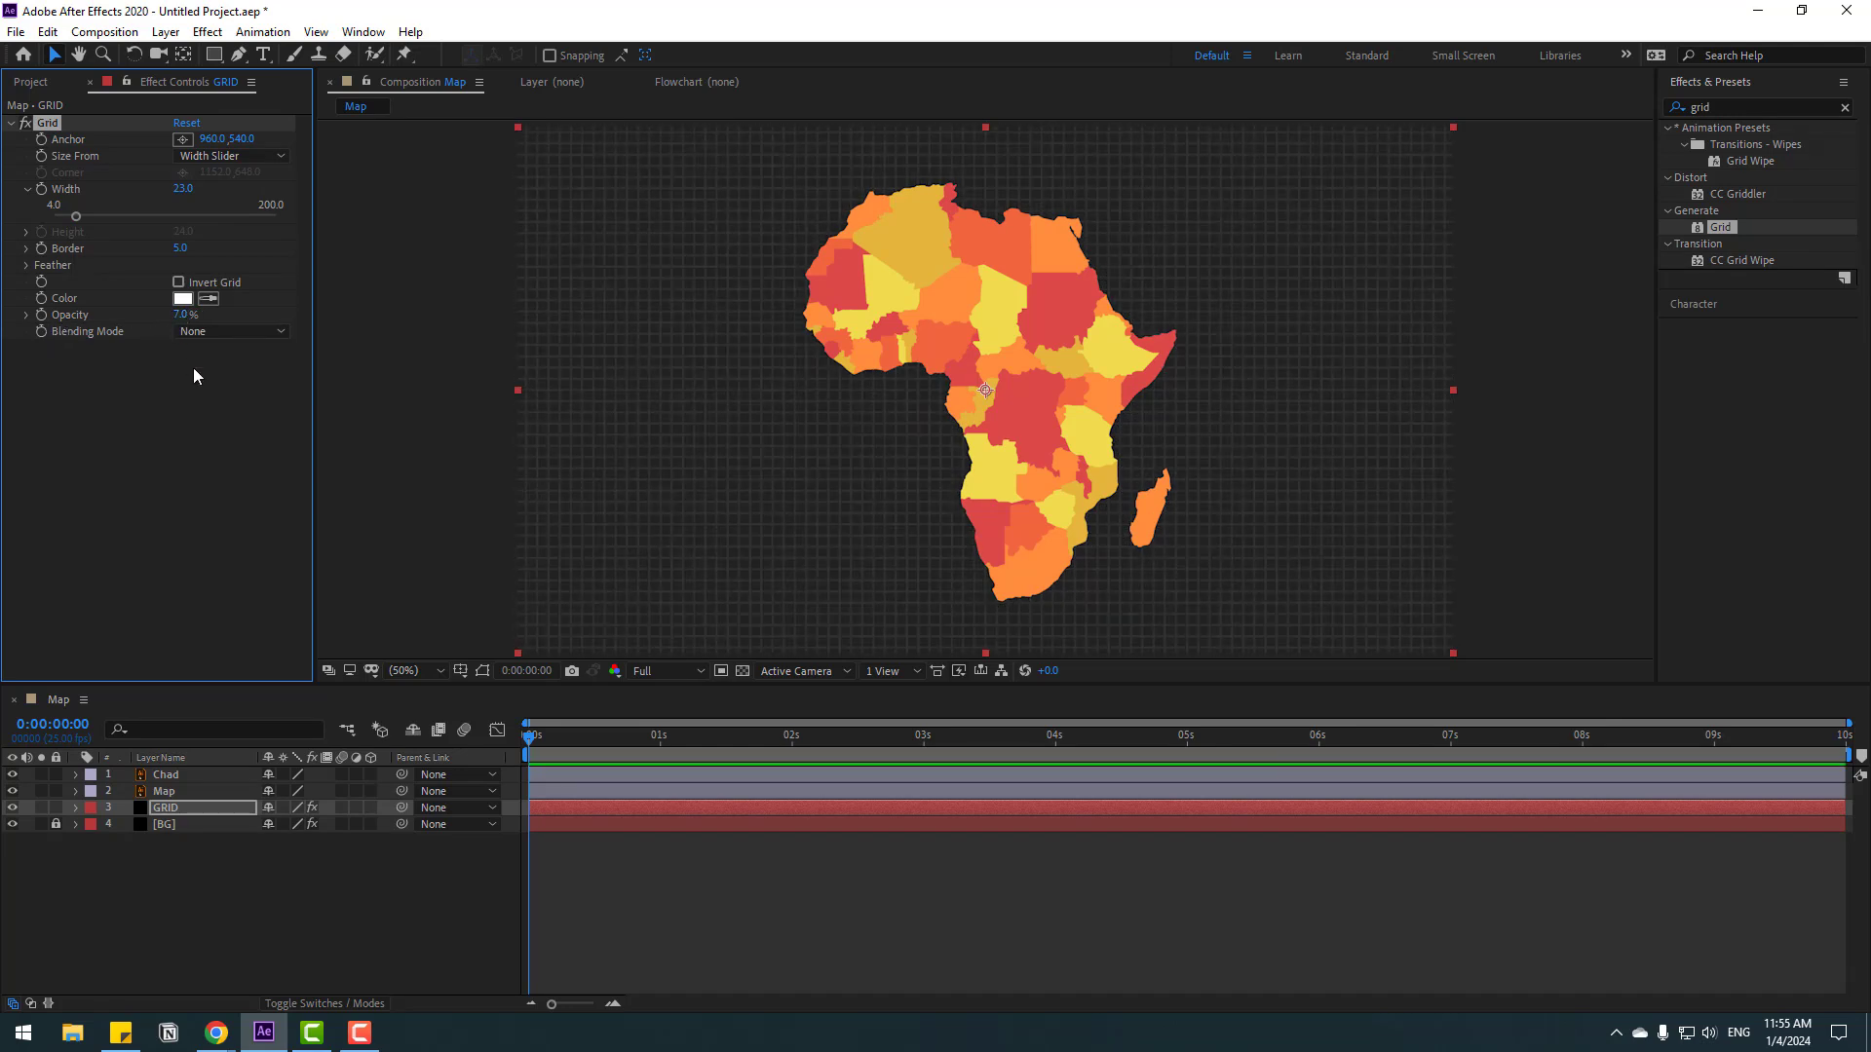
pyautogui.moveTo(180, 315); pyautogui.dragTo(185, 306)
pyautogui.click(183, 300)
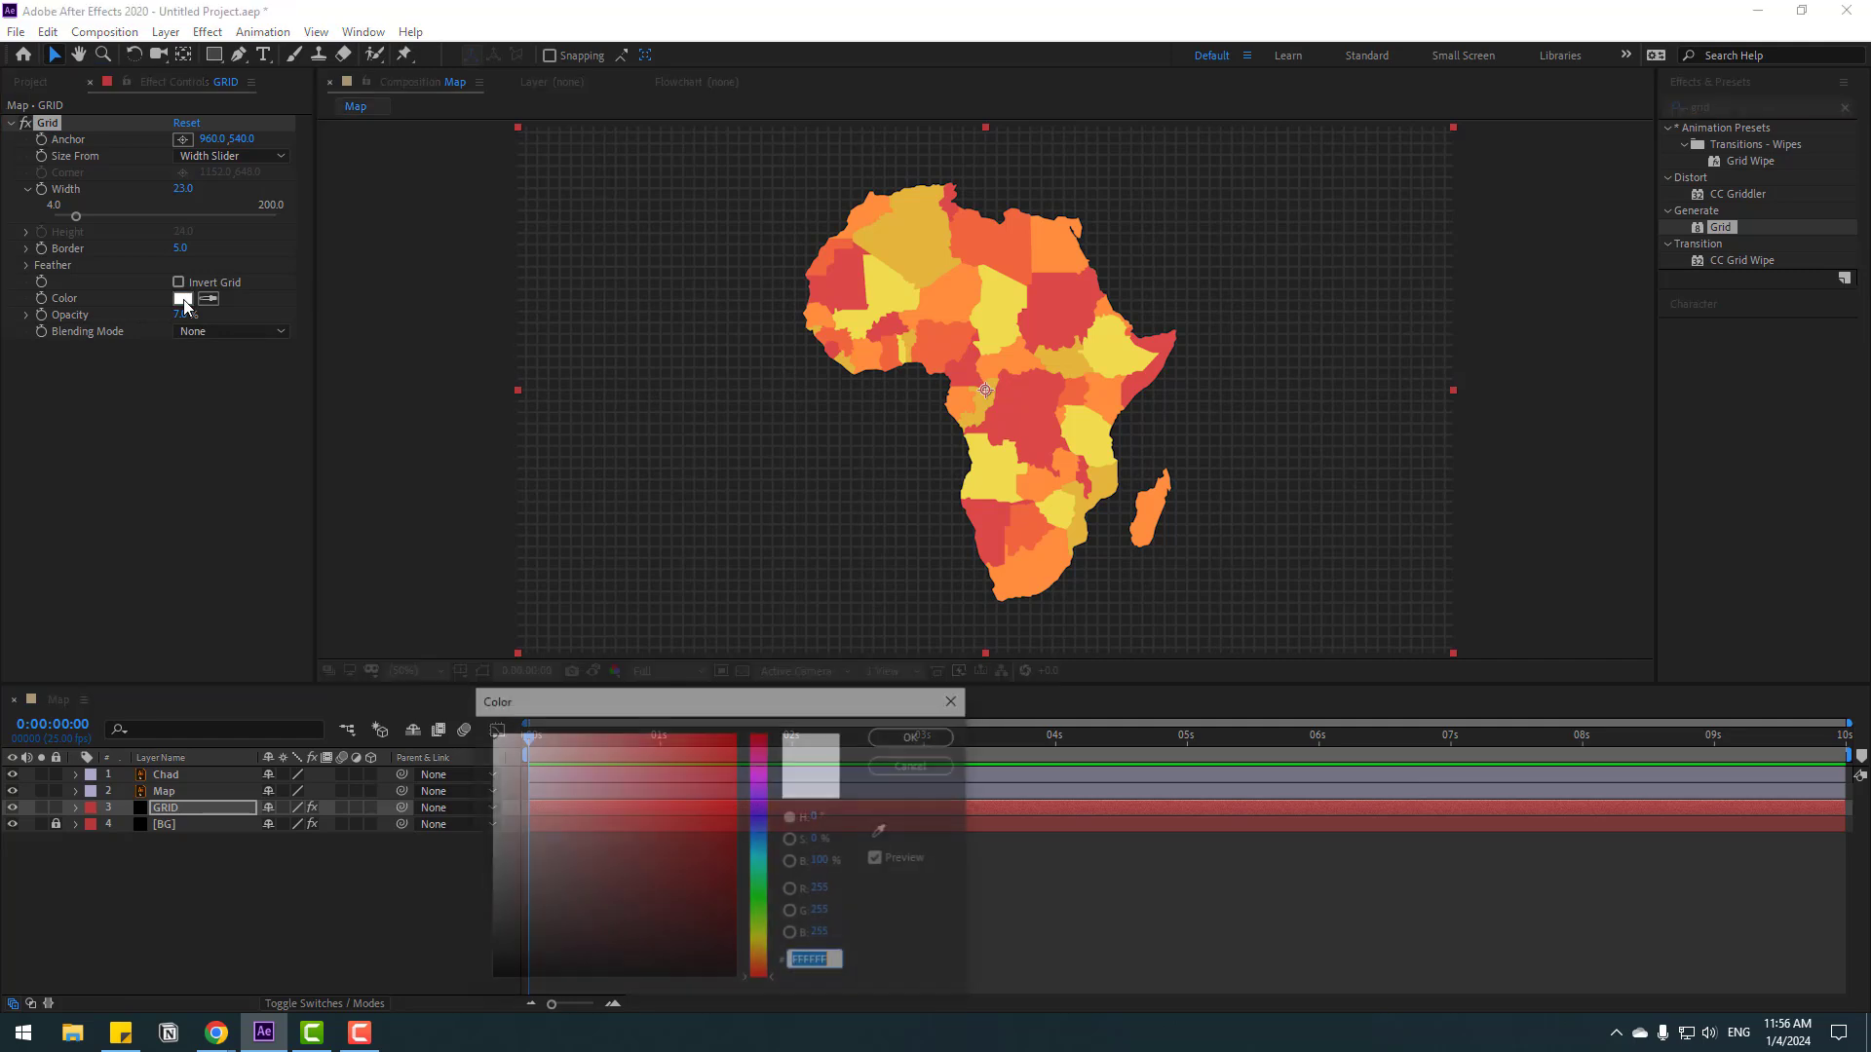
pyautogui.click(881, 830)
pyautogui.click(987, 530)
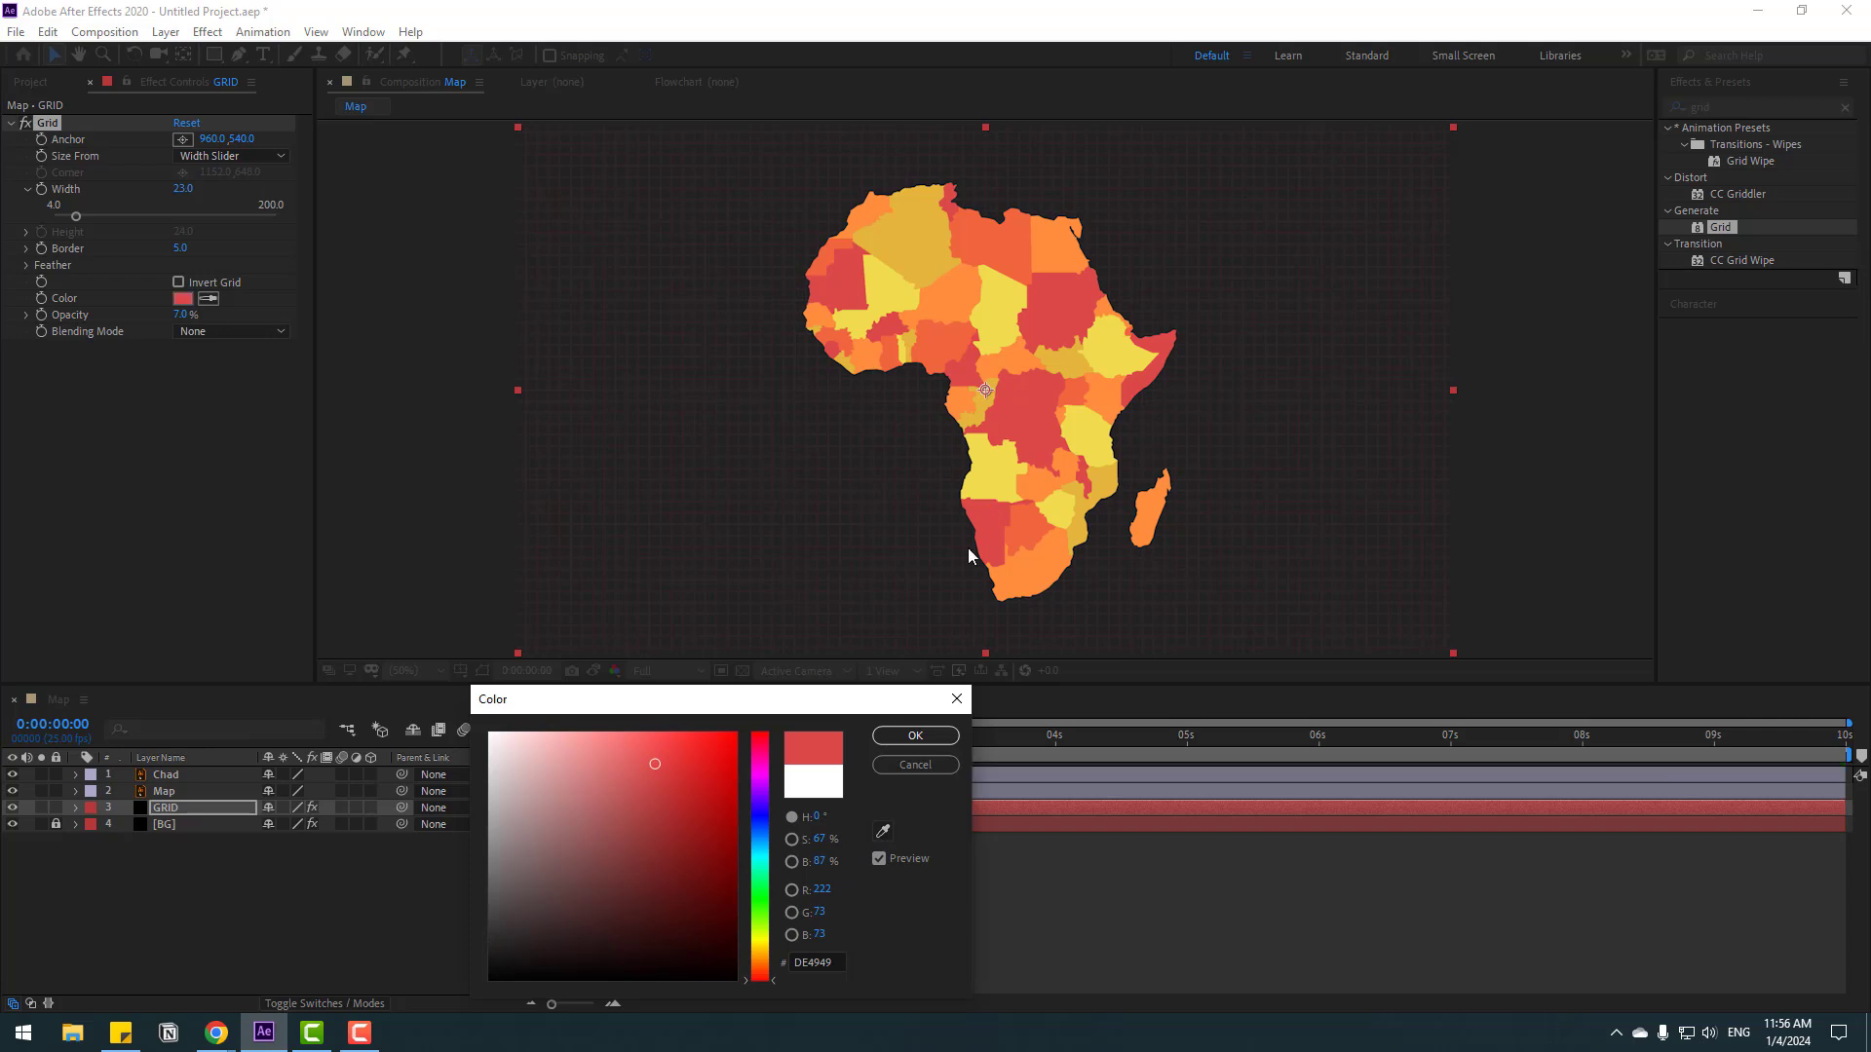
pyautogui.click(913, 737)
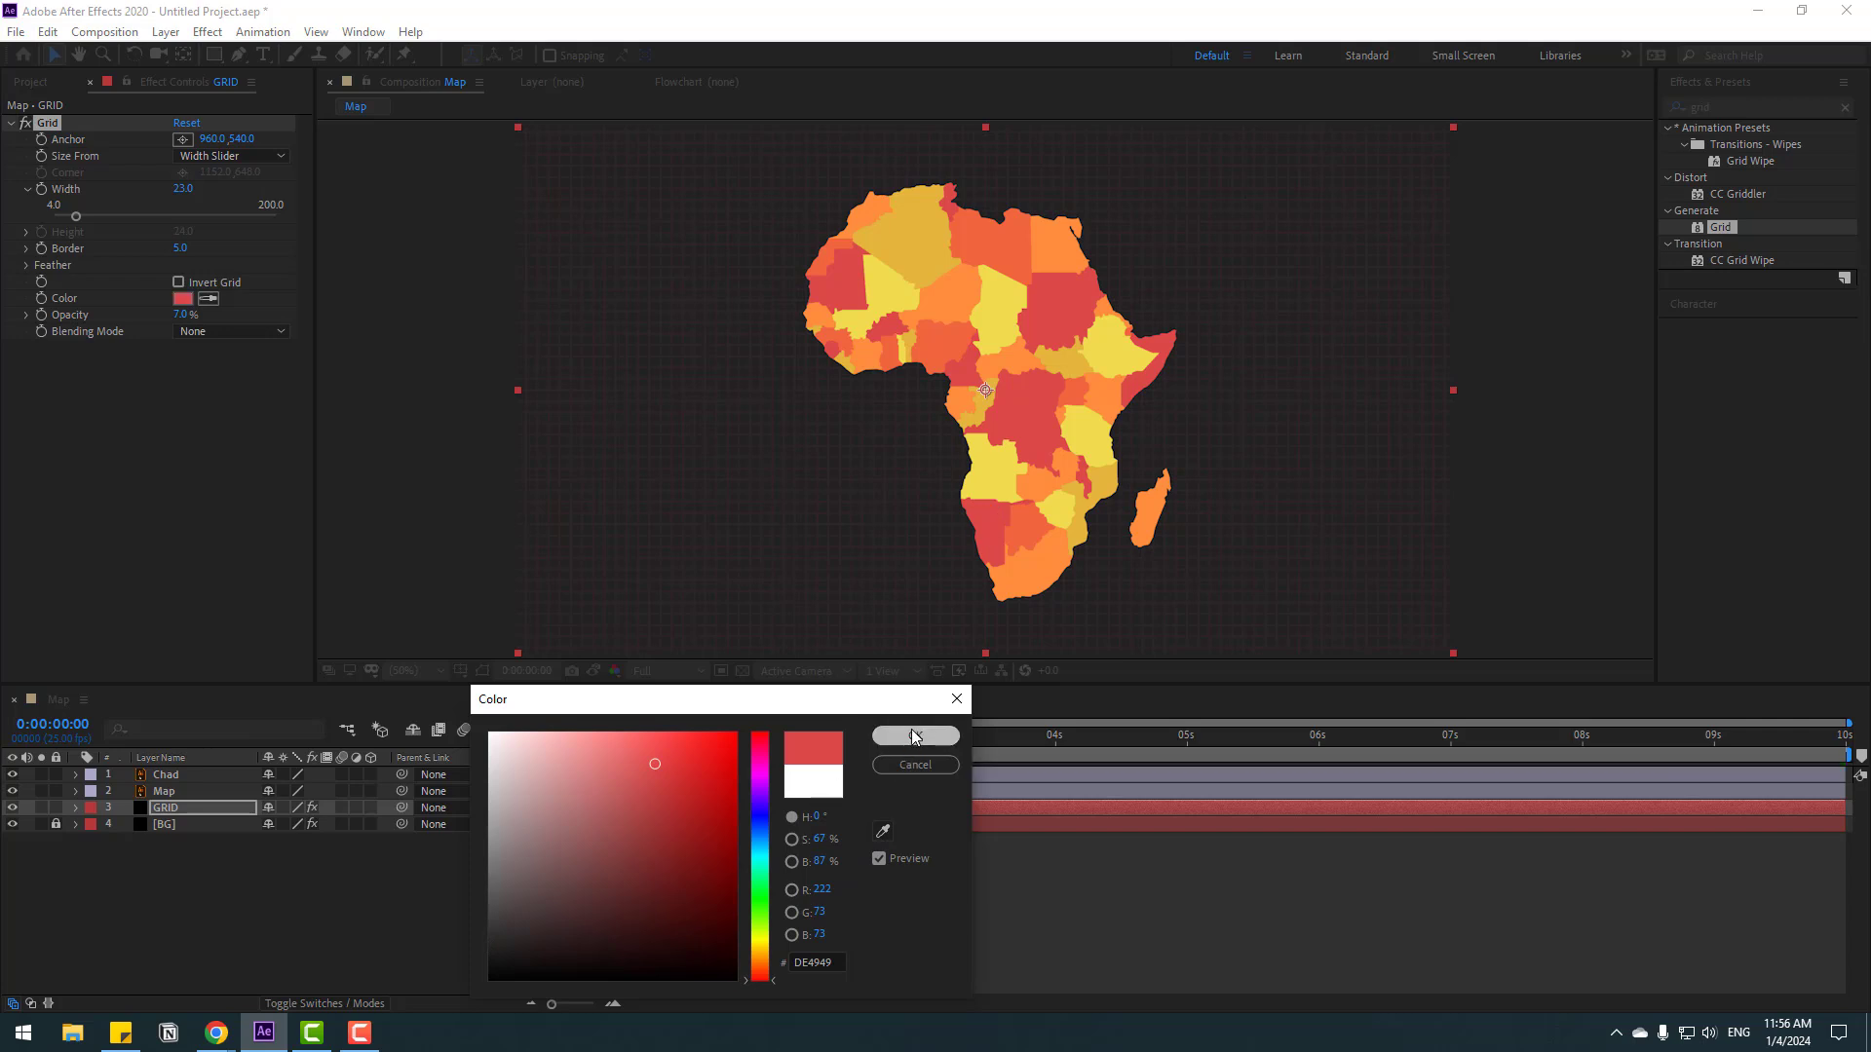
# Switch Chad, Map, GRID and BG to 3D layers, with GRID relocked afterwards.
pyautogui.click(56, 812)
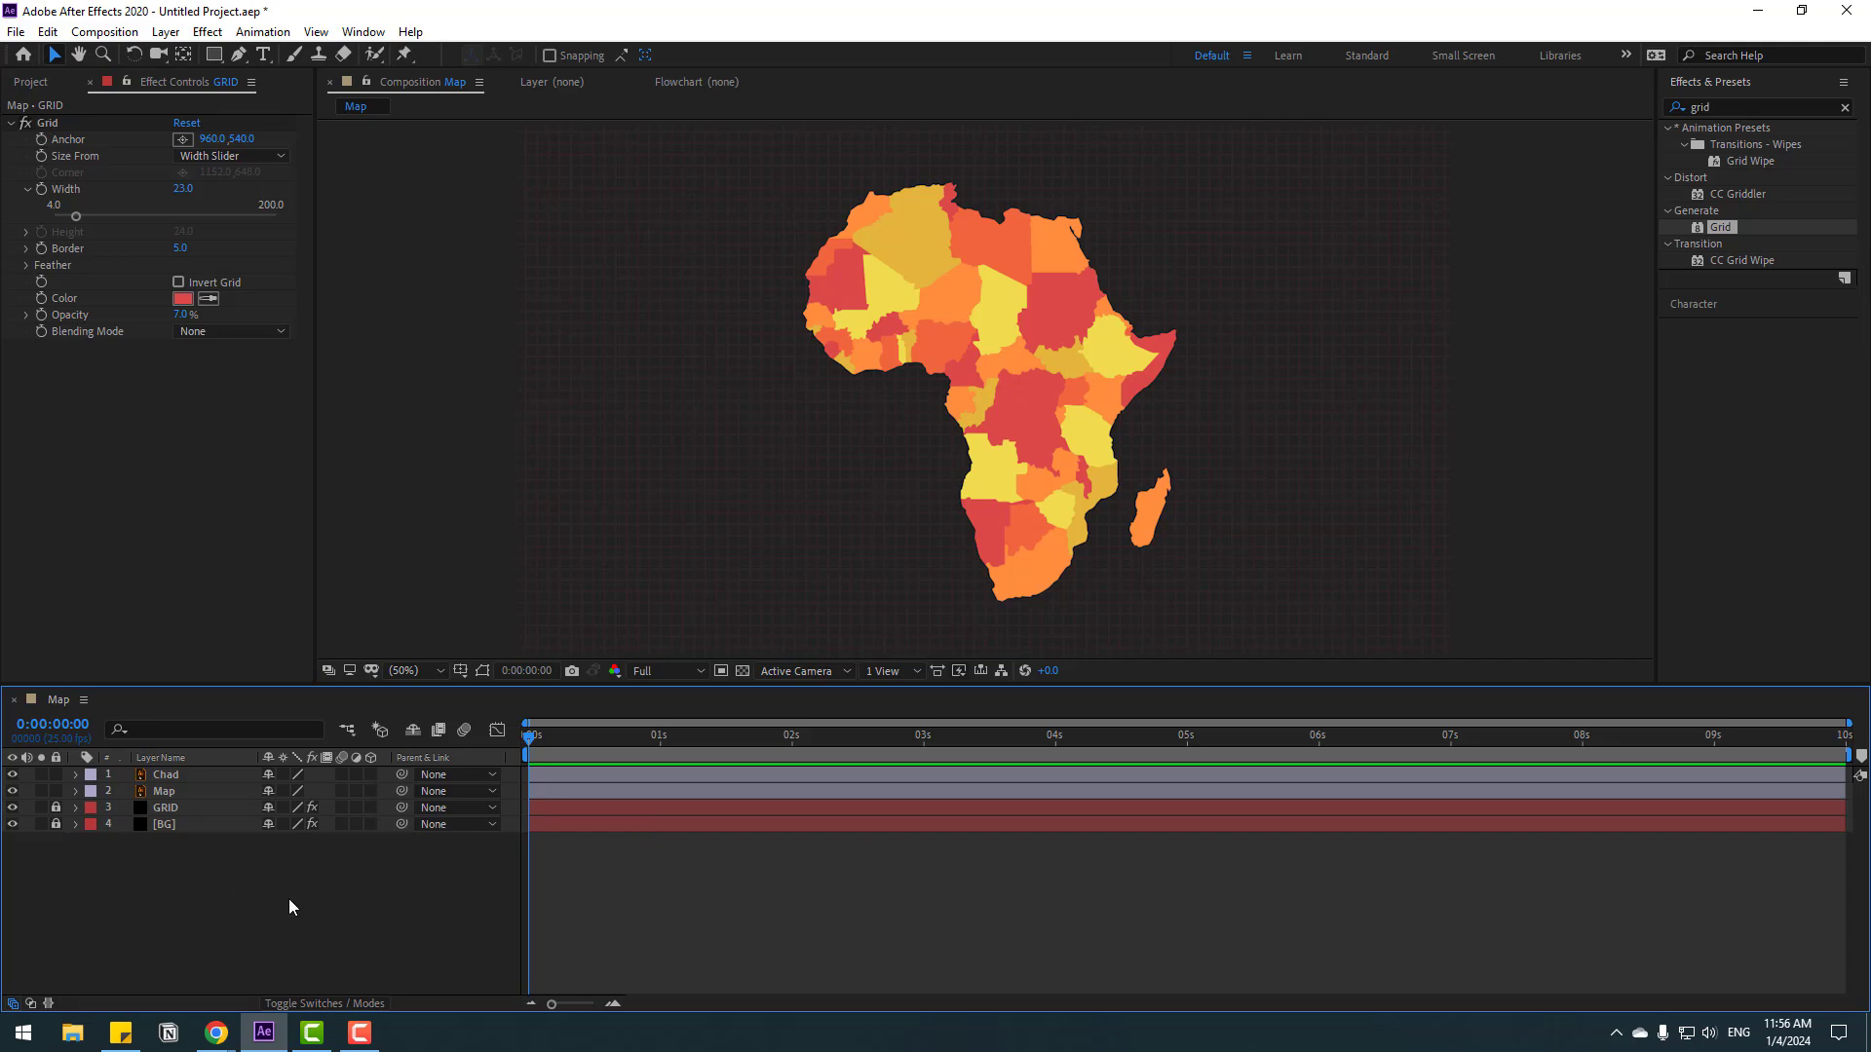
pyautogui.click(56, 808)
pyautogui.moveTo(150, 897); pyautogui.dragTo(184, 767)
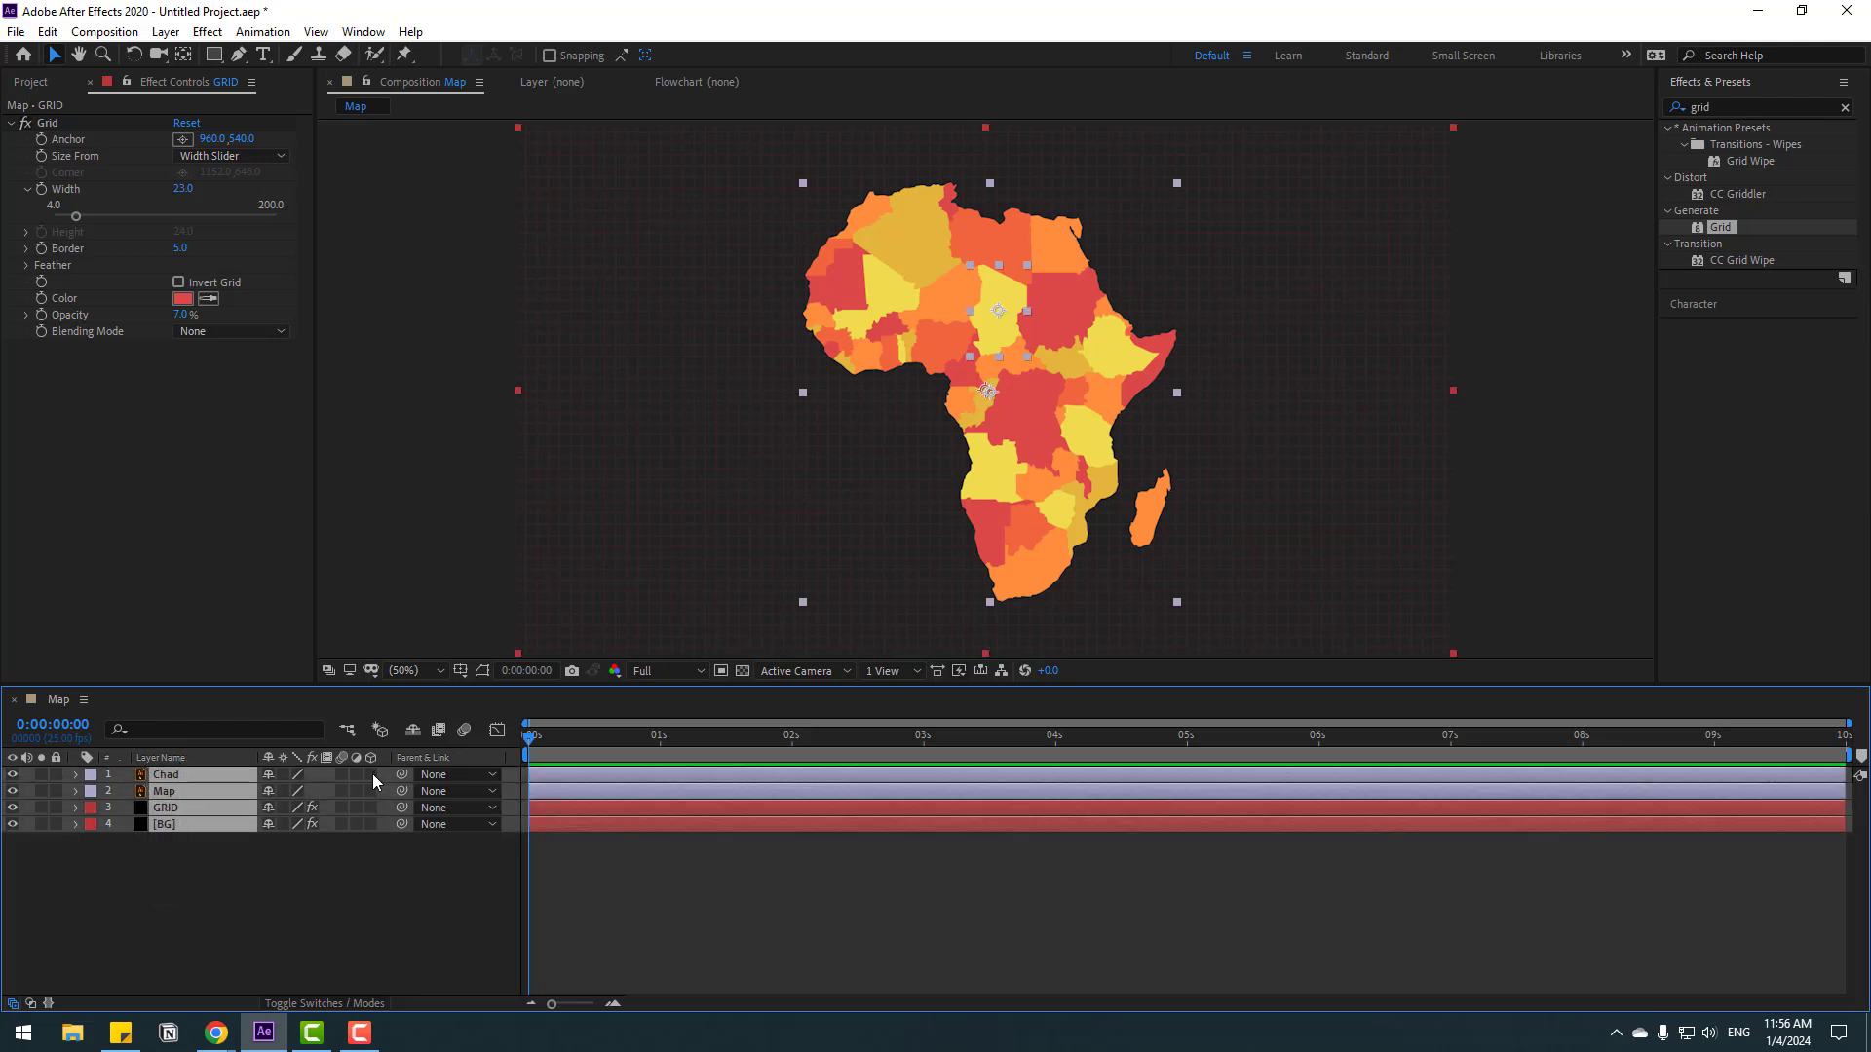
pyautogui.click(370, 774)
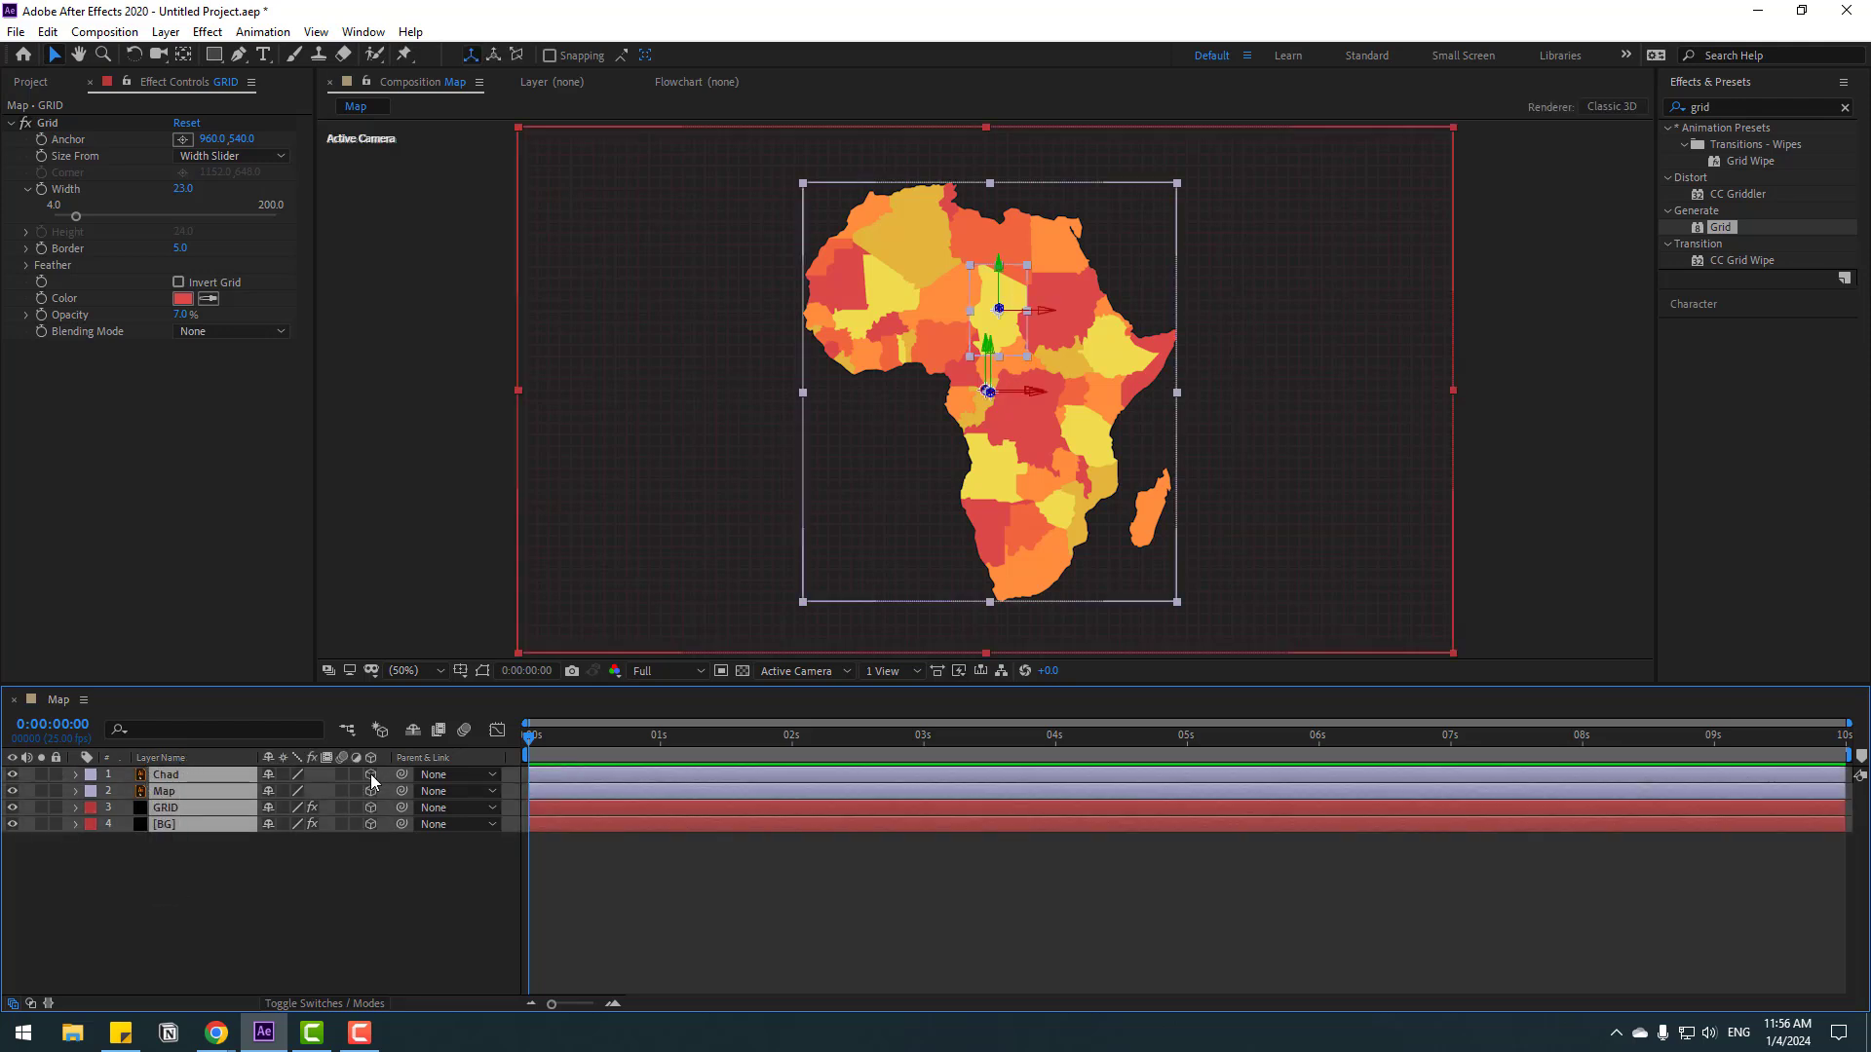
pyautogui.click(135, 910)
pyautogui.click(55, 807)
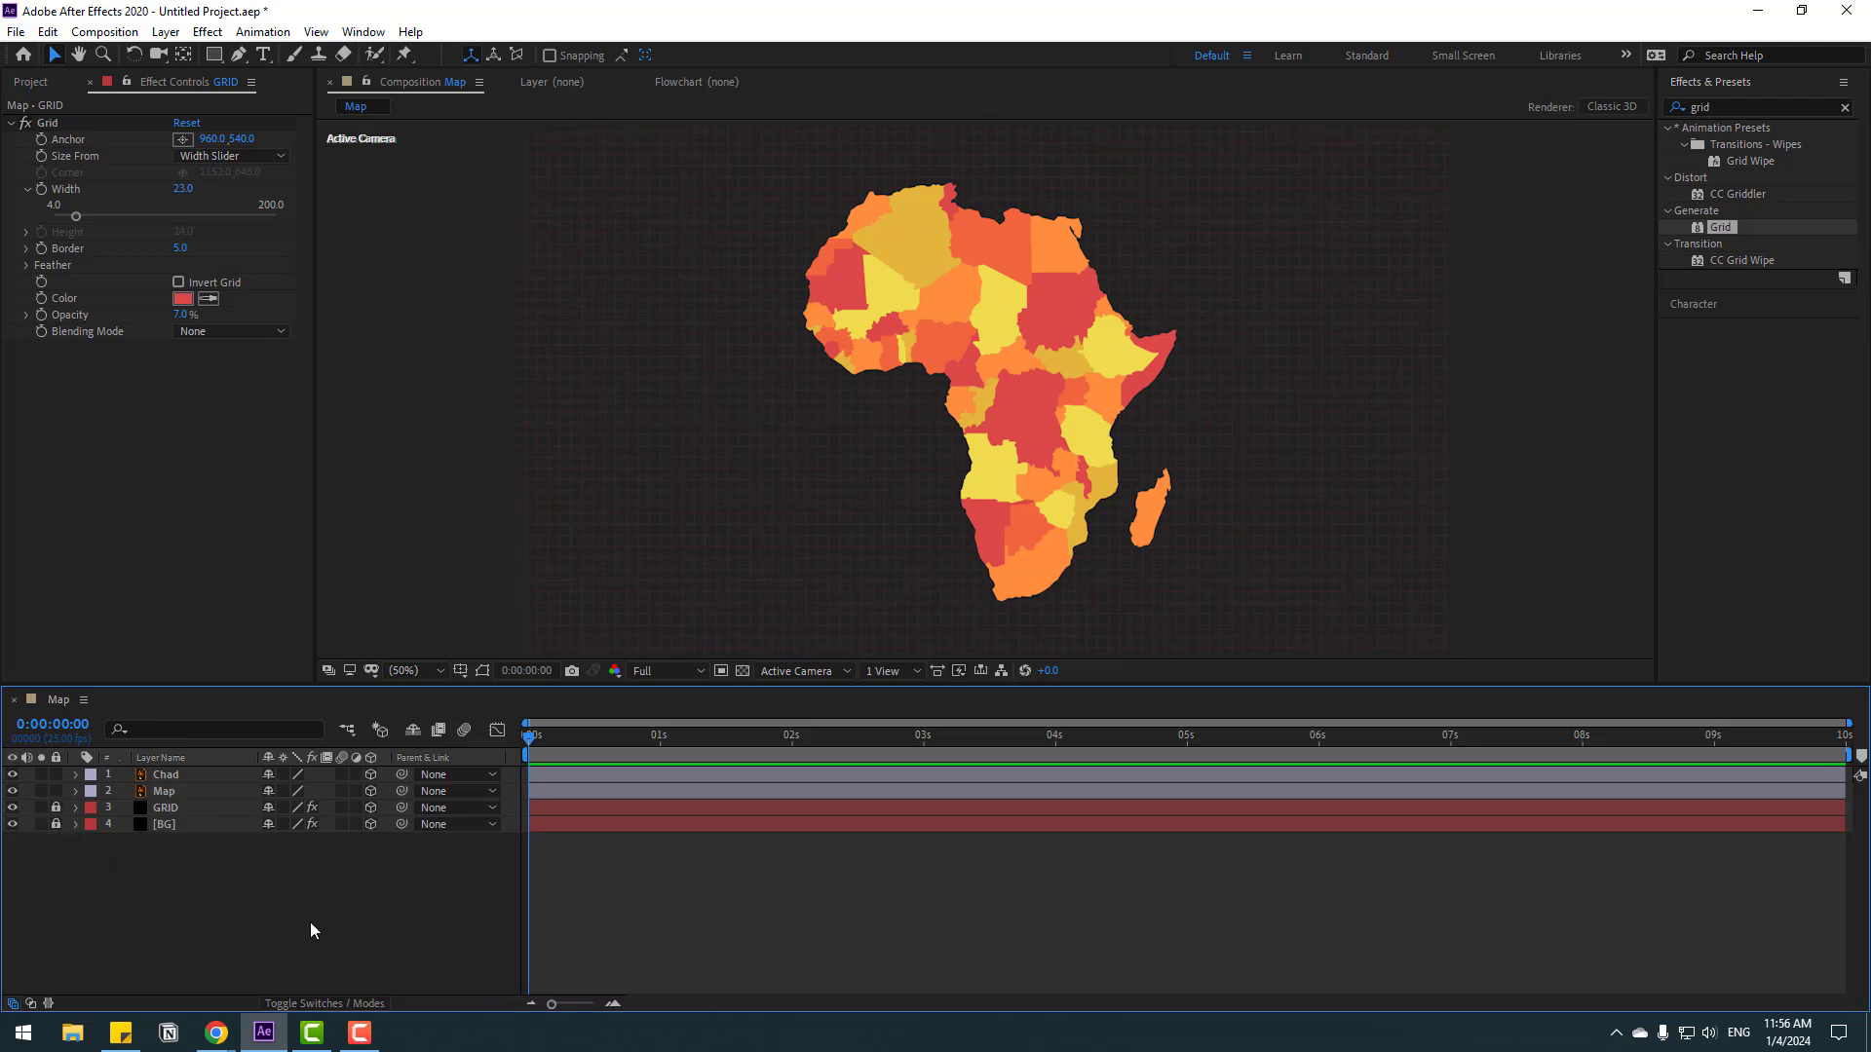
pyautogui.rightClick(246, 937)
# Add a default 50mm Camera 1 and create its Camera 1 Orbit Null.
pyautogui.moveTo(409, 709)
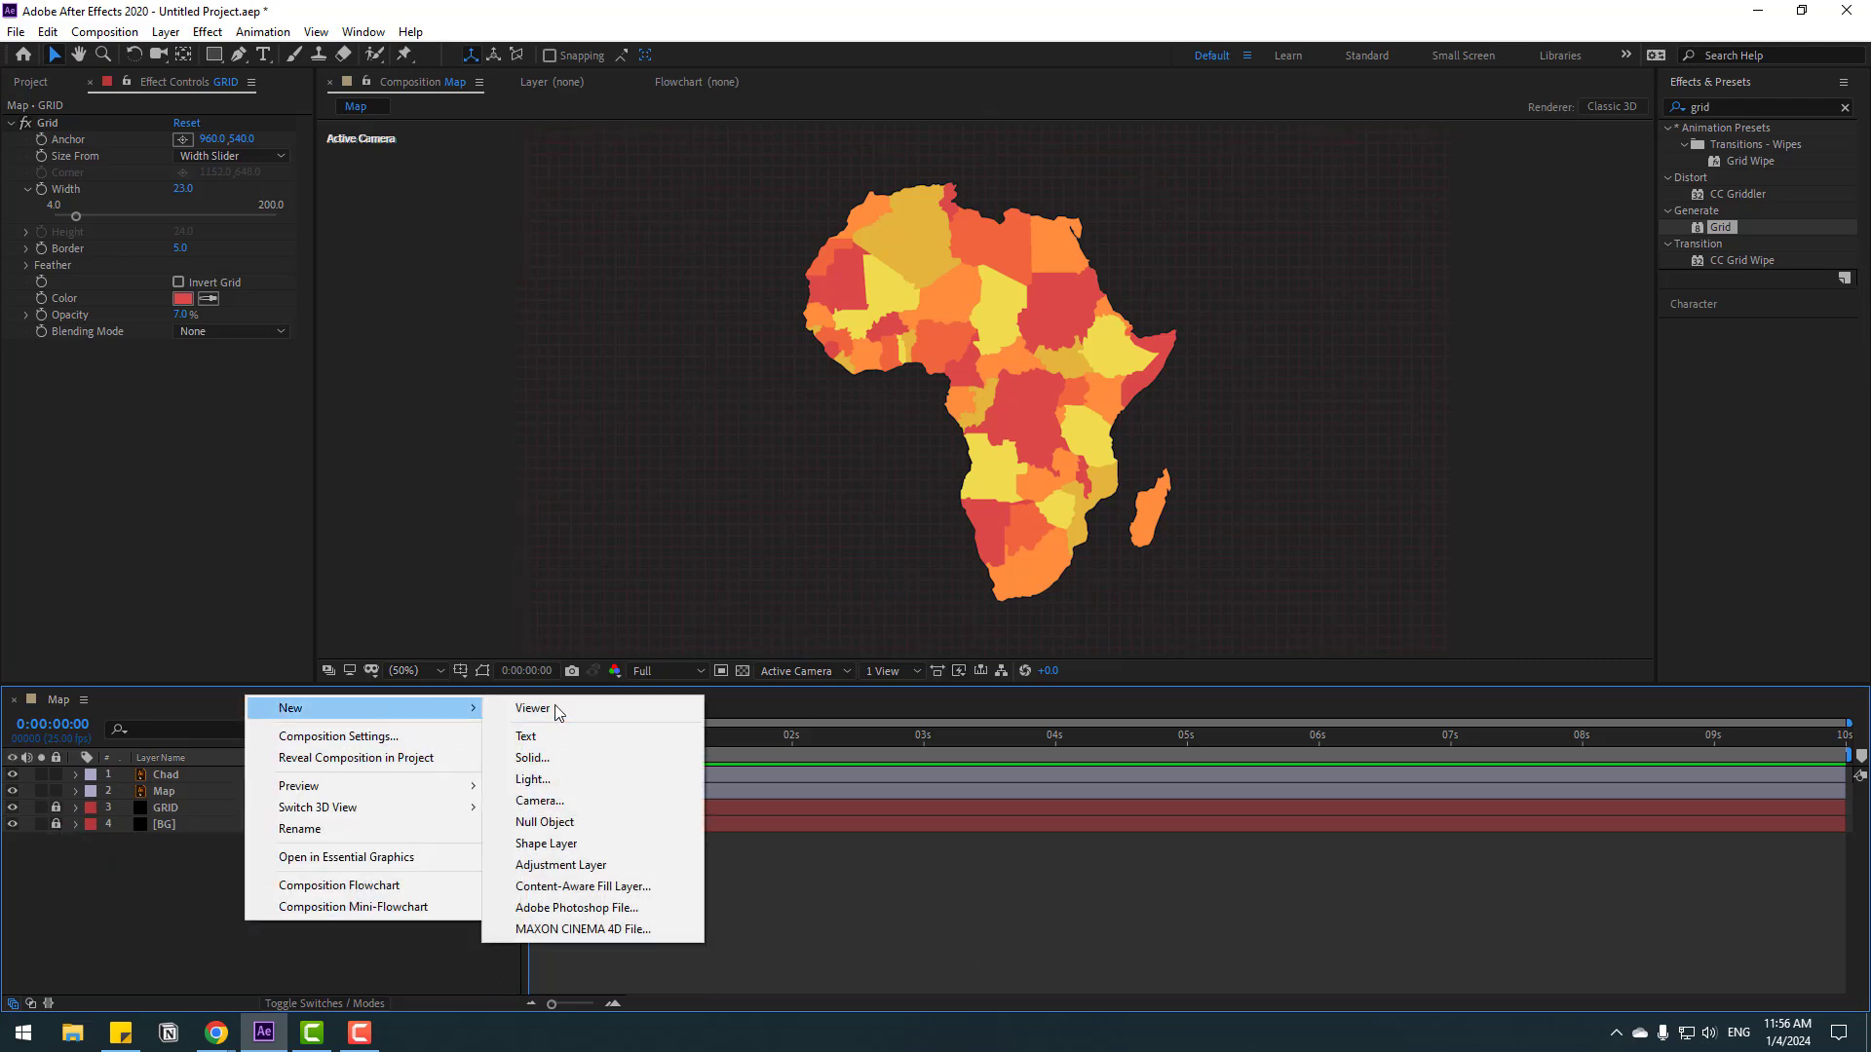
pyautogui.click(559, 802)
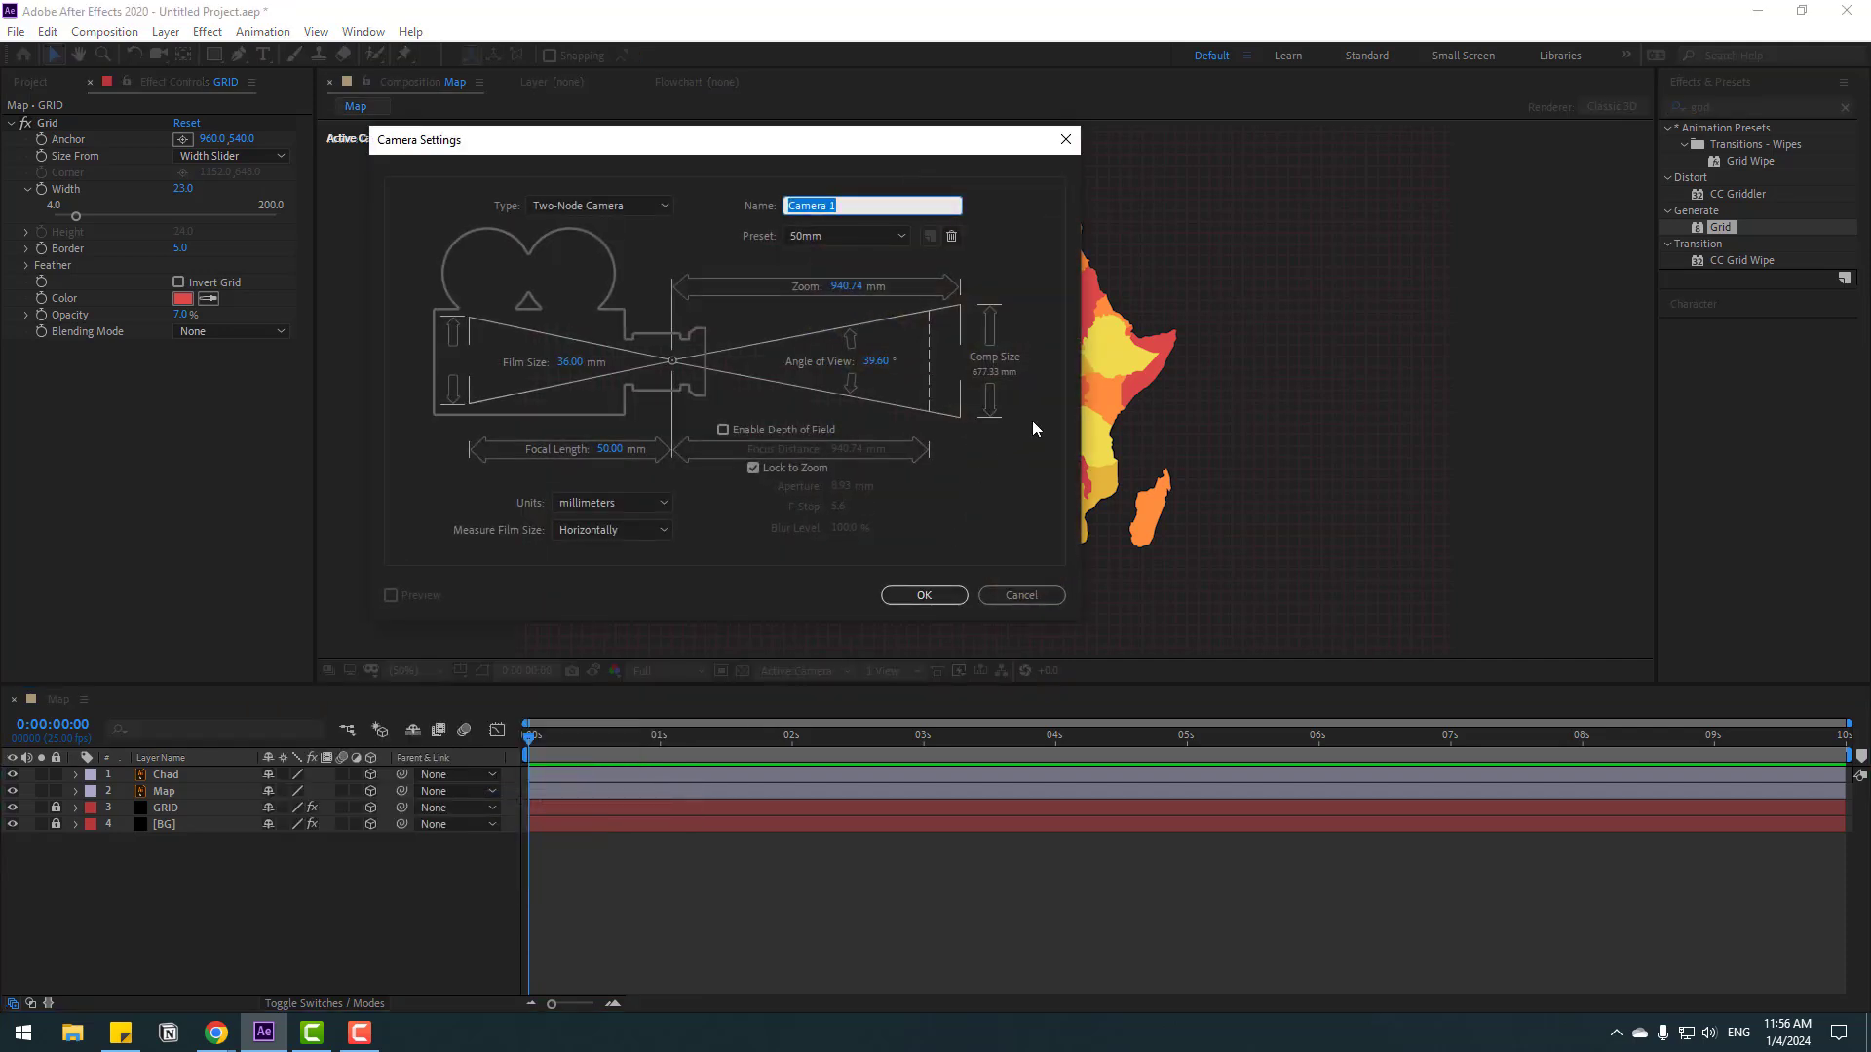
pyautogui.click(931, 598)
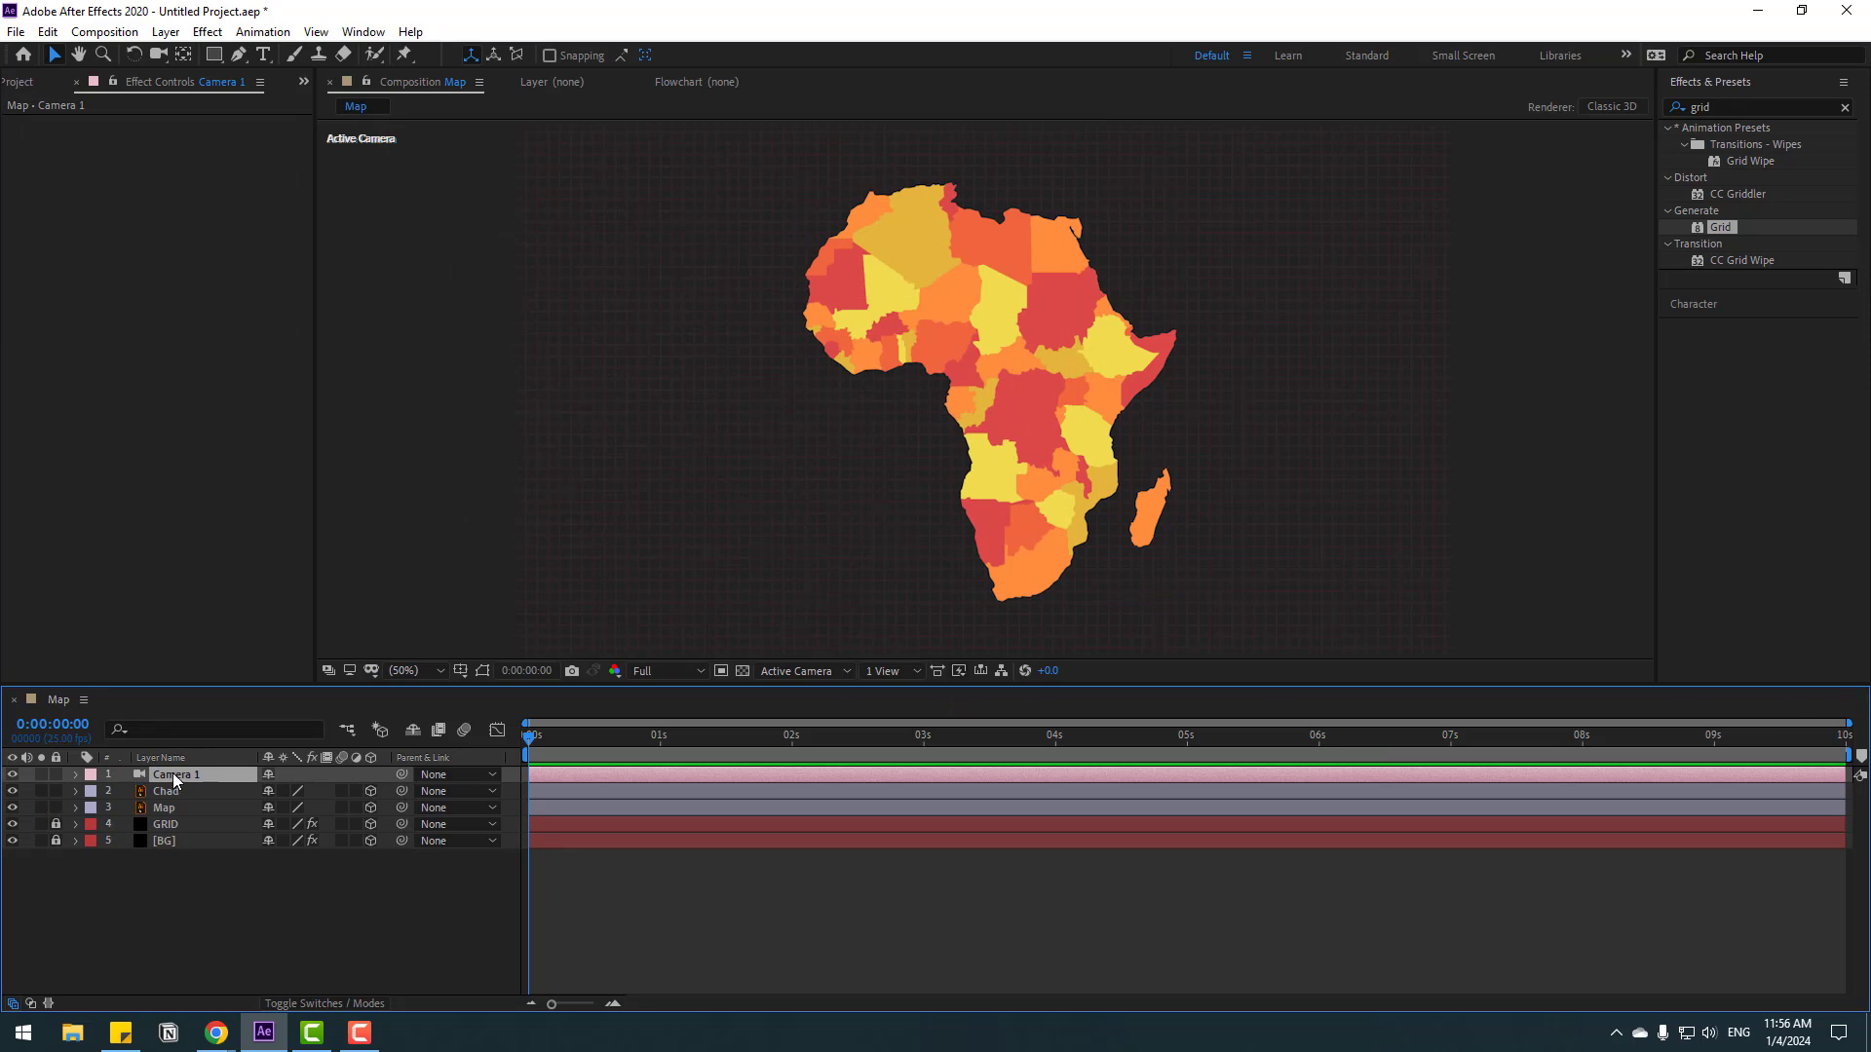
pyautogui.rightClick(175, 780)
pyautogui.moveTo(345, 649)
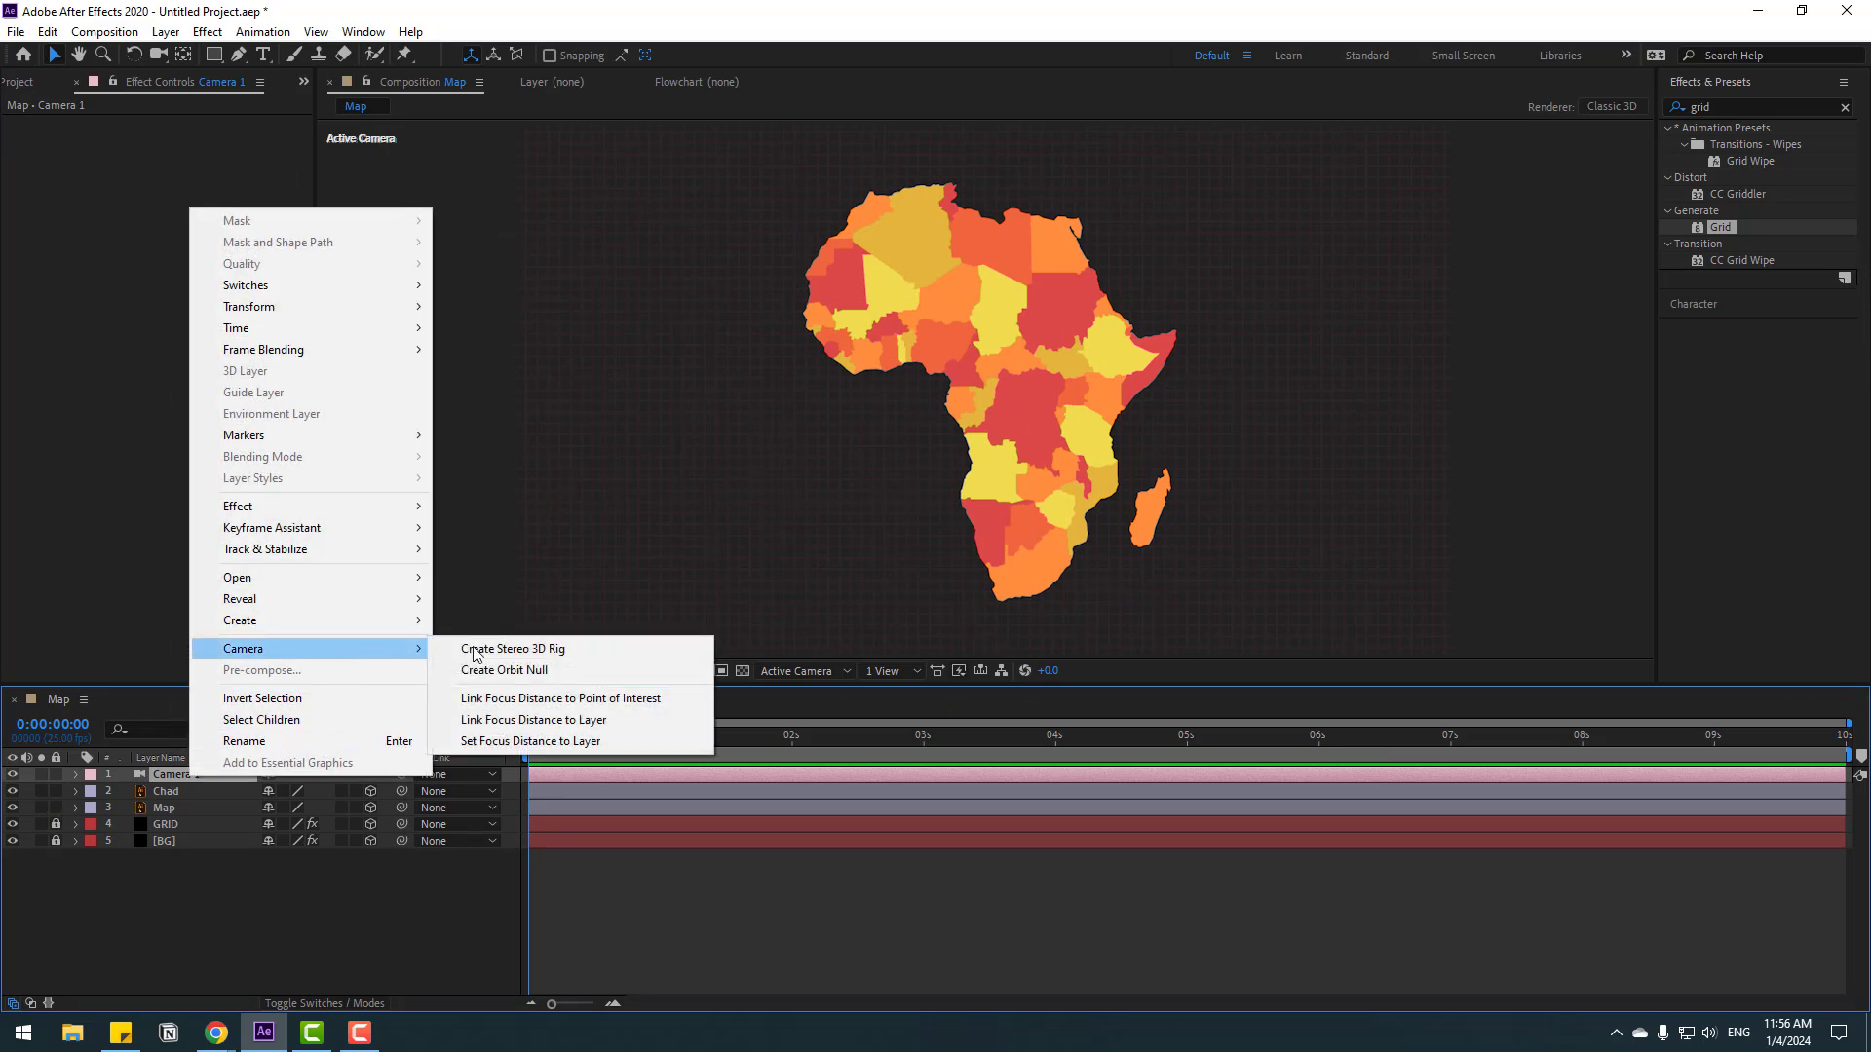
pyautogui.click(553, 674)
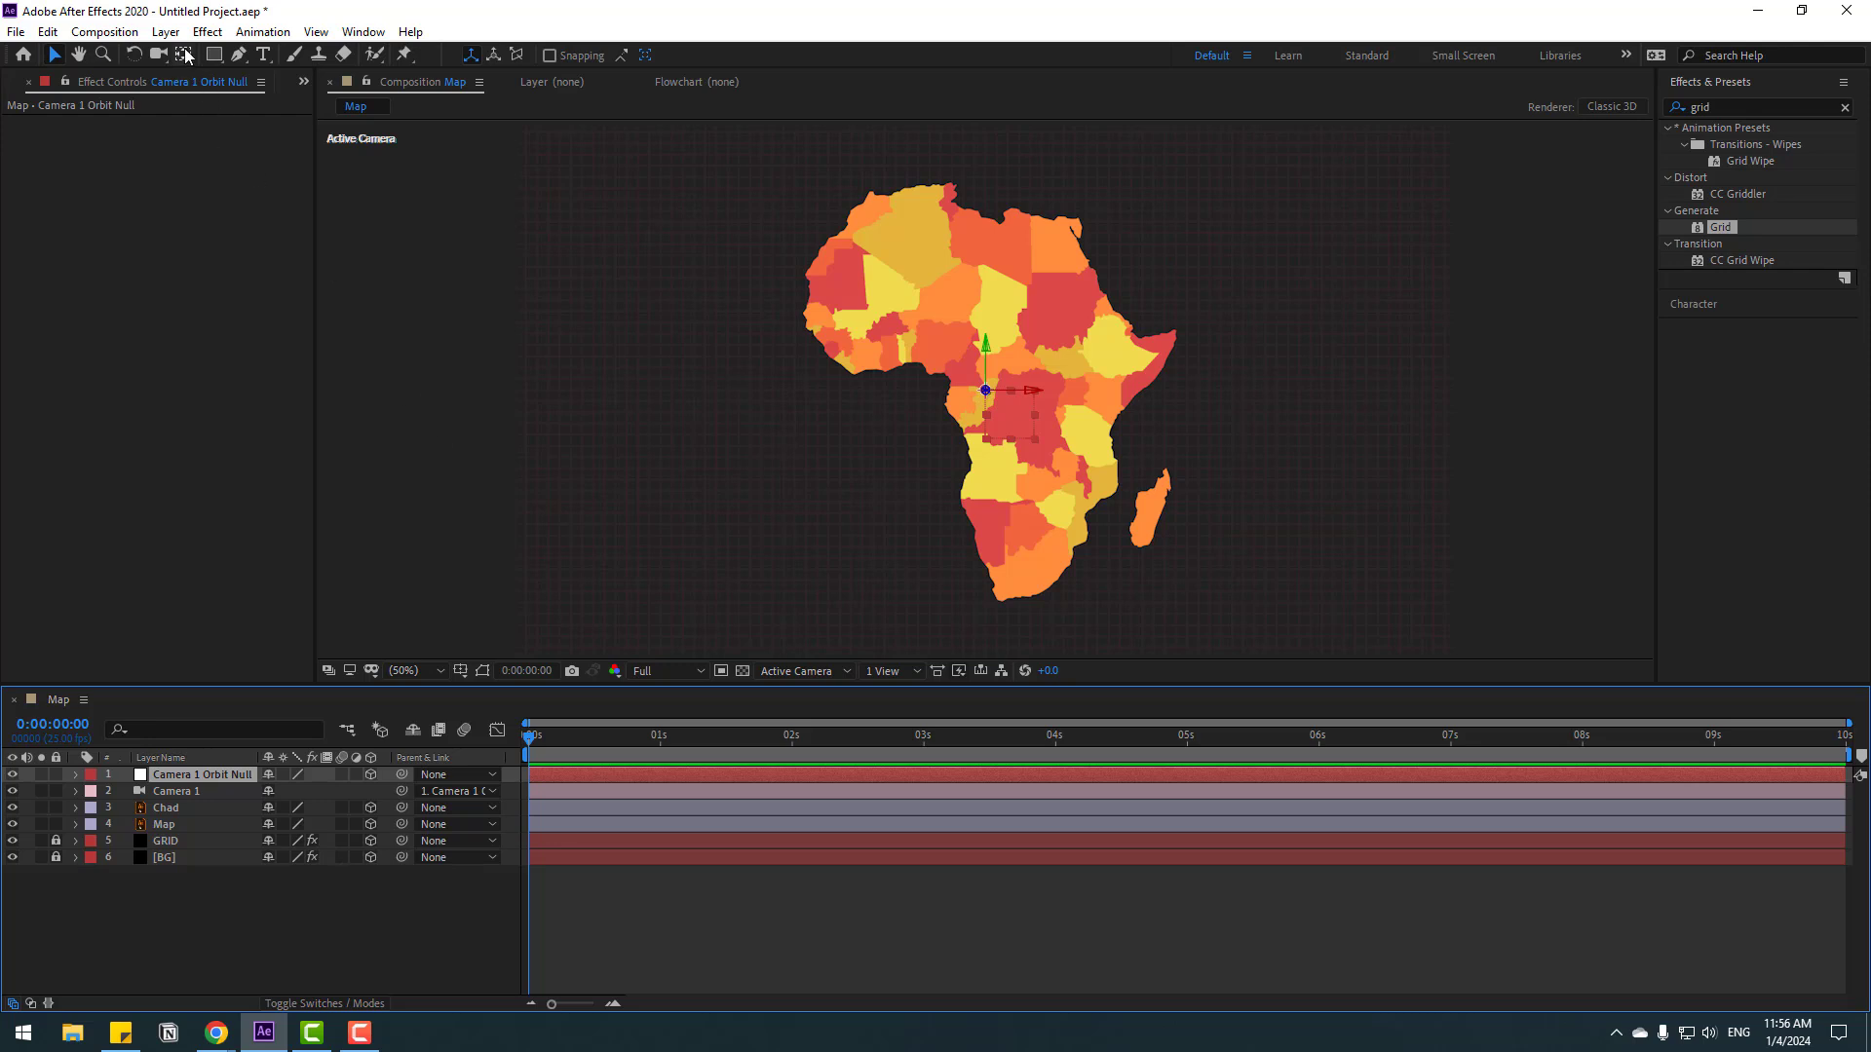
# Try a 9° Z rotation on the orbit null, undo it, and select the Chad layer.
pyautogui.hotkey('ctrl', 'alt', 'Home')
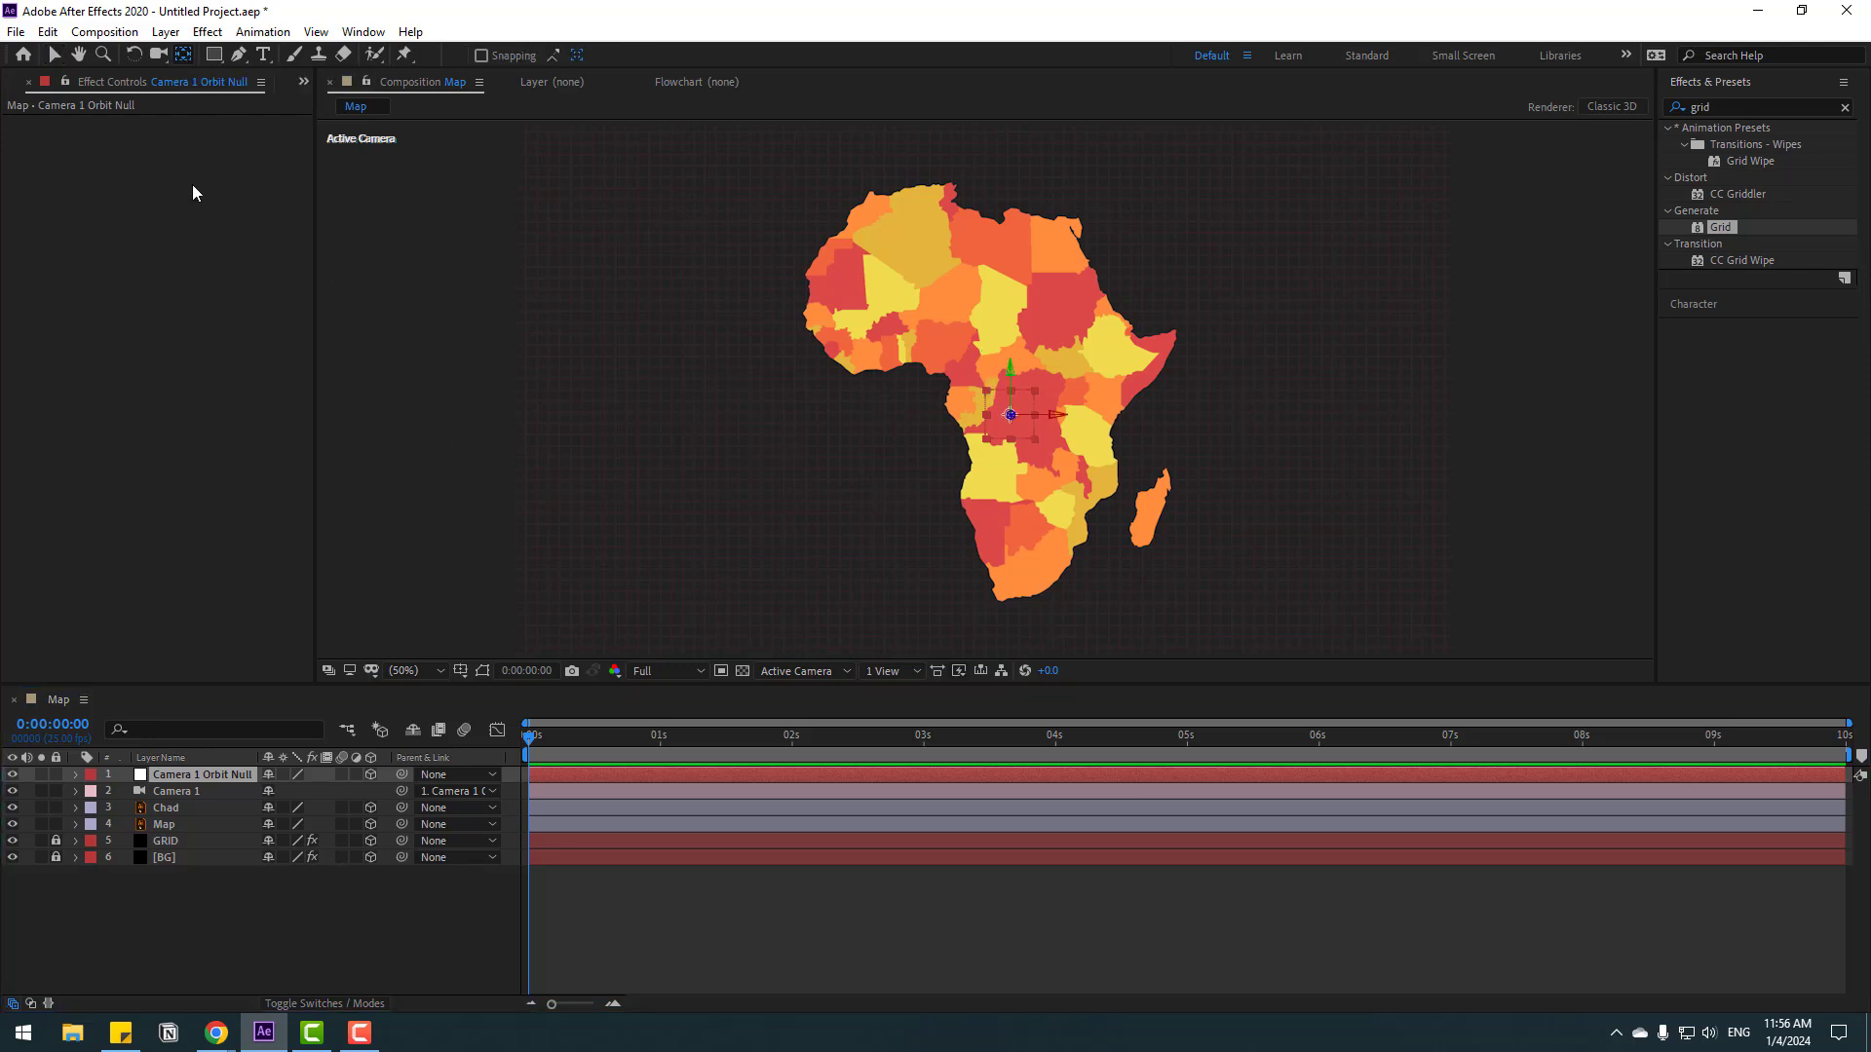
pyautogui.click(56, 57)
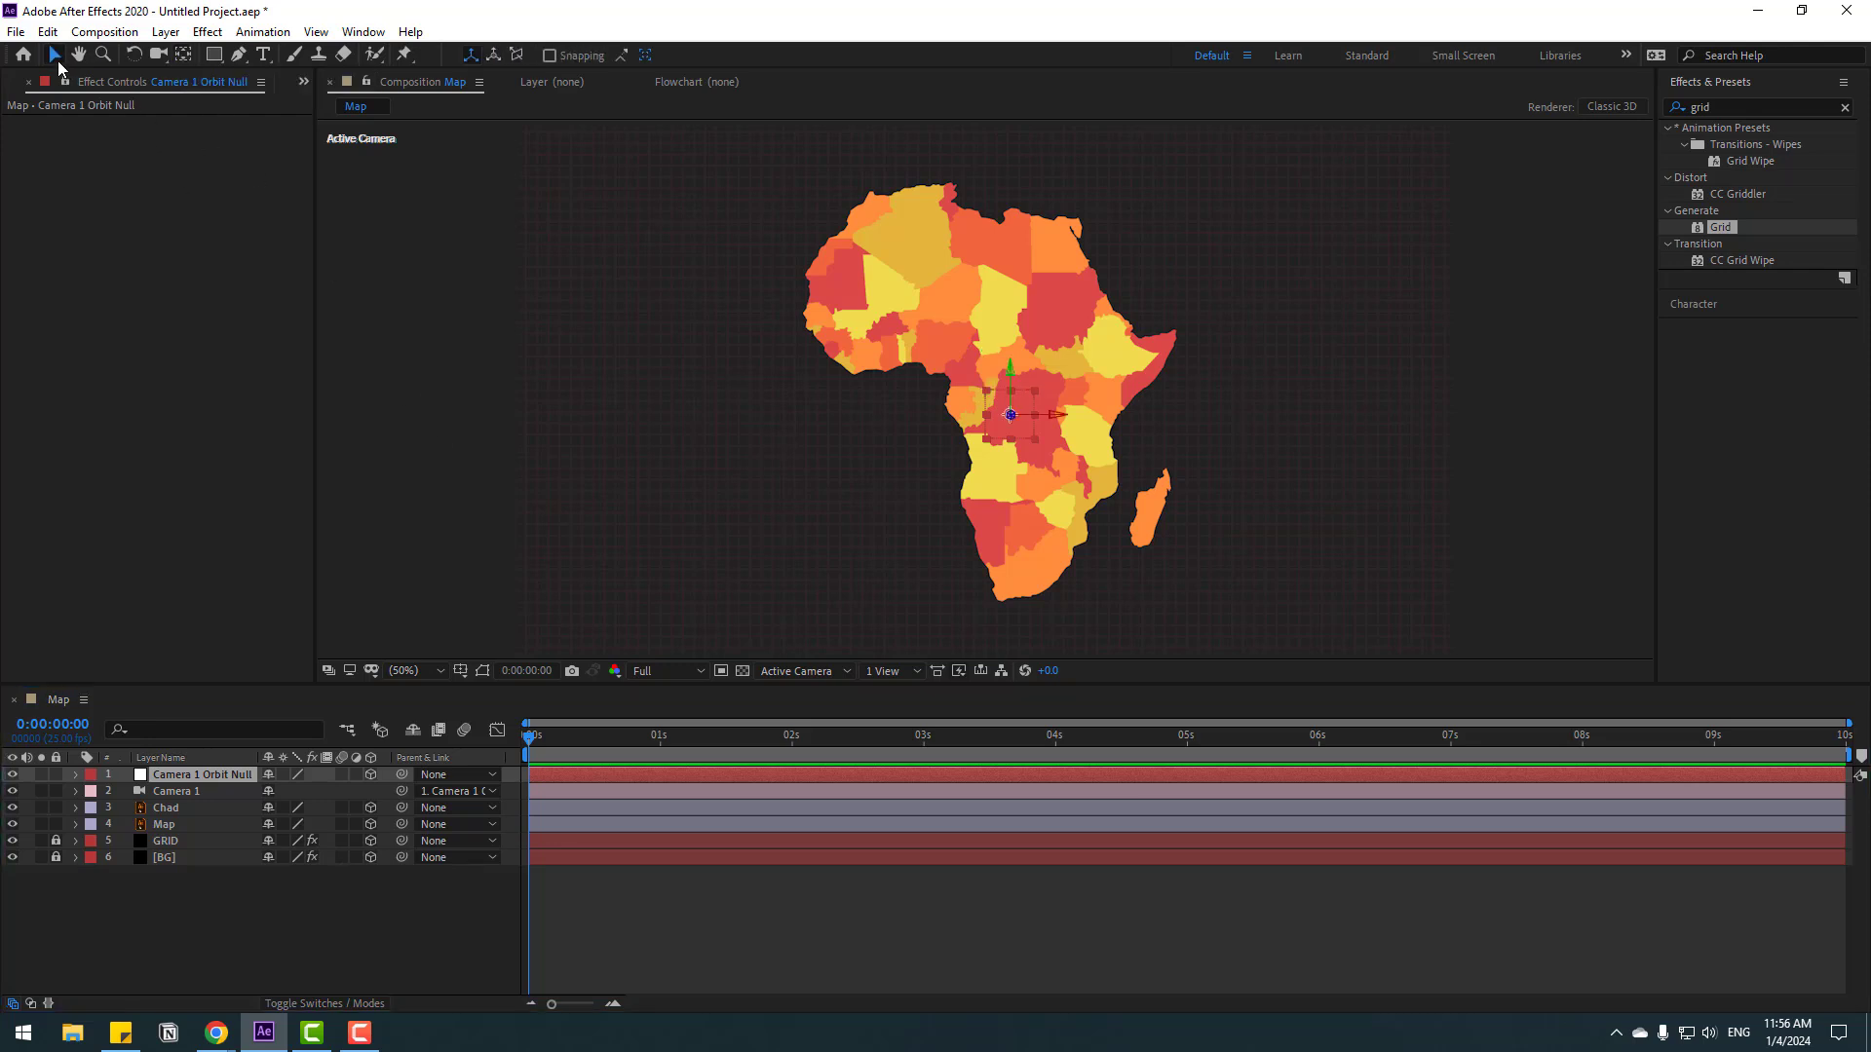
pyautogui.click(191, 773)
pyautogui.press('r')
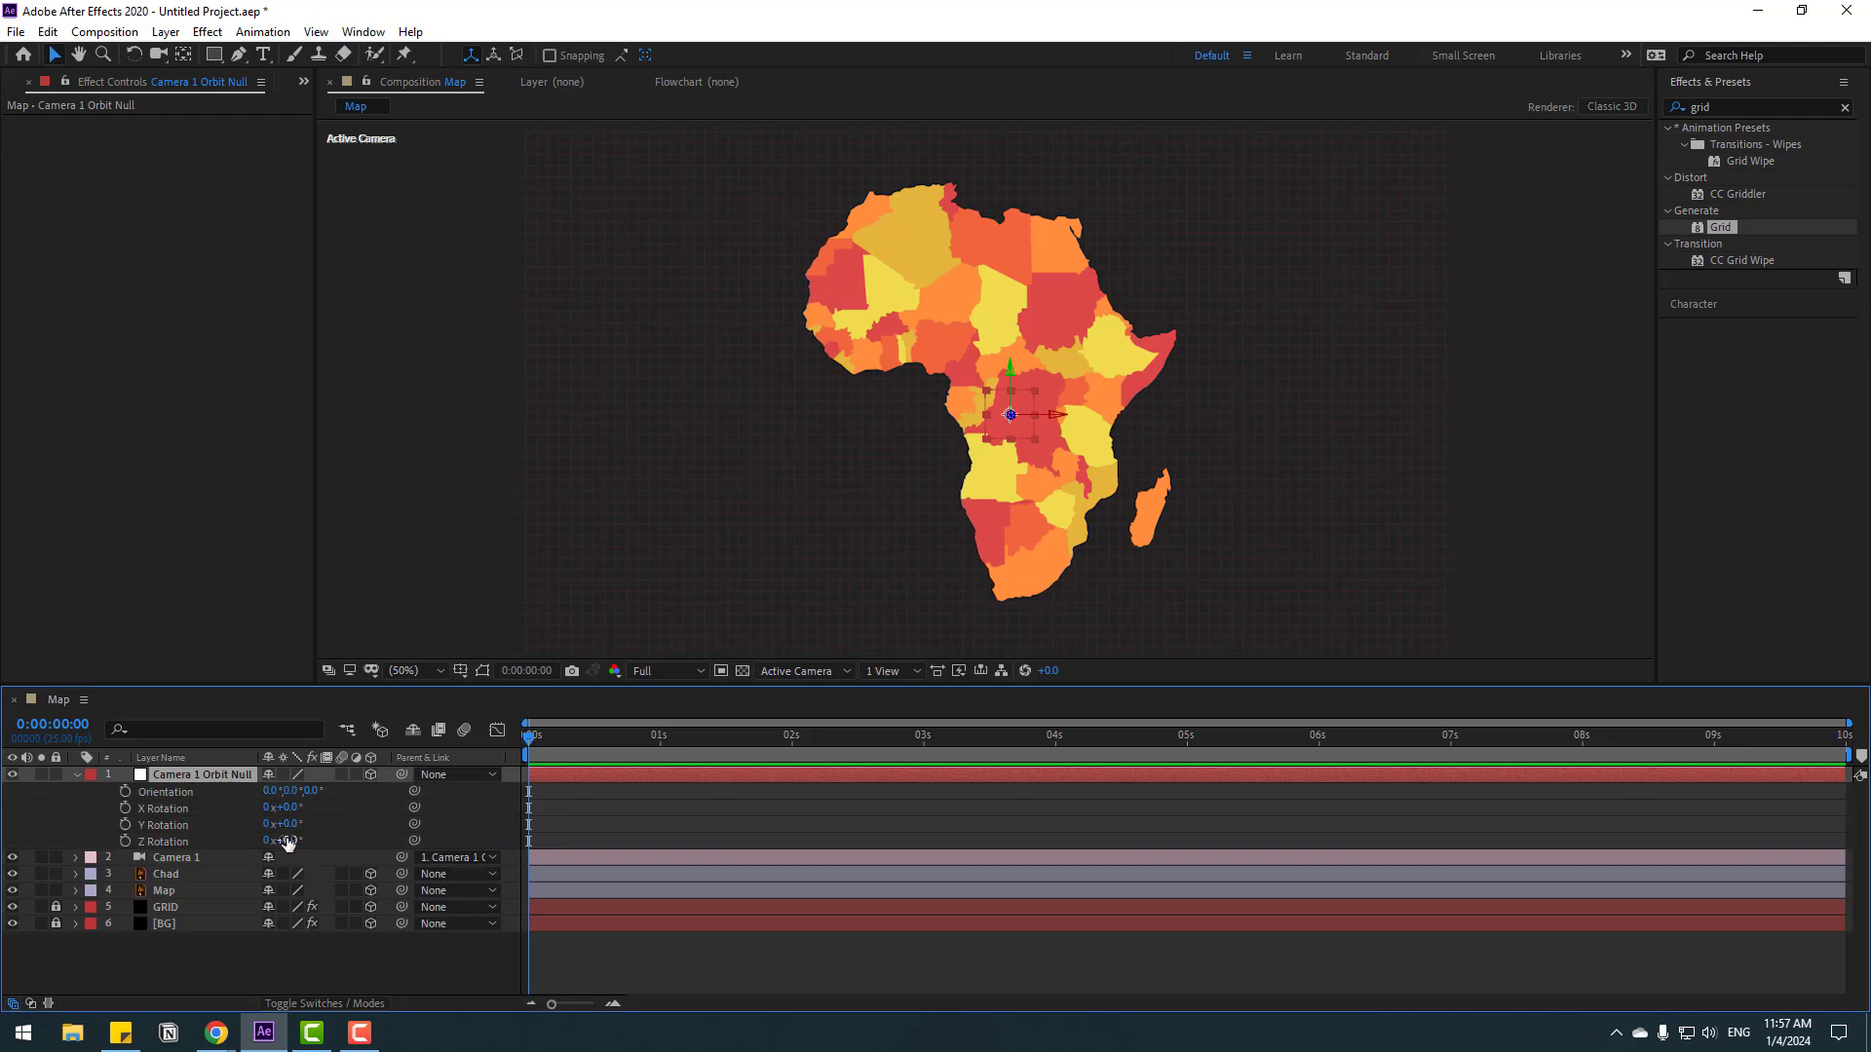
pyautogui.moveTo(288, 842); pyautogui.dragTo(132, 807)
pyautogui.hotkey('ctrl', 'z')
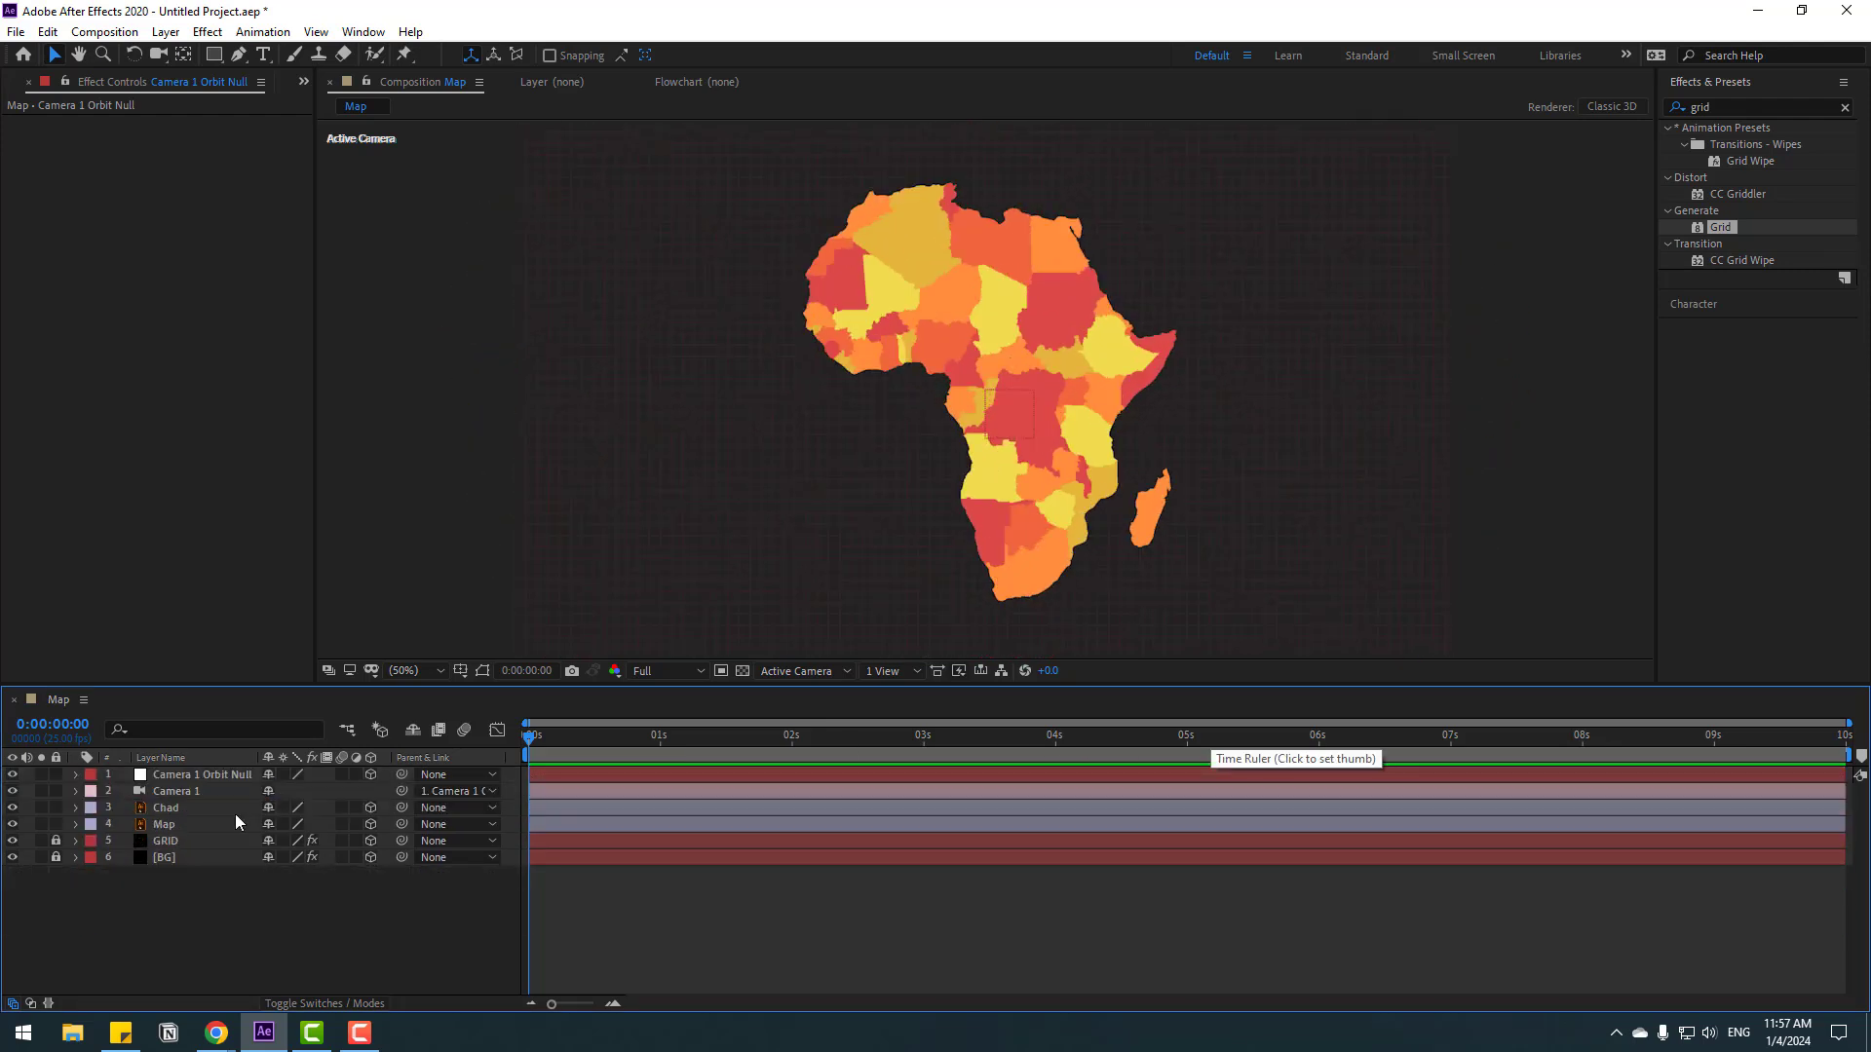
pyautogui.click(164, 808)
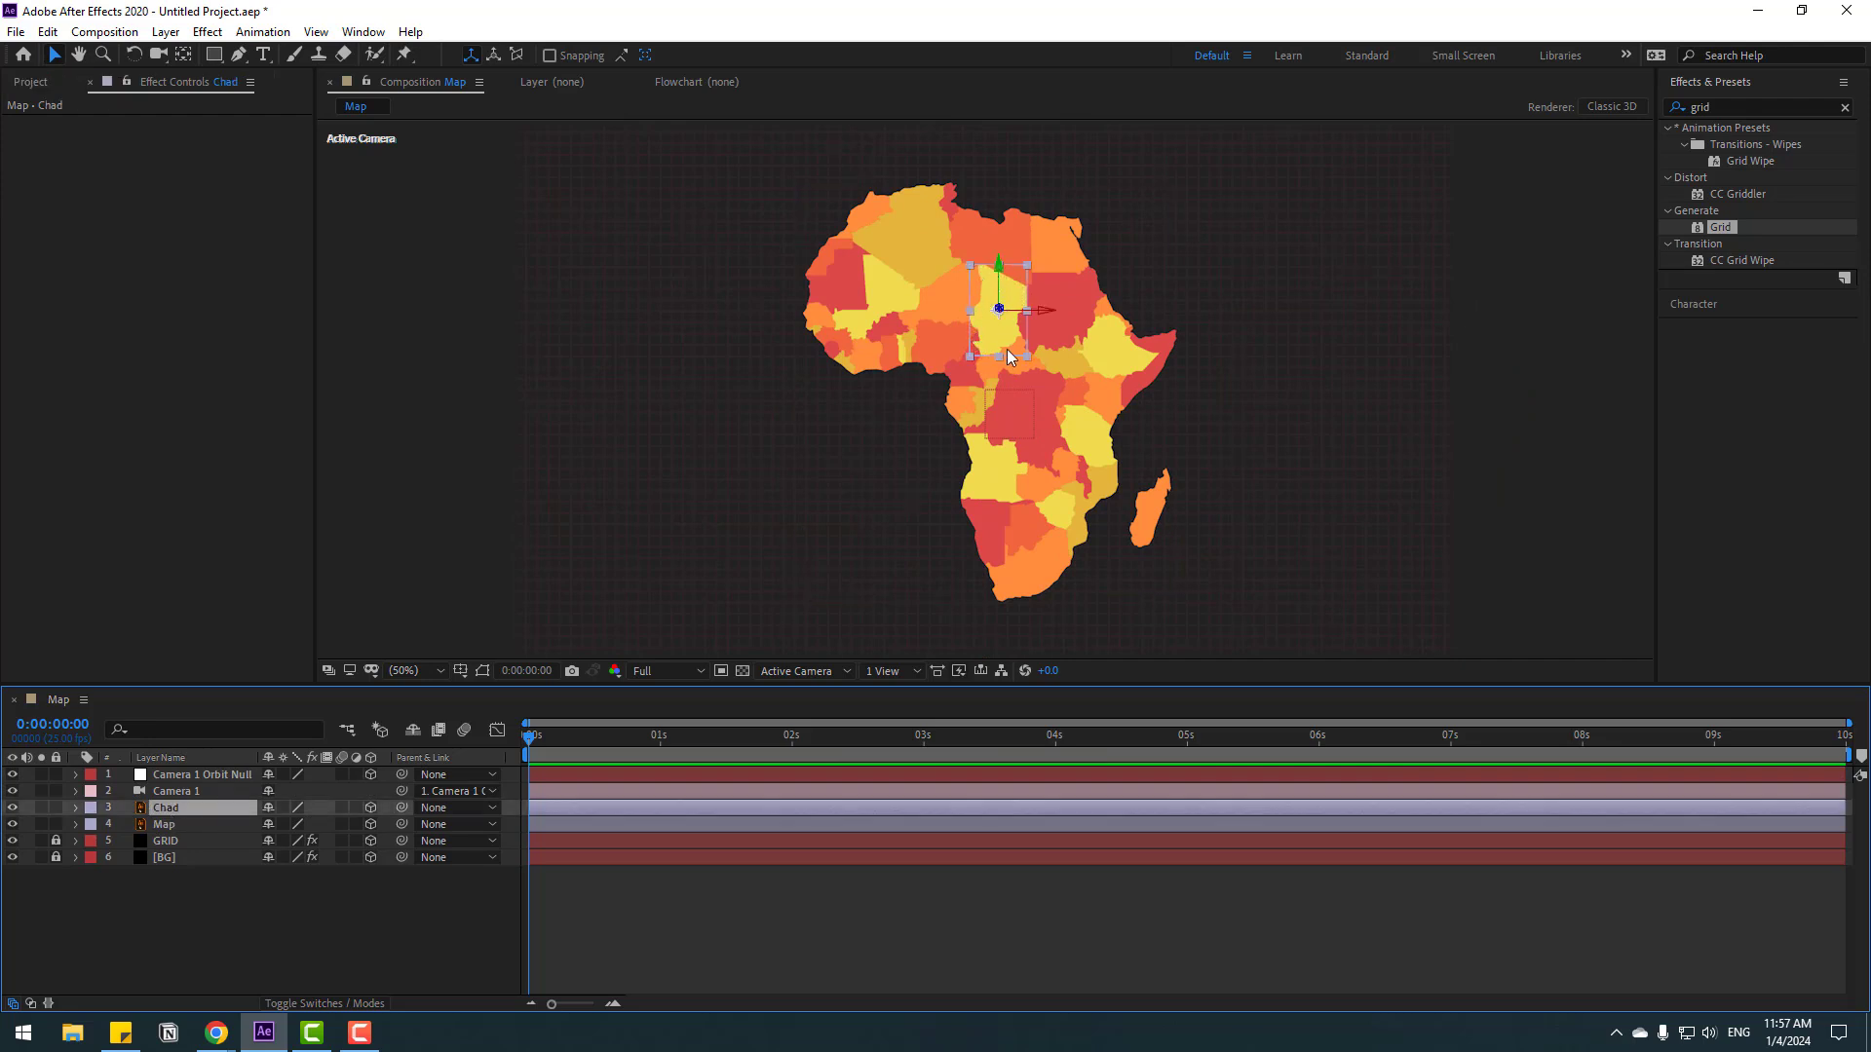
# Add a Stroke layer style to Chad and set its colour to white FFFFFF.
pyautogui.rightClick(168, 809)
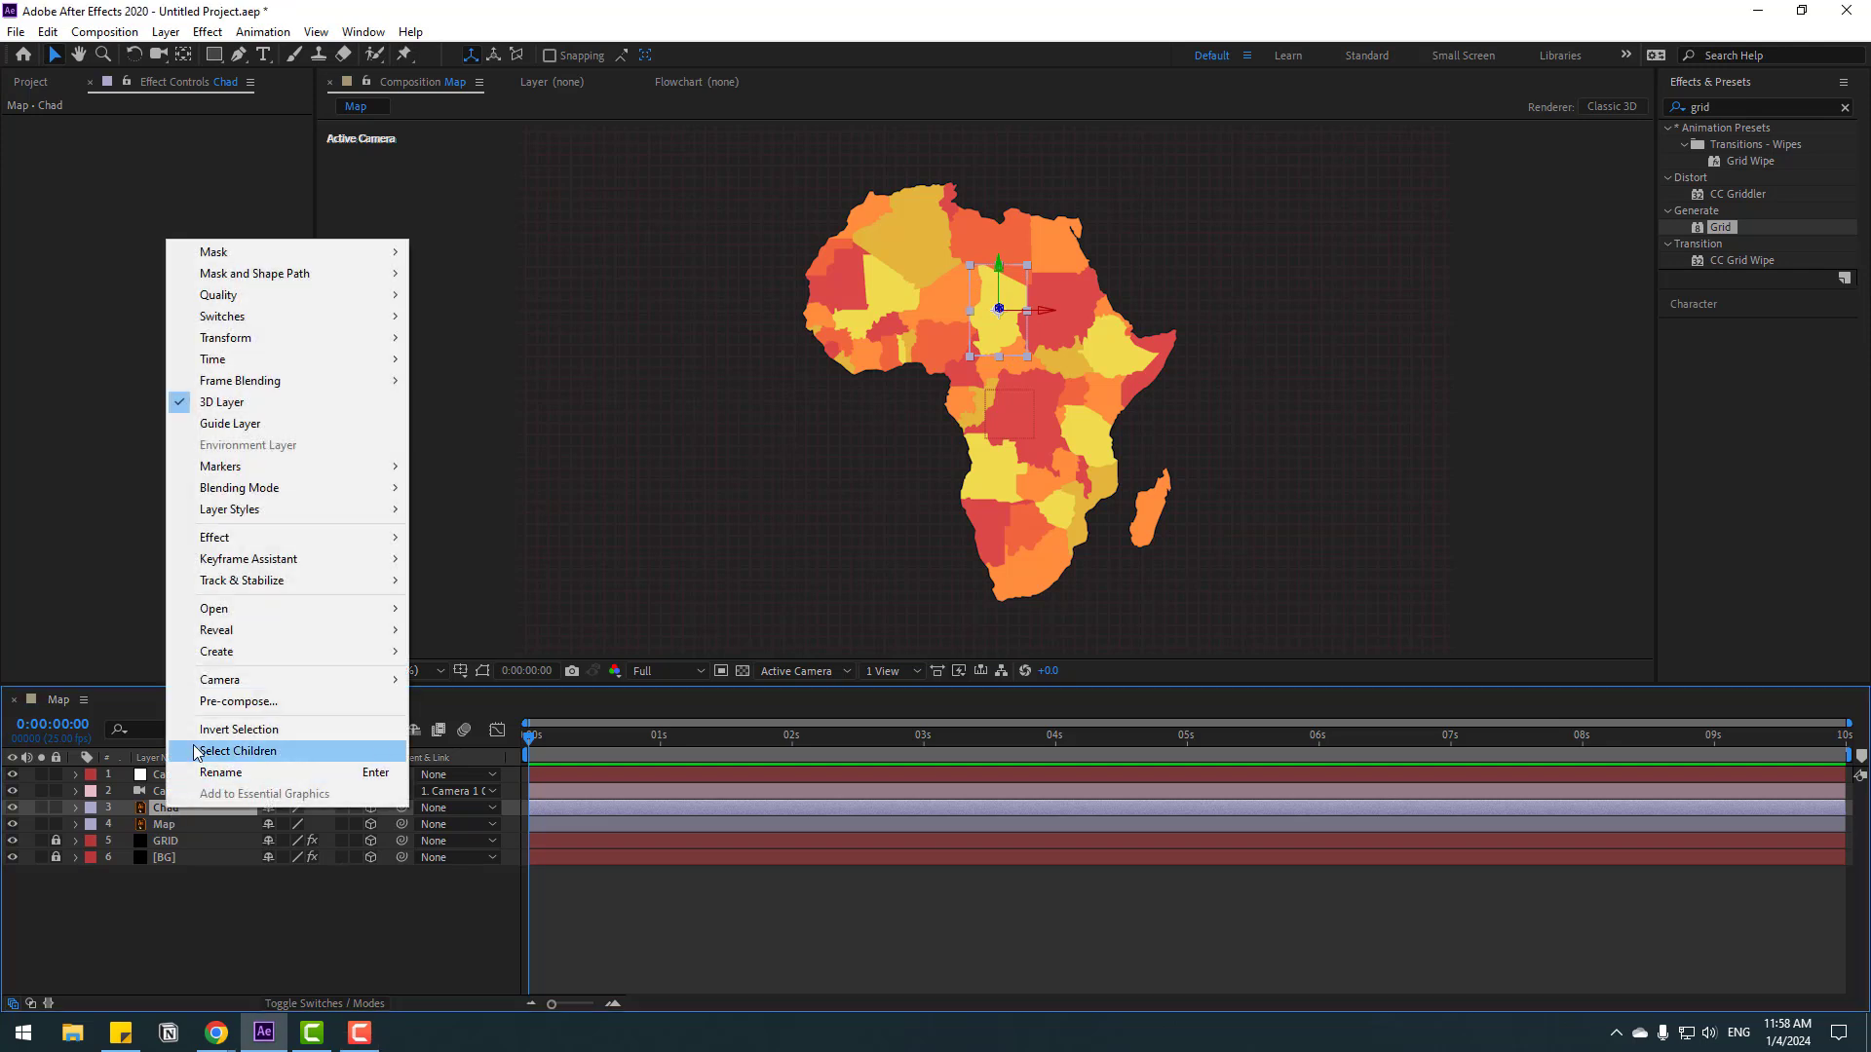
pyautogui.moveTo(259, 509)
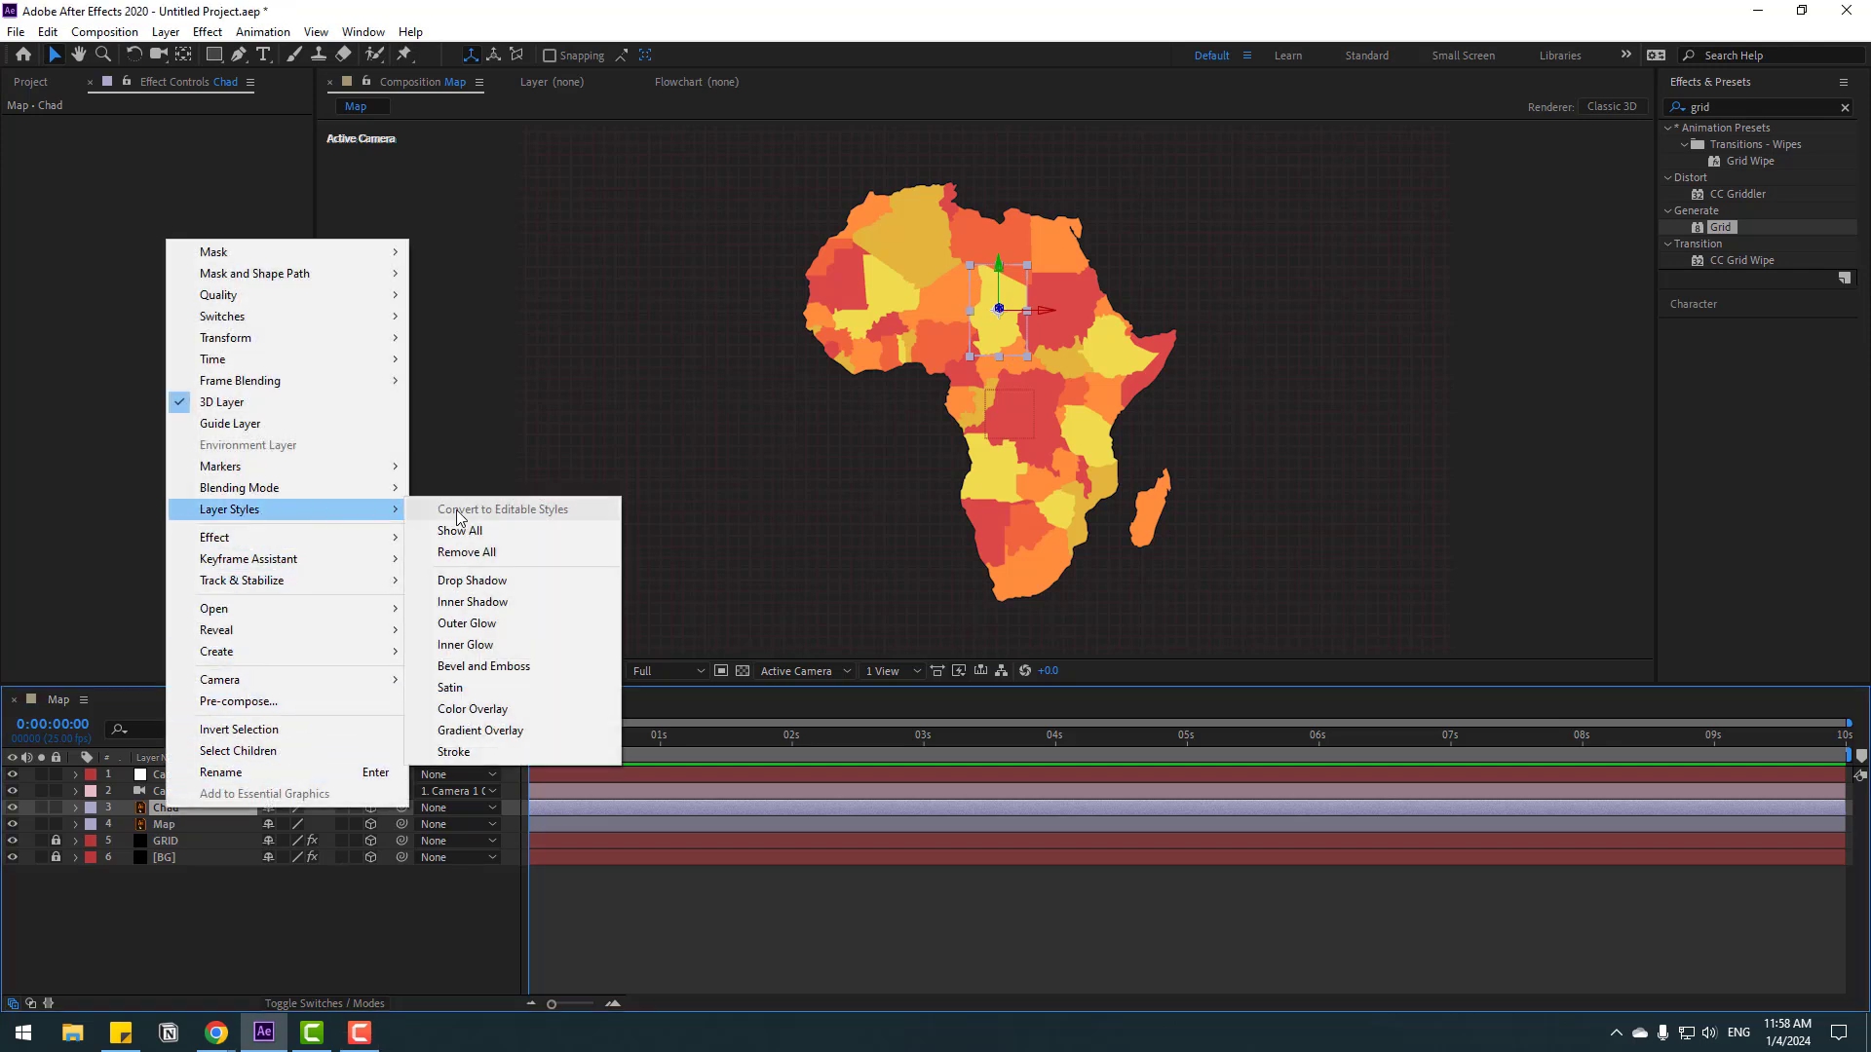
pyautogui.click(466, 751)
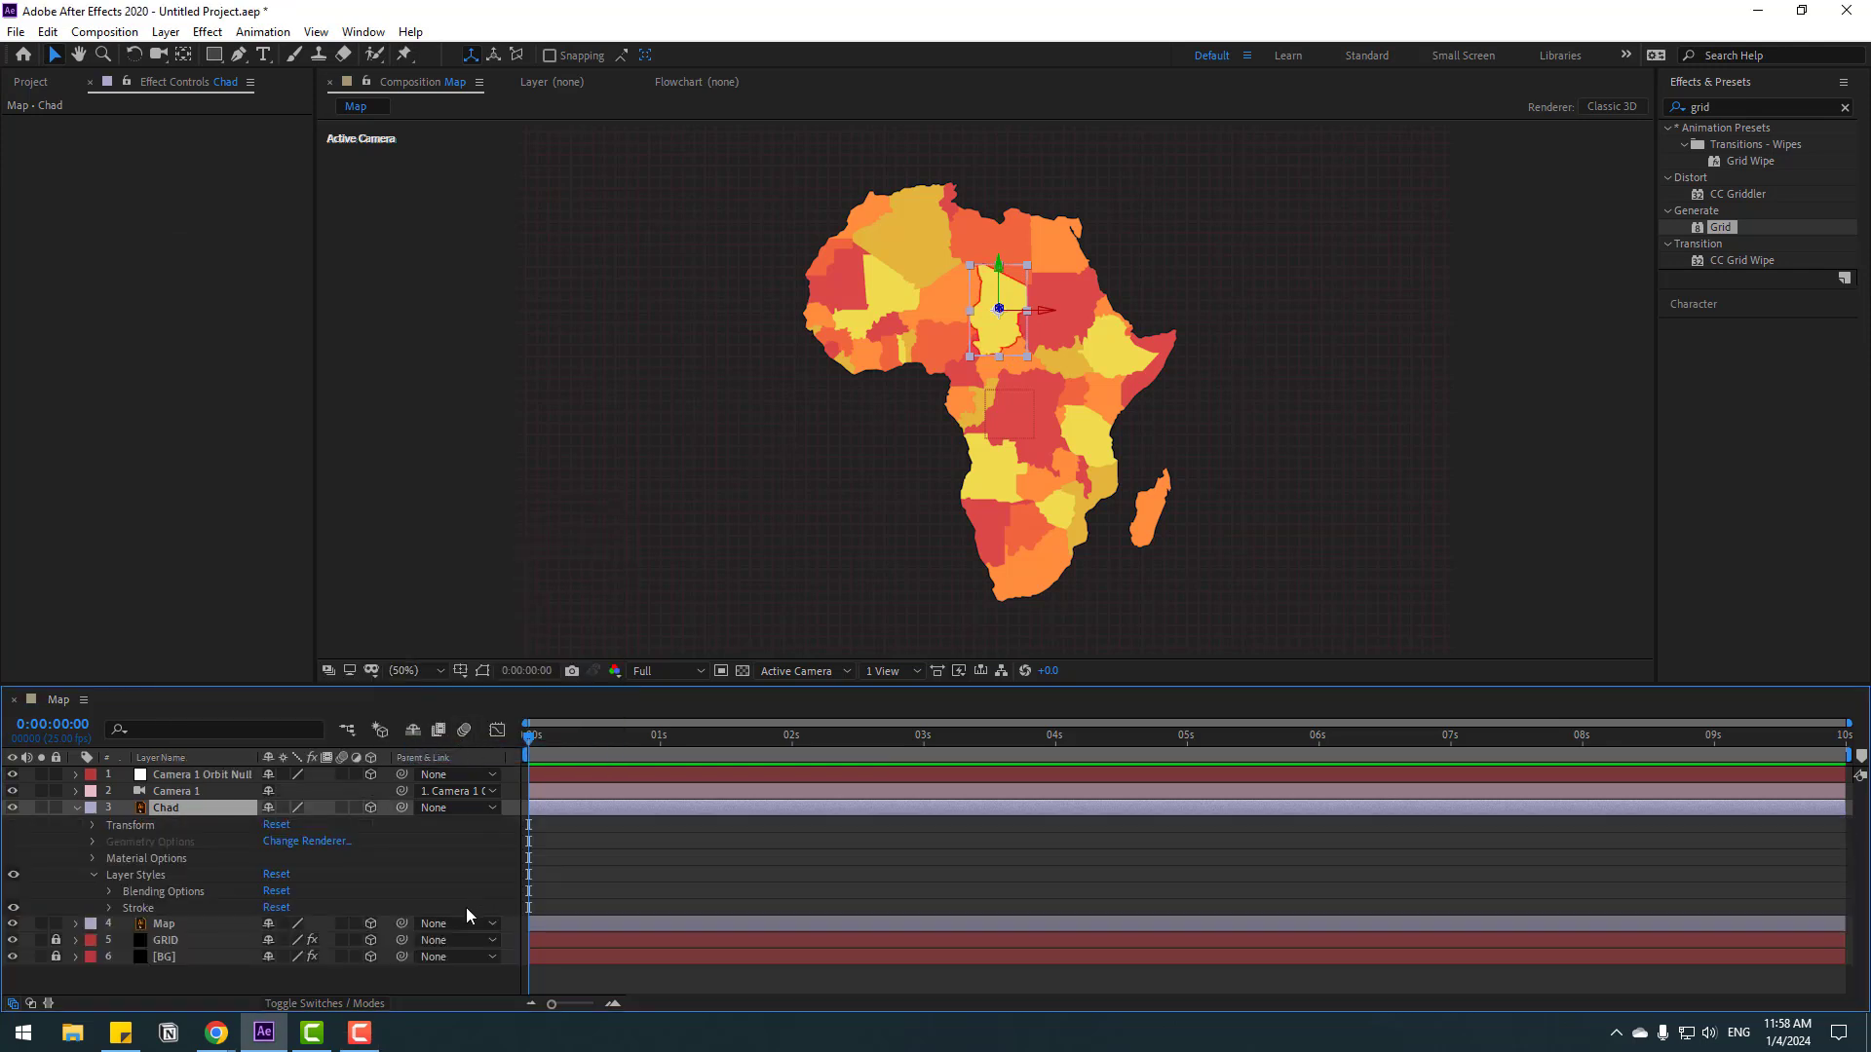
pyautogui.scroll(4, 1025, 320)
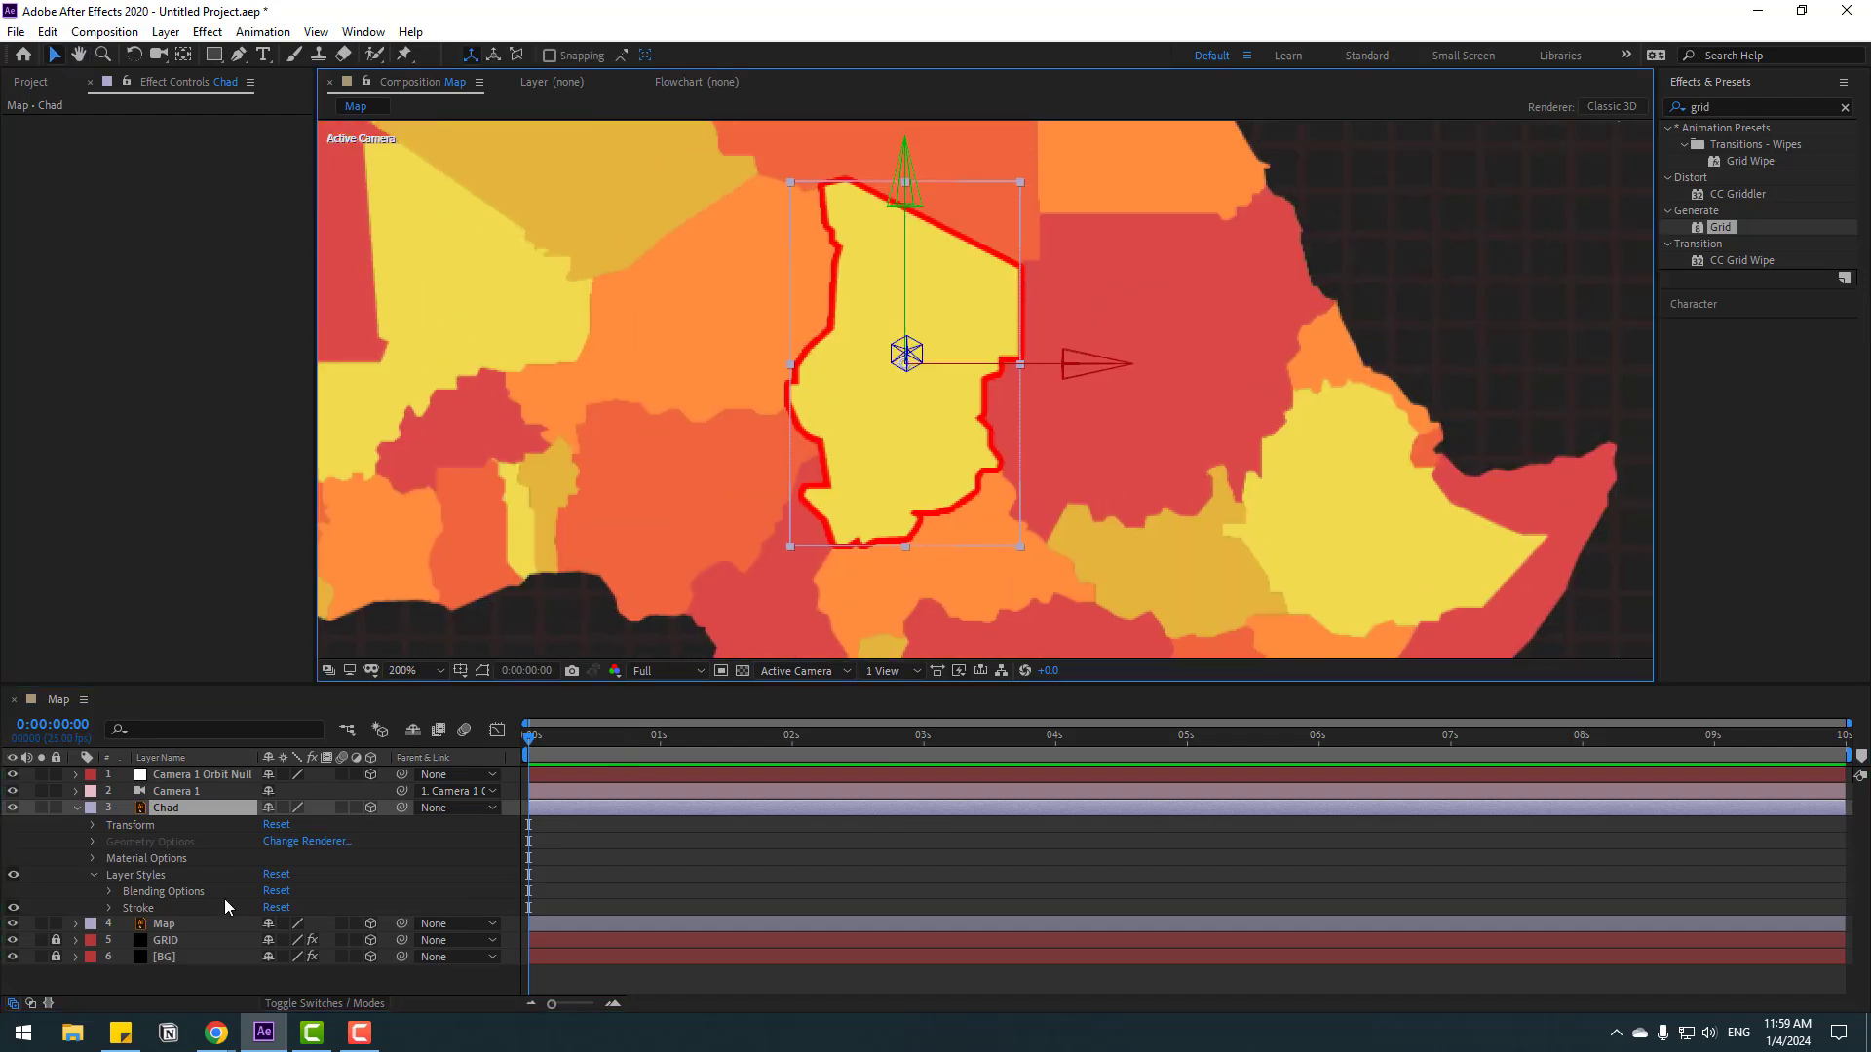
pyautogui.click(108, 908)
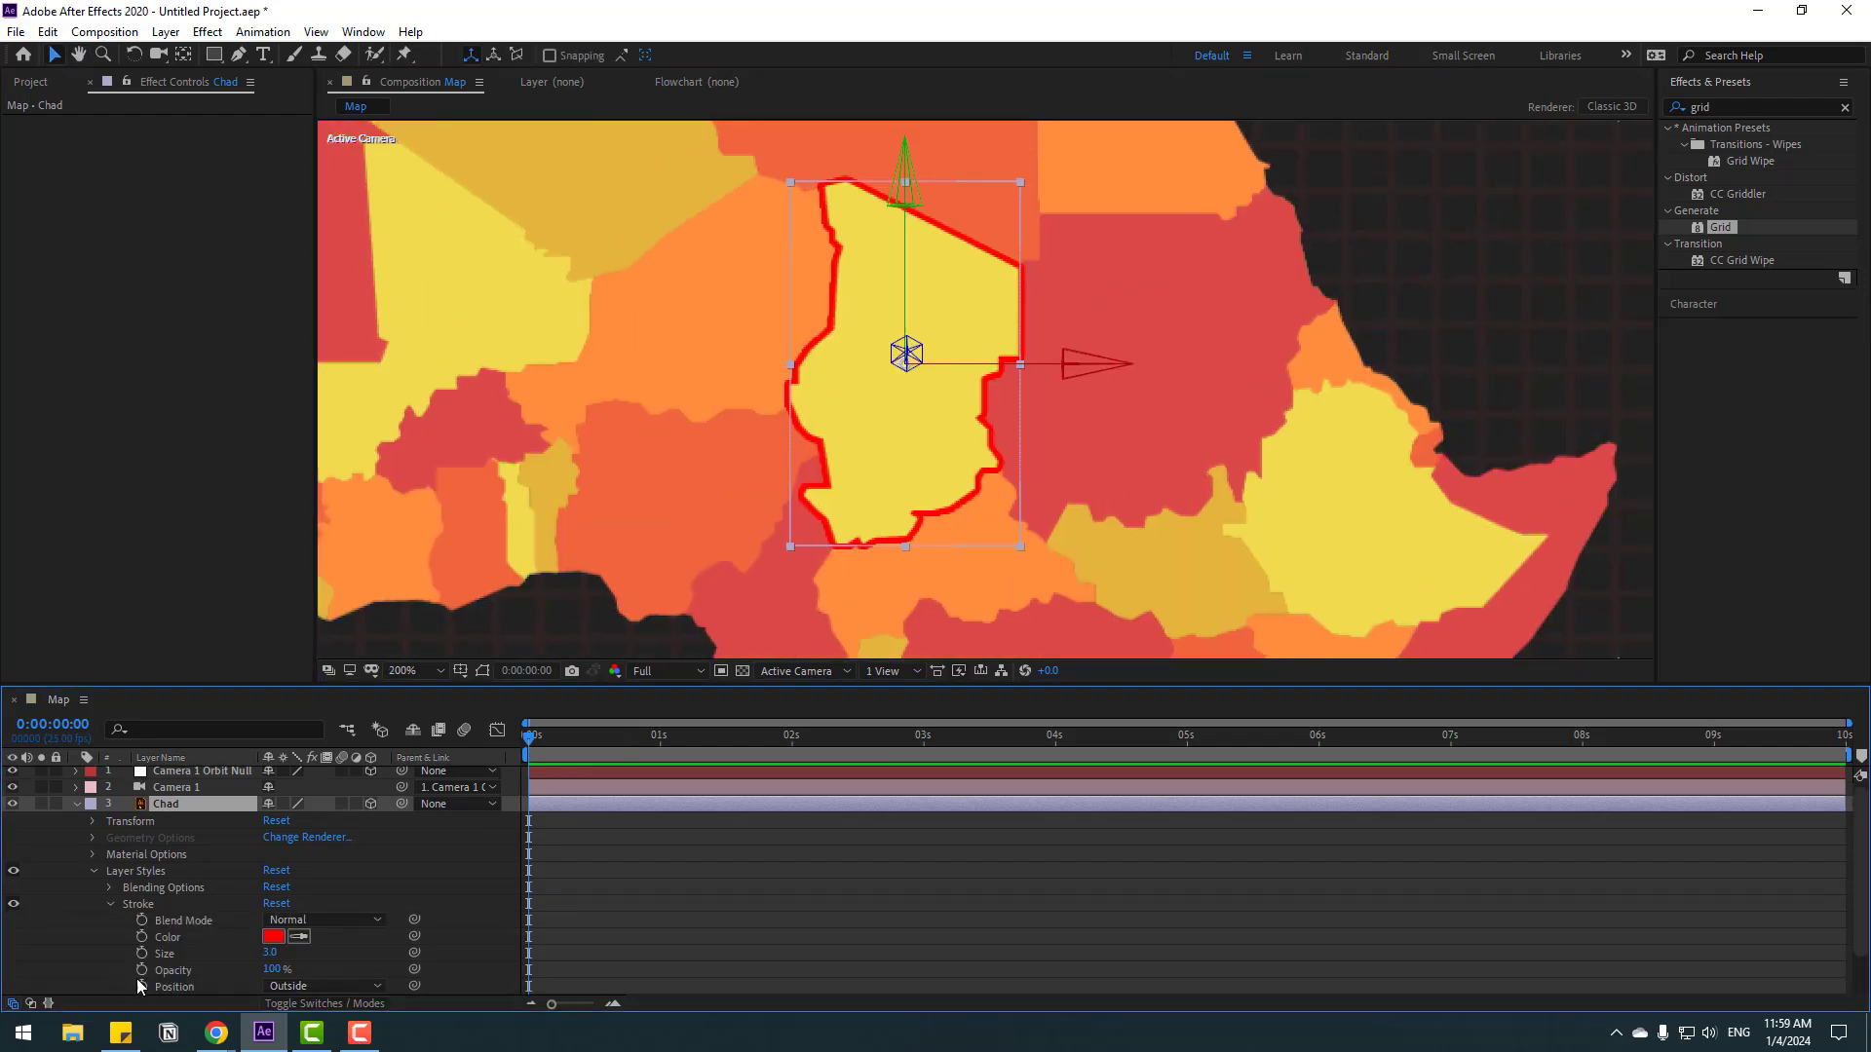
pyautogui.click(274, 936)
pyautogui.write('FFFFFF')
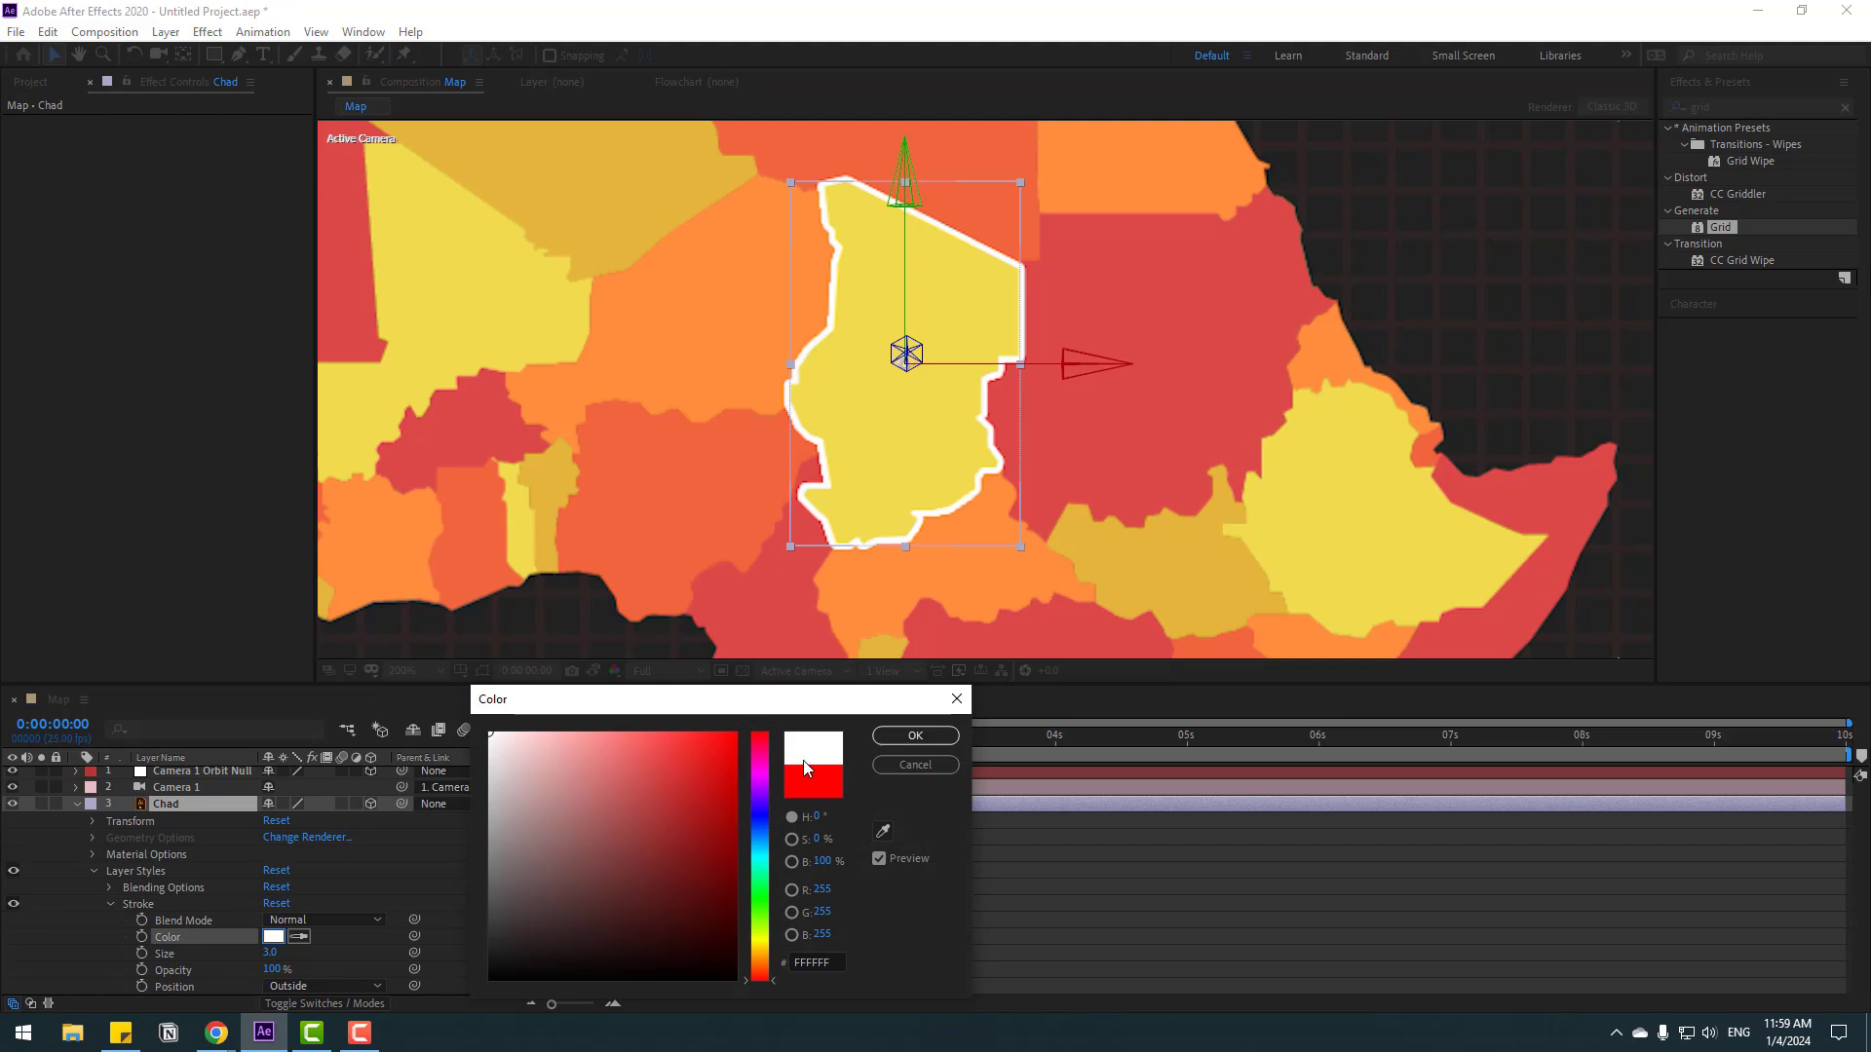
pyautogui.click(915, 736)
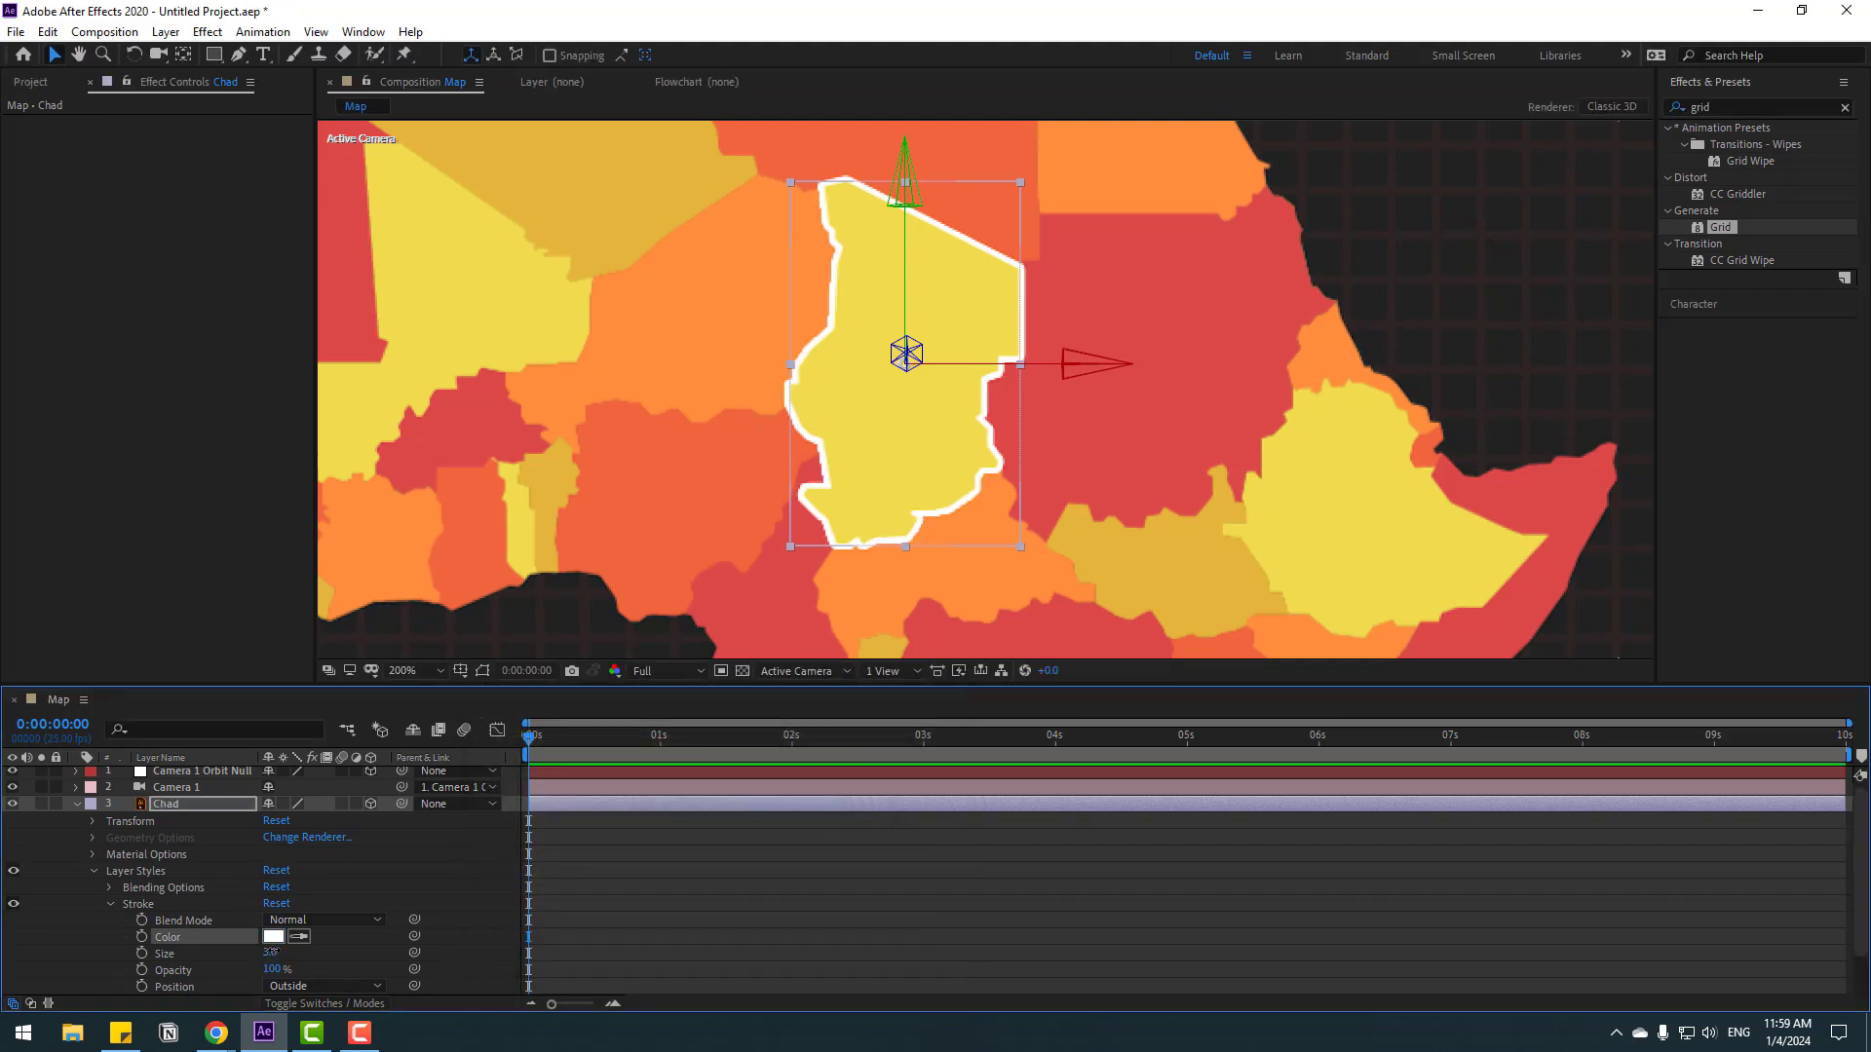
# Set Chad's stroke size to 4.7 and opacity to 0, and fit the map in the viewer.
pyautogui.moveTo(271, 953); pyautogui.dragTo(293, 953)
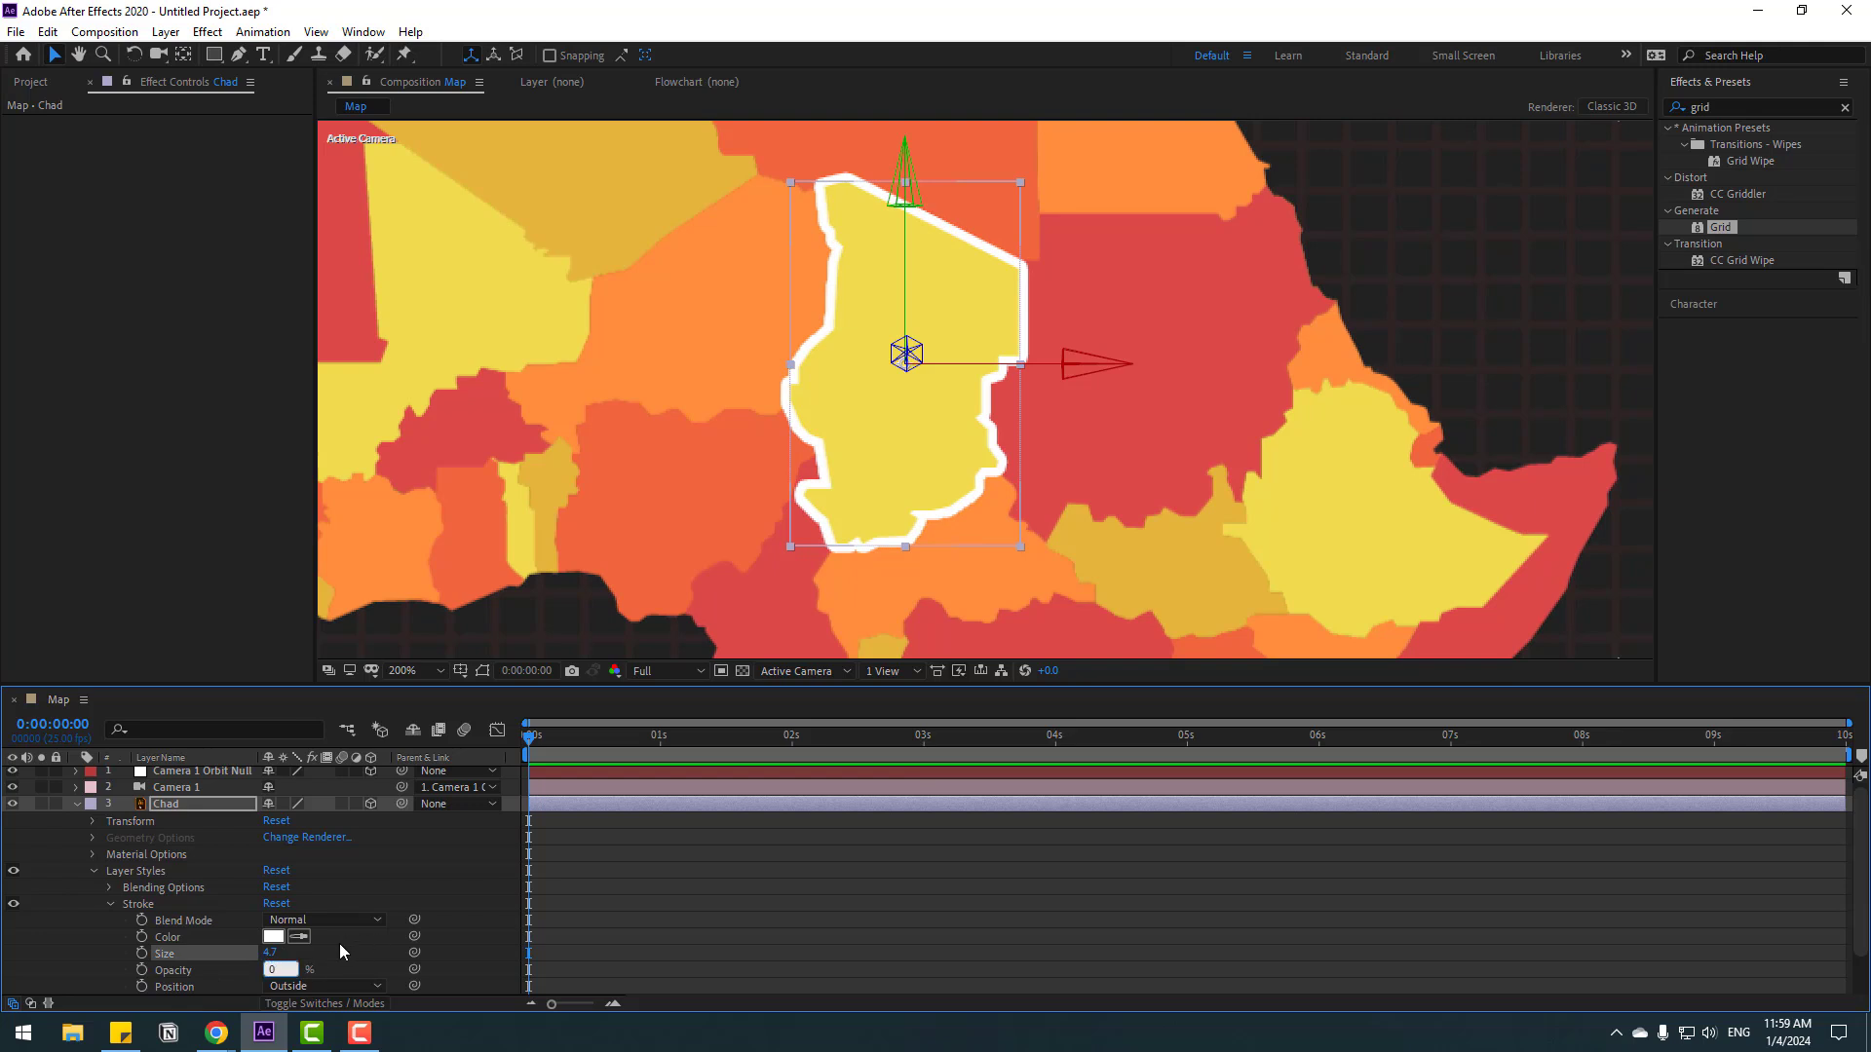
pyautogui.write('0')
pyautogui.press('Return')
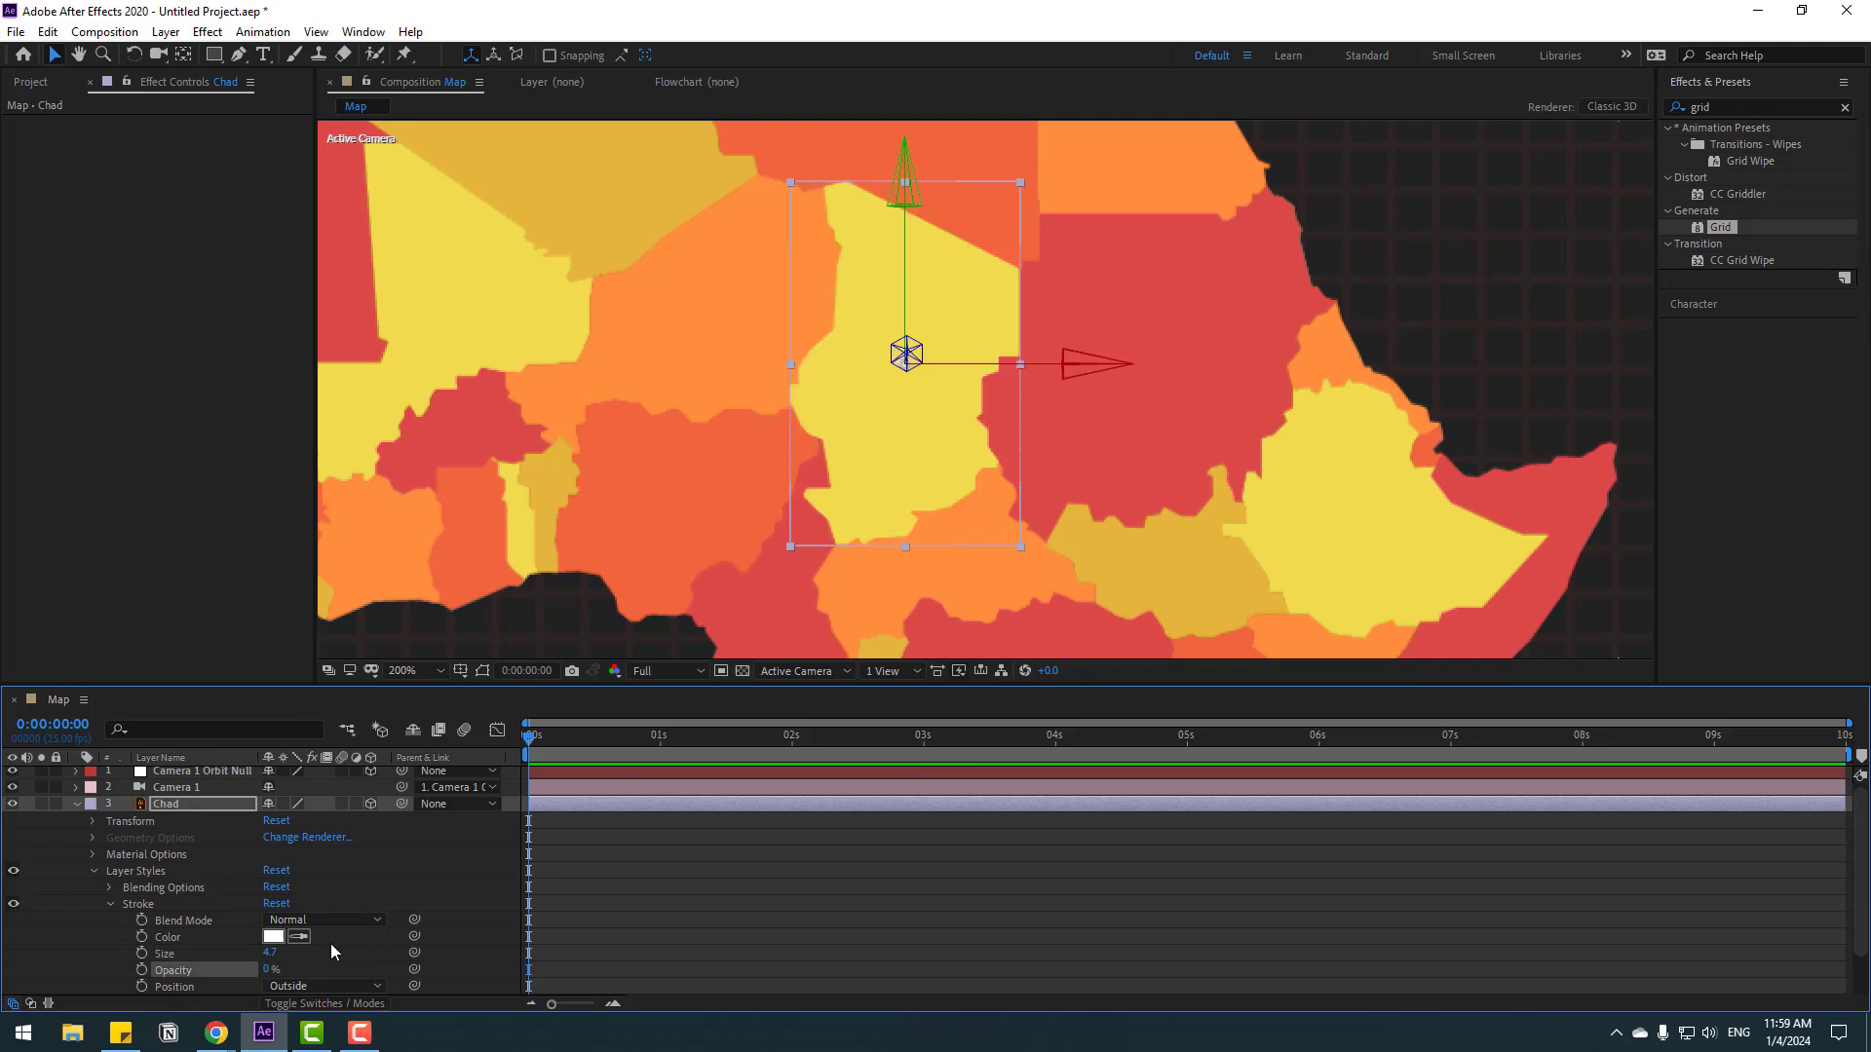
pyautogui.click(75, 803)
pyautogui.click(402, 672)
pyautogui.click(446, 348)
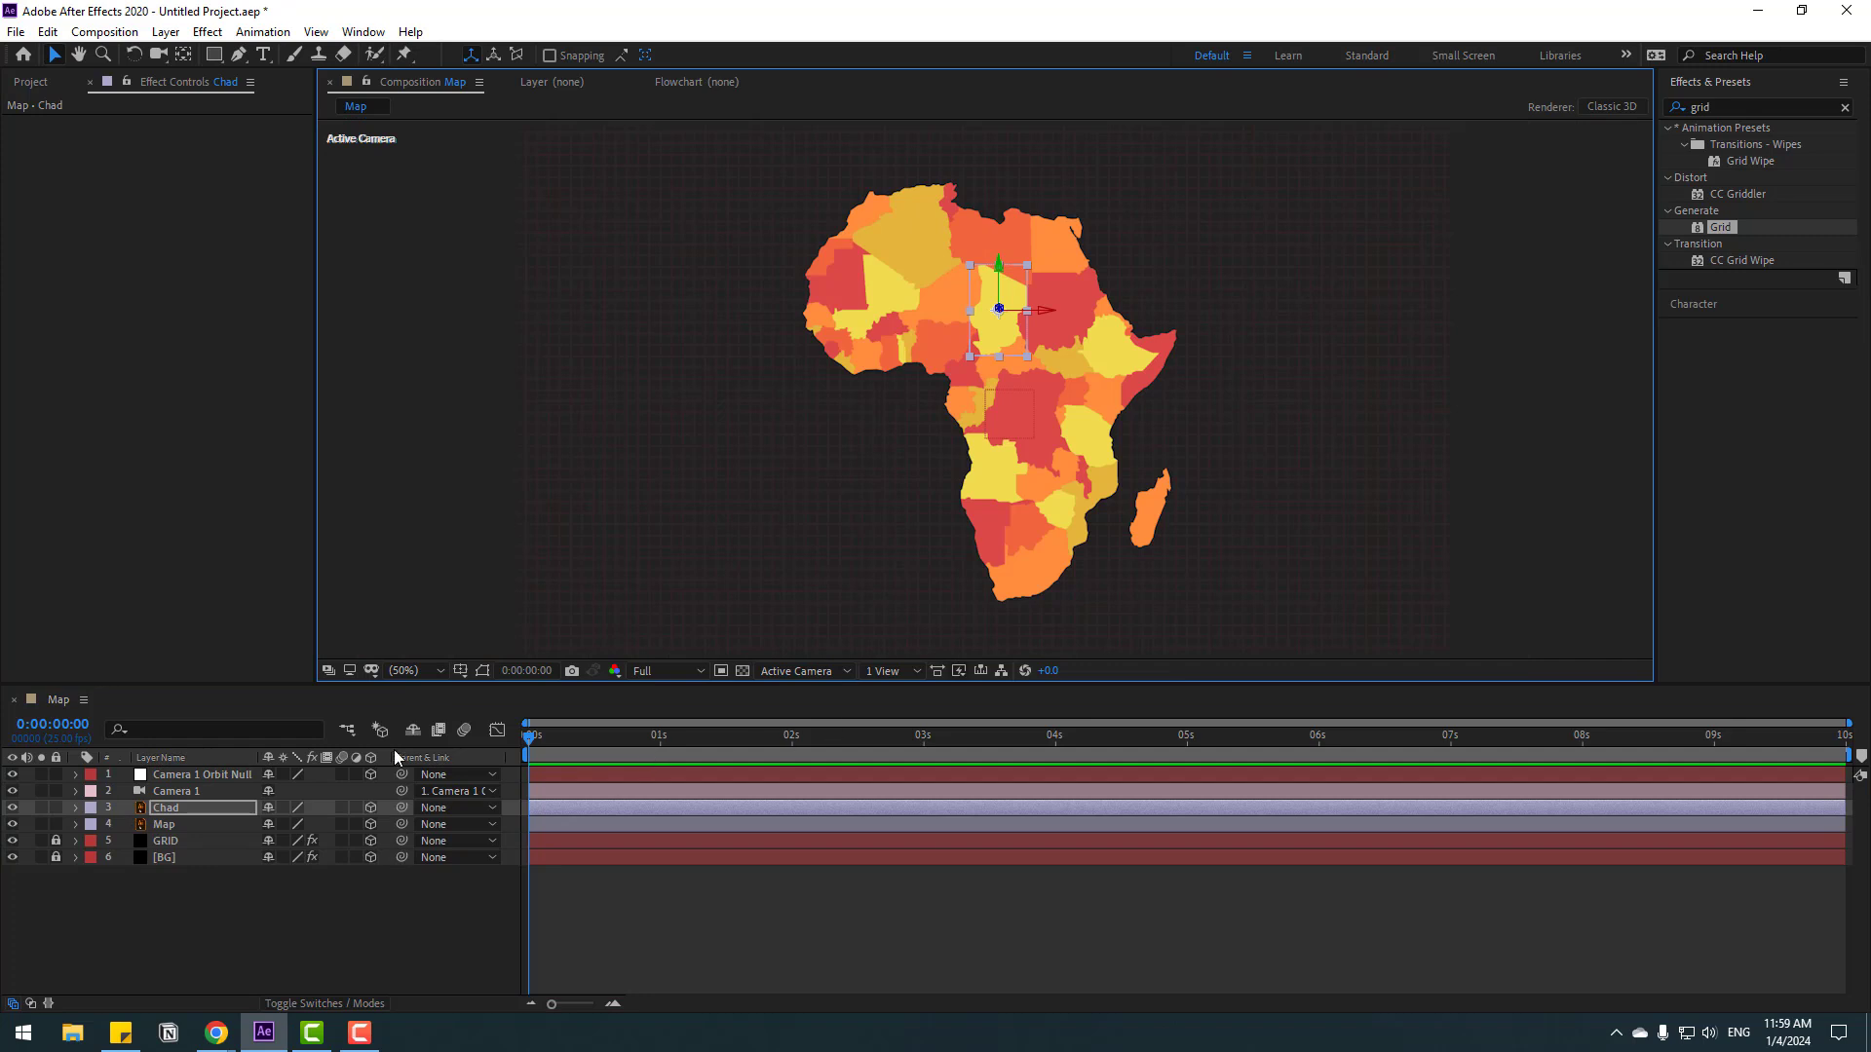
# Keyframe the orbit null's Position from 1010, 590, 0 at 0s to 1010, 482, 1678 near 4s.
pyautogui.click(201, 781)
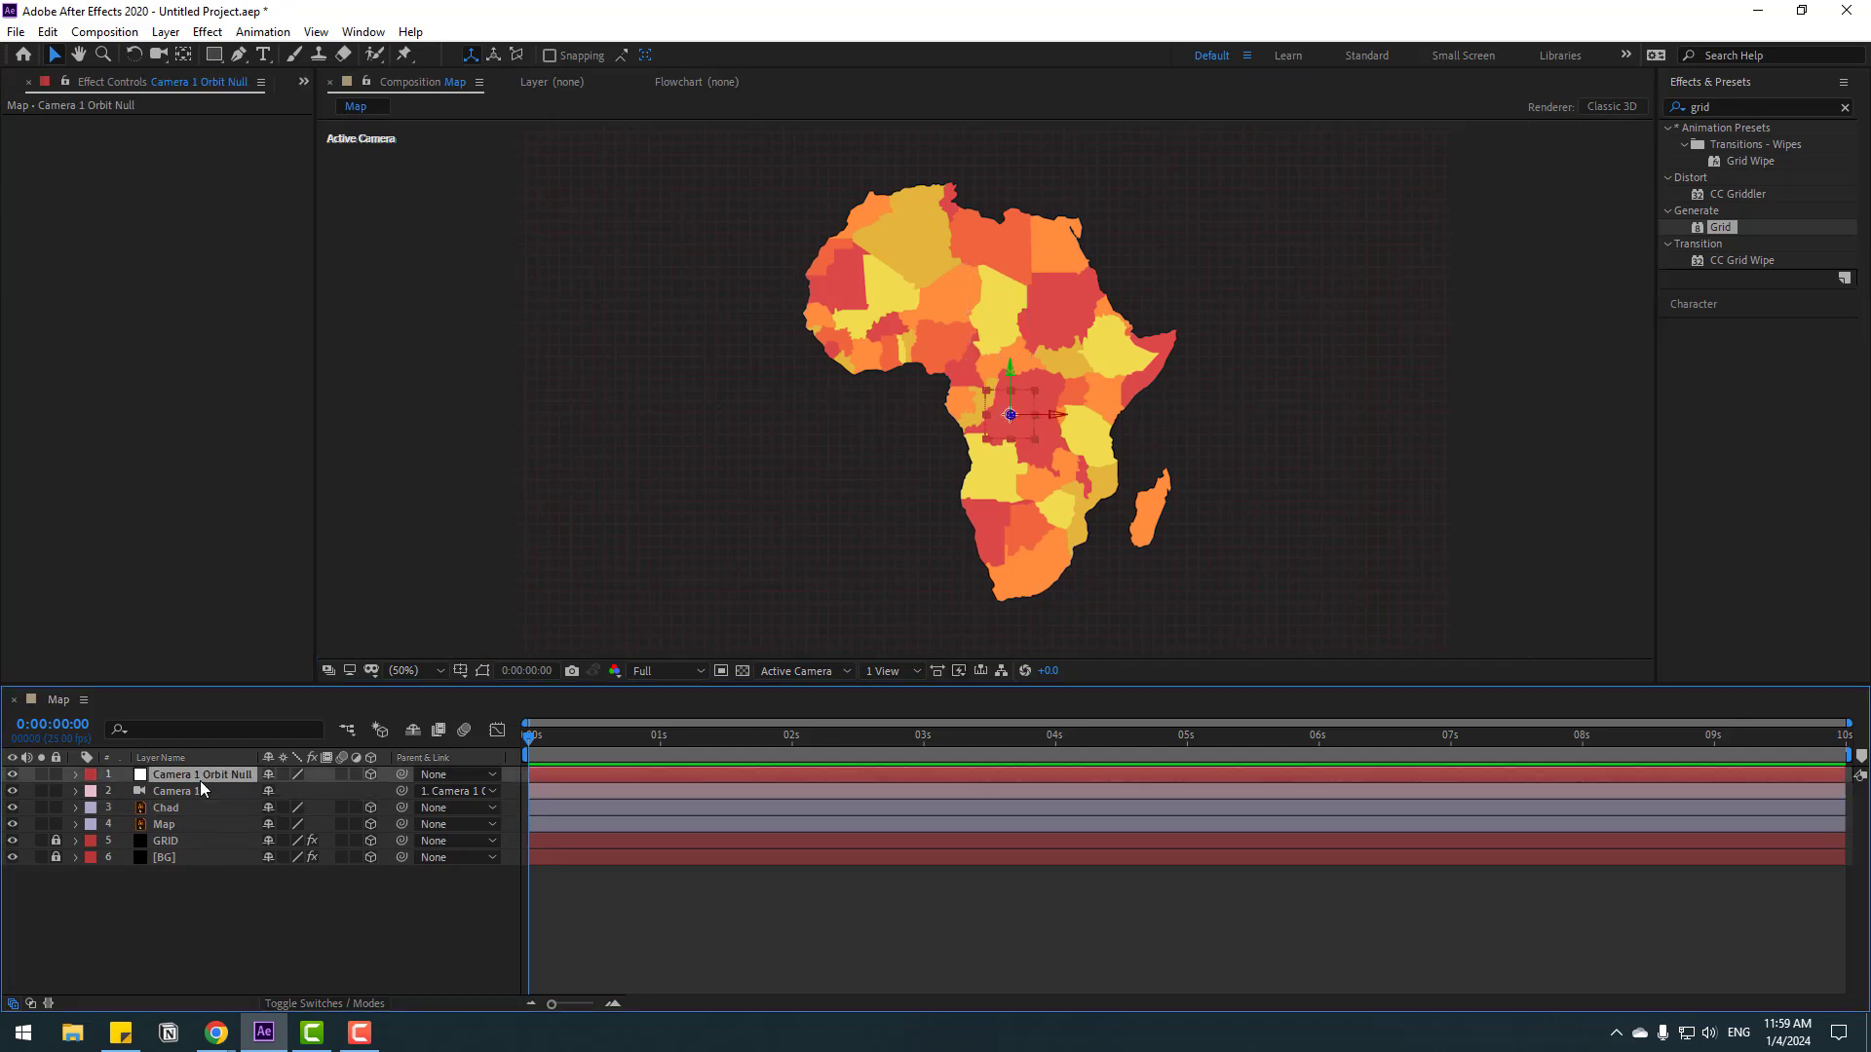
pyautogui.press('p')
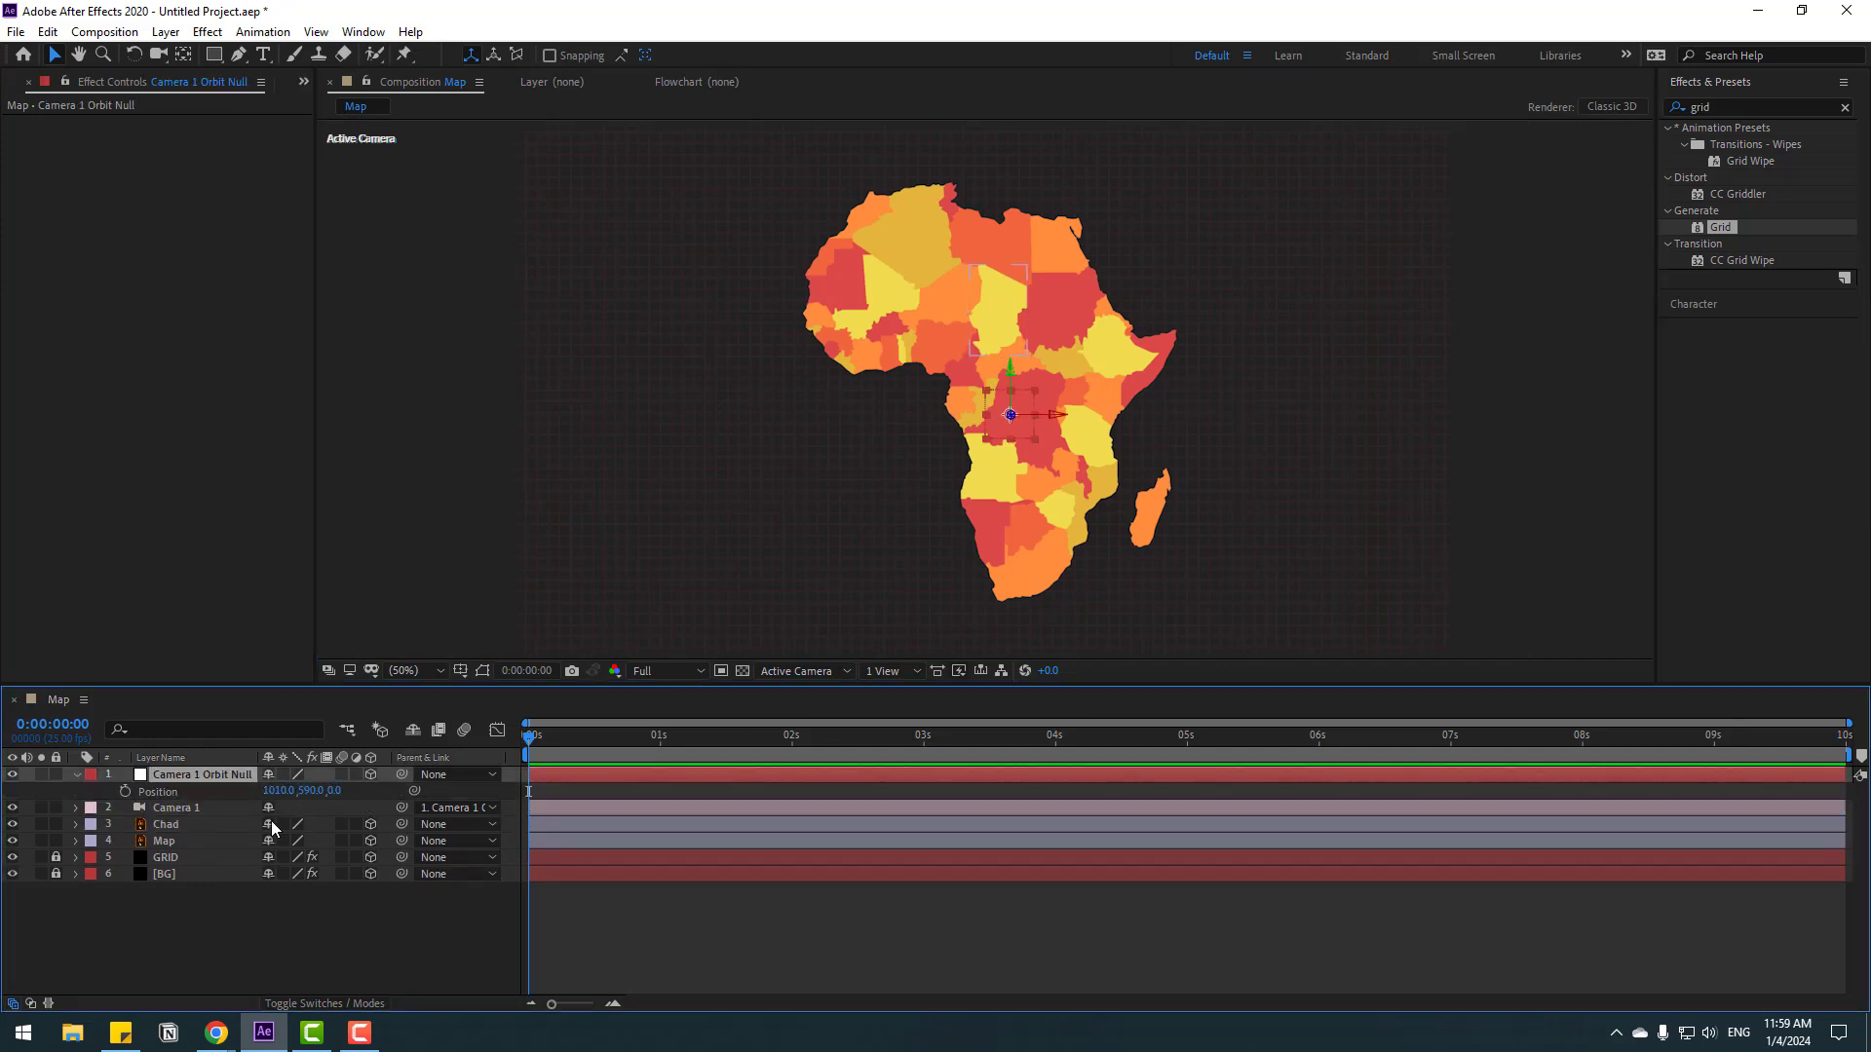
pyautogui.click(125, 792)
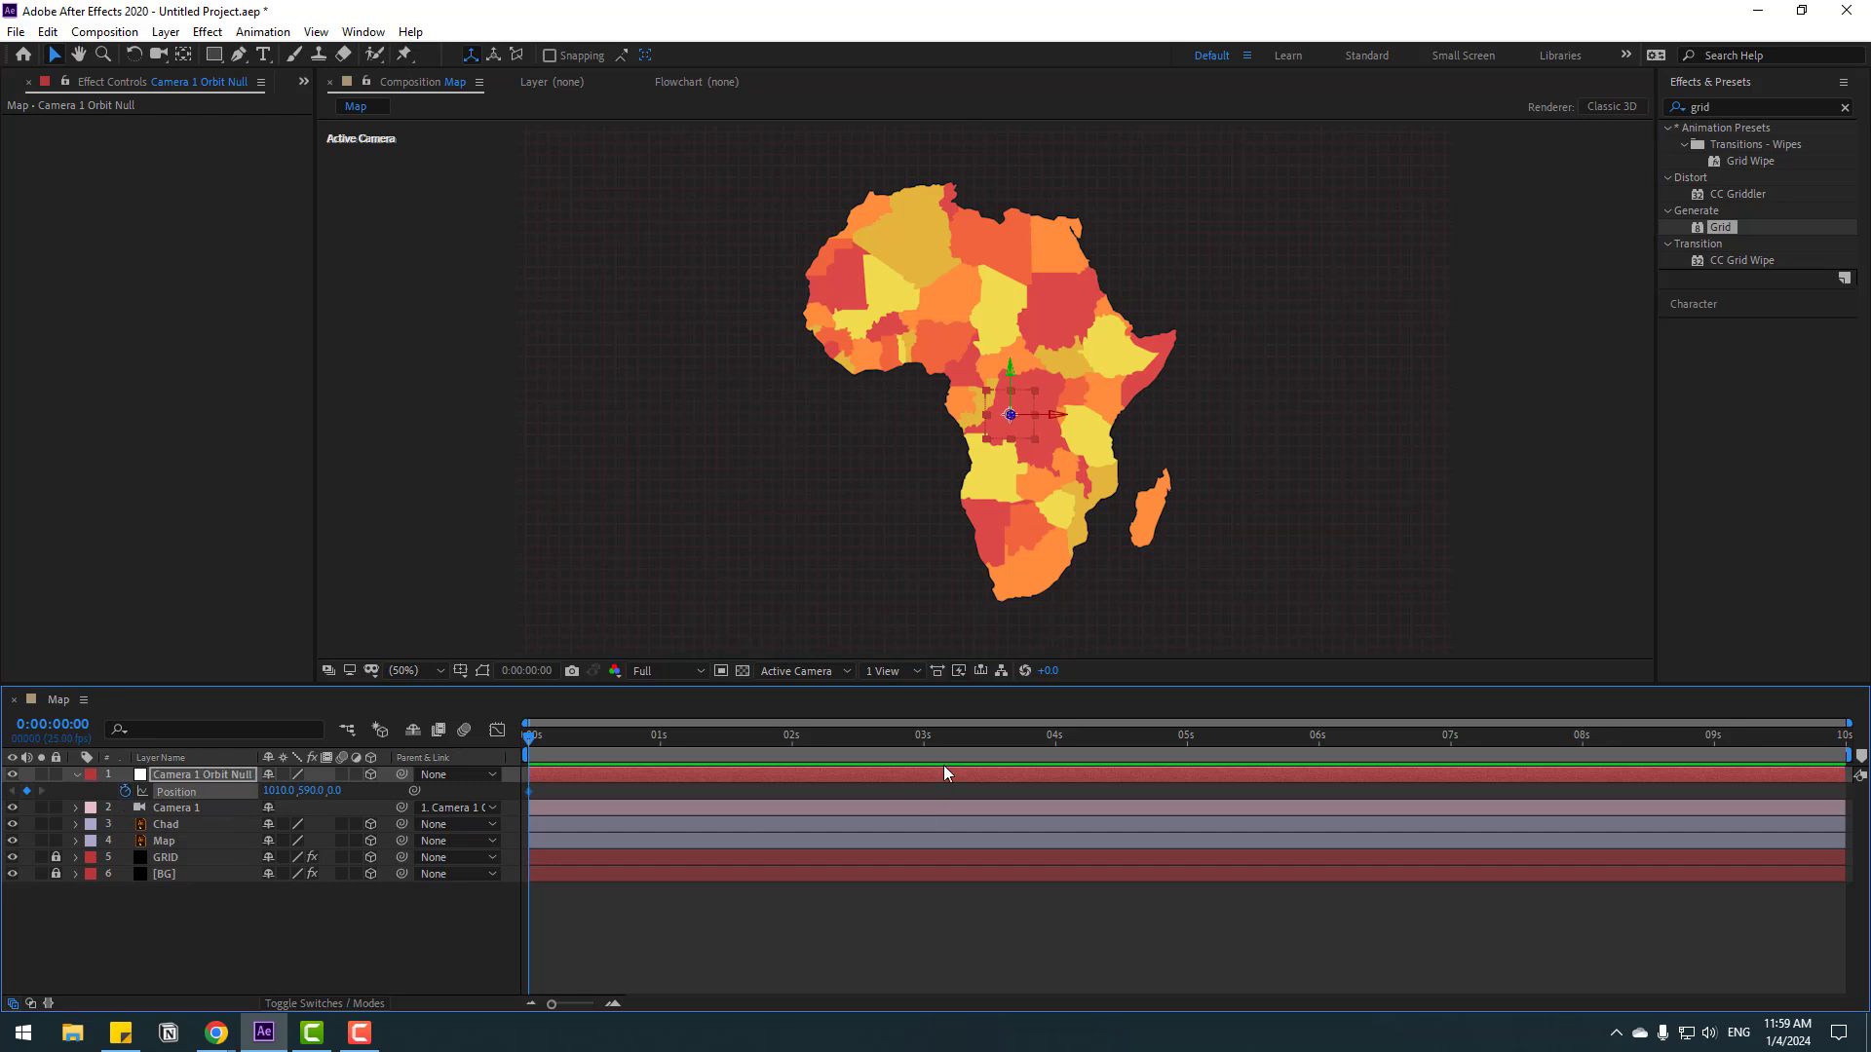
pyautogui.click(1060, 737)
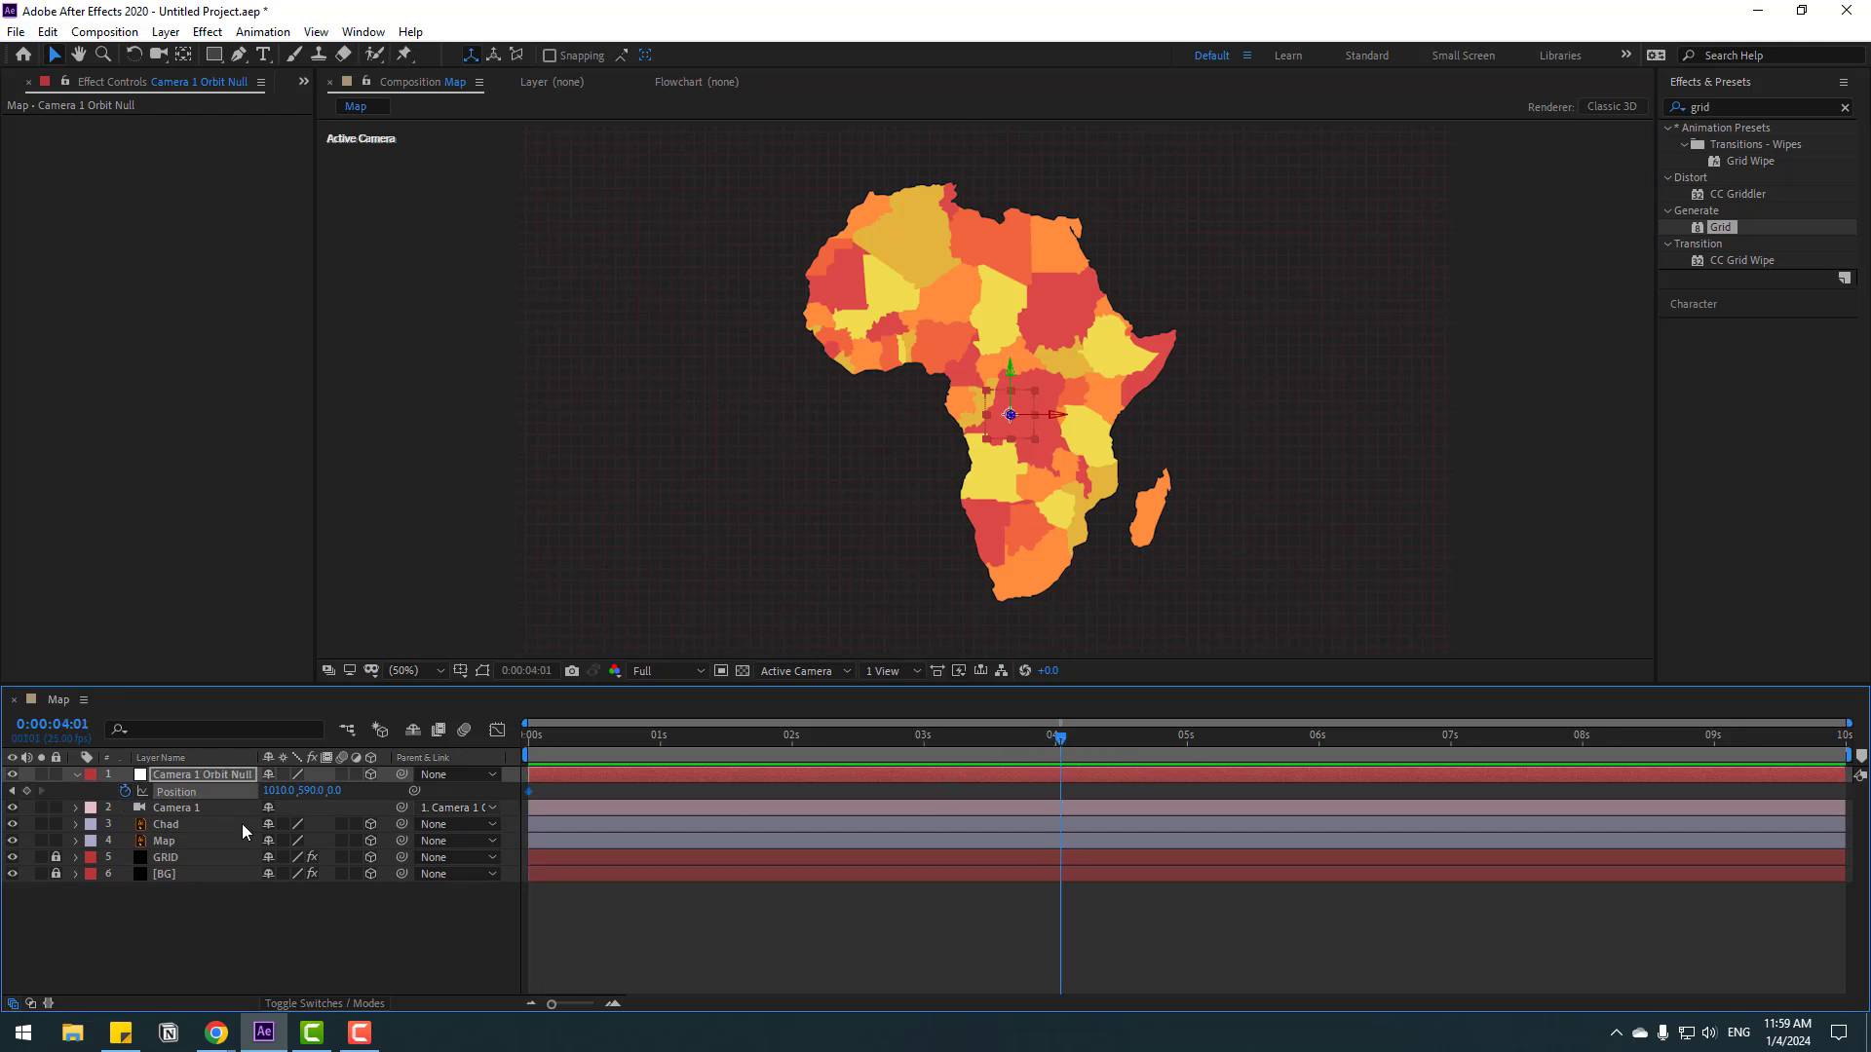
pyautogui.moveTo(348, 791); pyautogui.dragTo(1724, 526)
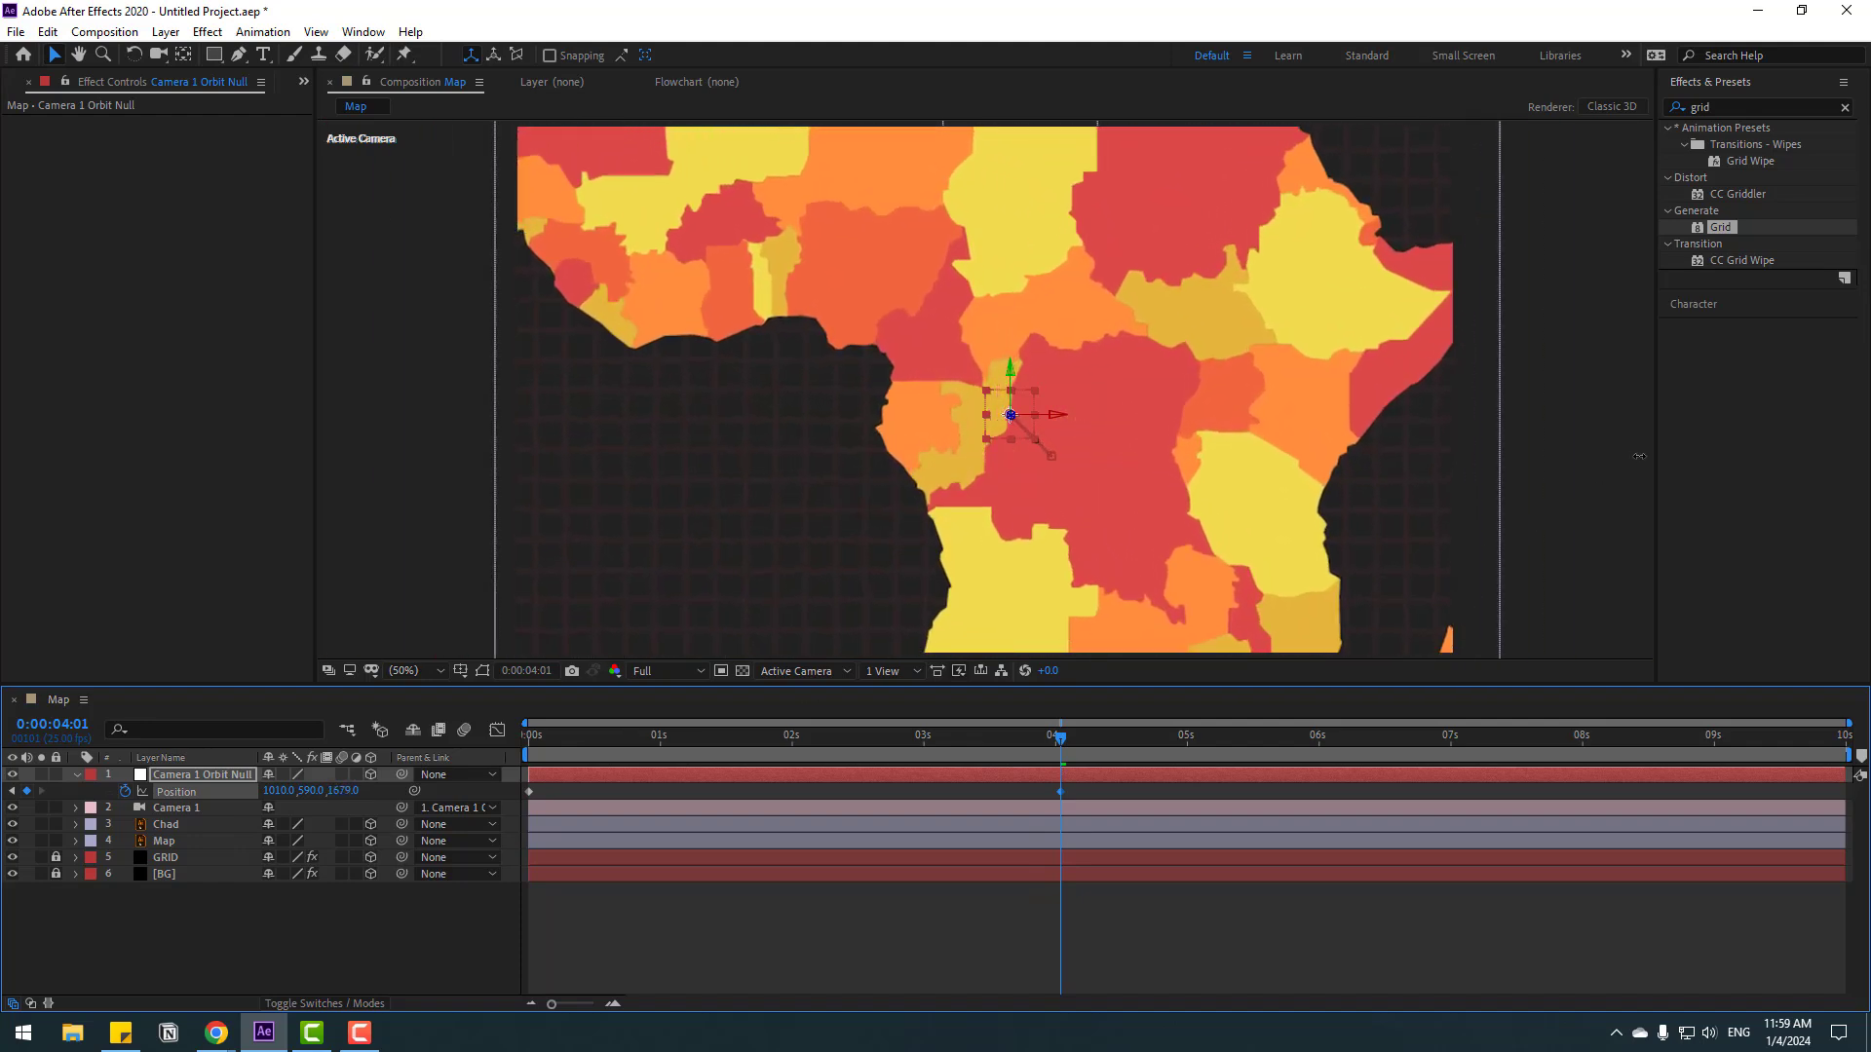
pyautogui.moveTo(1011, 380); pyautogui.dragTo(1012, 292)
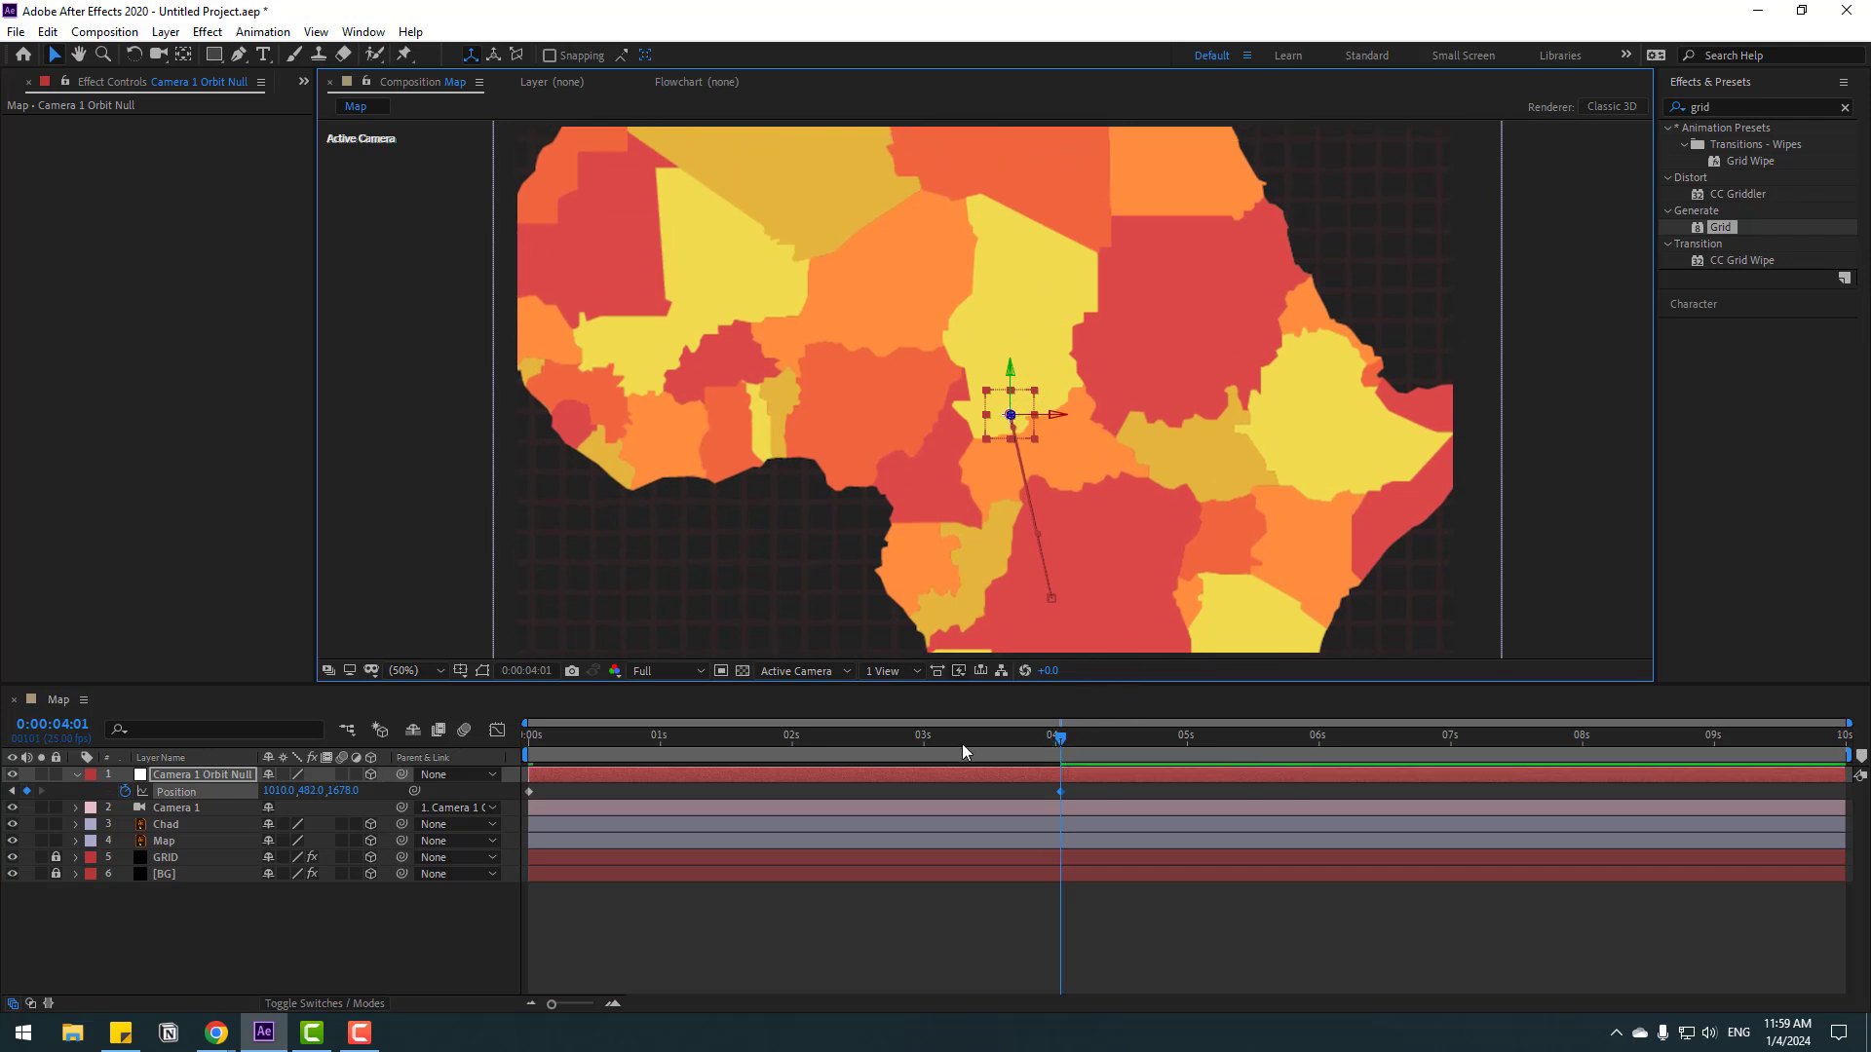
pyautogui.moveTo(961, 744); pyautogui.dragTo(506, 756)
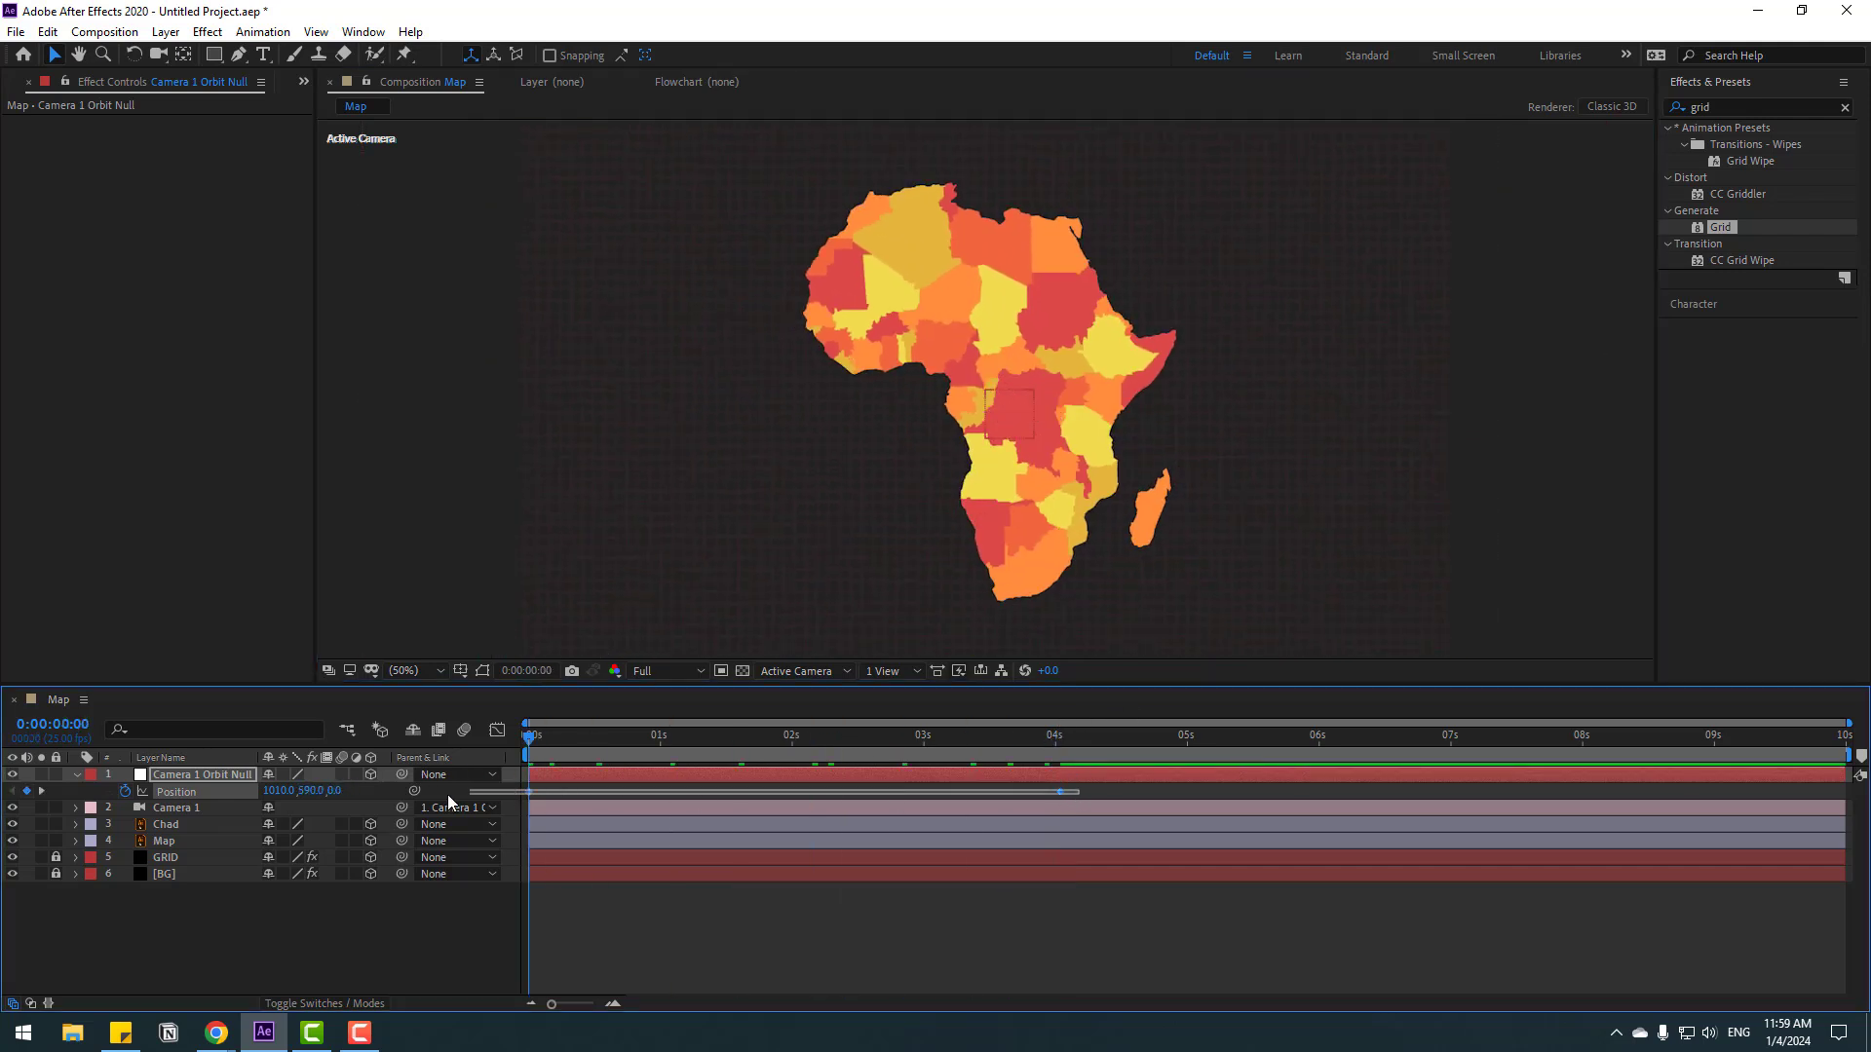
# Apply Easy Ease to the Position keyframes and view them in the speed graph.
pyautogui.rightClick(529, 792)
pyautogui.moveTo(587, 778)
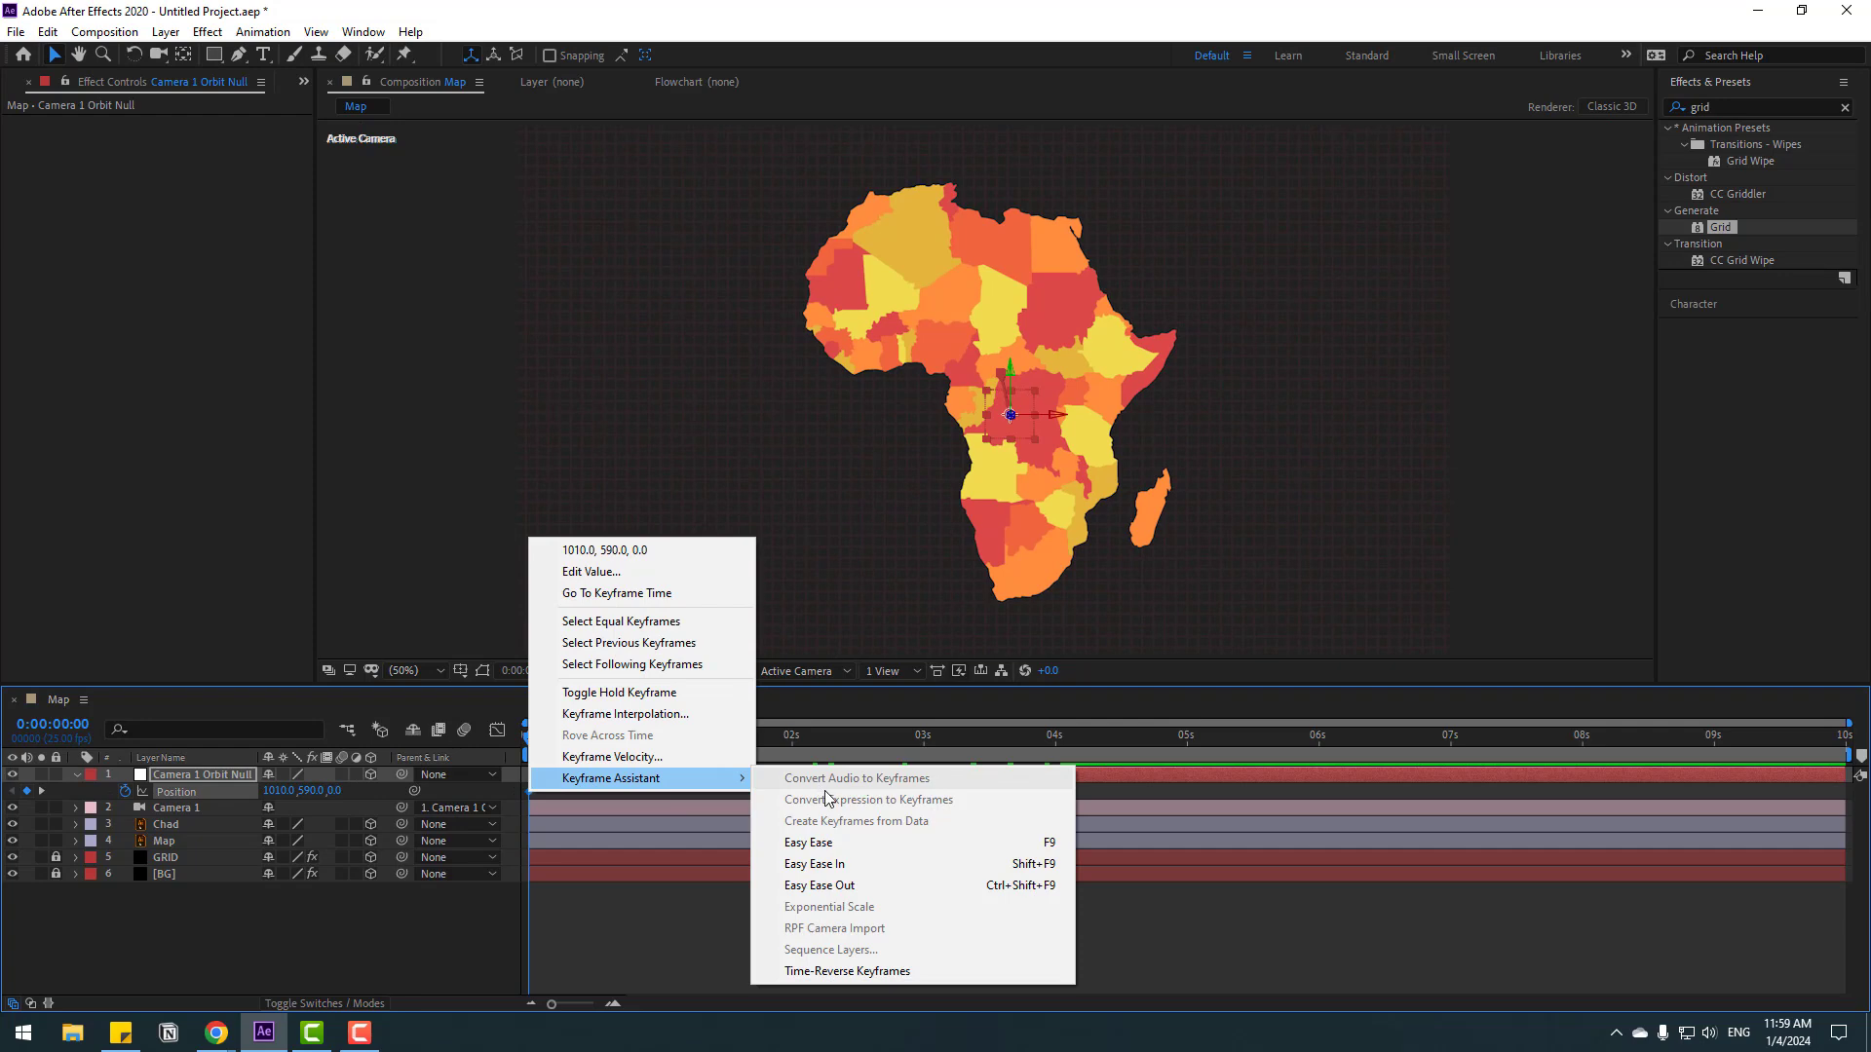
pyautogui.click(1017, 850)
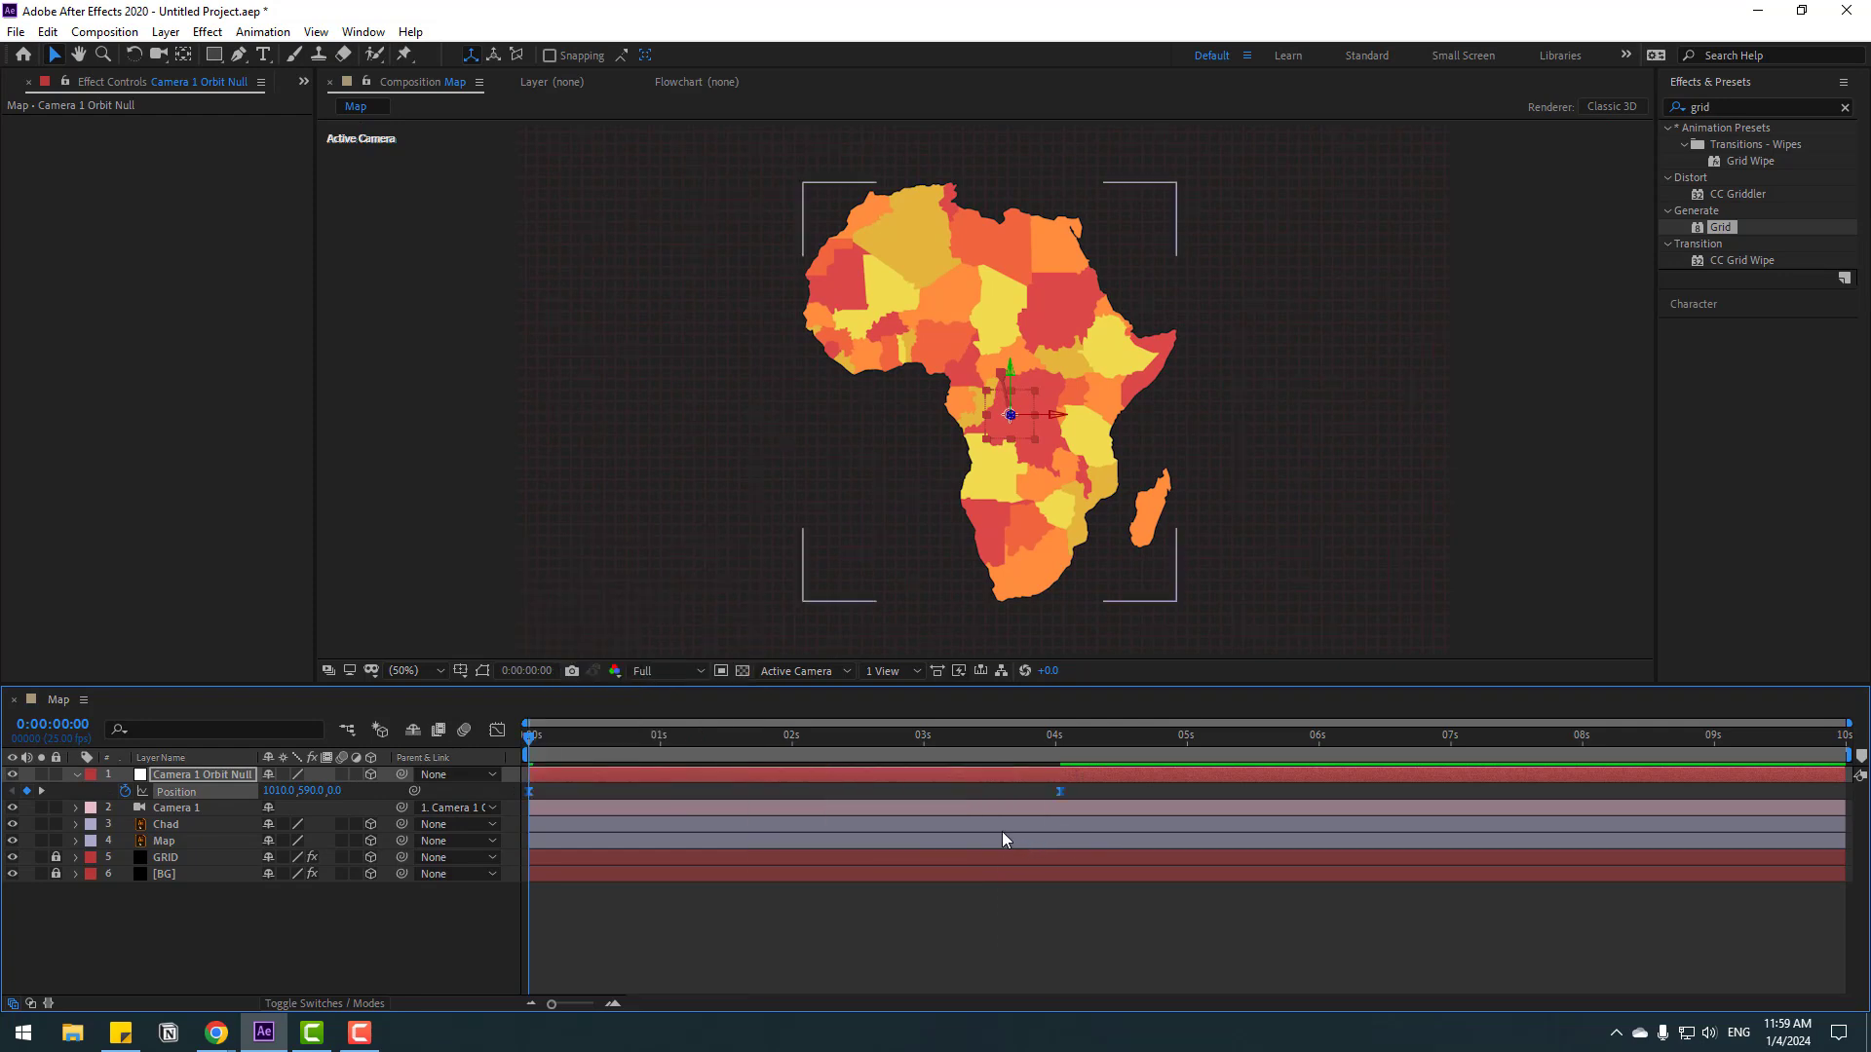
pyautogui.moveTo(1105, 783); pyautogui.dragTo(528, 807)
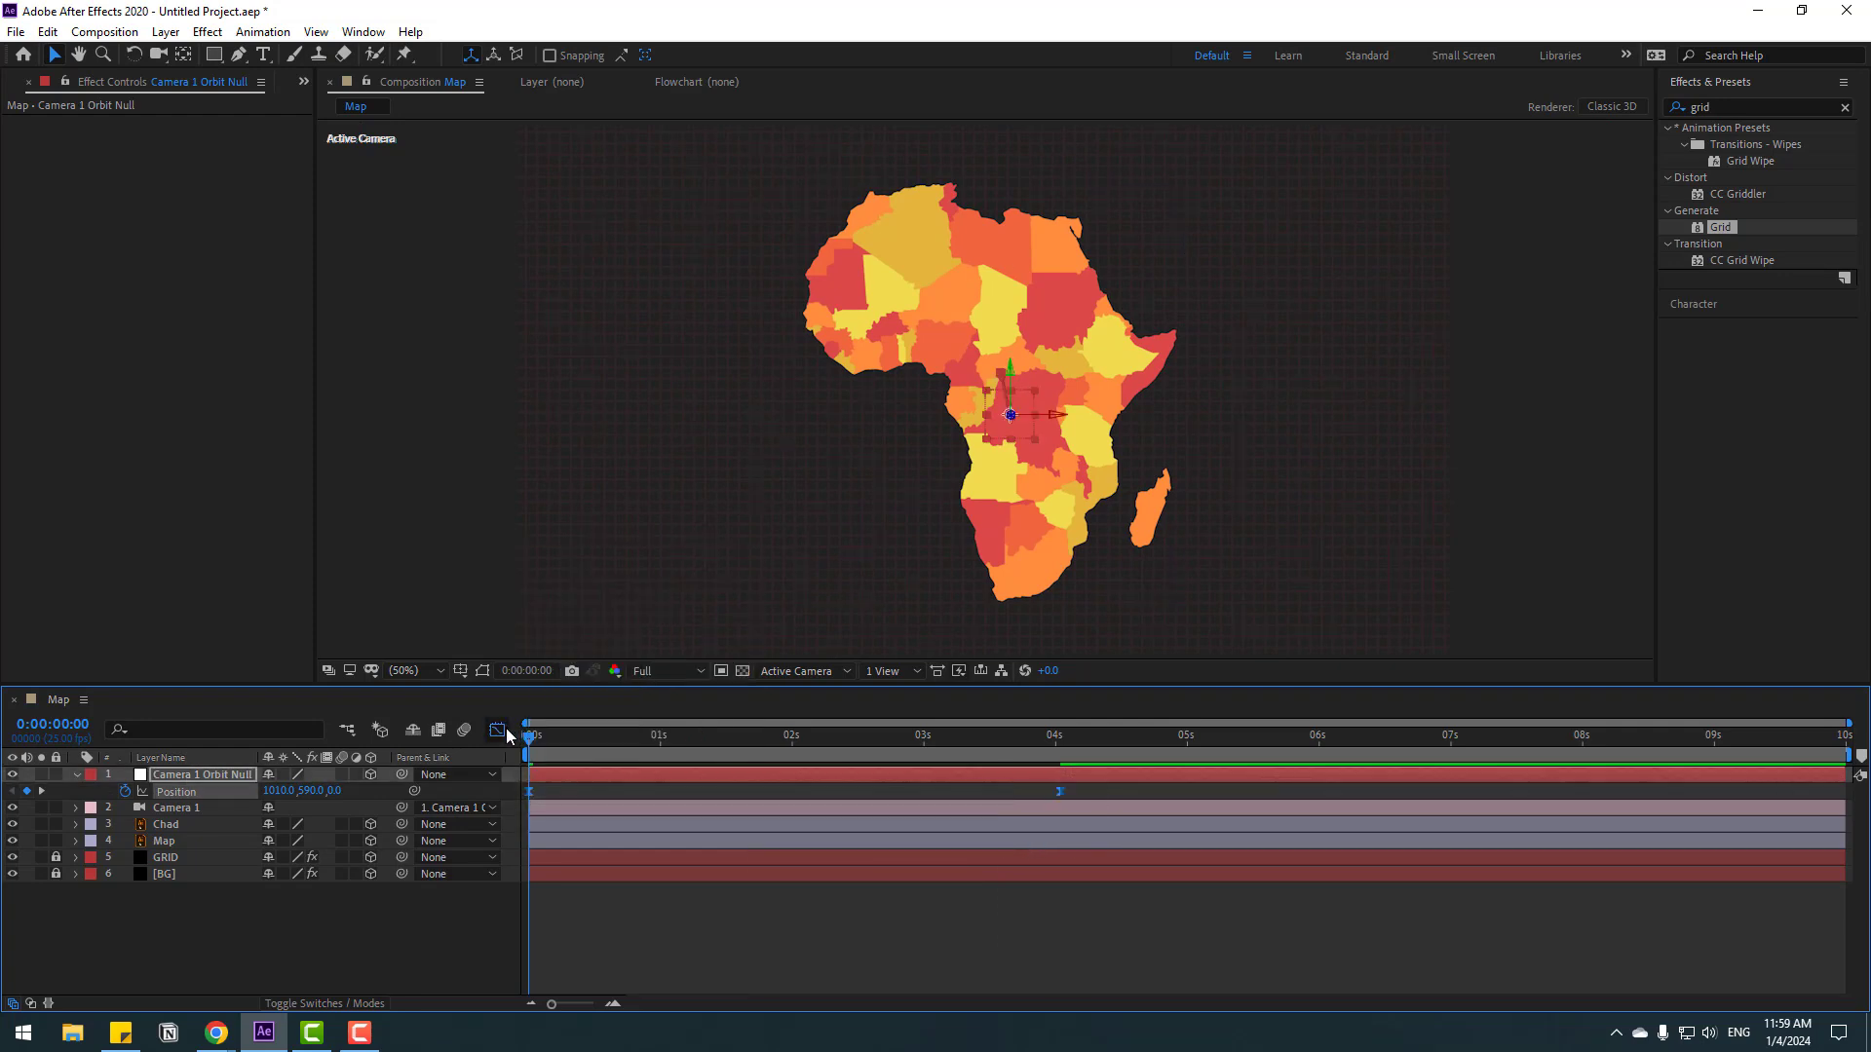
pyautogui.click(498, 731)
pyautogui.moveTo(1050, 955); pyautogui.dragTo(794, 951)
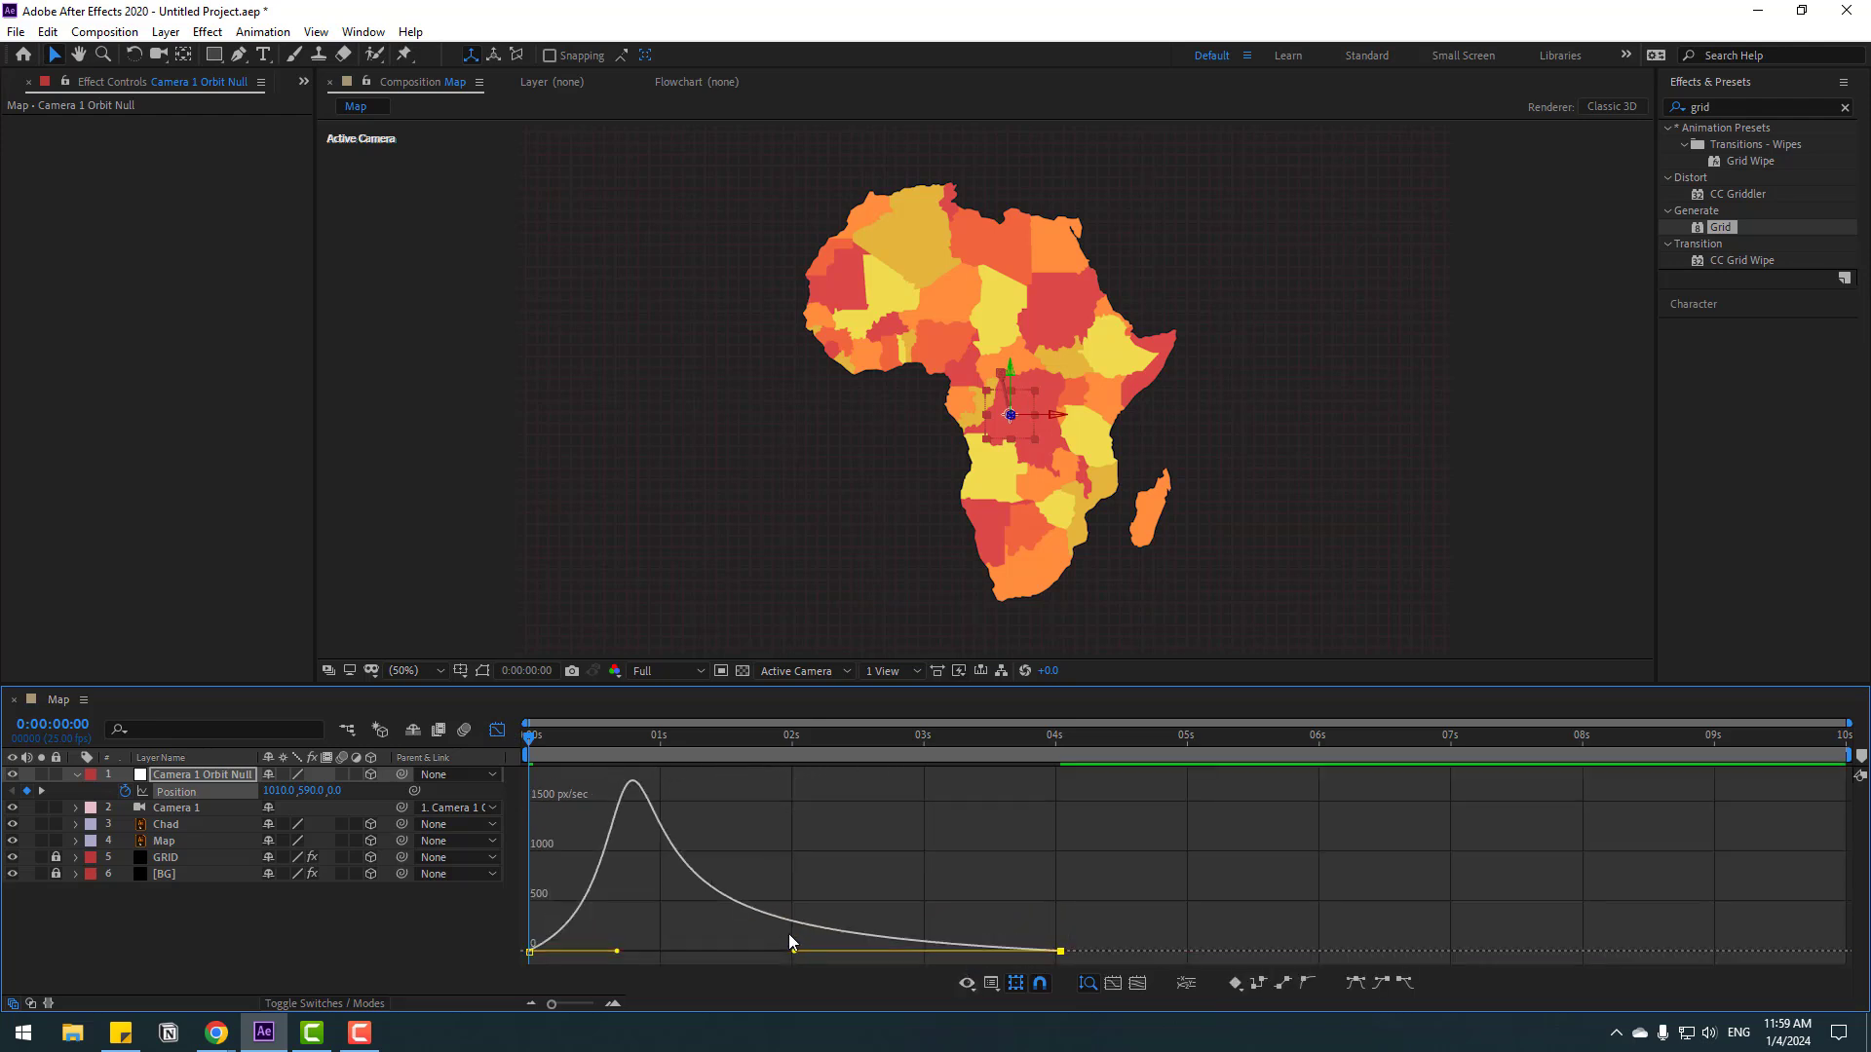
# Preview the camera push-in from the start at Quarter resolution.
pyautogui.press('space')
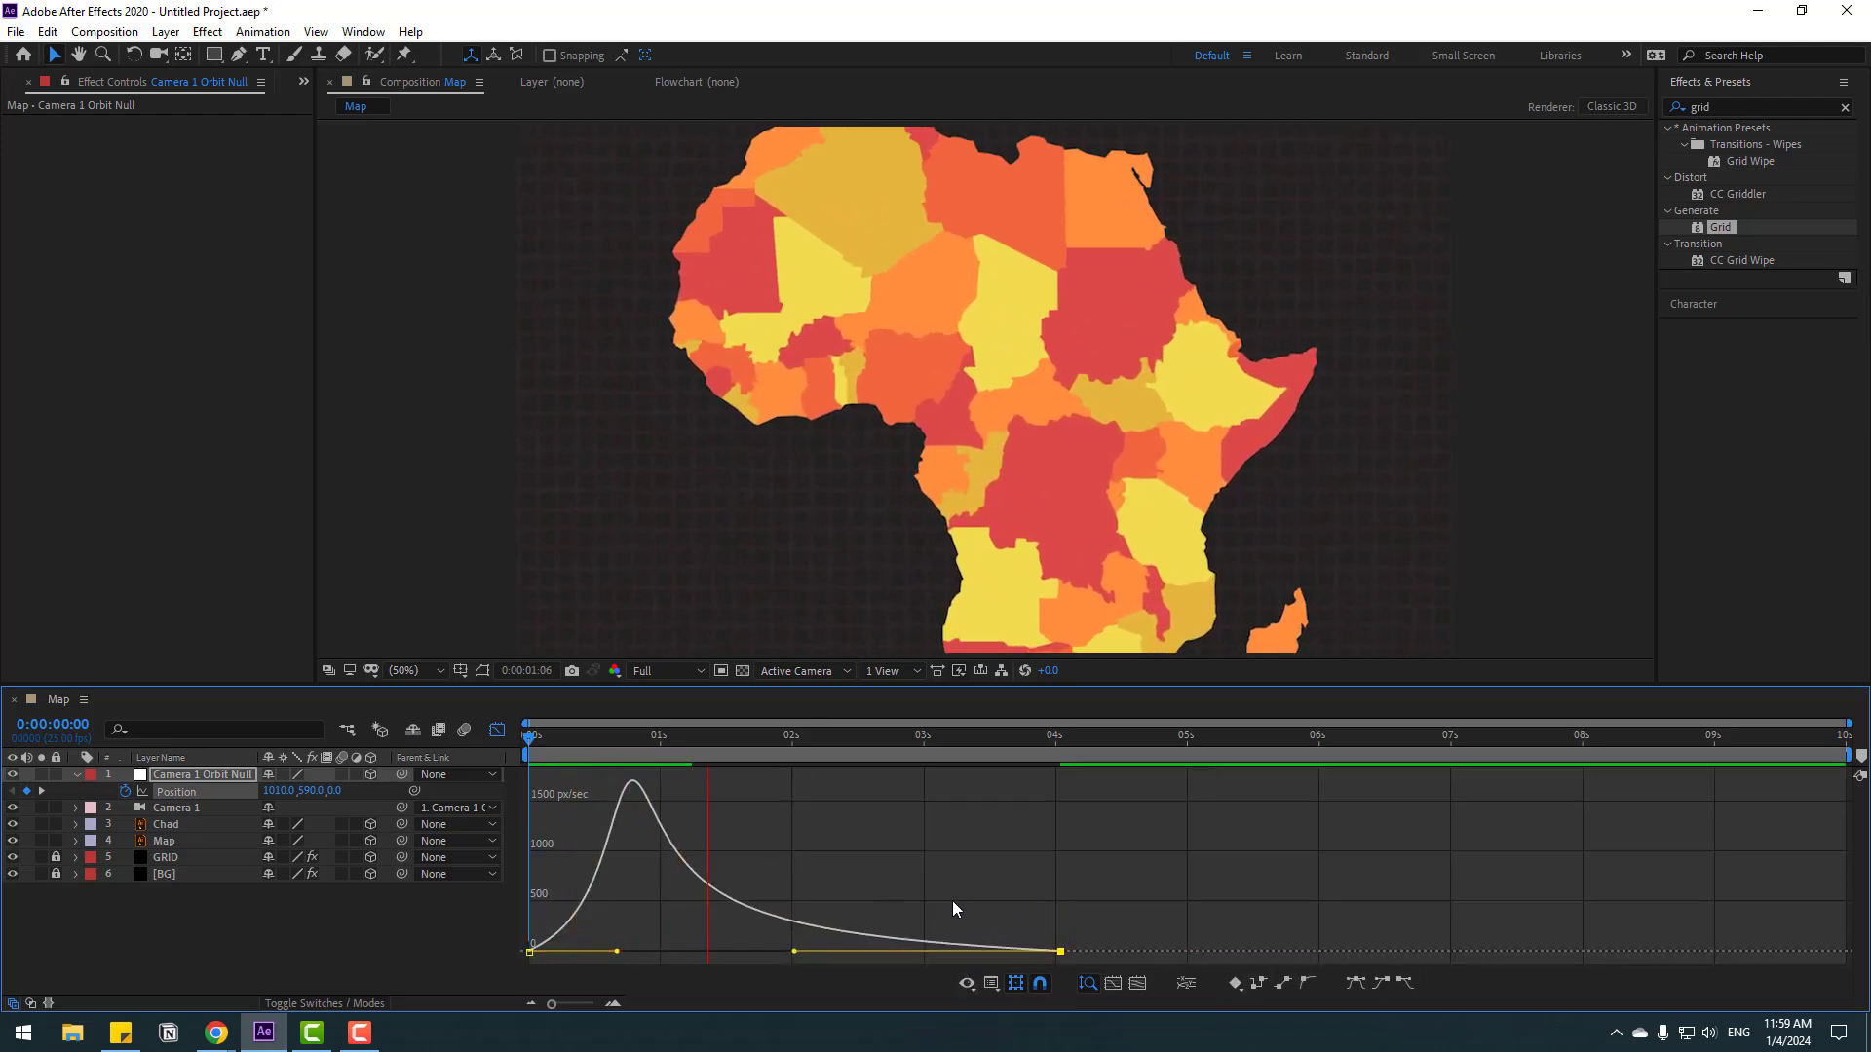
pyautogui.click(650, 670)
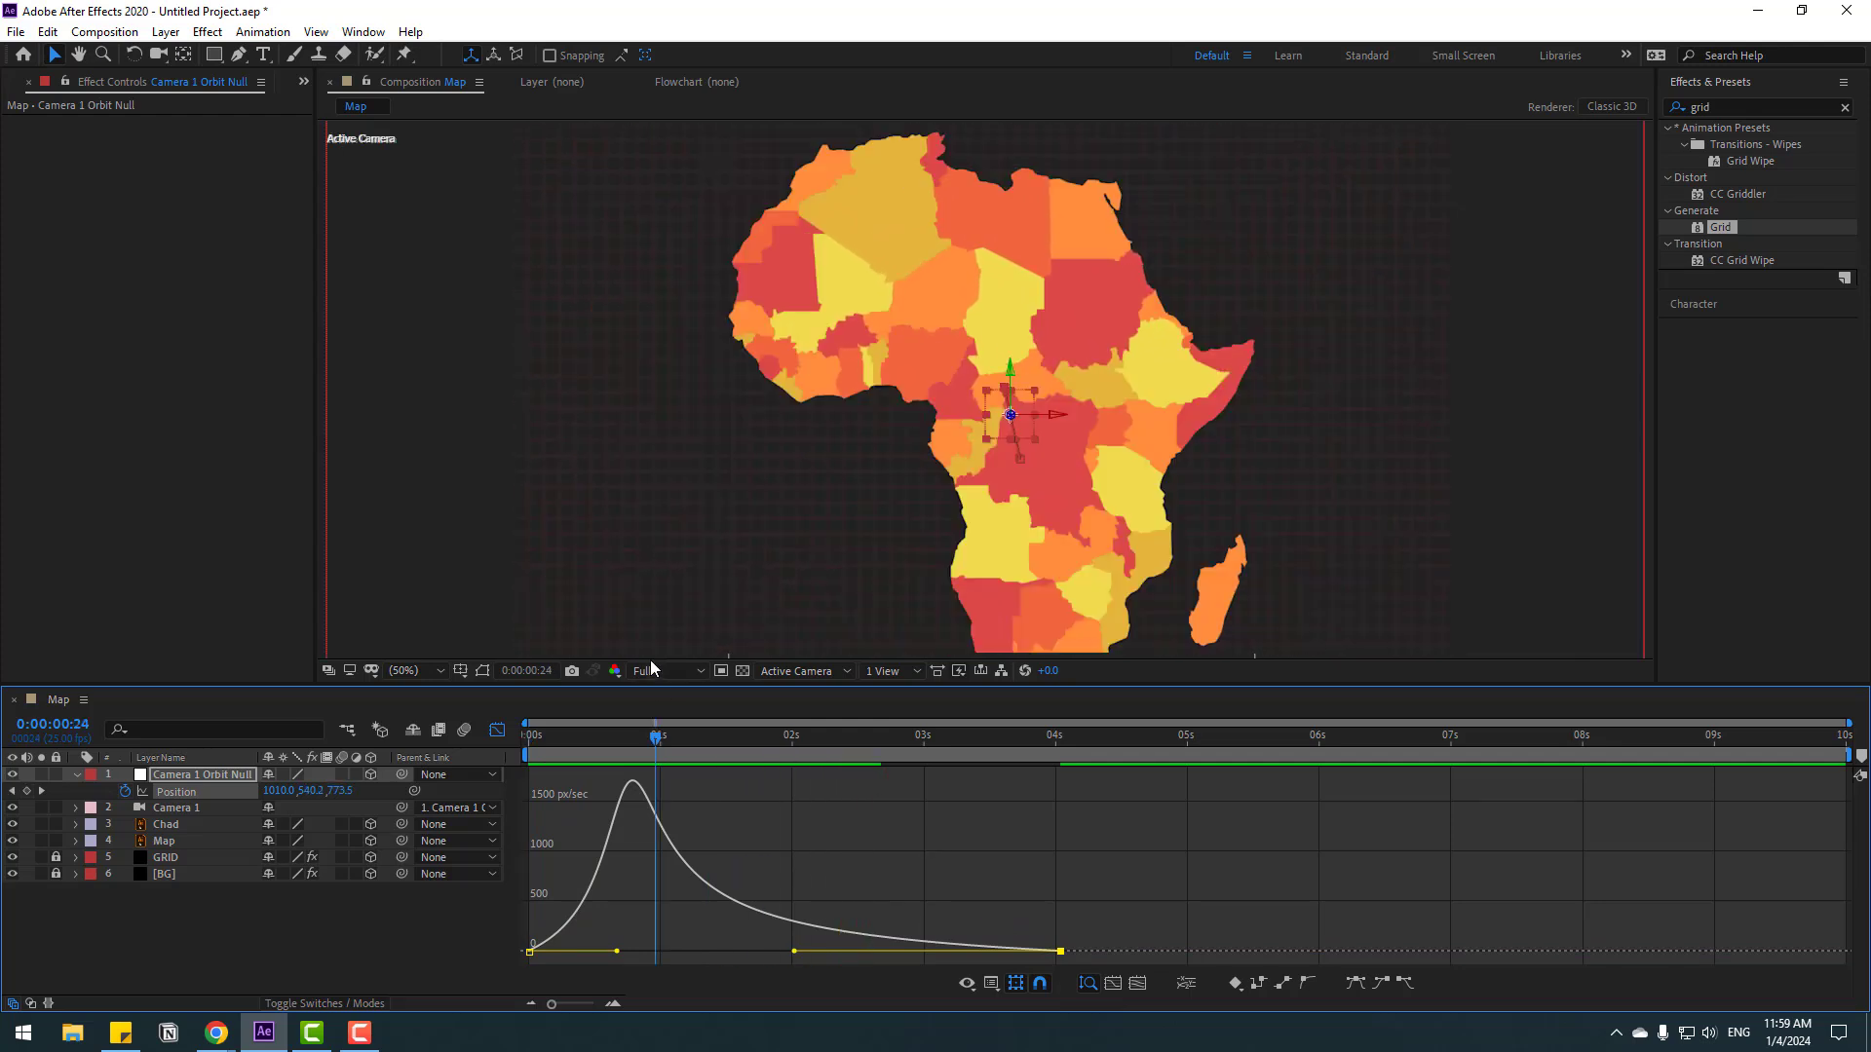
pyautogui.click(643, 780)
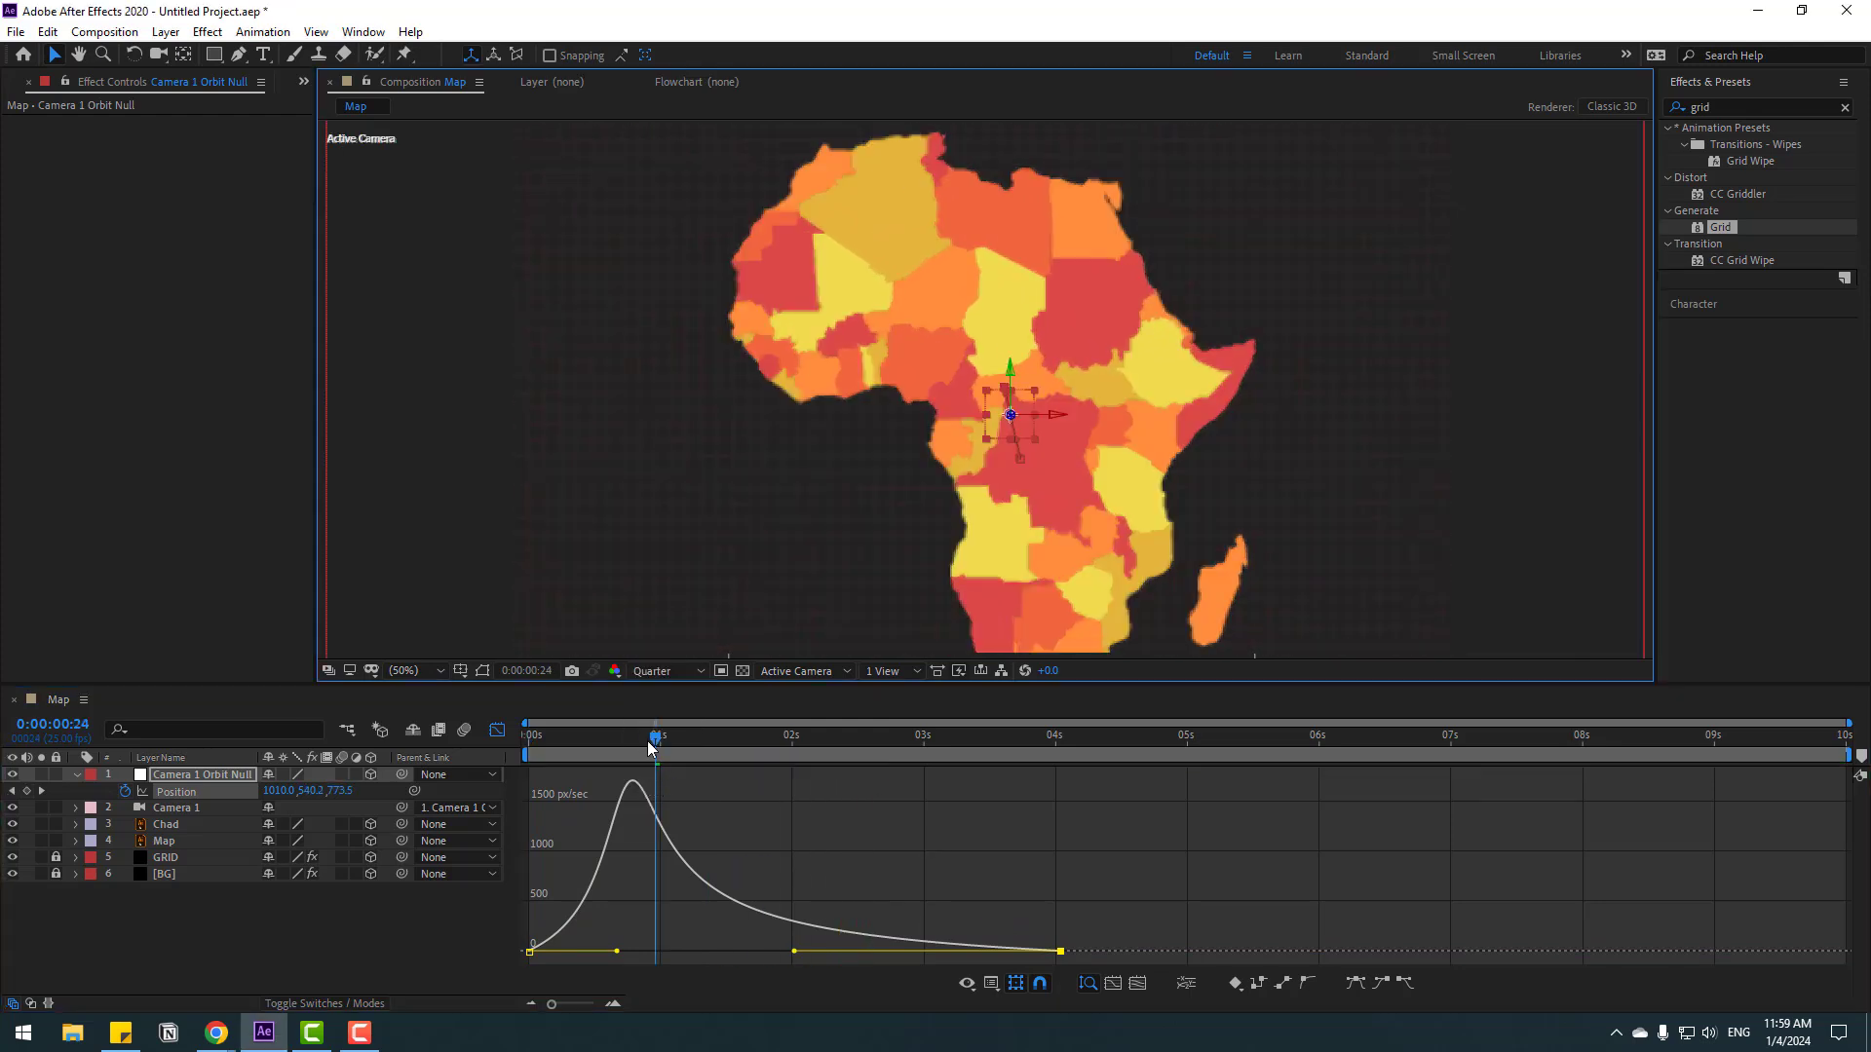
pyautogui.press('Home')
pyautogui.press('space')
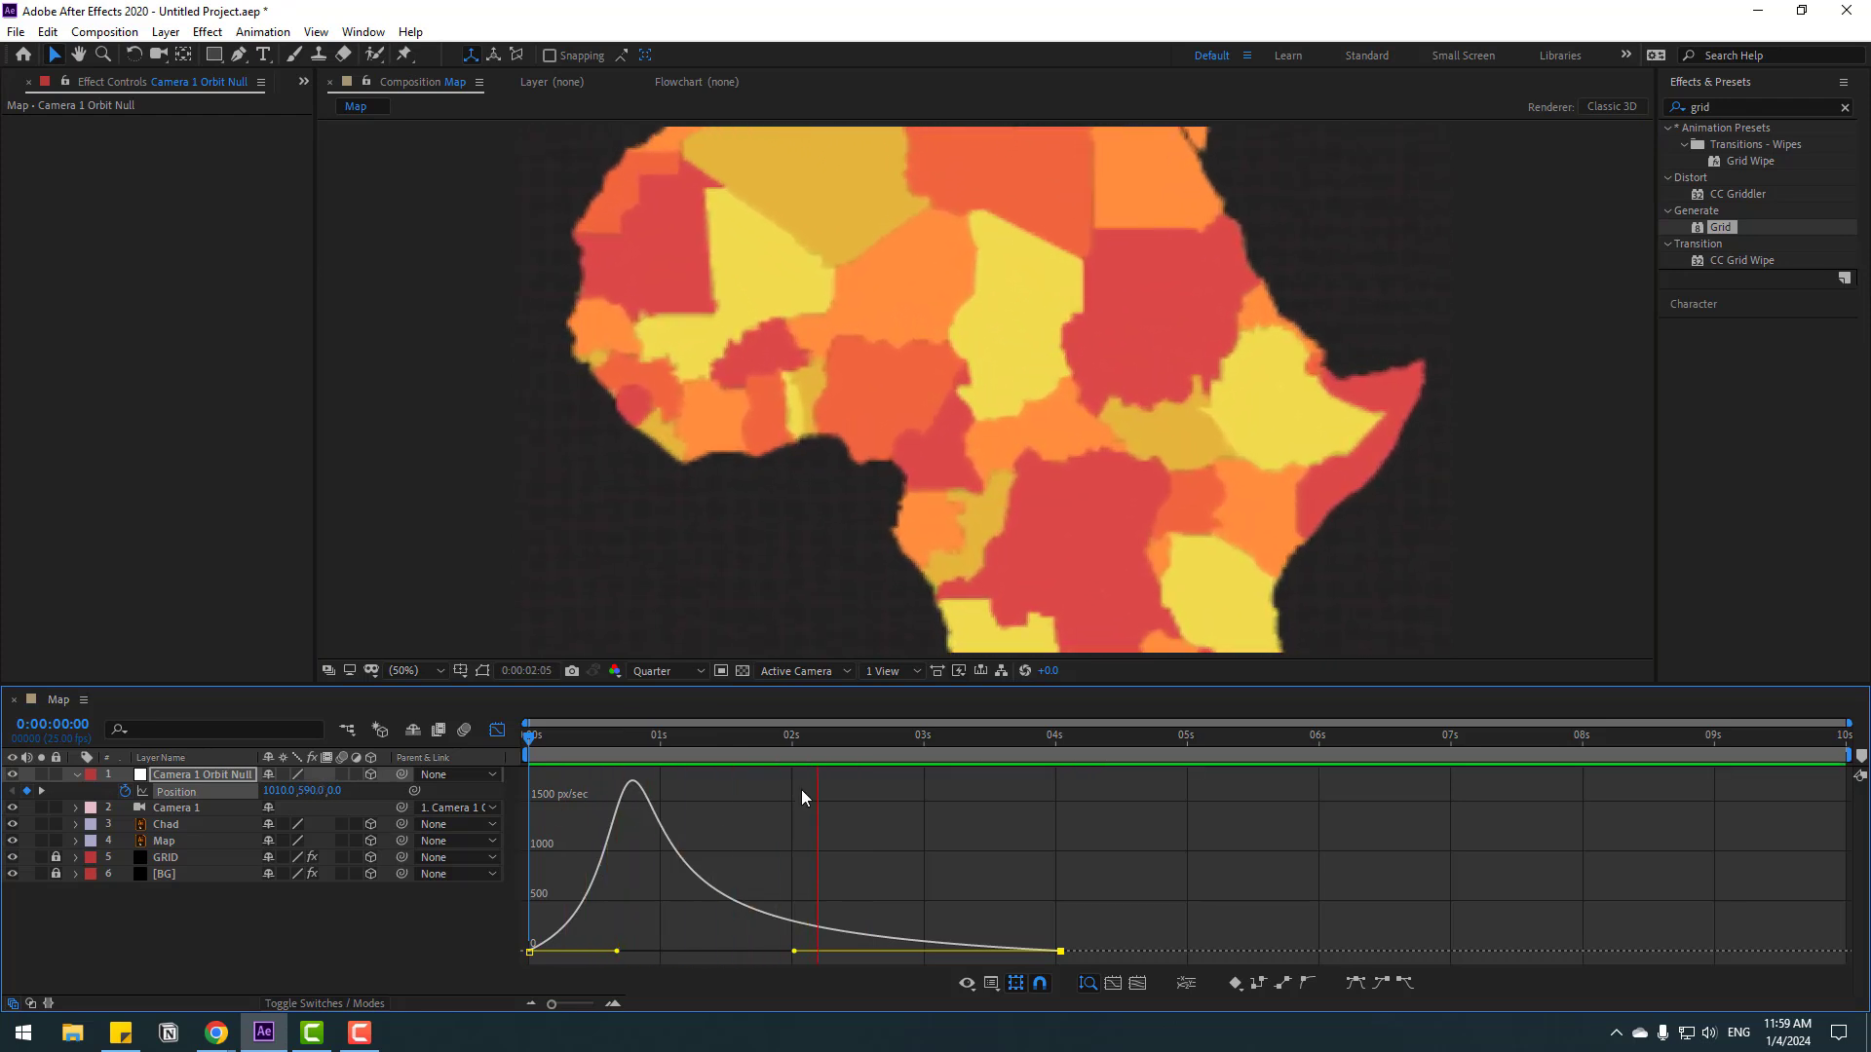
pyautogui.press('space')
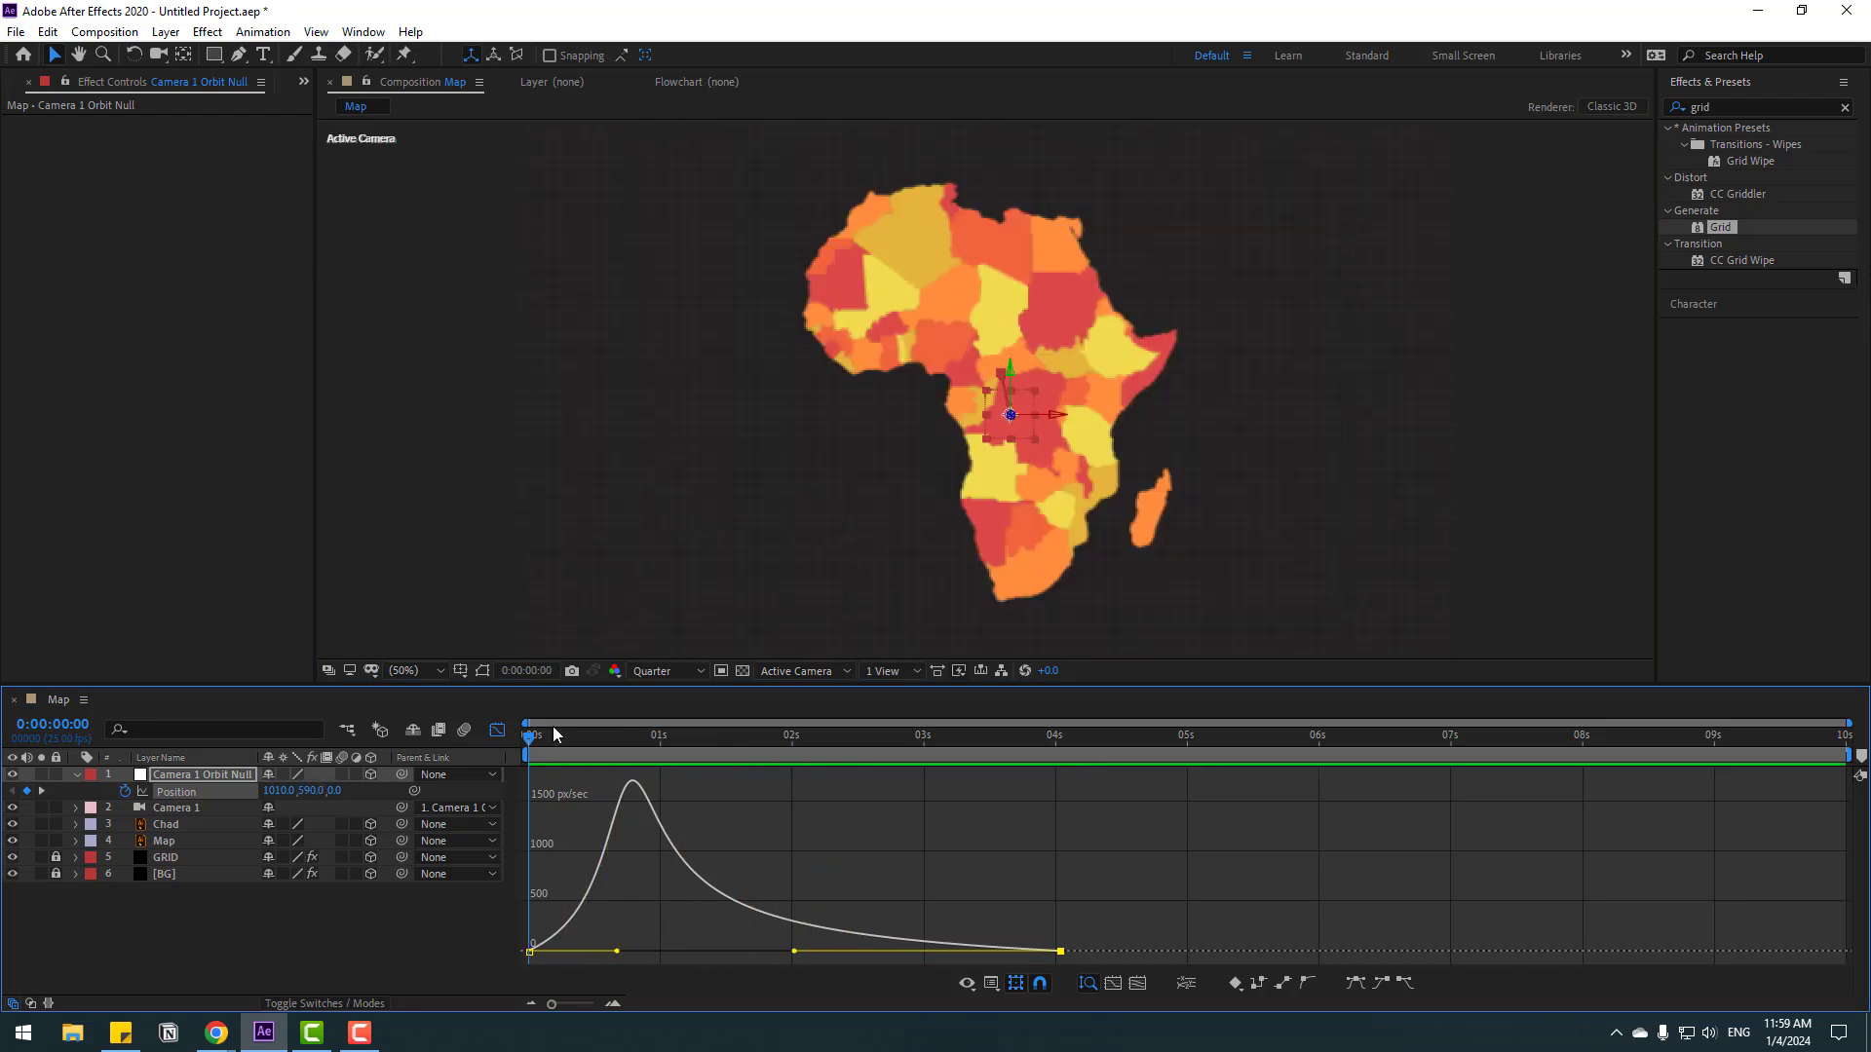
pyautogui.click(499, 733)
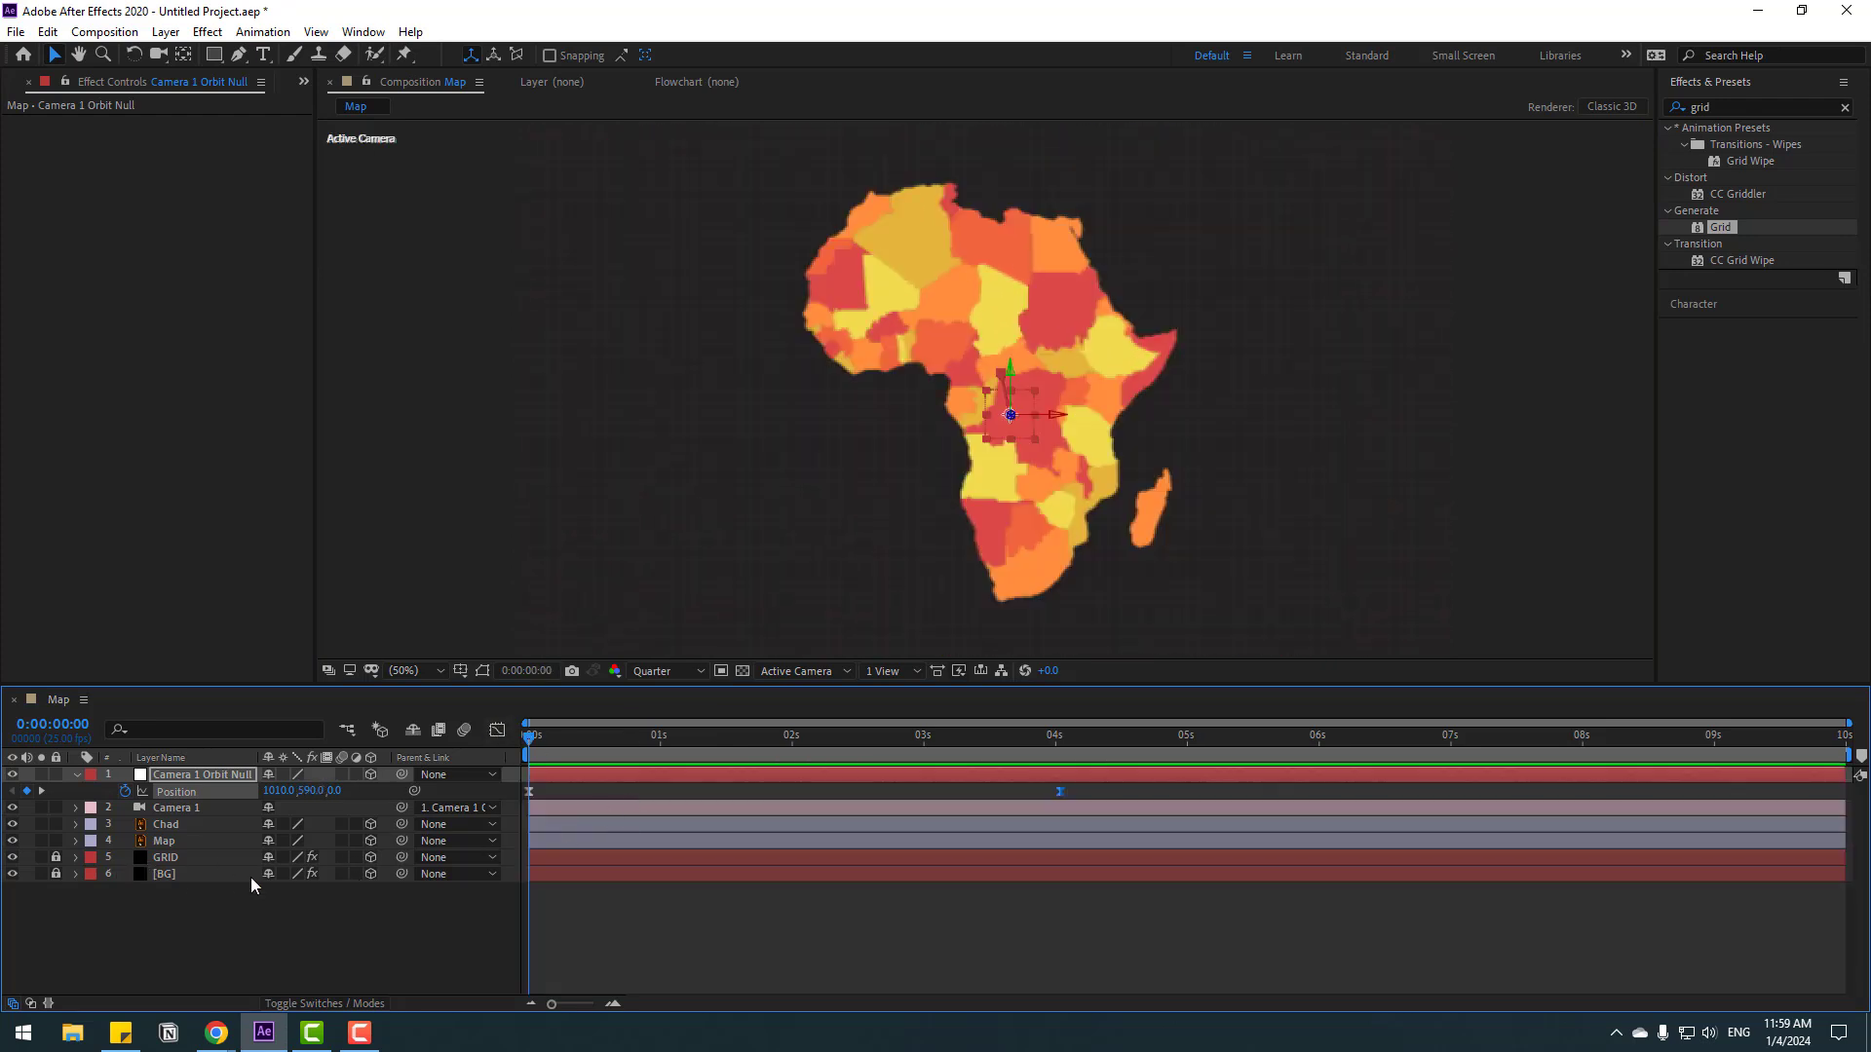
# Parent Chad to Map, keyframe Map's rotation, and tilt it back −45° X at 4:01.
pyautogui.click(164, 826)
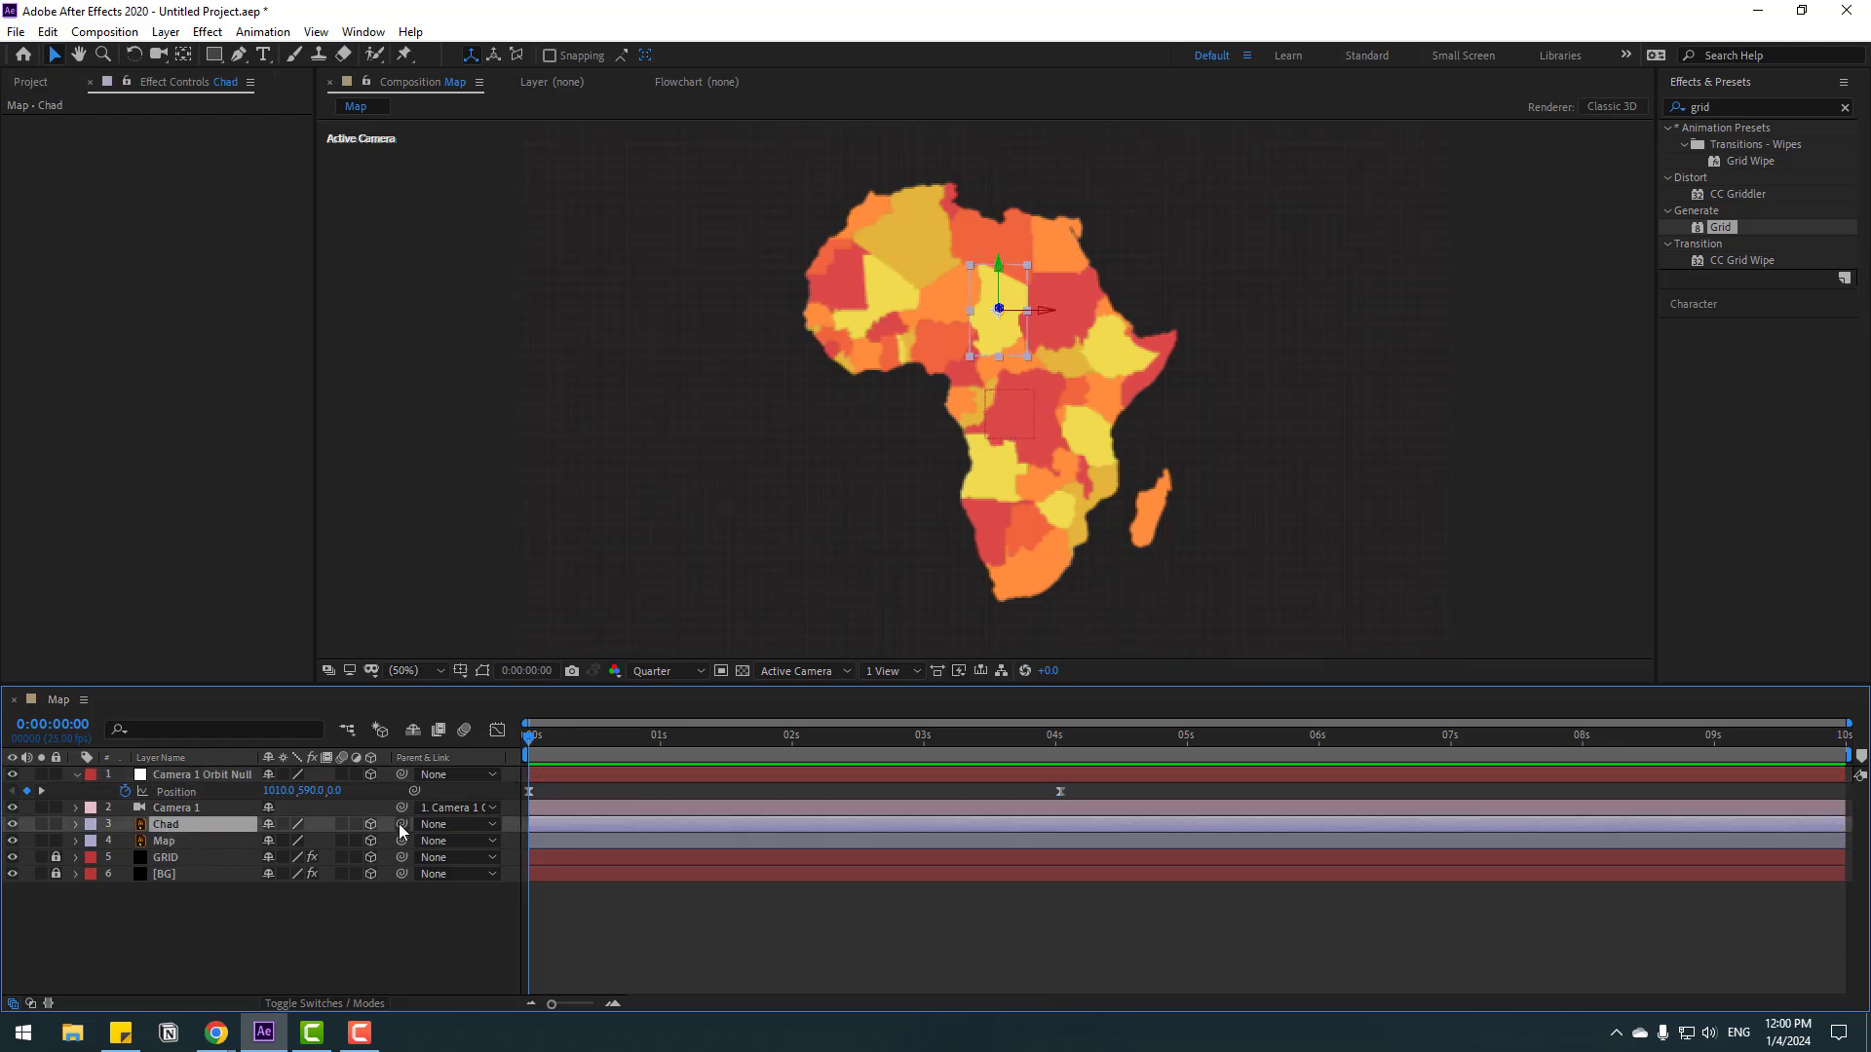
pyautogui.moveTo(402, 824); pyautogui.dragTo(165, 844)
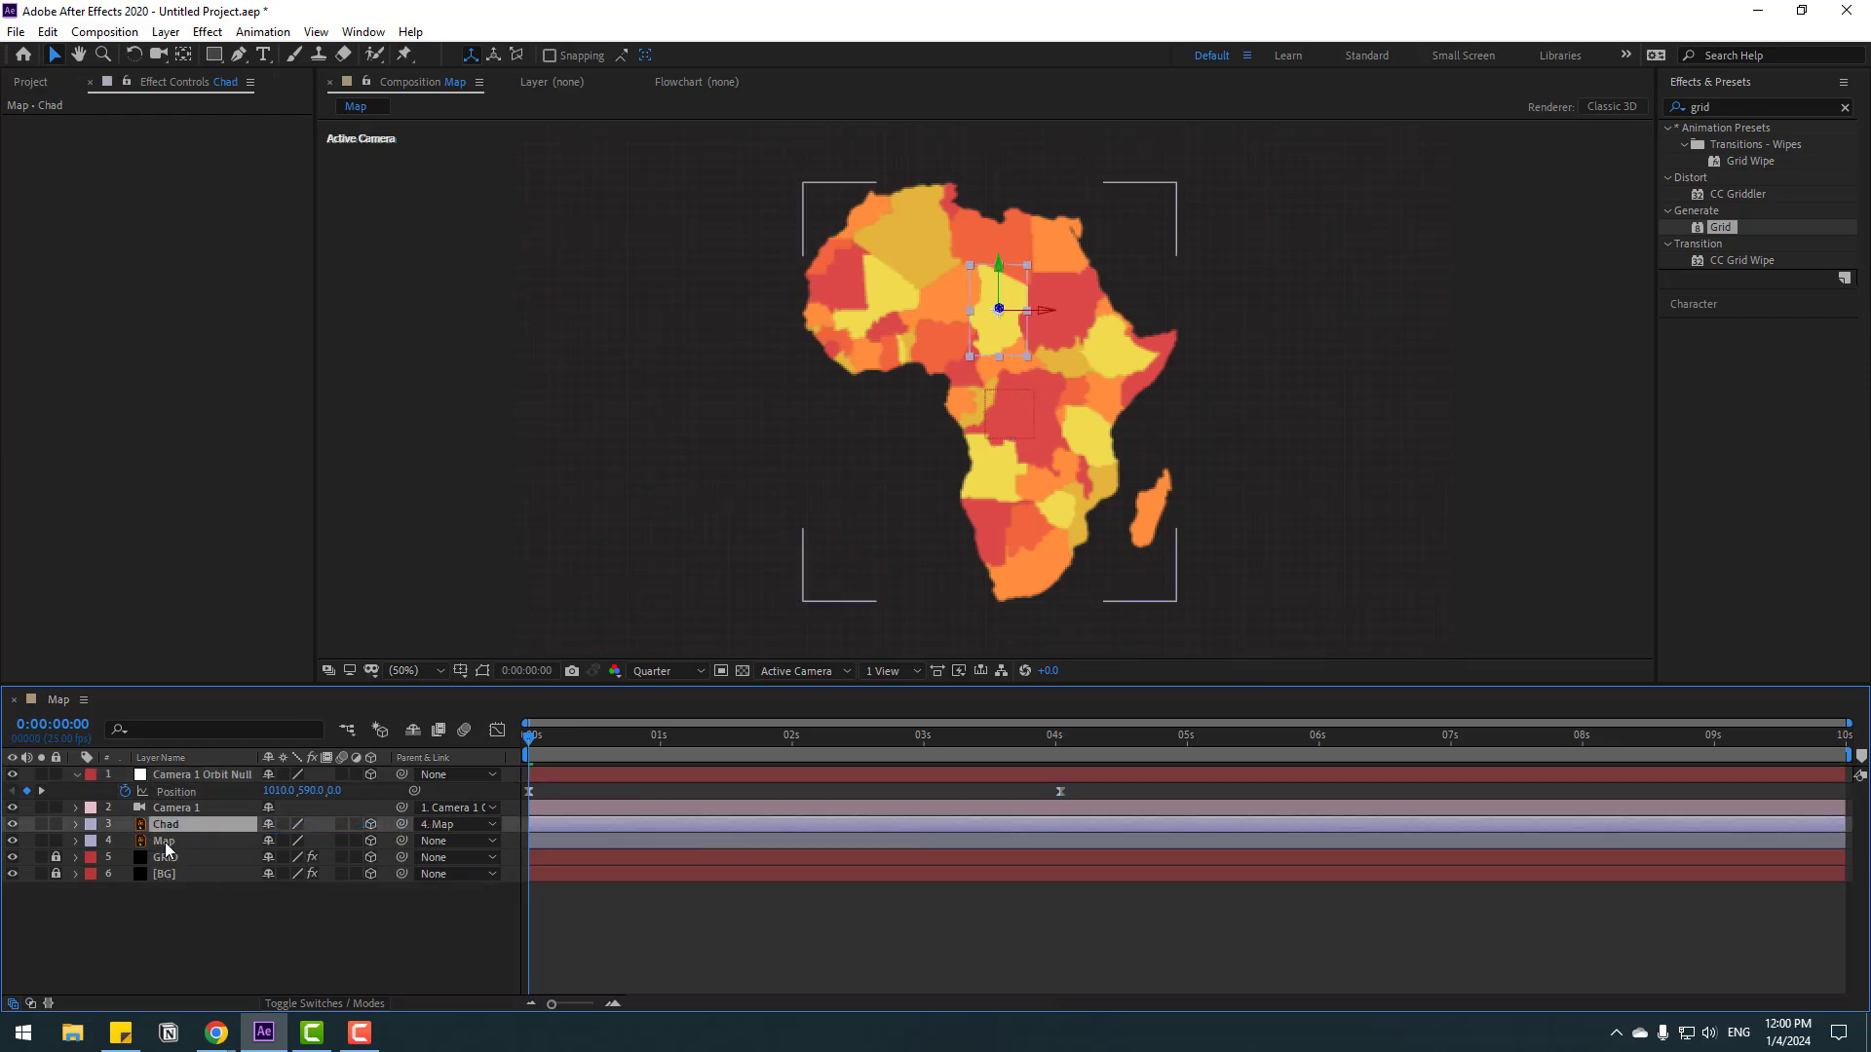
pyautogui.click(166, 842)
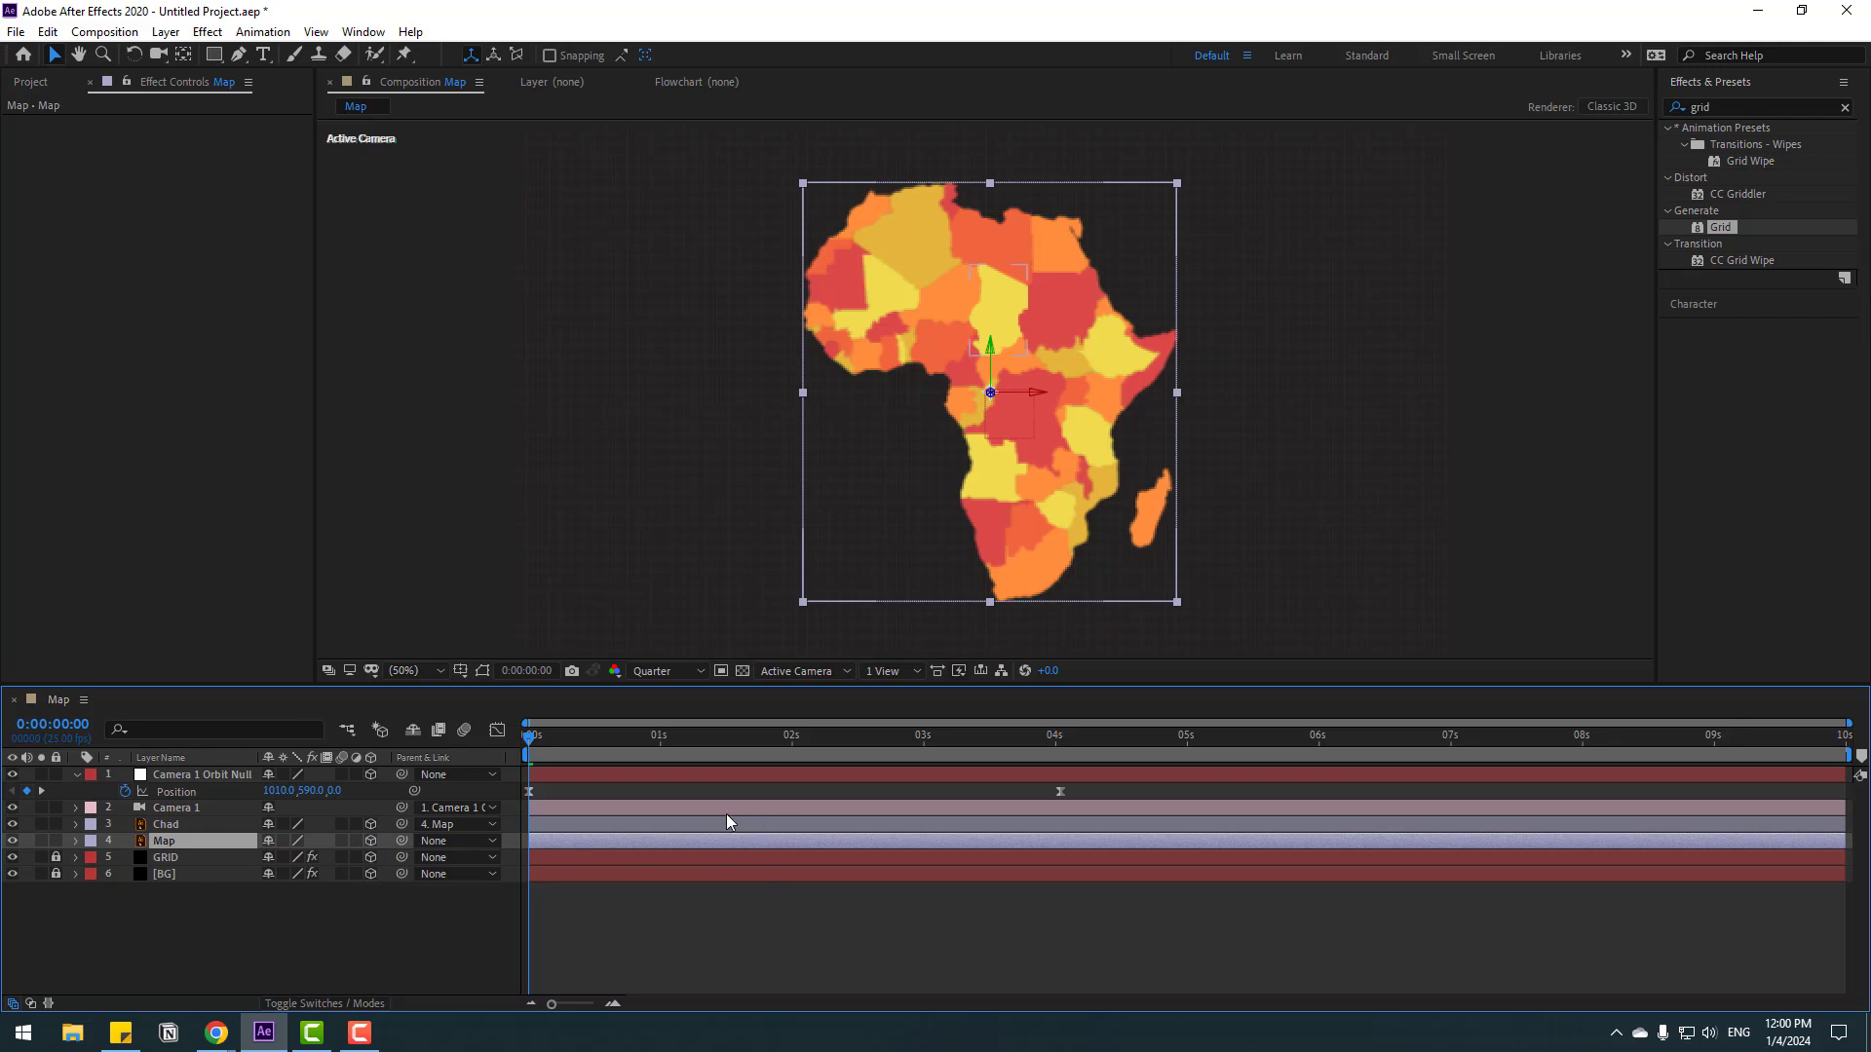
pyautogui.press('r')
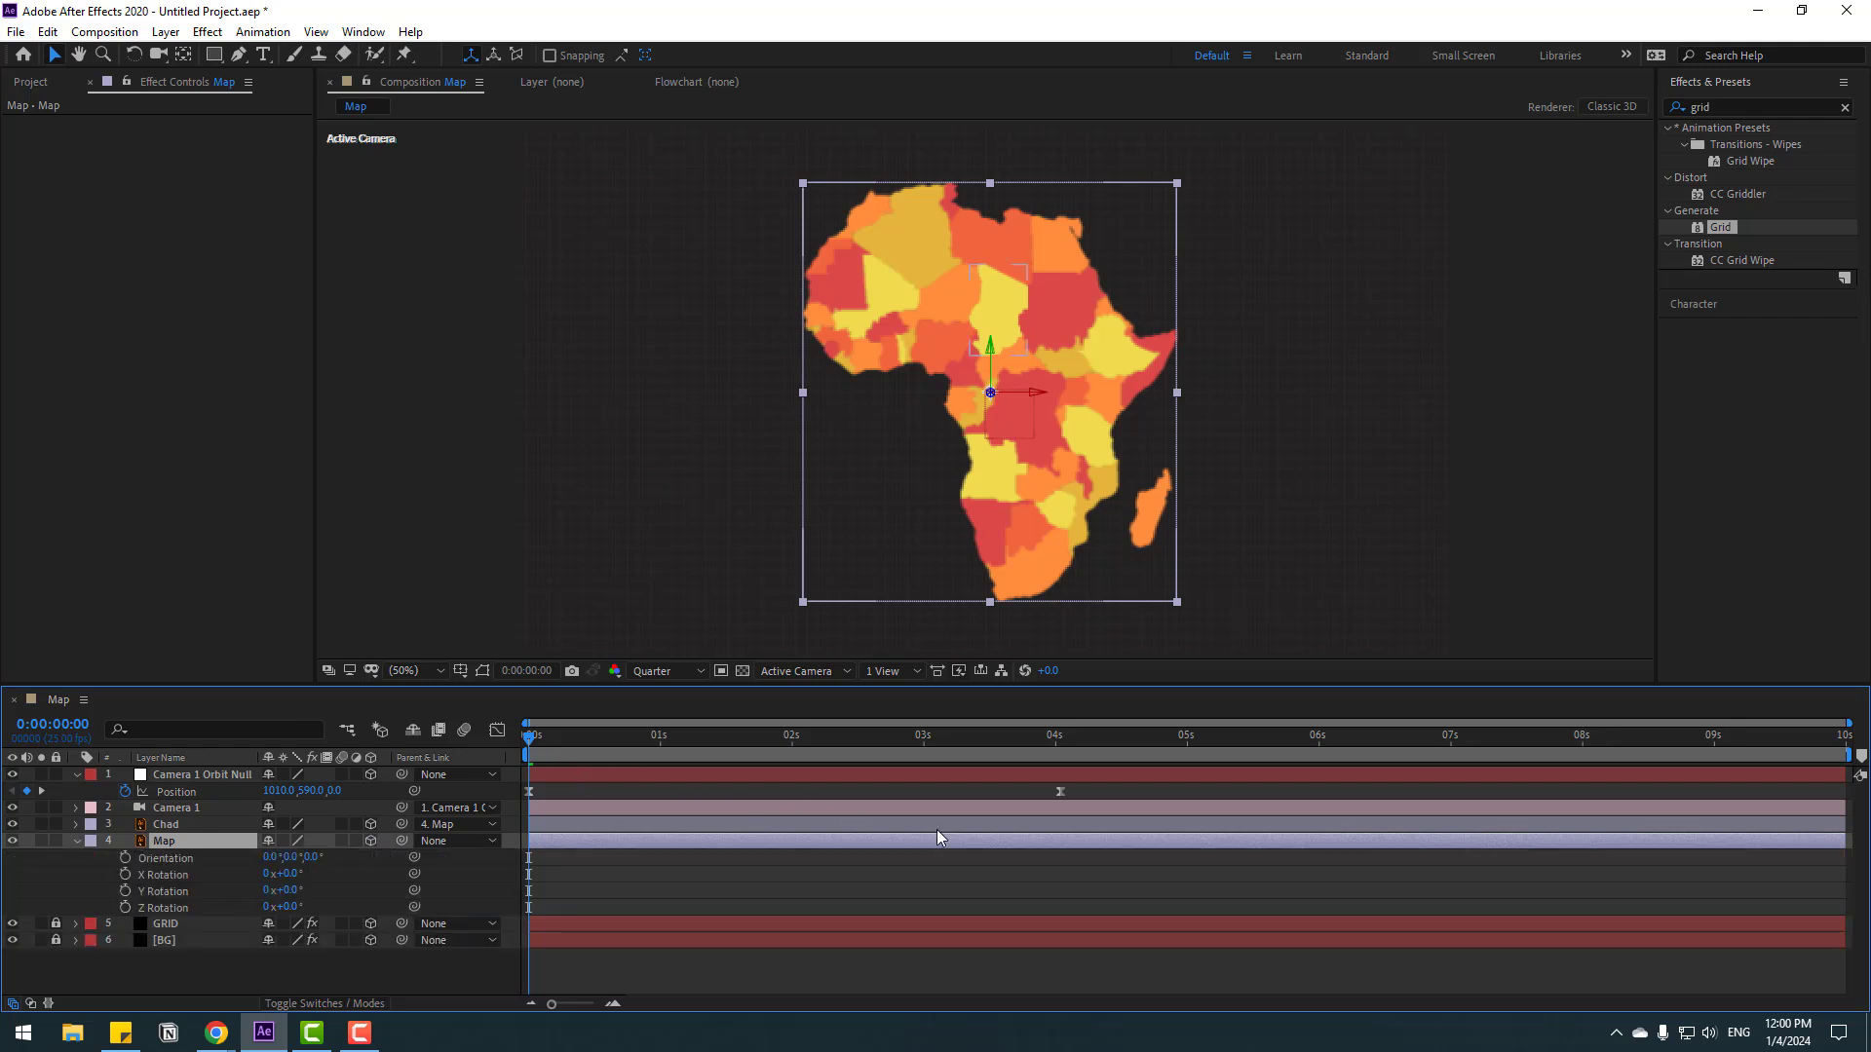
pyautogui.click(125, 874)
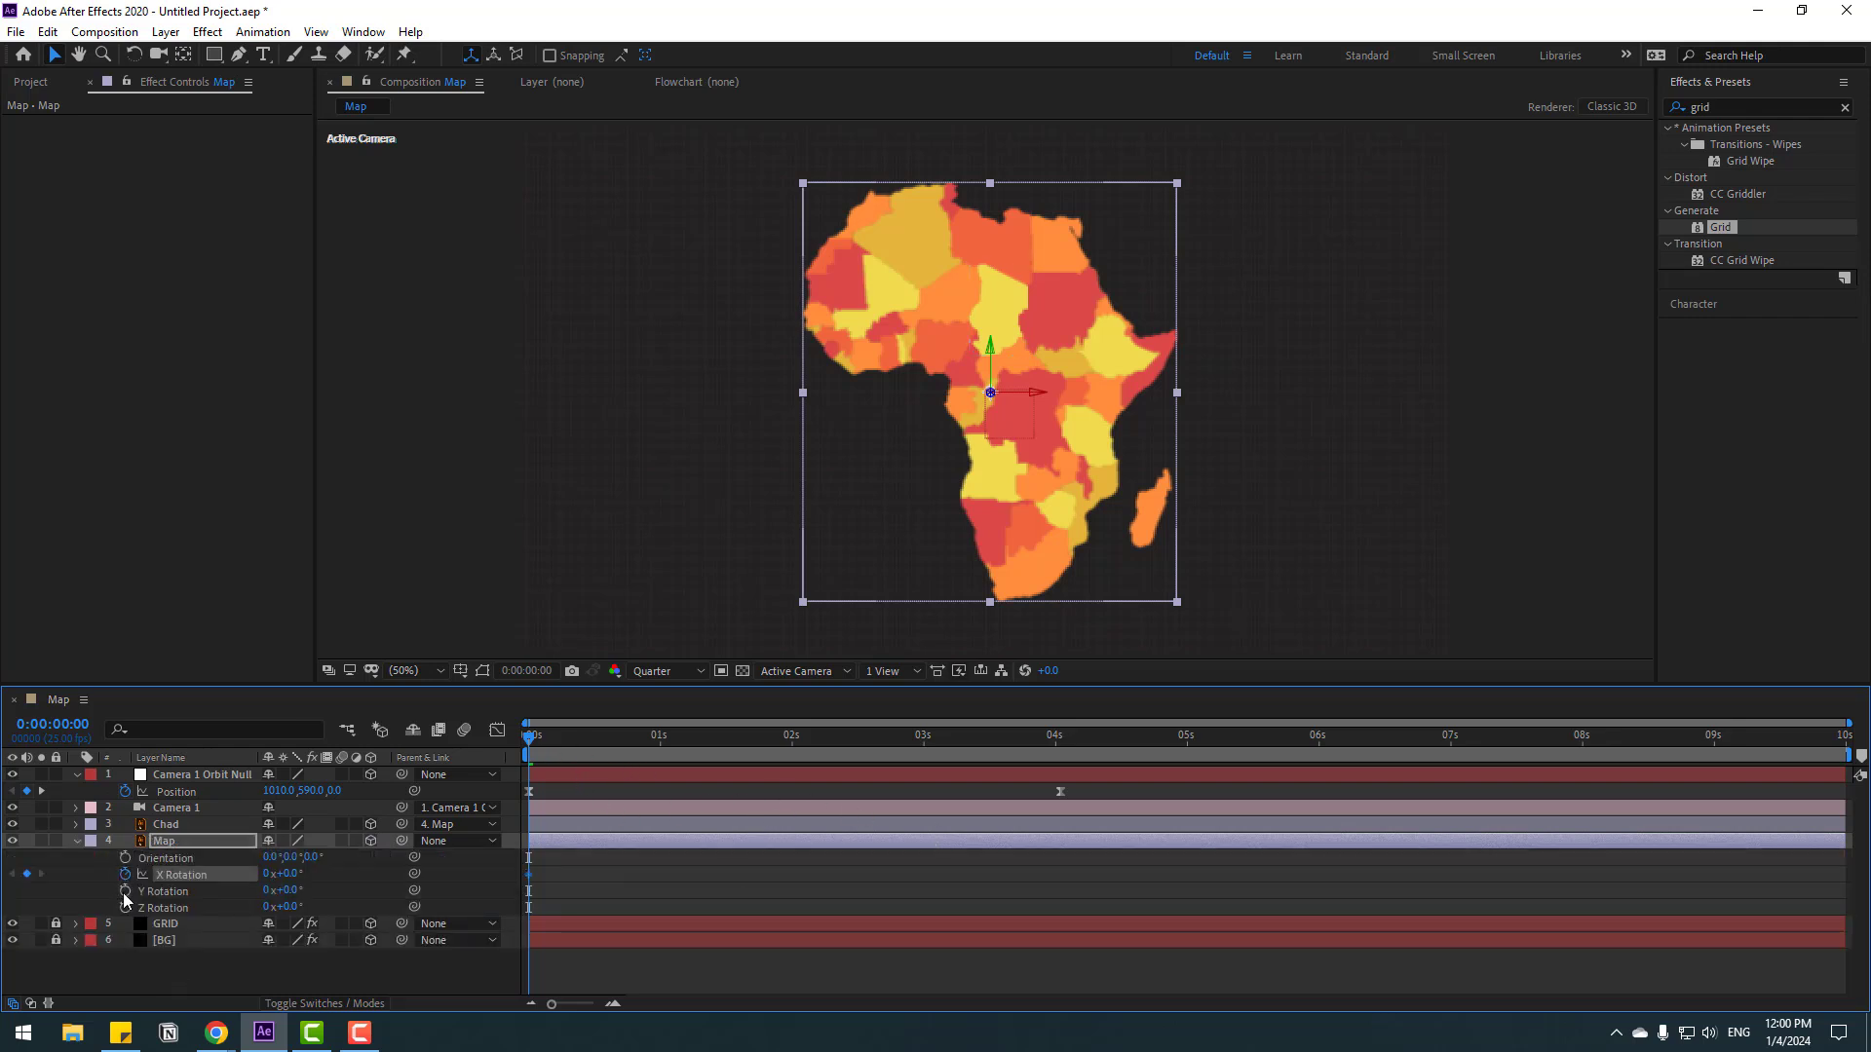
pyautogui.click(125, 890)
pyautogui.click(125, 907)
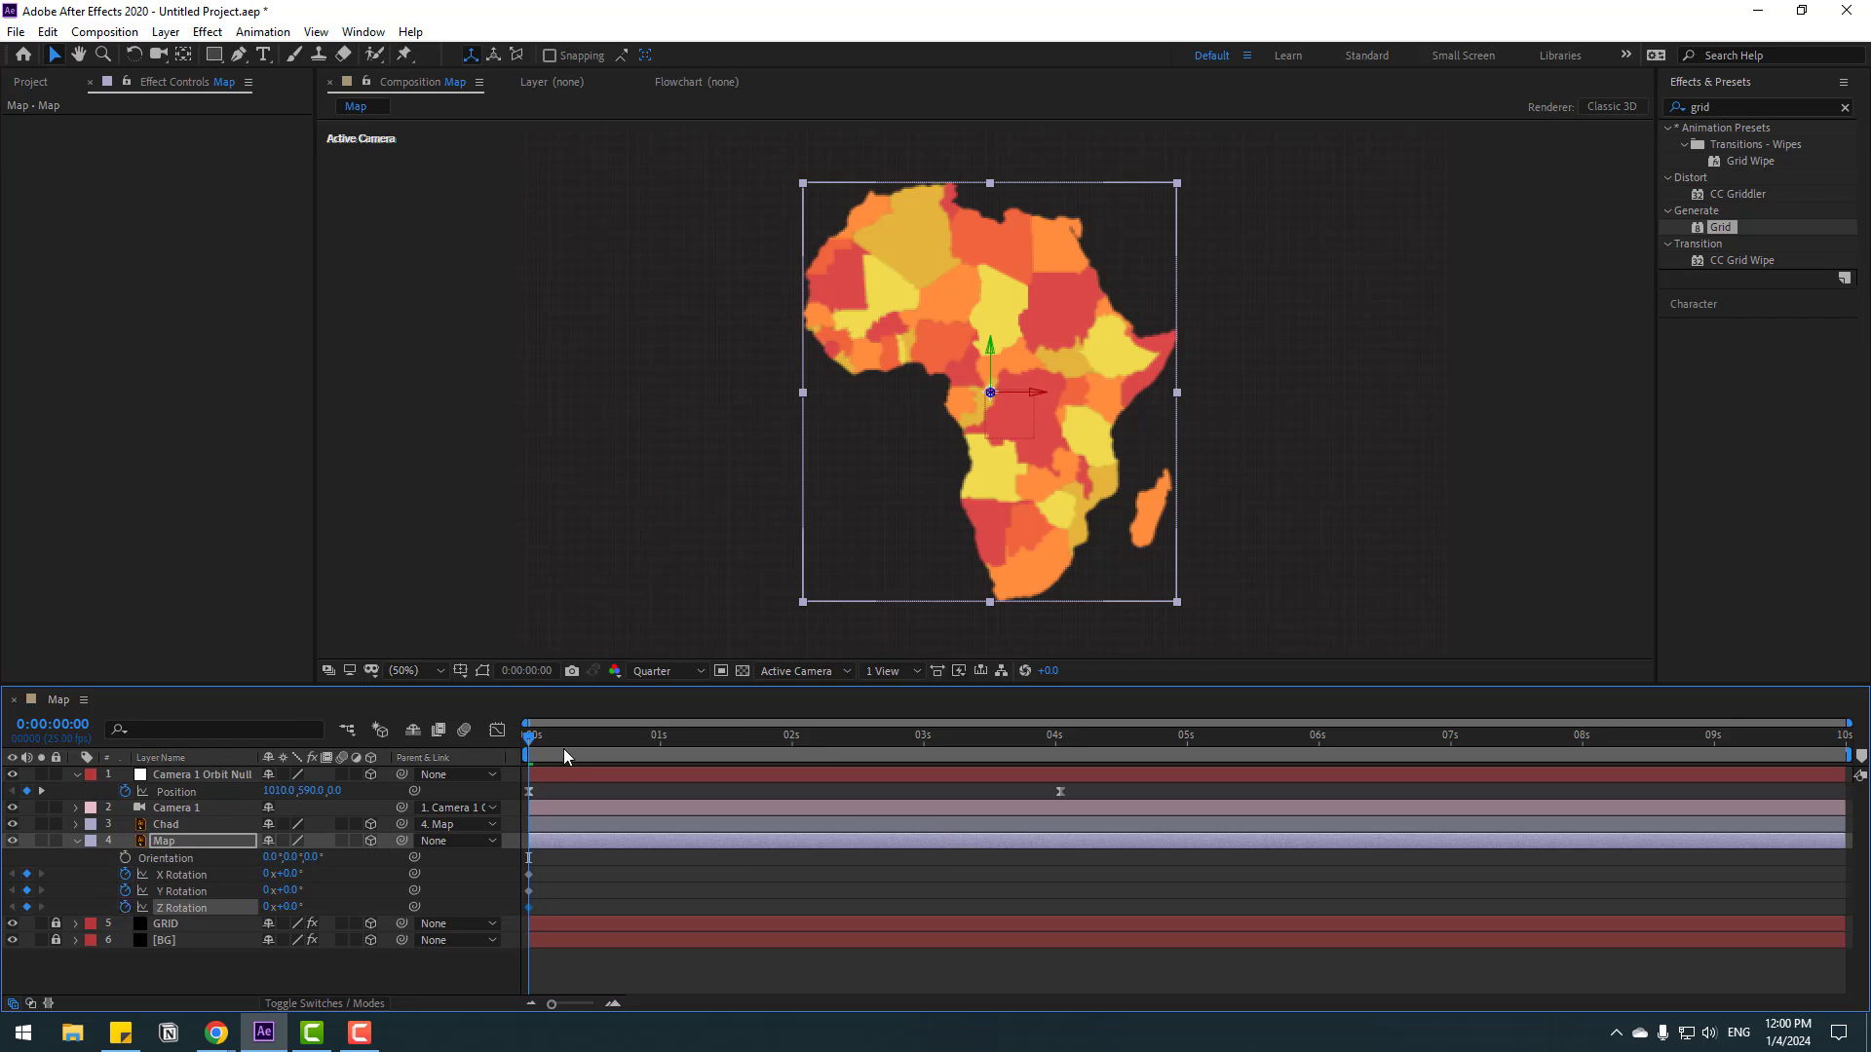
pyautogui.moveTo(563, 748); pyautogui.dragTo(1060, 748)
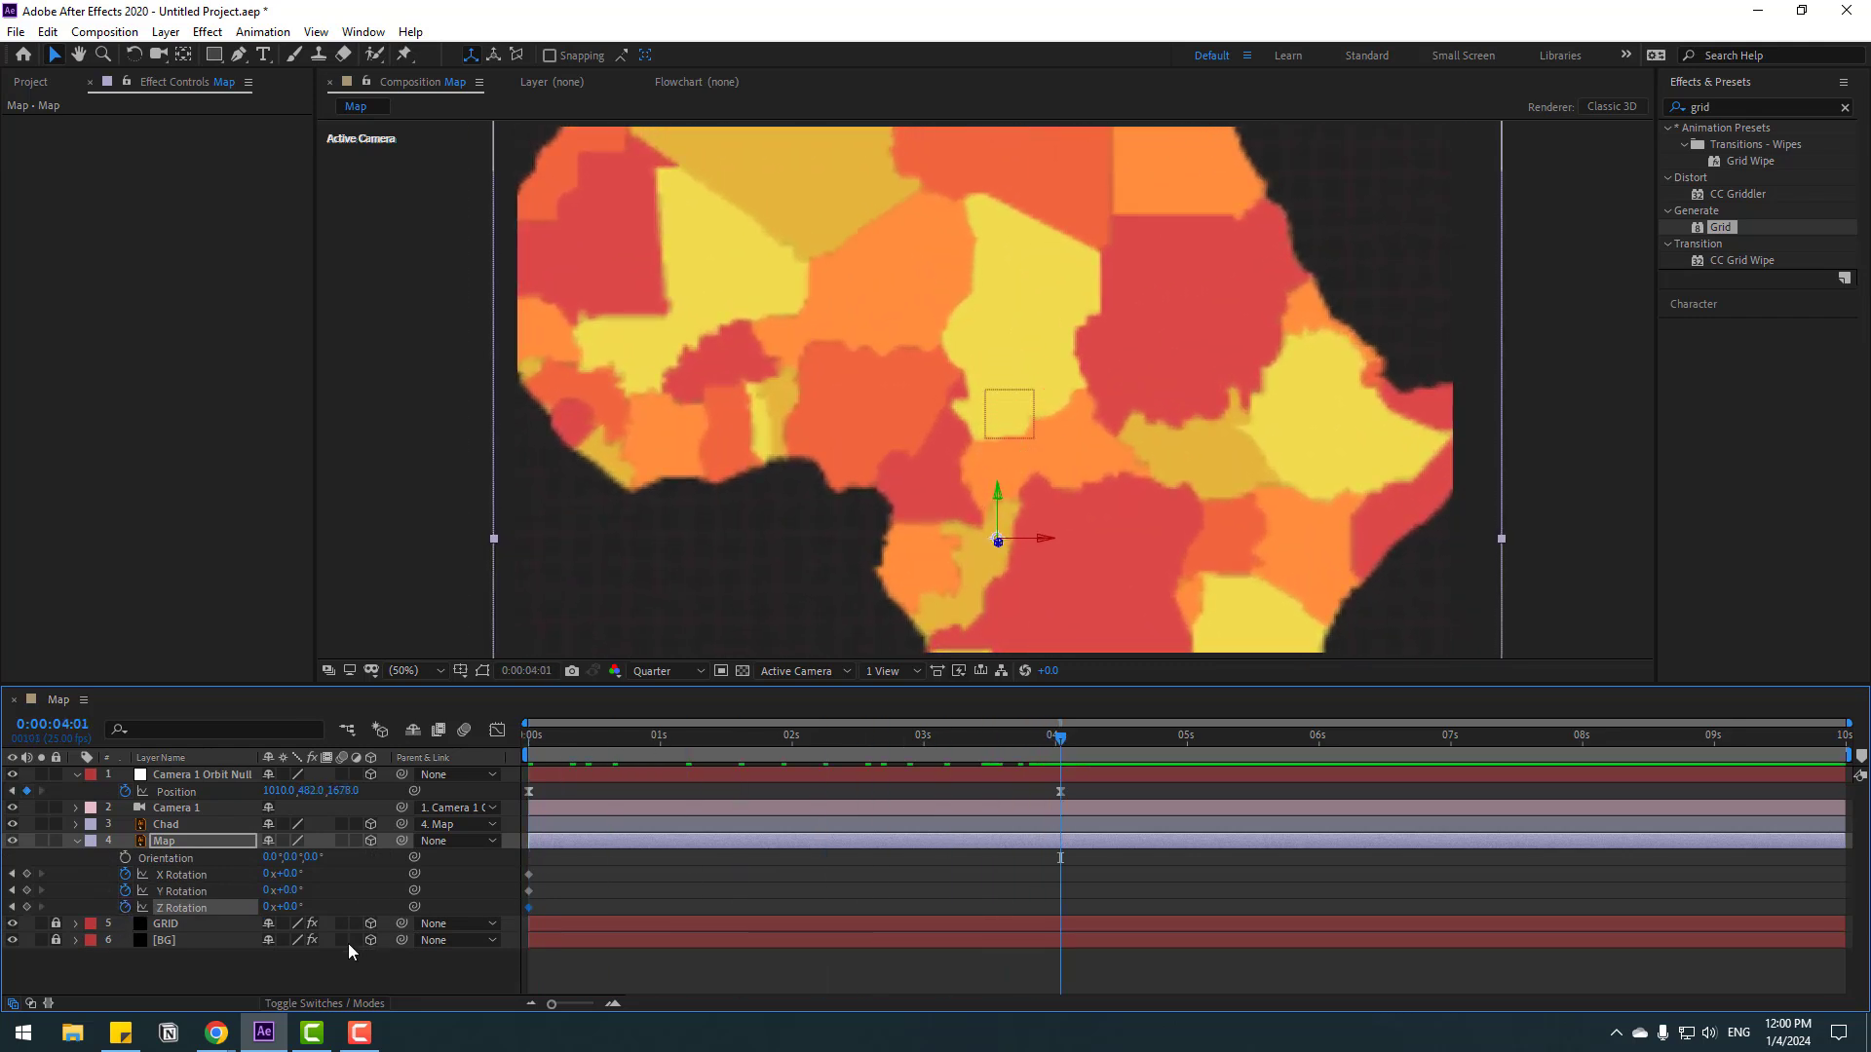
pyautogui.moveTo(287, 874); pyautogui.dragTo(256, 883)
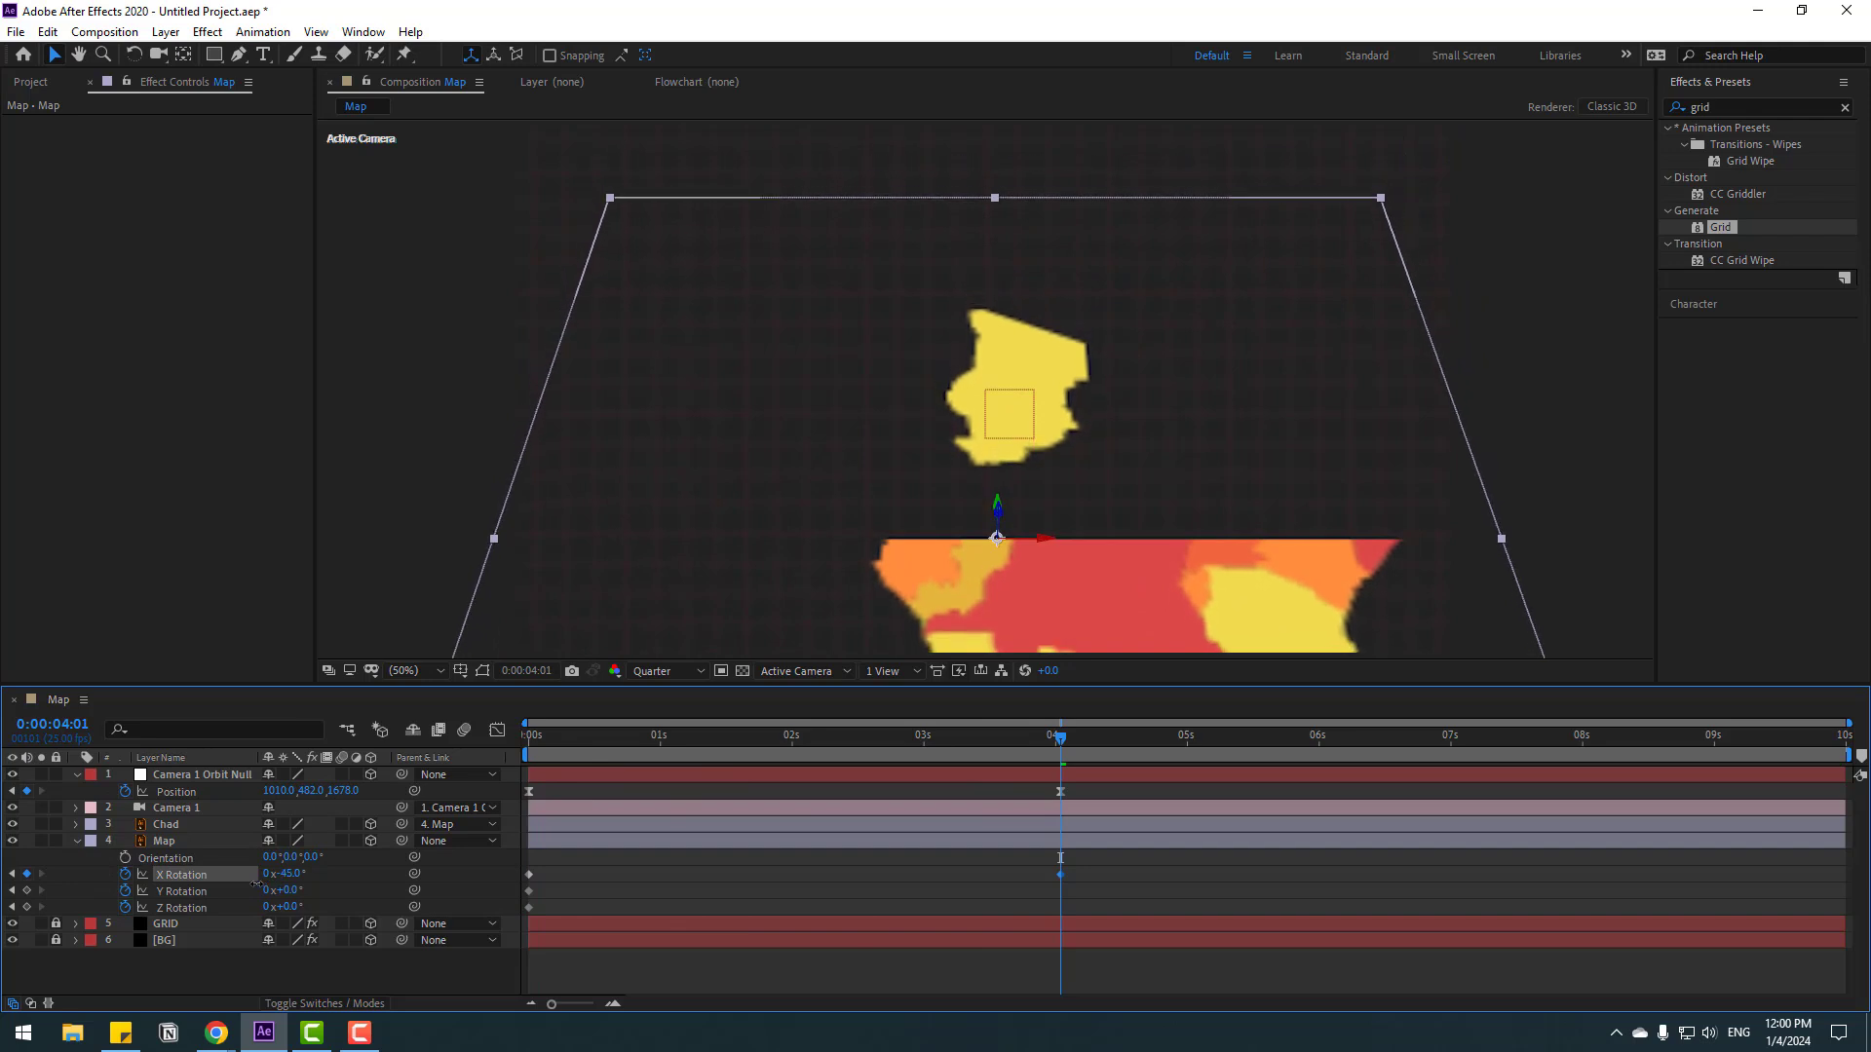
# Turn off 3D for the GRID and BG layers and lock them.
pyautogui.click(195, 841)
pyautogui.moveTo(1060, 741)
pyautogui.mouseDown()
pyautogui.moveTo(491, 764)
pyautogui.moveTo(1060, 746)
pyautogui.mouseUp()
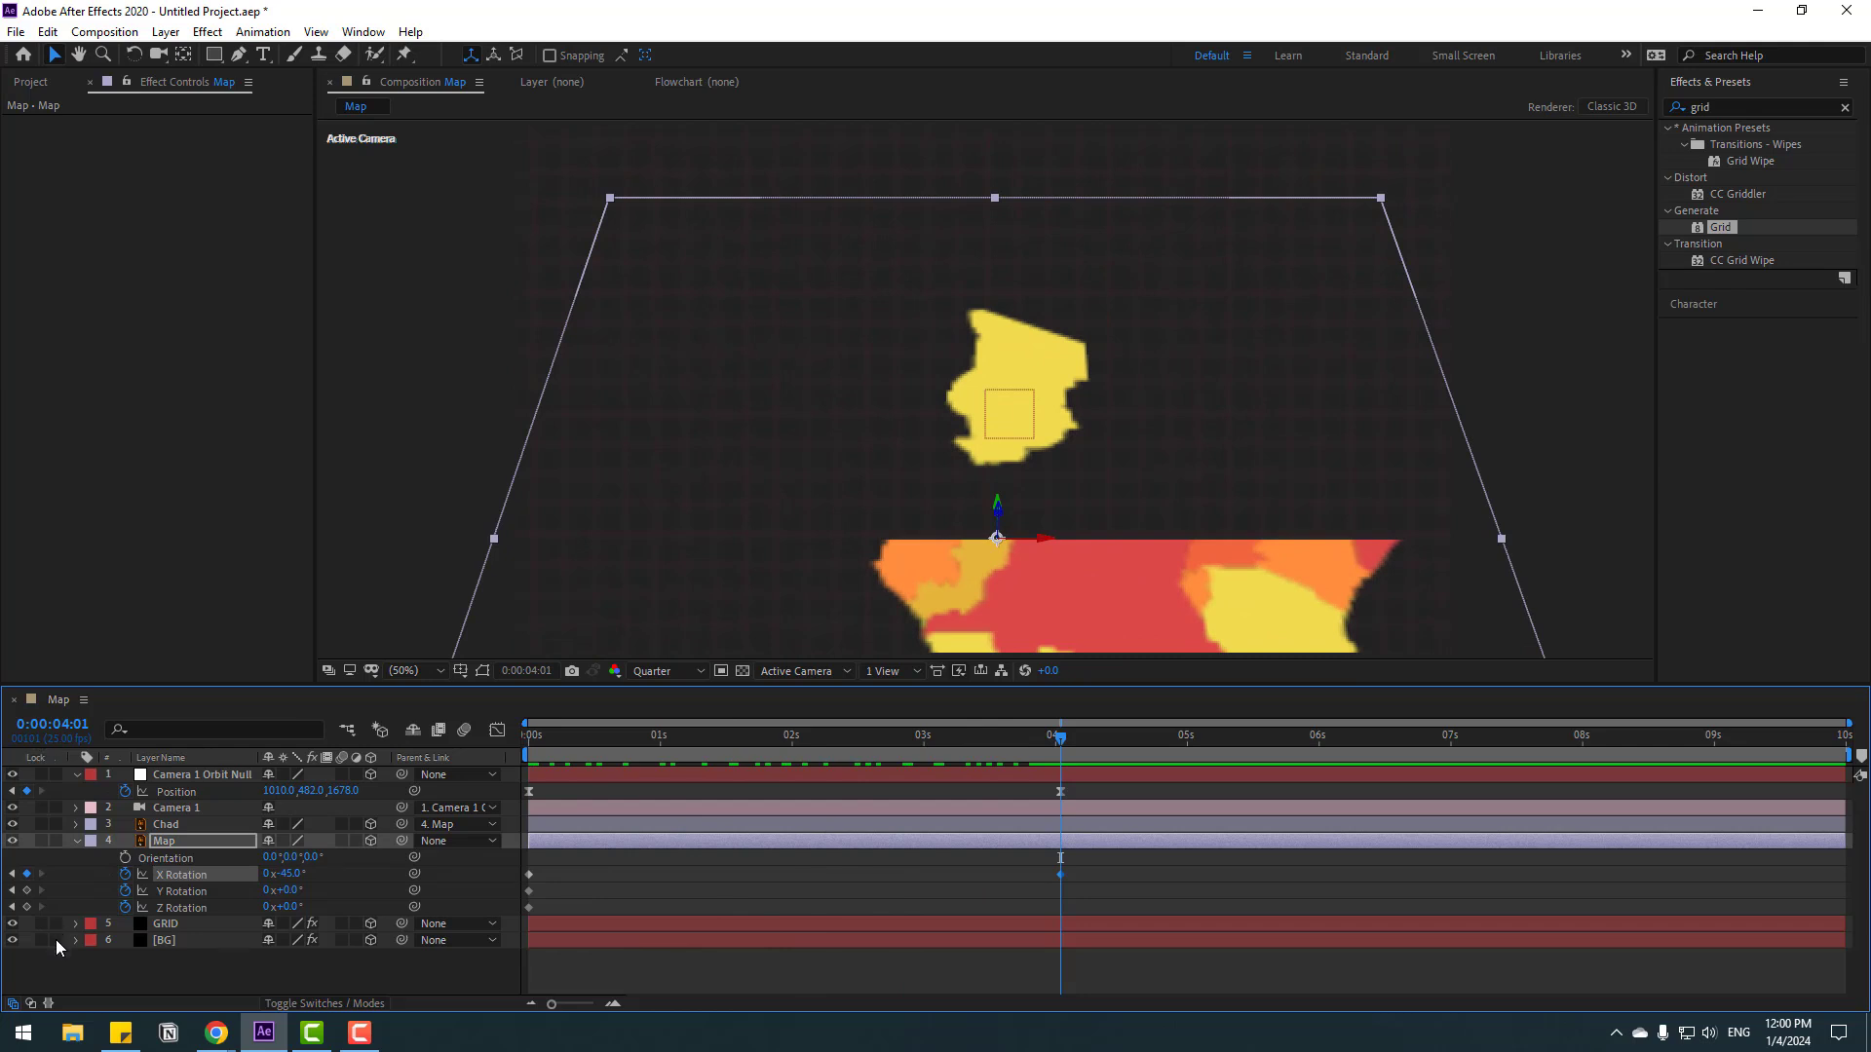
pyautogui.moveTo(171, 973); pyautogui.dragTo(172, 920)
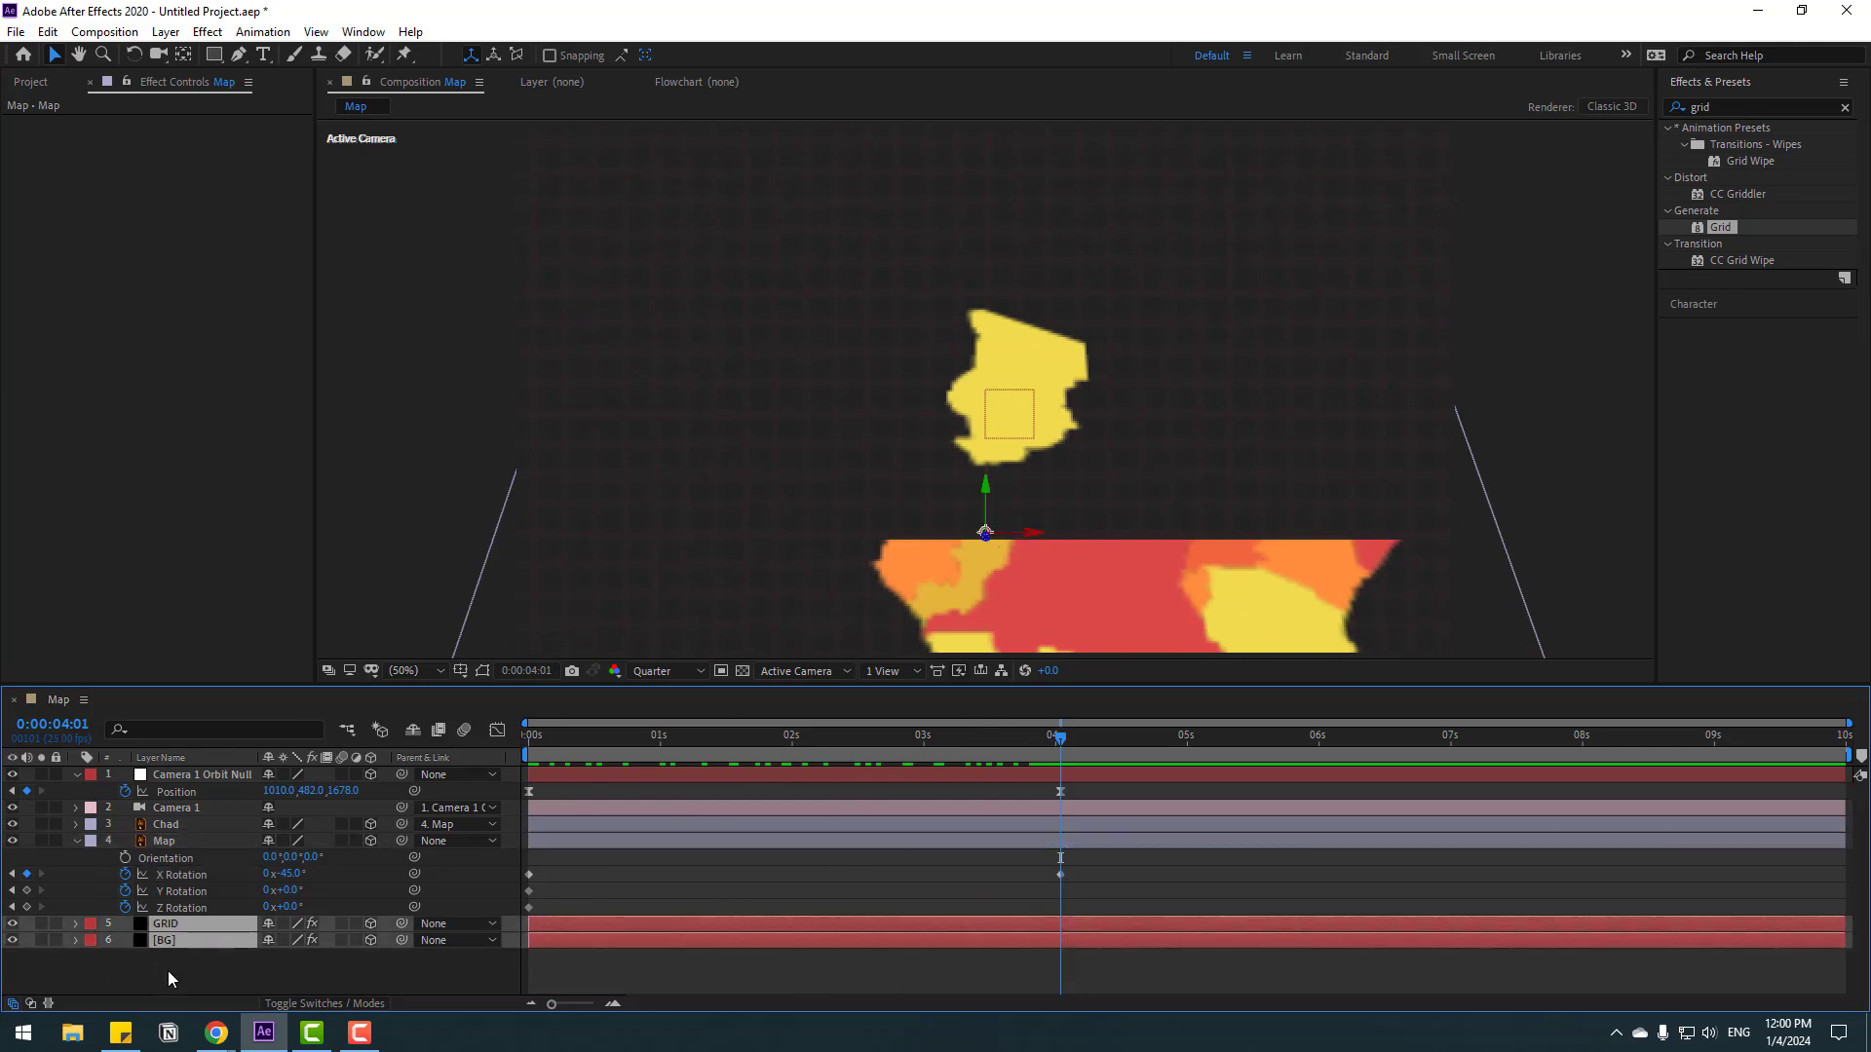
pyautogui.click(370, 924)
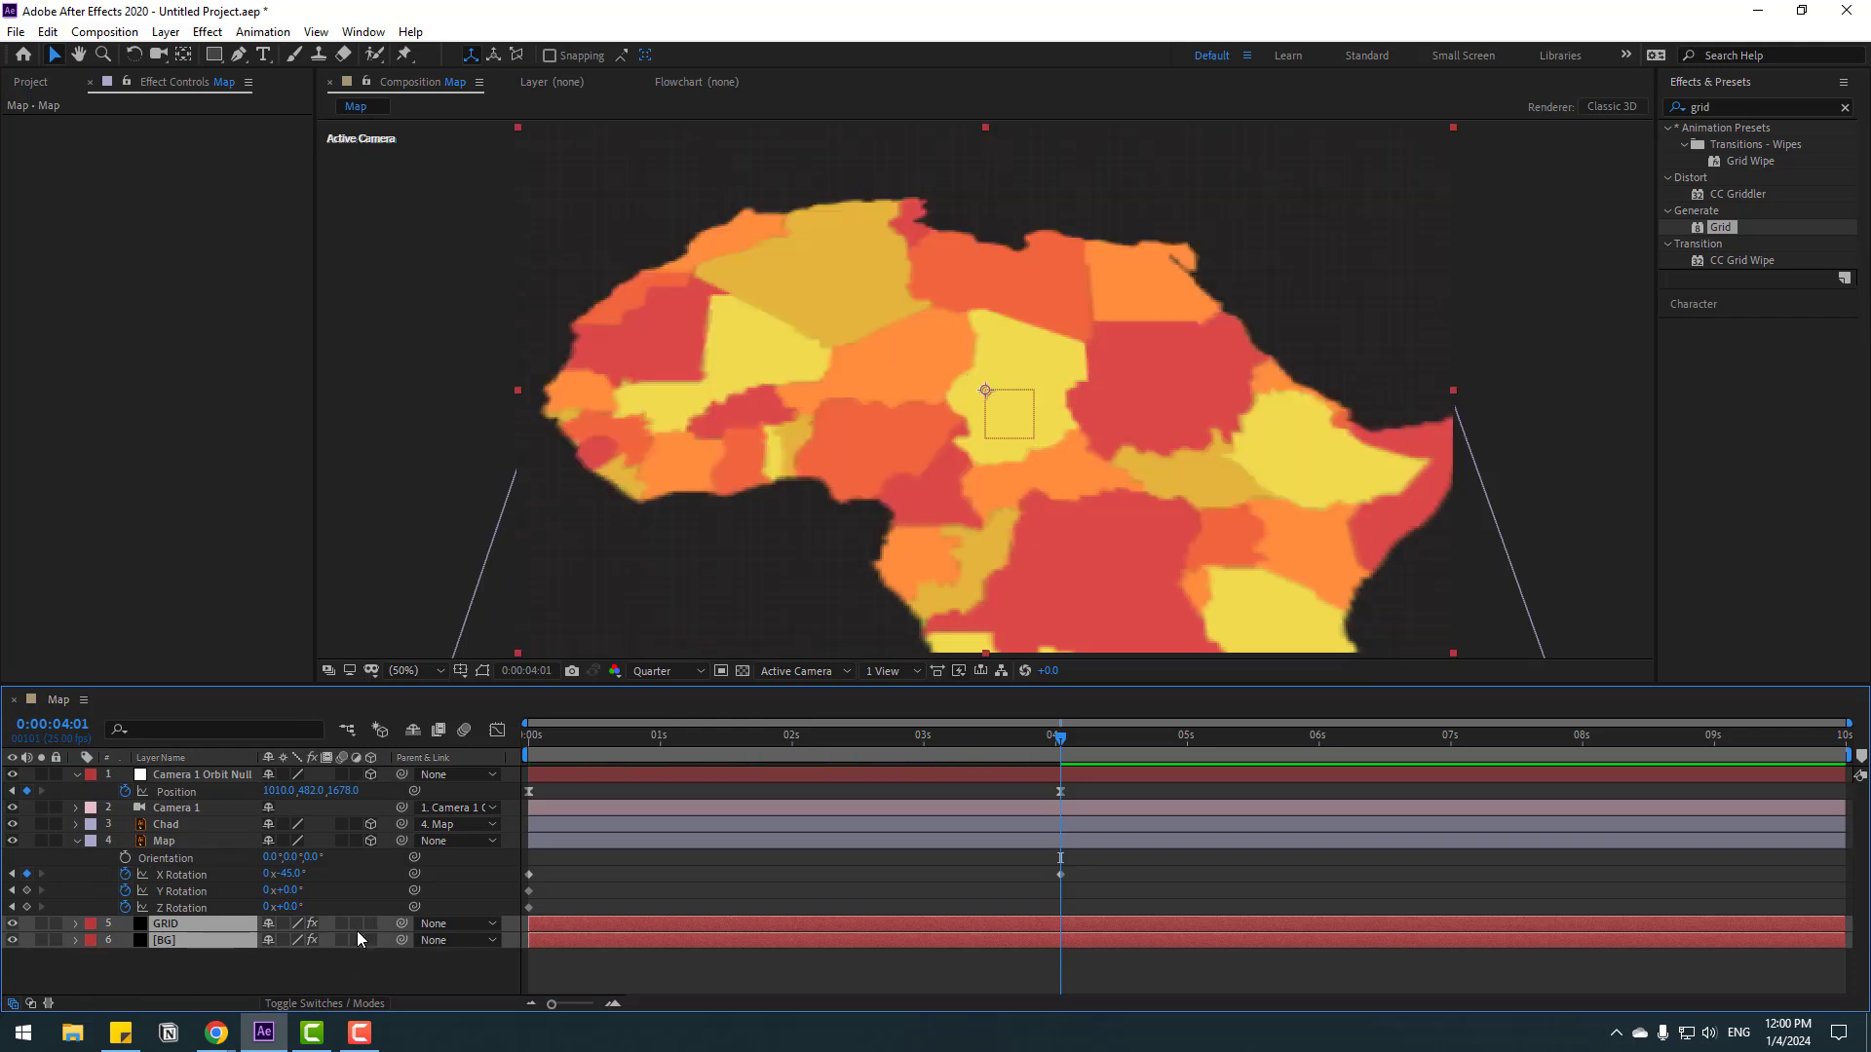
pyautogui.click(55, 924)
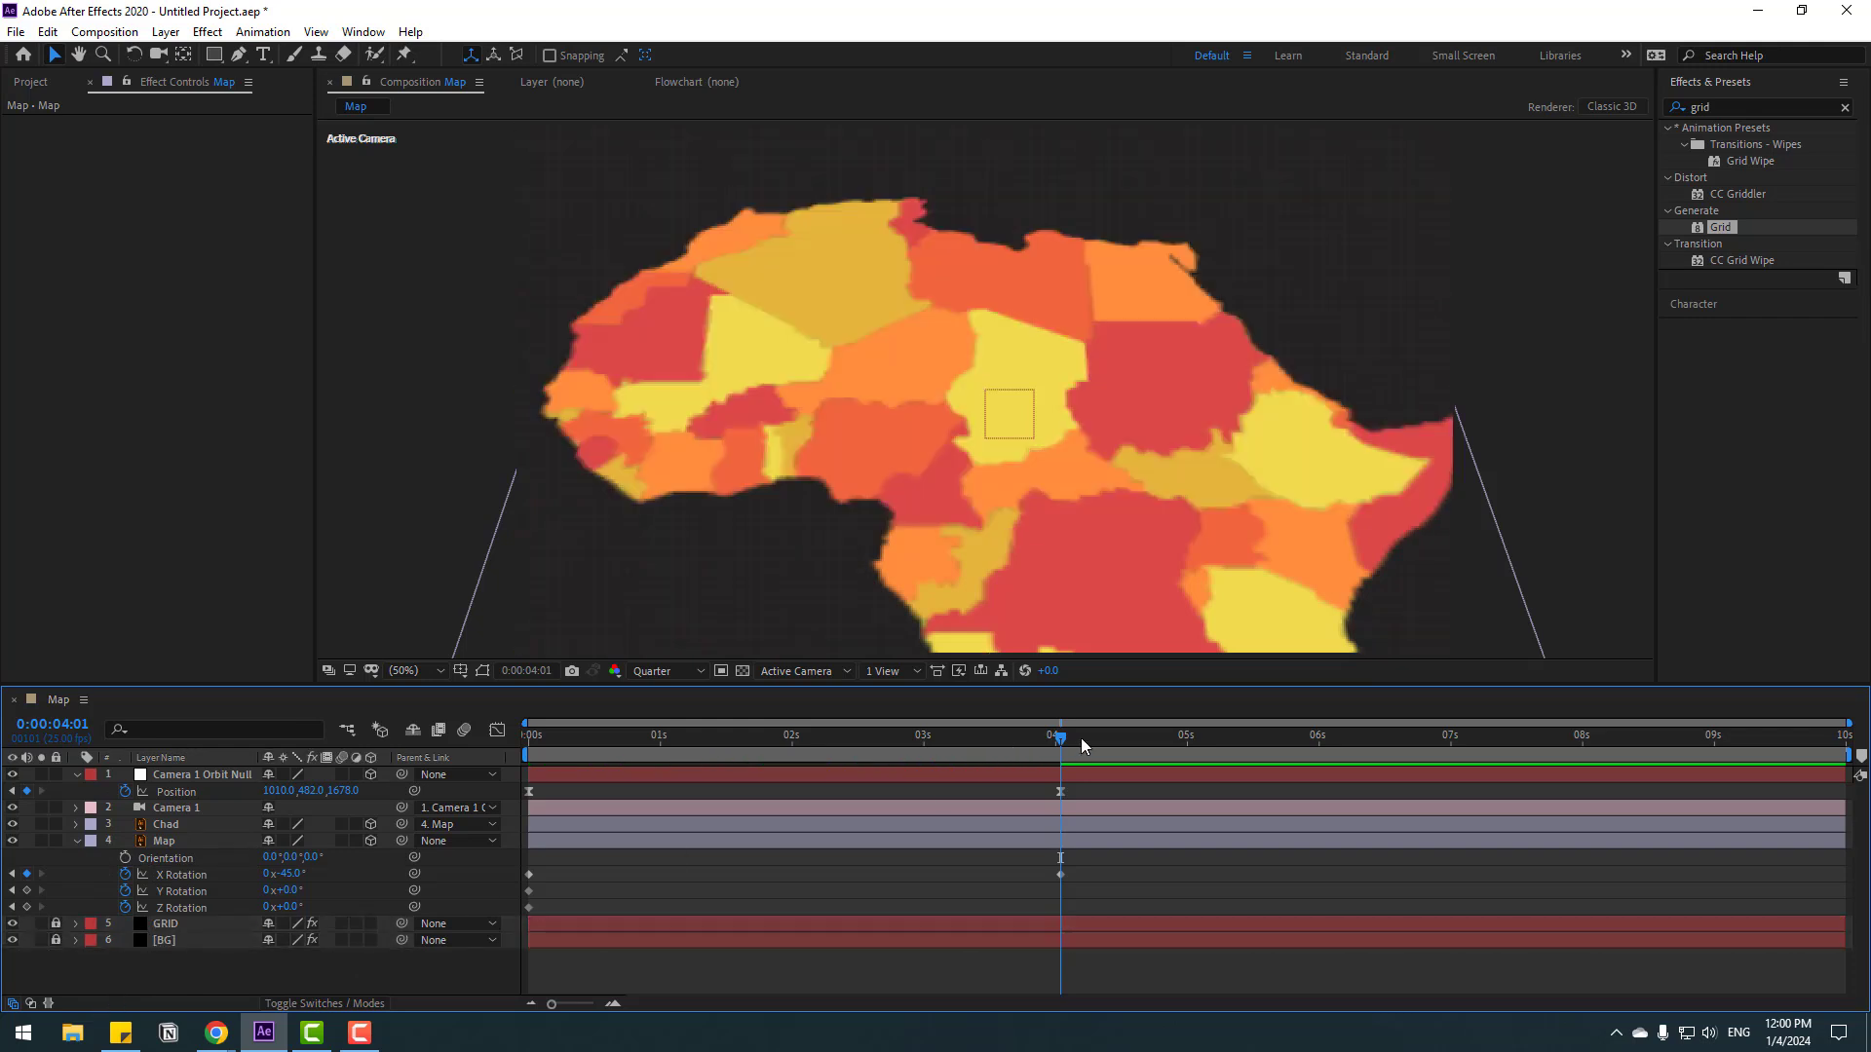
# Rotate the map −24° around Z and move Camera 1 Orbit Null to re-frame it.
pyautogui.moveTo(1081, 740)
pyautogui.mouseDown()
pyautogui.moveTo(399, 770)
pyautogui.moveTo(1056, 758)
pyautogui.mouseUp()
pyautogui.moveTo(285, 907); pyautogui.dragTo(270, 907)
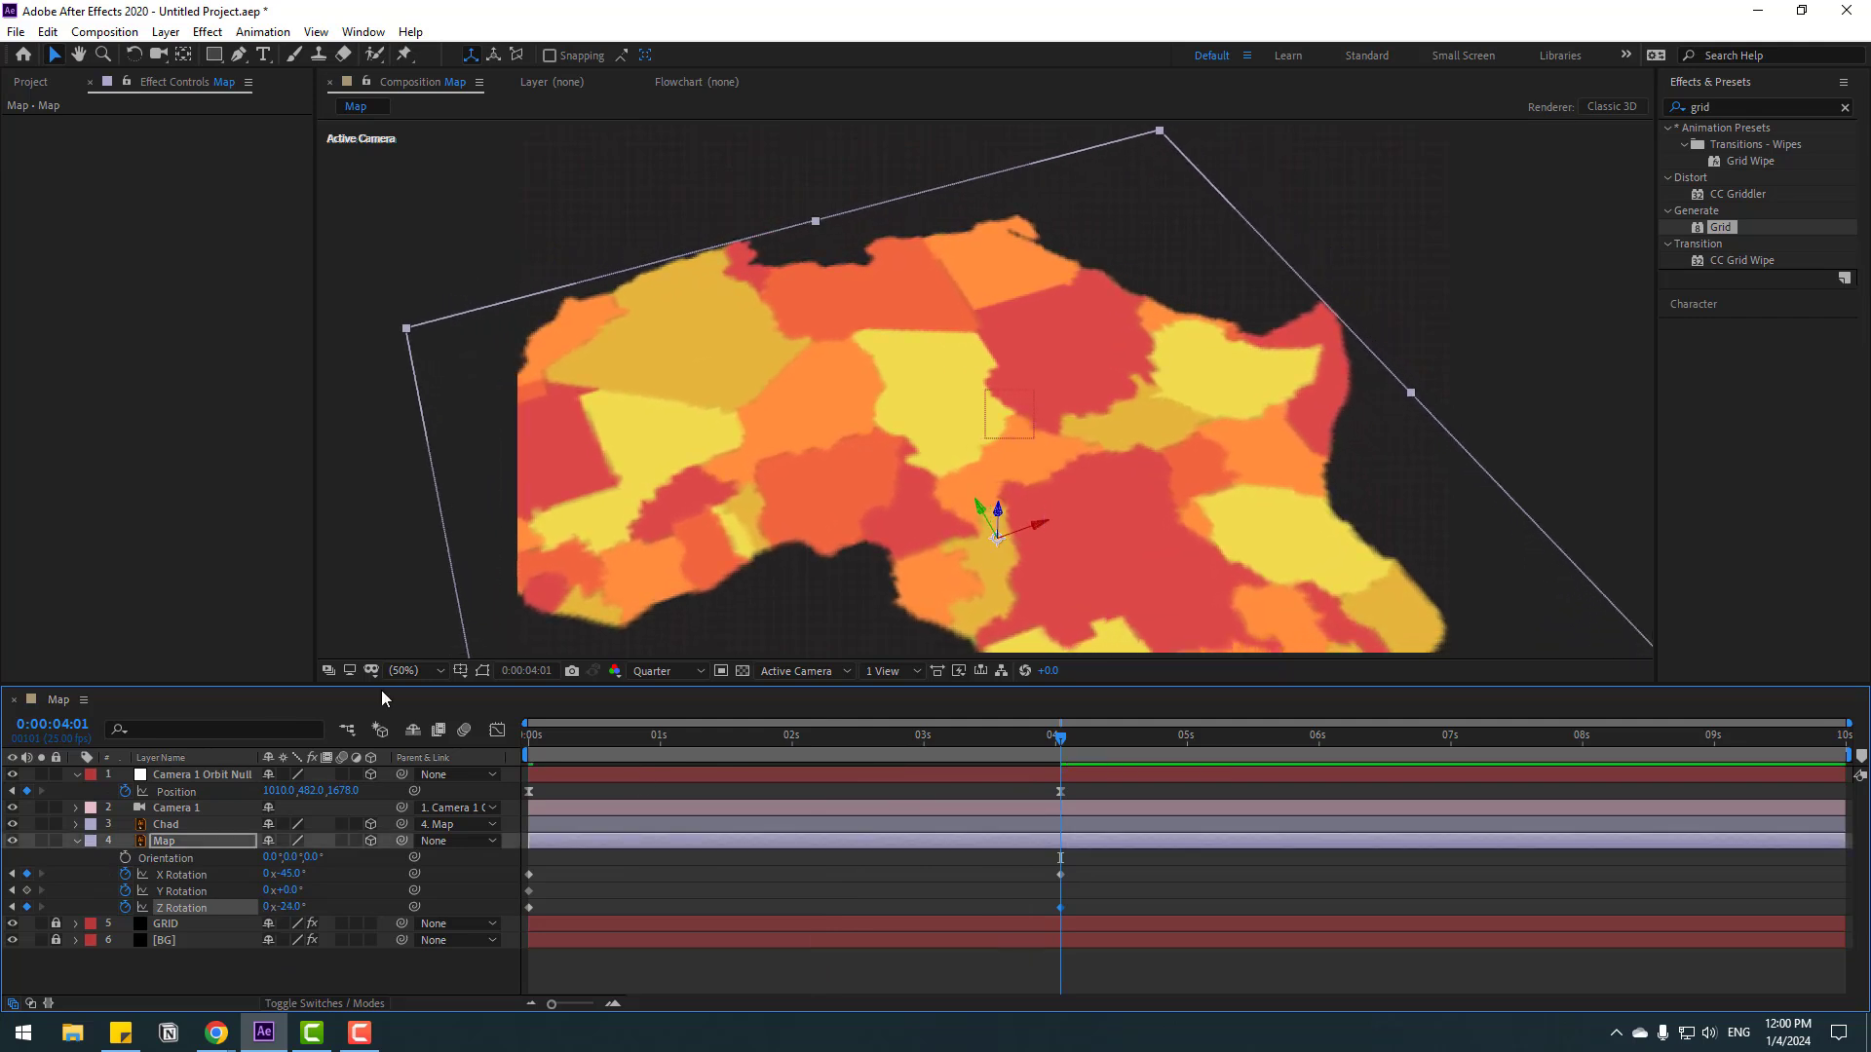
pyautogui.click(174, 776)
pyautogui.moveTo(994, 425); pyautogui.dragTo(983, 464)
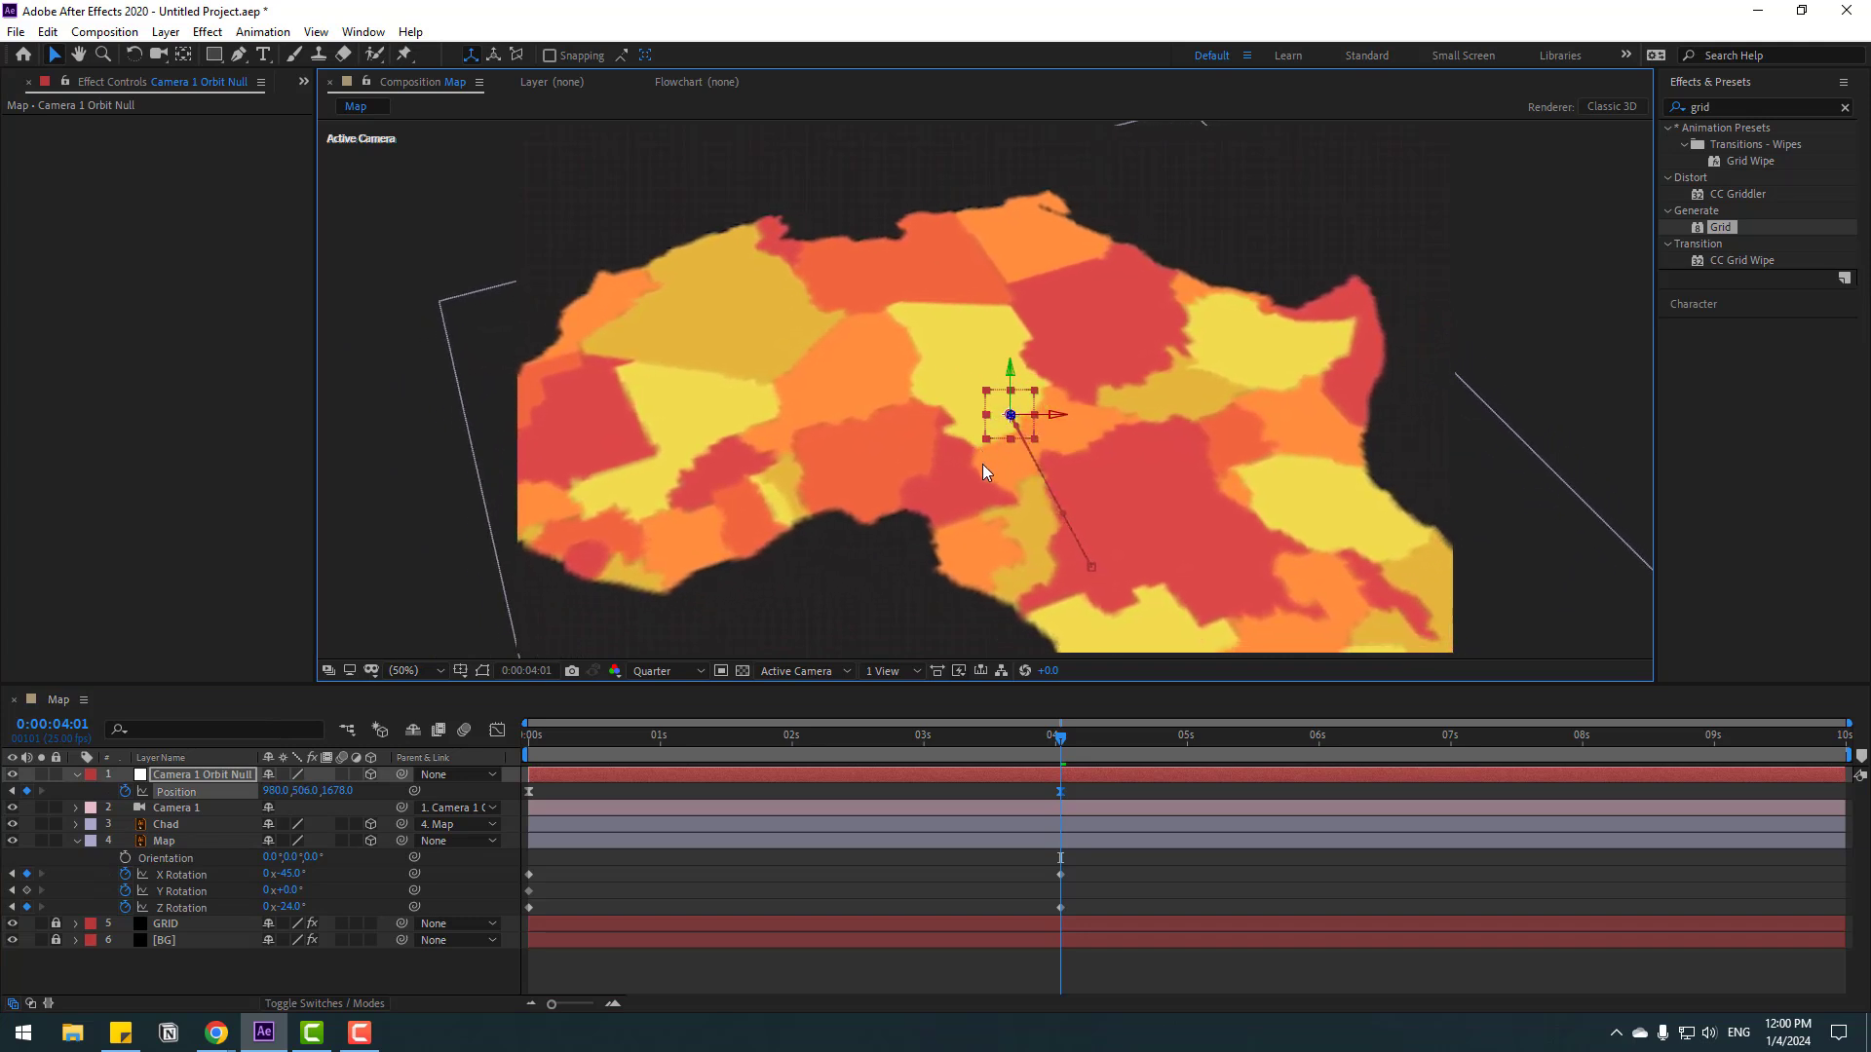
pyautogui.moveTo(1099, 868); pyautogui.dragTo(518, 927)
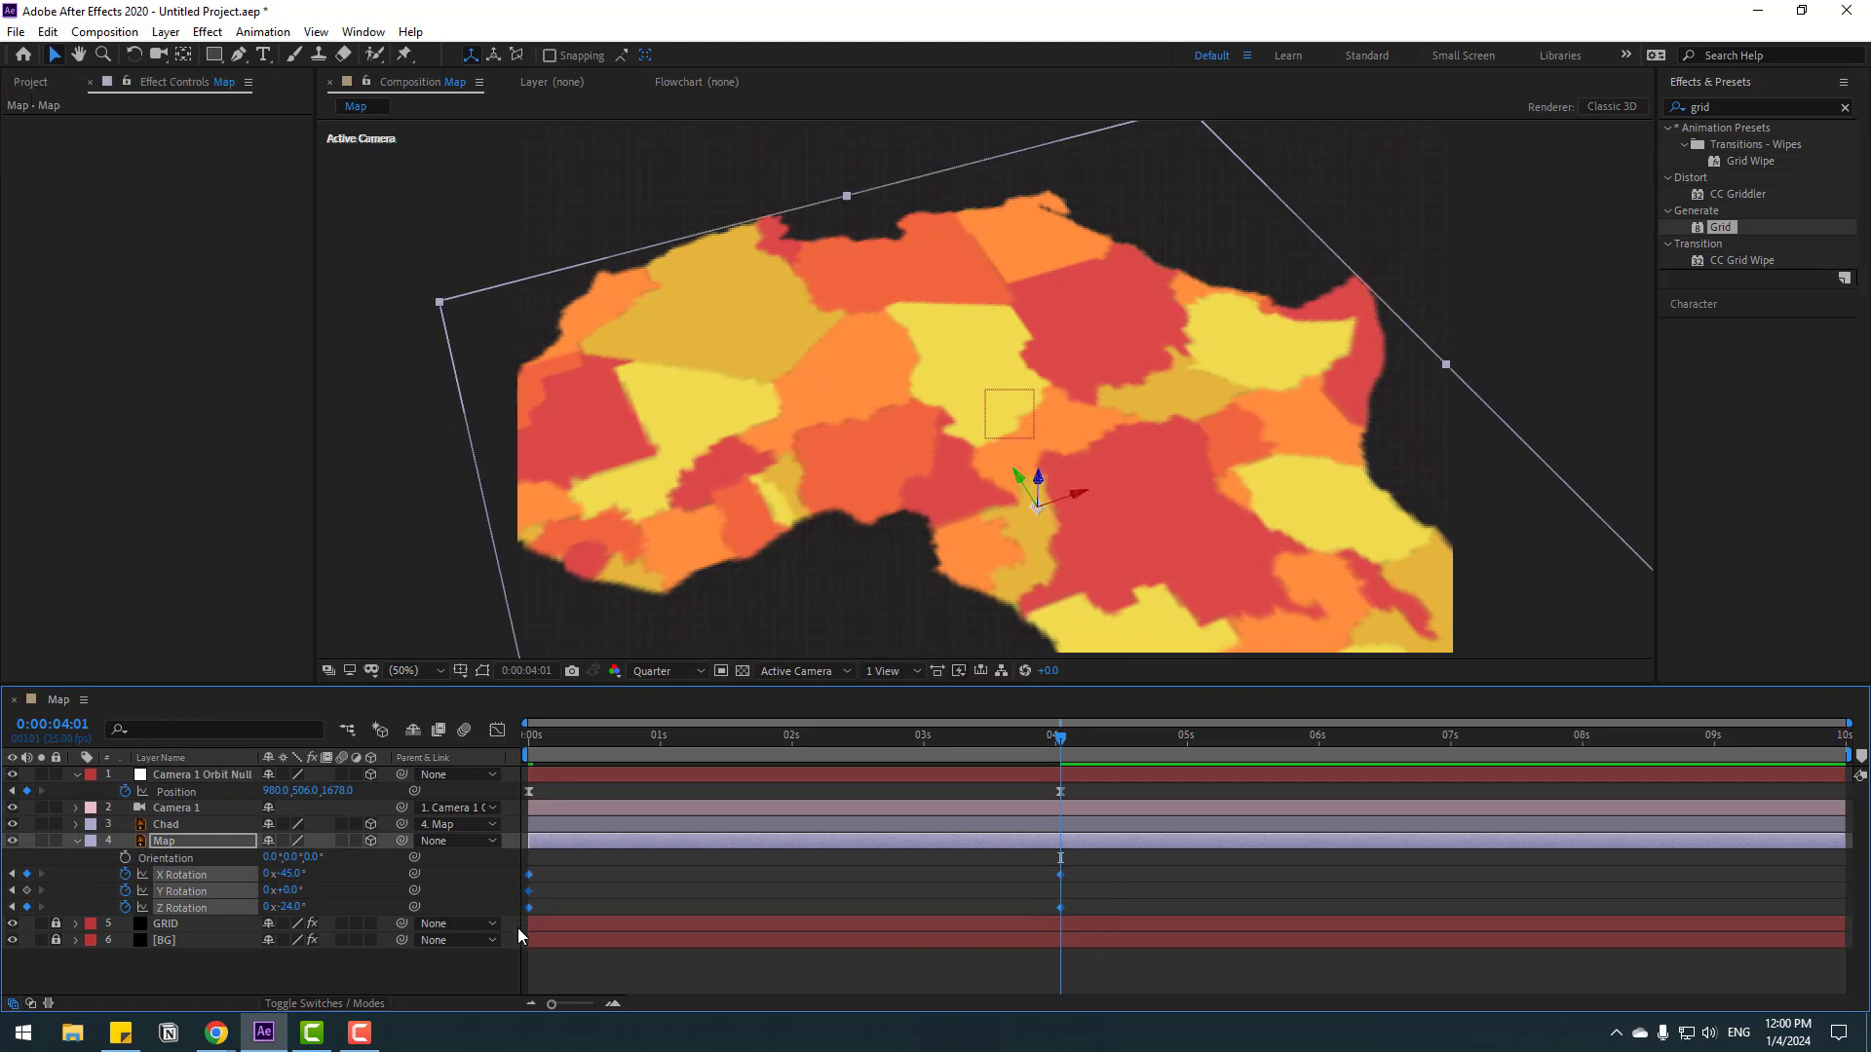
# Apply Easy Ease to the map's rotation keyframes.
pyautogui.rightClick(531, 918)
pyautogui.moveTo(633, 912)
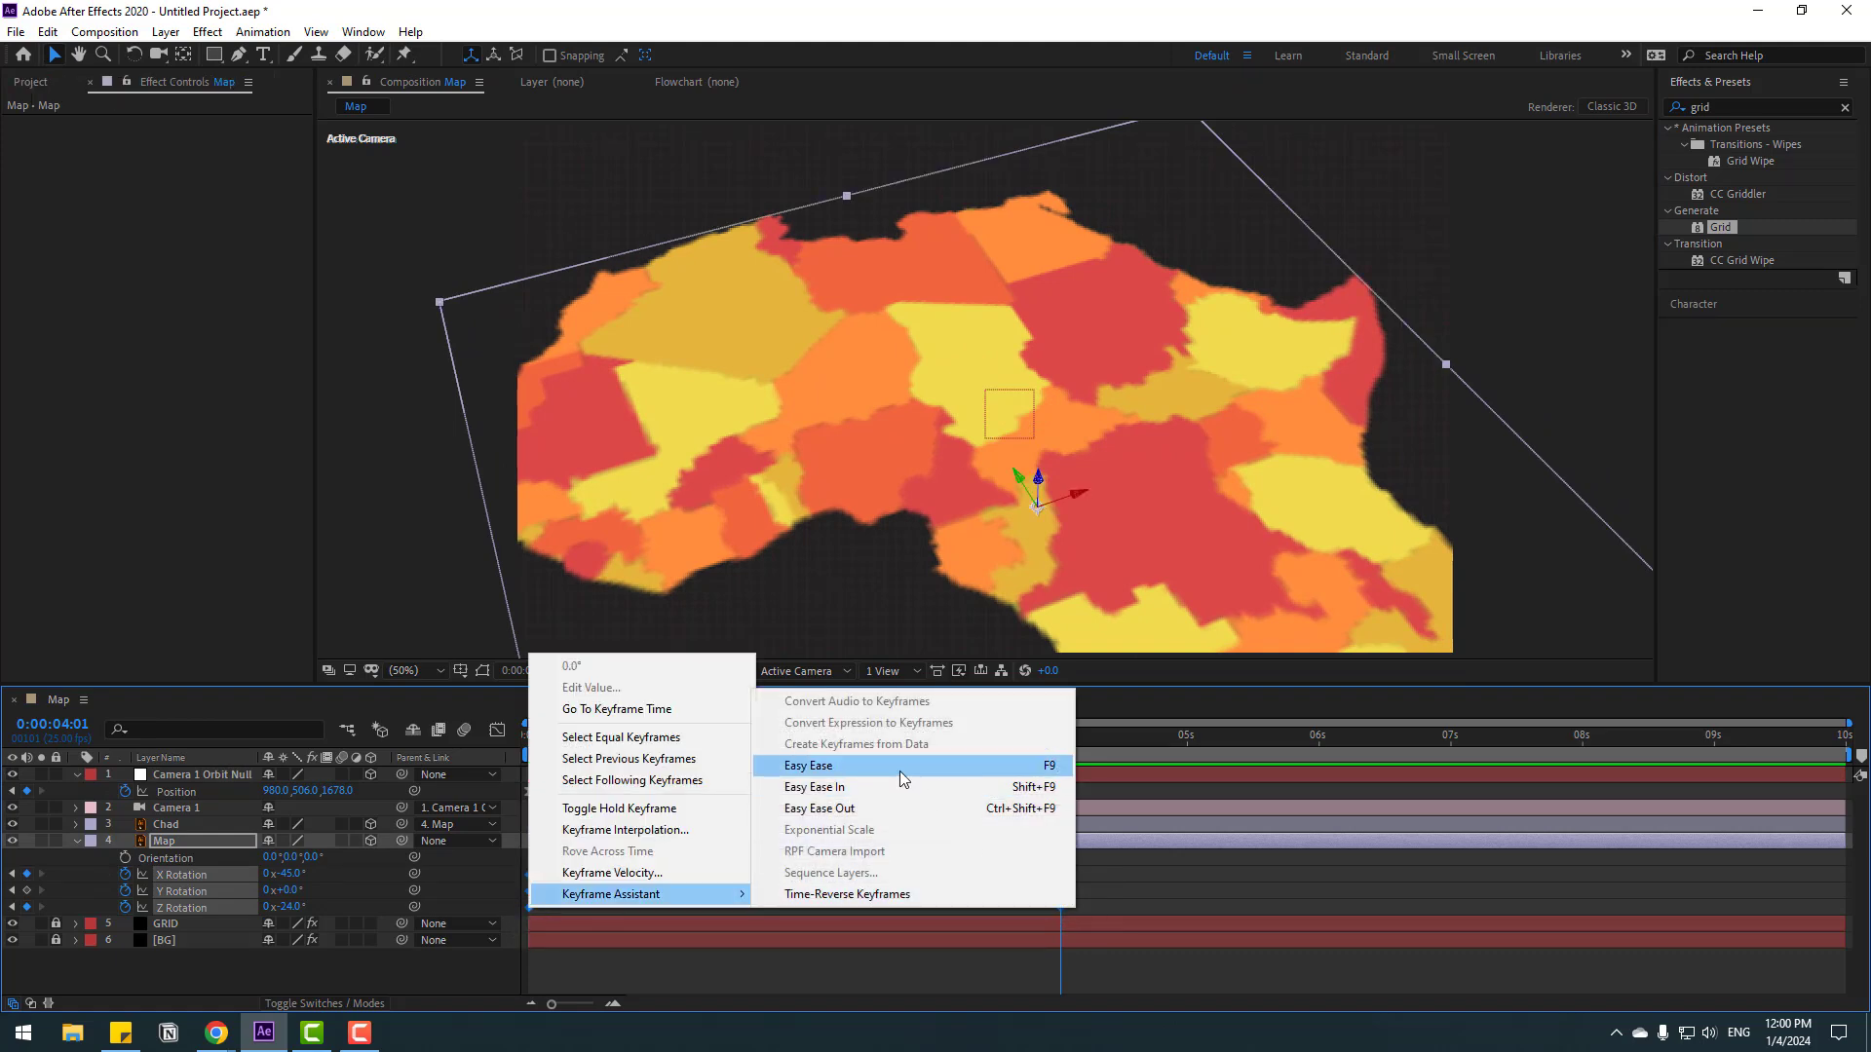
pyautogui.click(898, 770)
pyautogui.click(1020, 896)
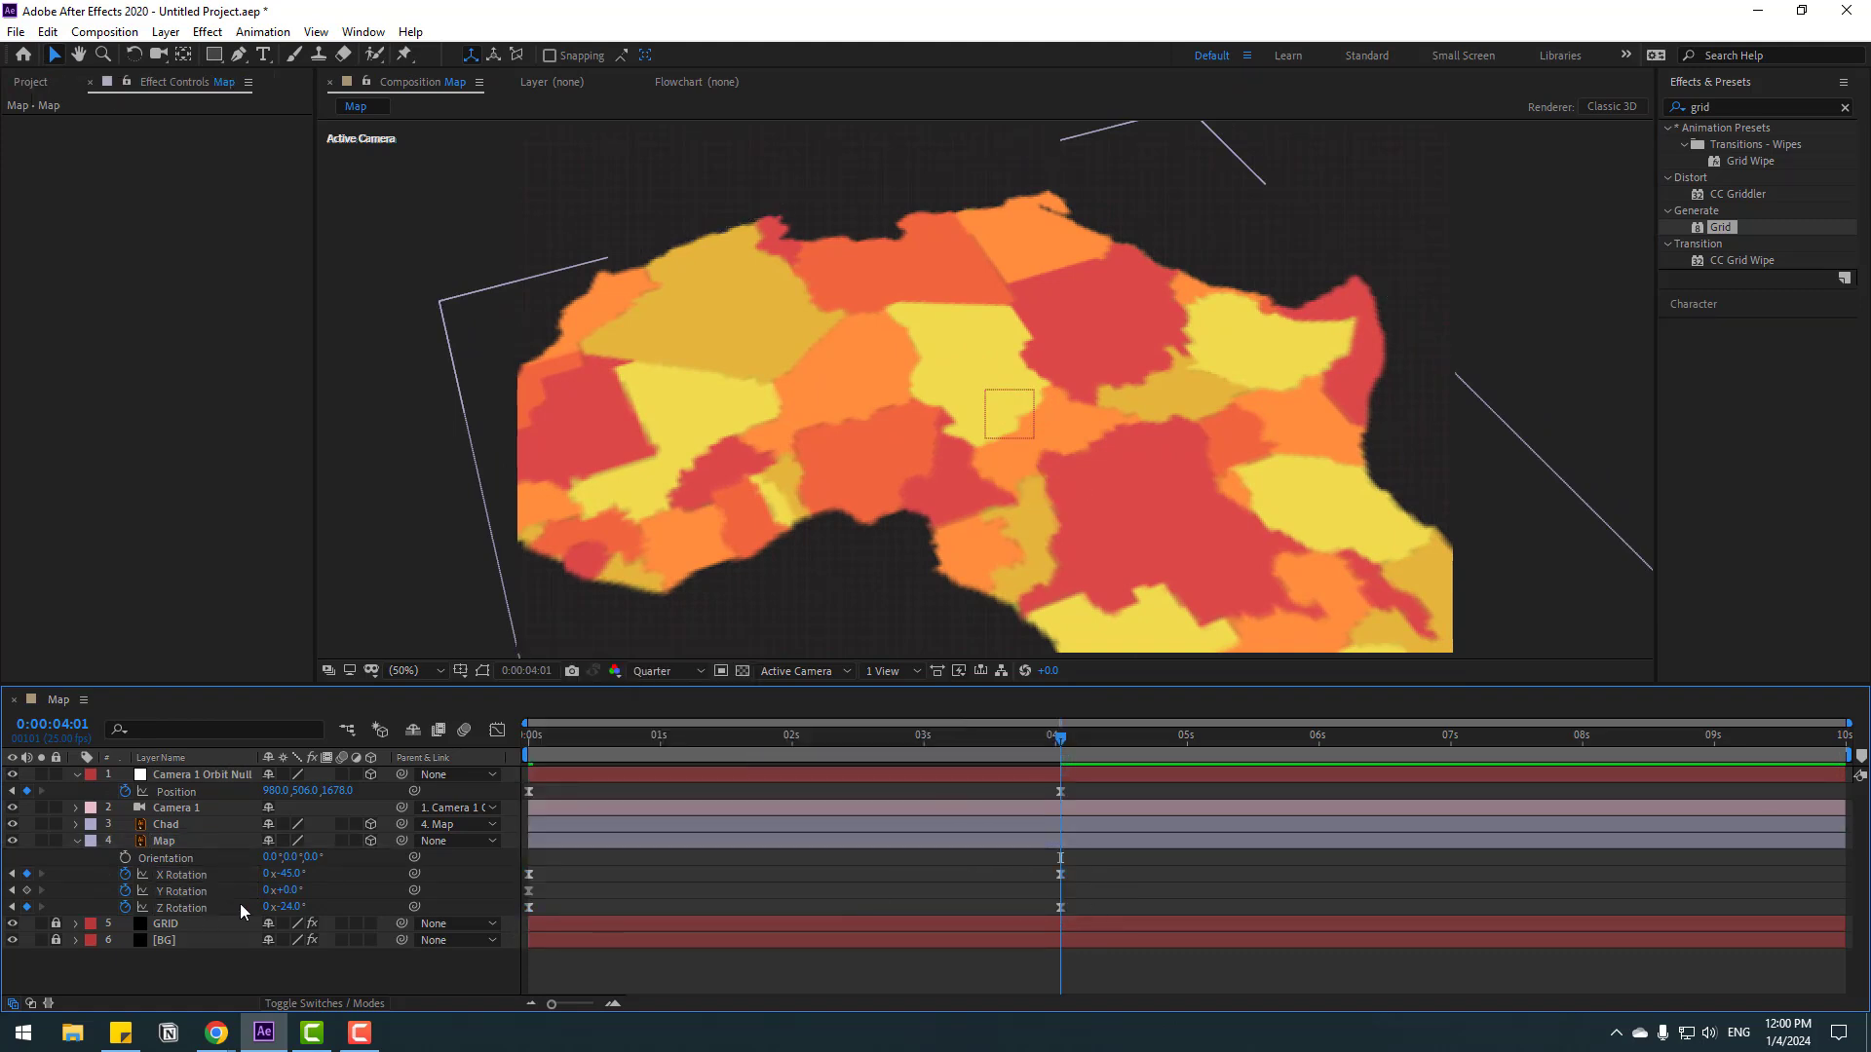
# Turn the map 6° around Y and preview from the start.
pyautogui.moveTo(287, 896); pyautogui.dragTo(291, 890)
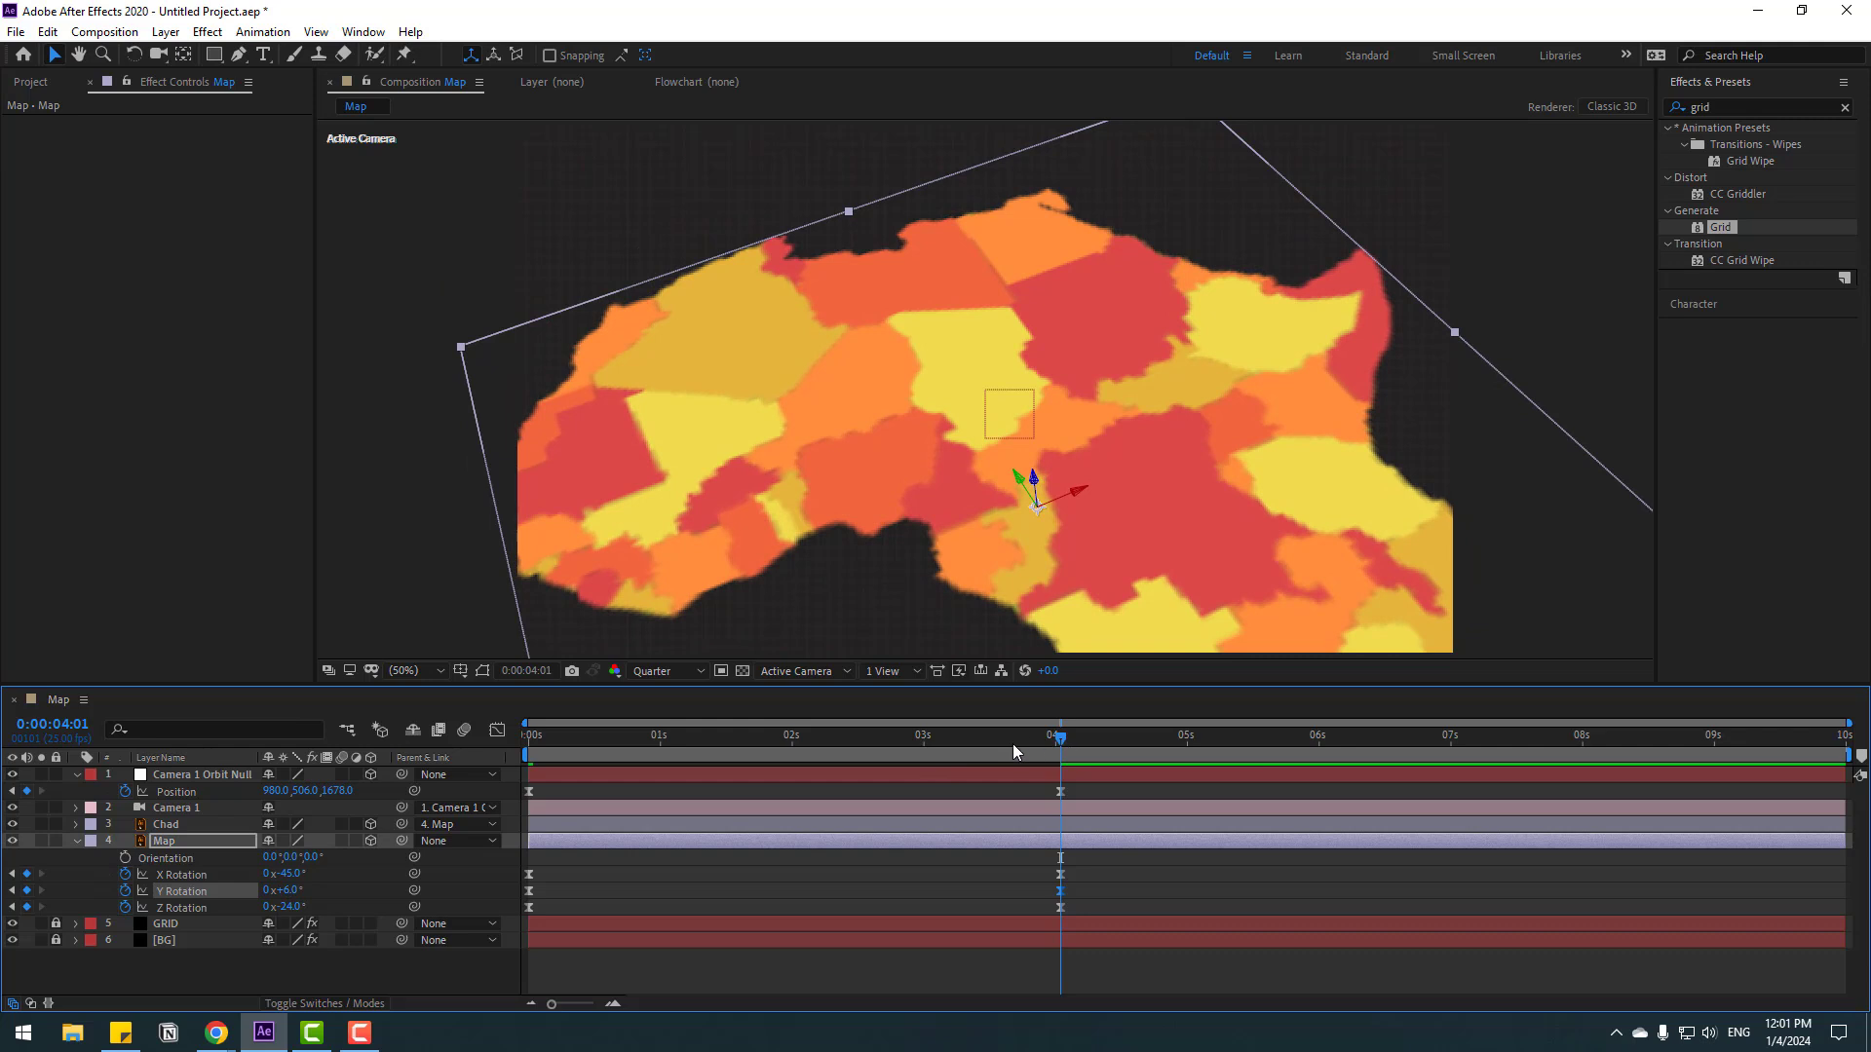
pyautogui.moveTo(1014, 745); pyautogui.dragTo(765, 742)
pyautogui.press('Home')
pyautogui.press('space')
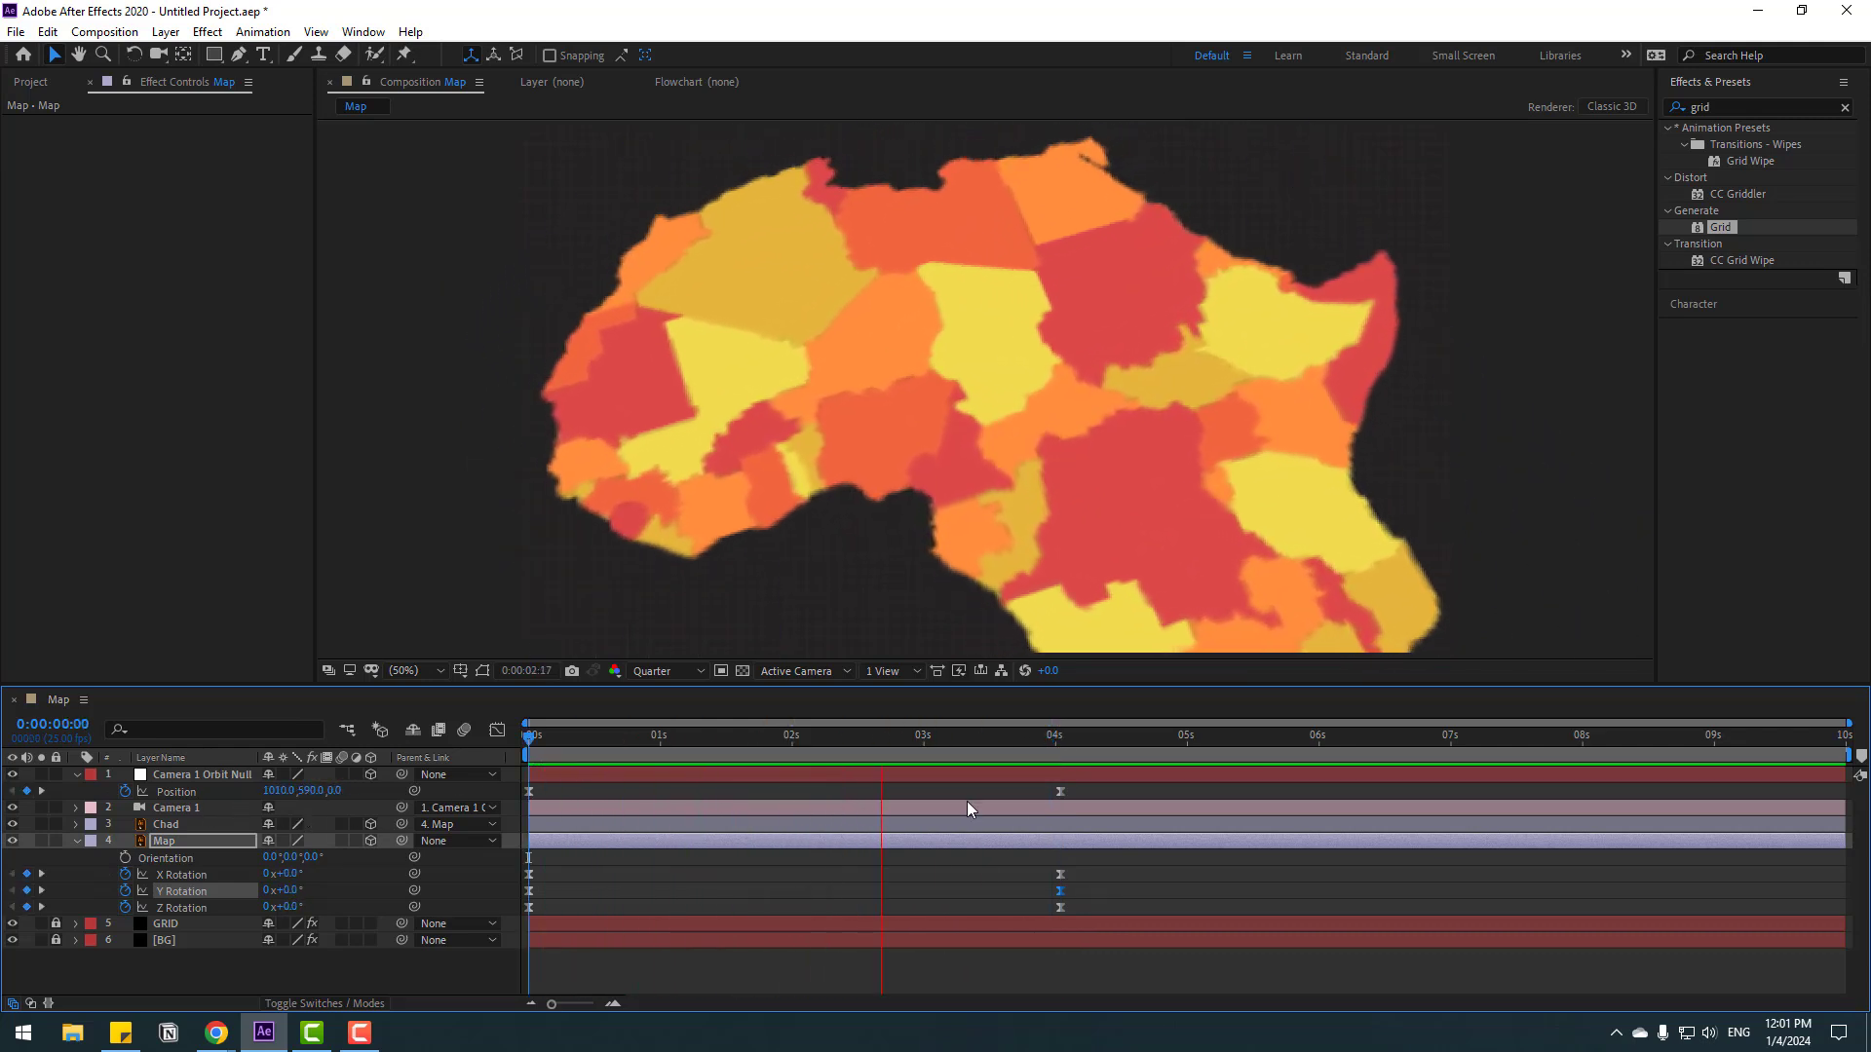
# Check the rotation curves, then drag the camera and map end keyframes out to about 5.6 s.
pyautogui.moveTo(1105, 868); pyautogui.dragTo(485, 934)
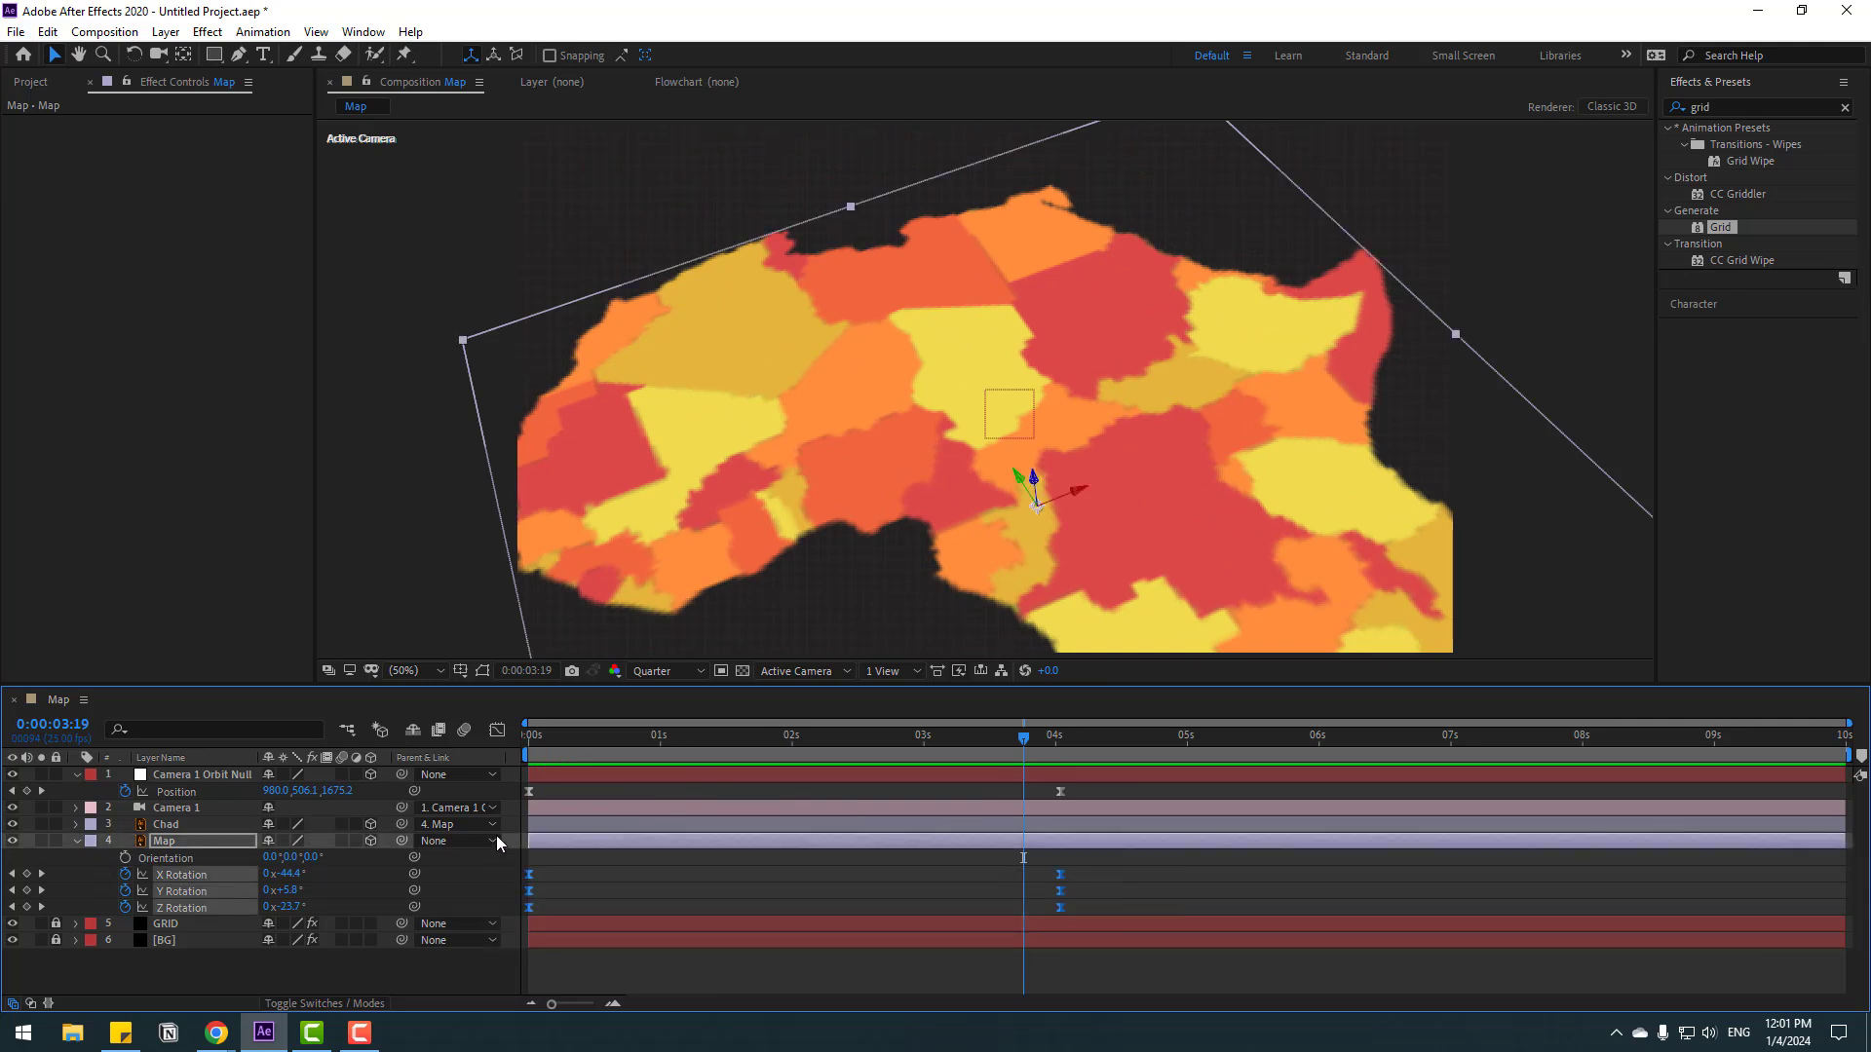
pyautogui.click(497, 730)
pyautogui.moveTo(1103, 846); pyautogui.dragTo(880, 822)
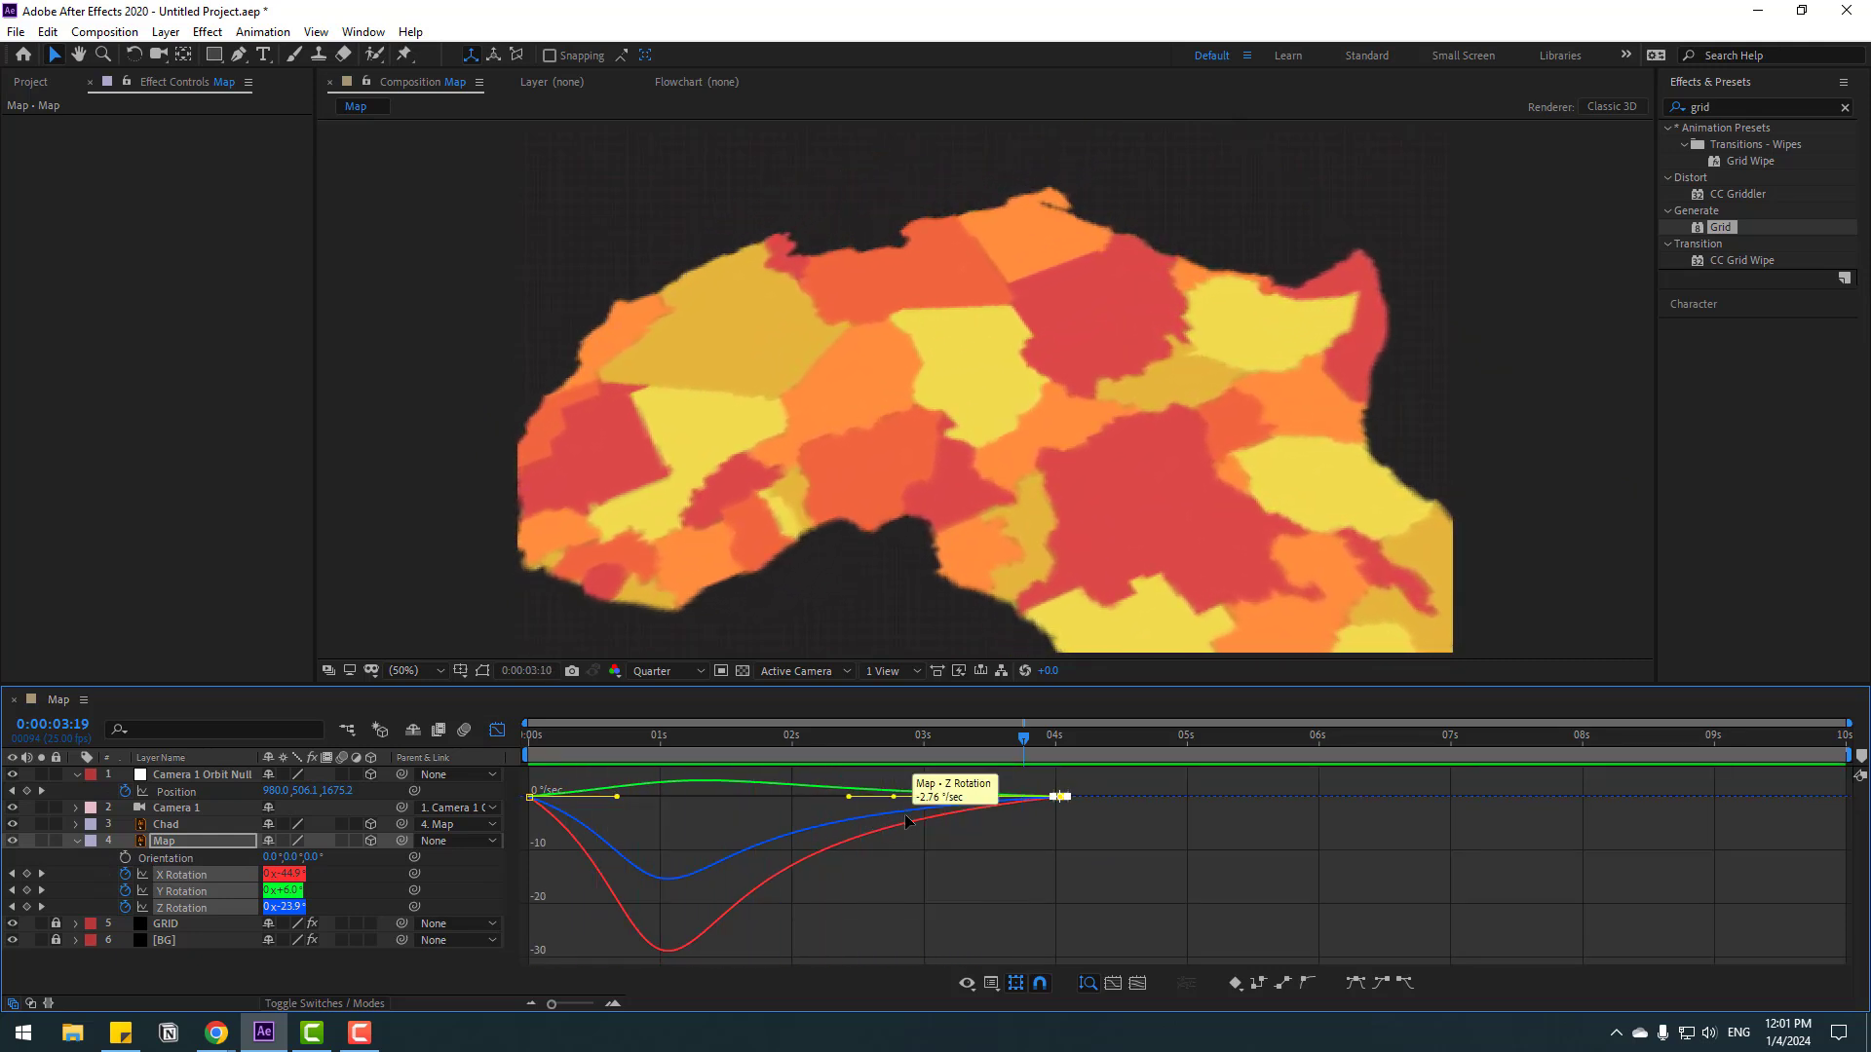
pyautogui.press('space')
pyautogui.click(496, 731)
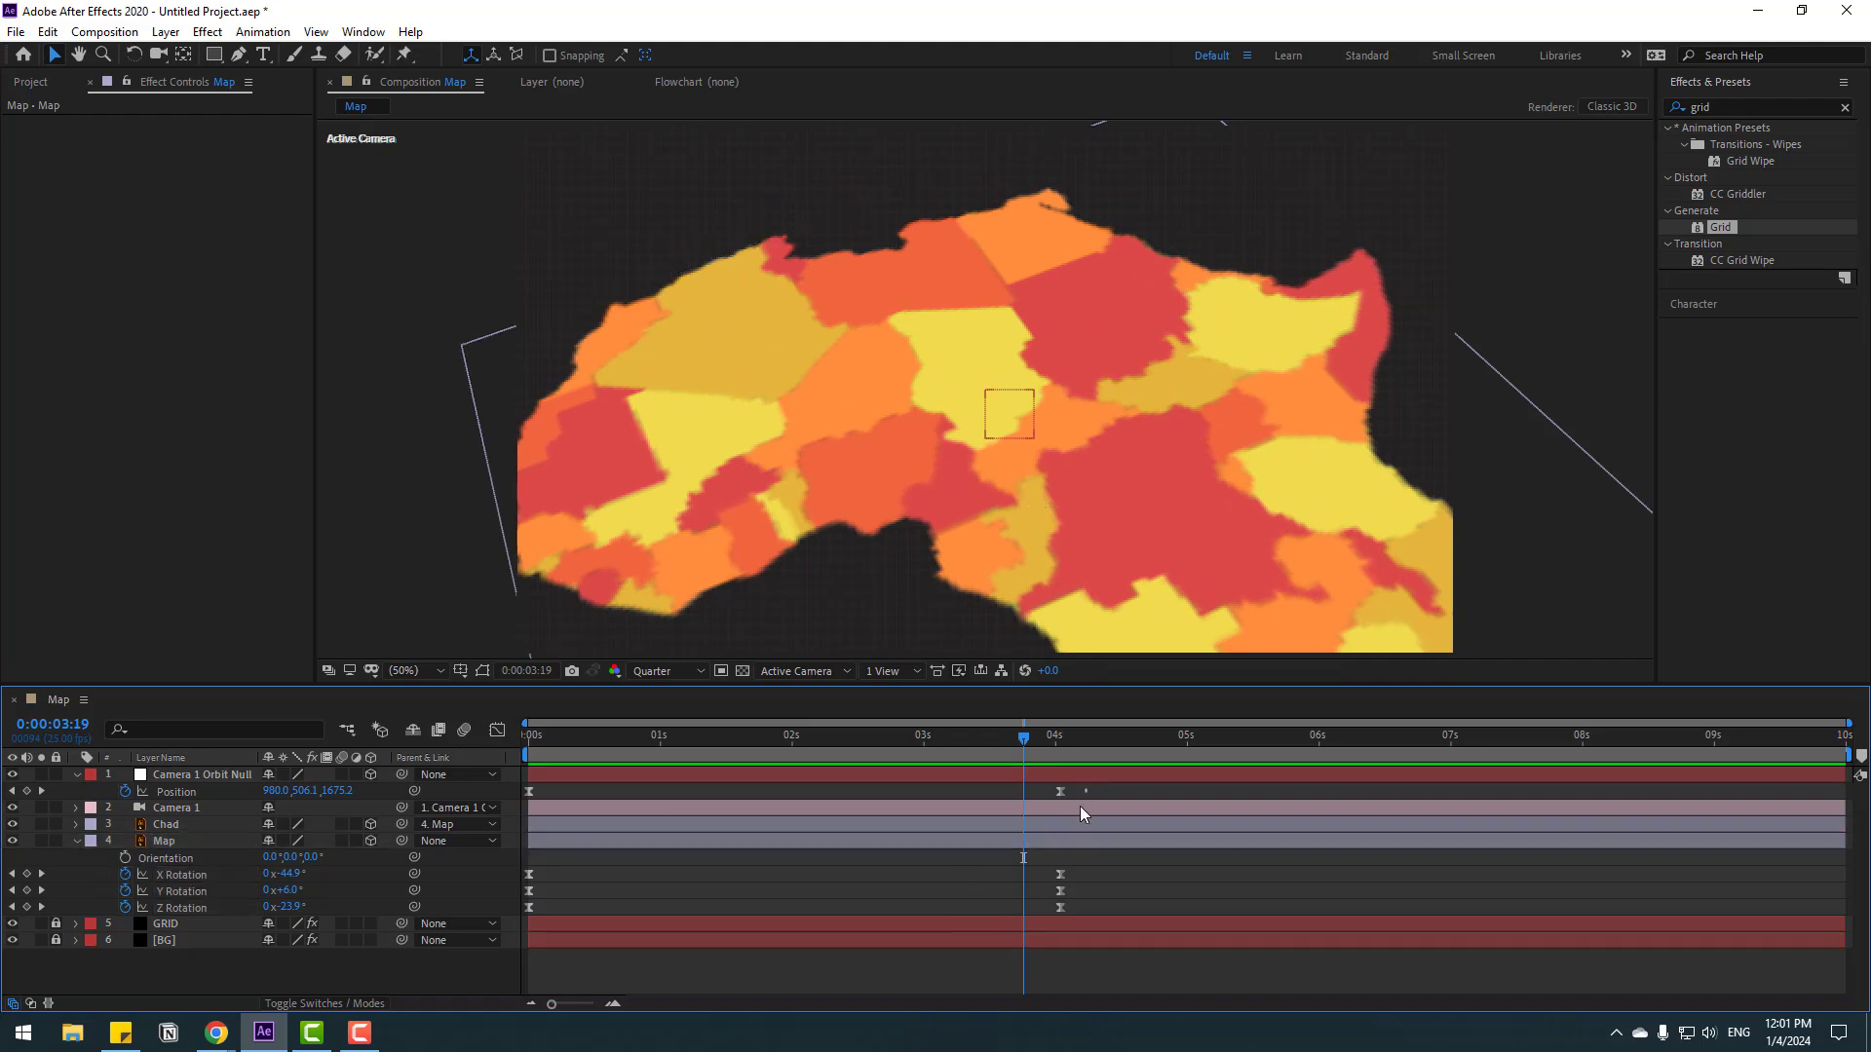
pyautogui.moveTo(1052, 926); pyautogui.dragTo(988, 928)
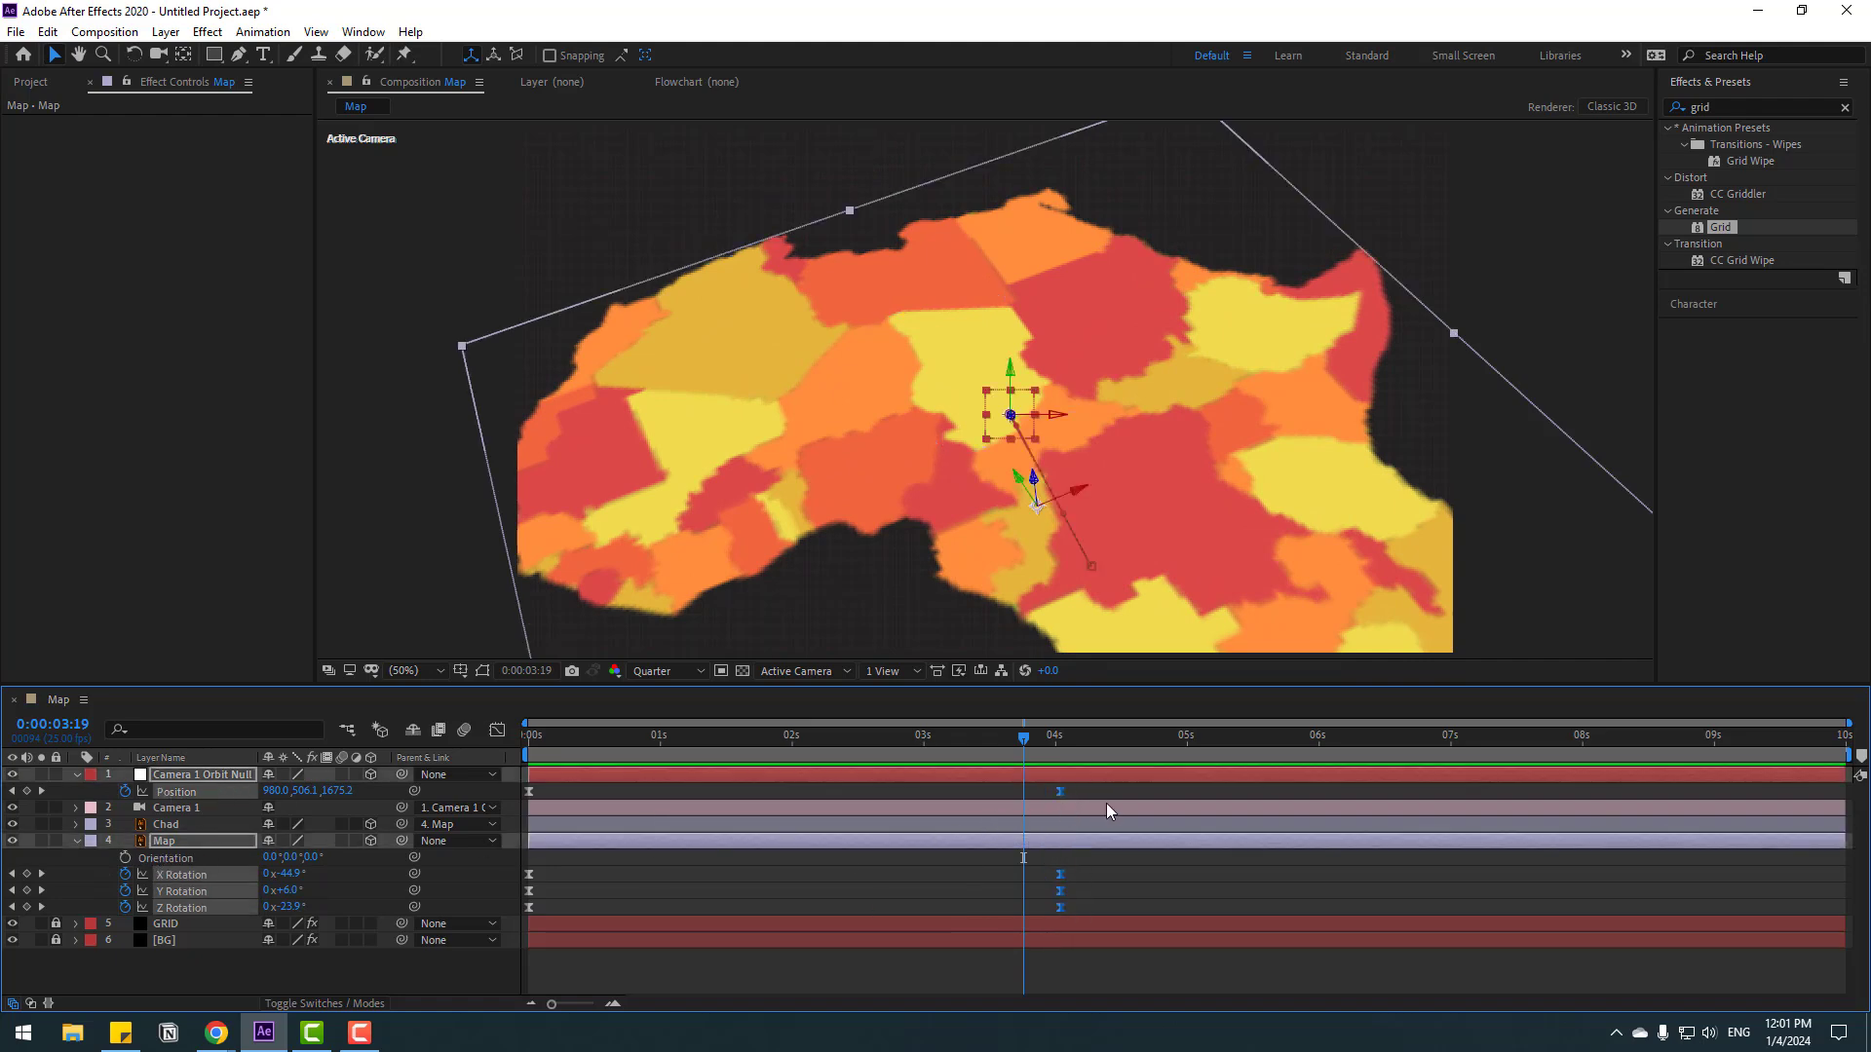
pyautogui.moveTo(1060, 797); pyautogui.dragTo(1255, 805)
pyautogui.press('space')
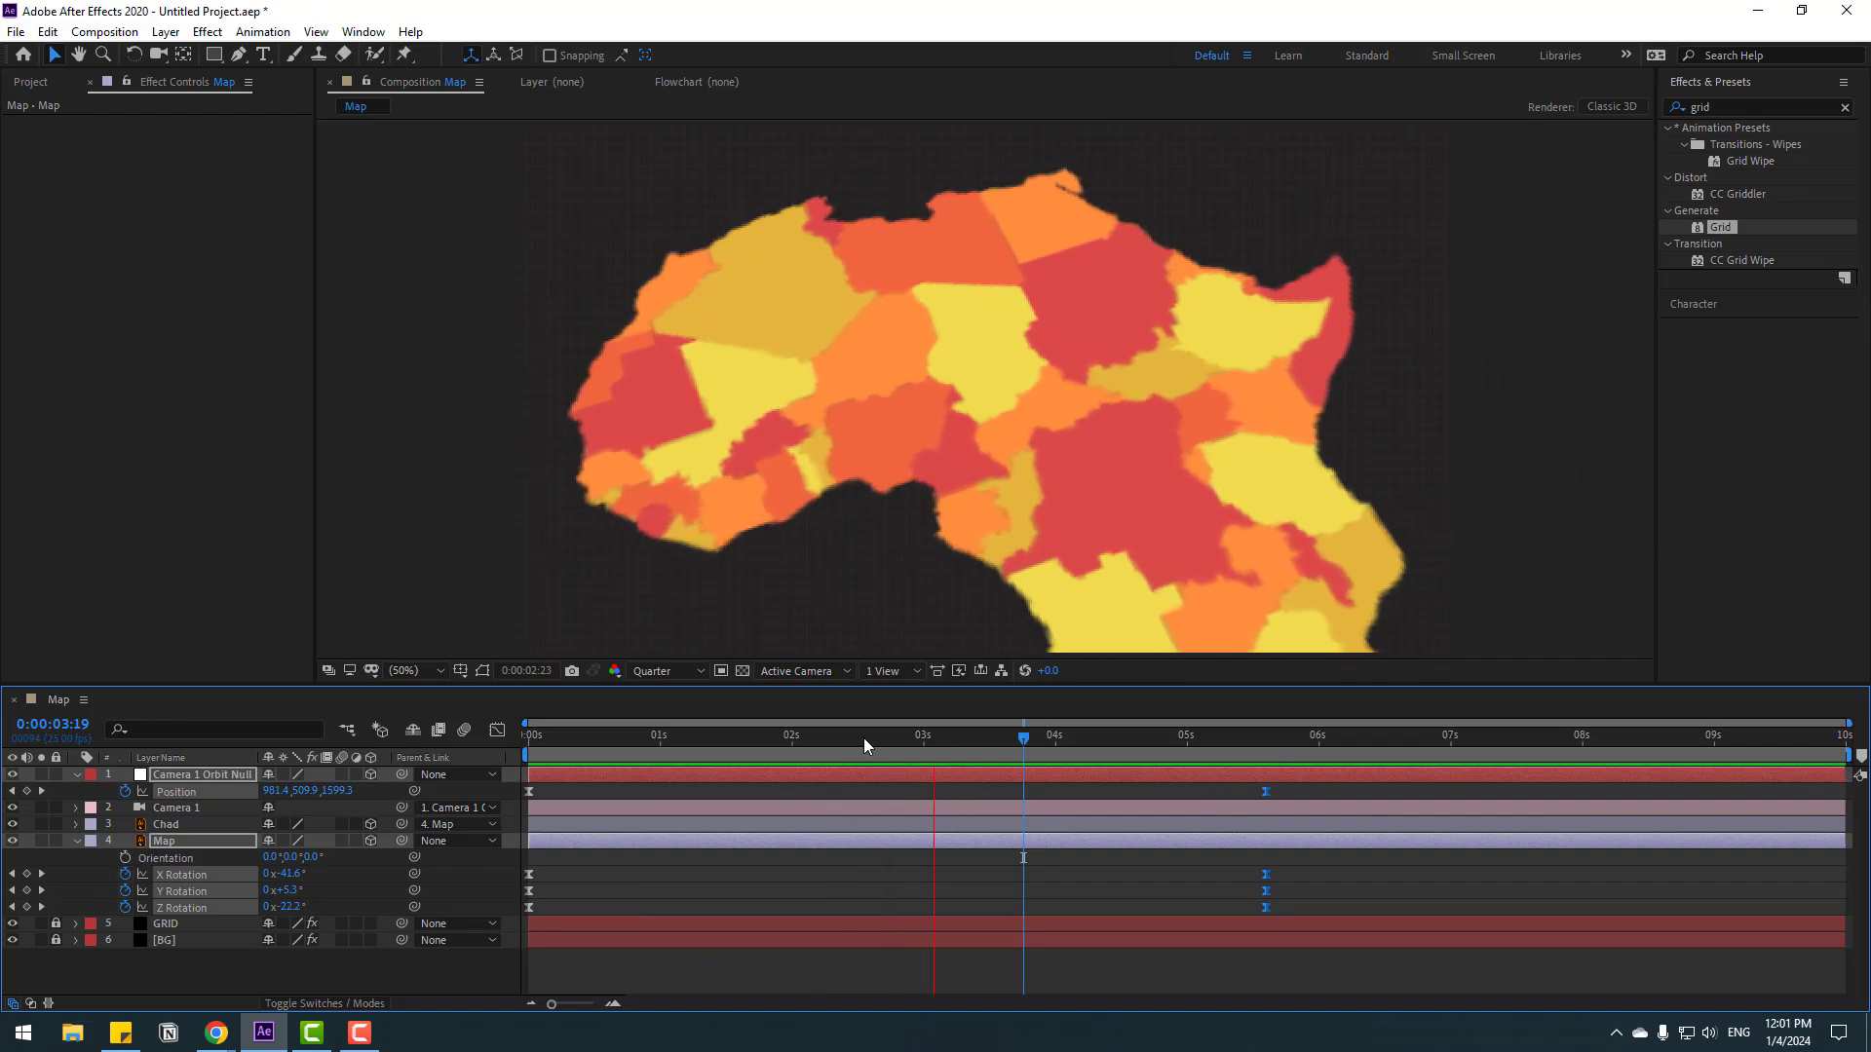
pyautogui.moveTo(818, 737); pyautogui.dragTo(950, 736)
# Keyframe Chad's Stroke Opacity at 0% at 0:00:02:20.
pyautogui.click(167, 827)
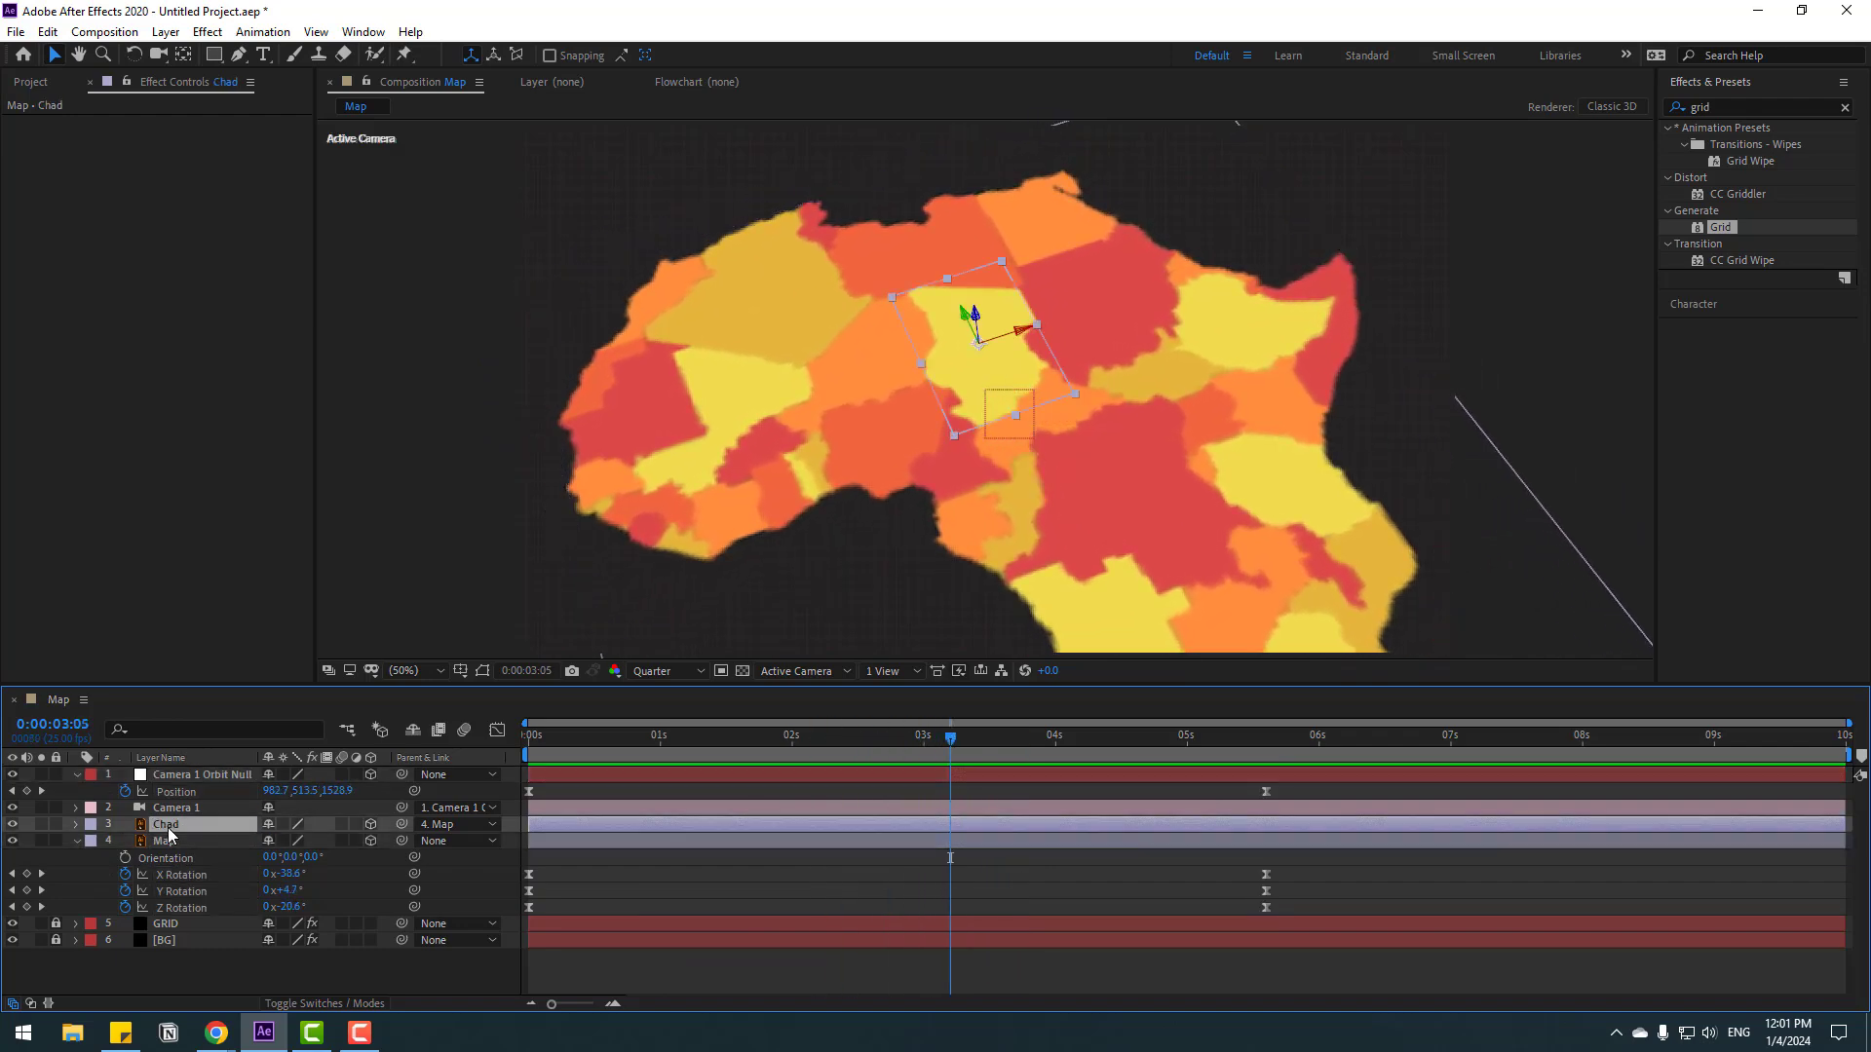
pyautogui.click(77, 824)
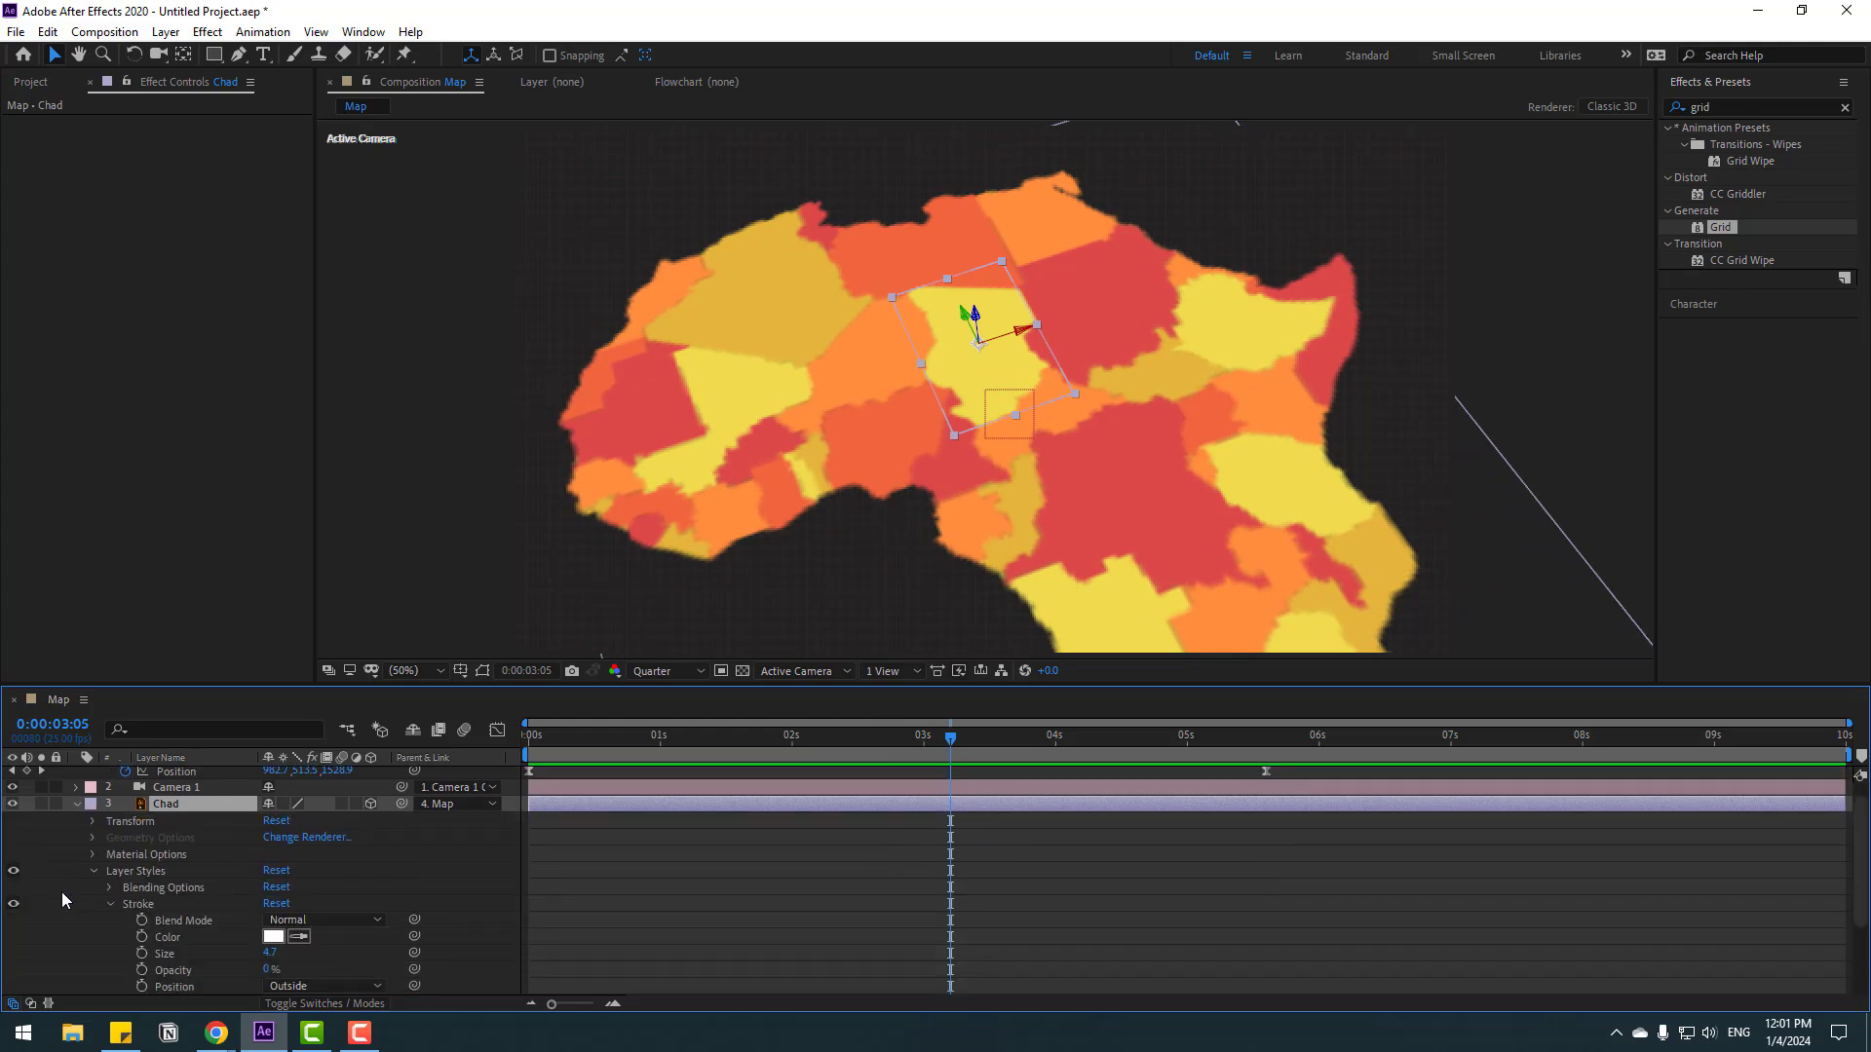
pyautogui.click(135, 910)
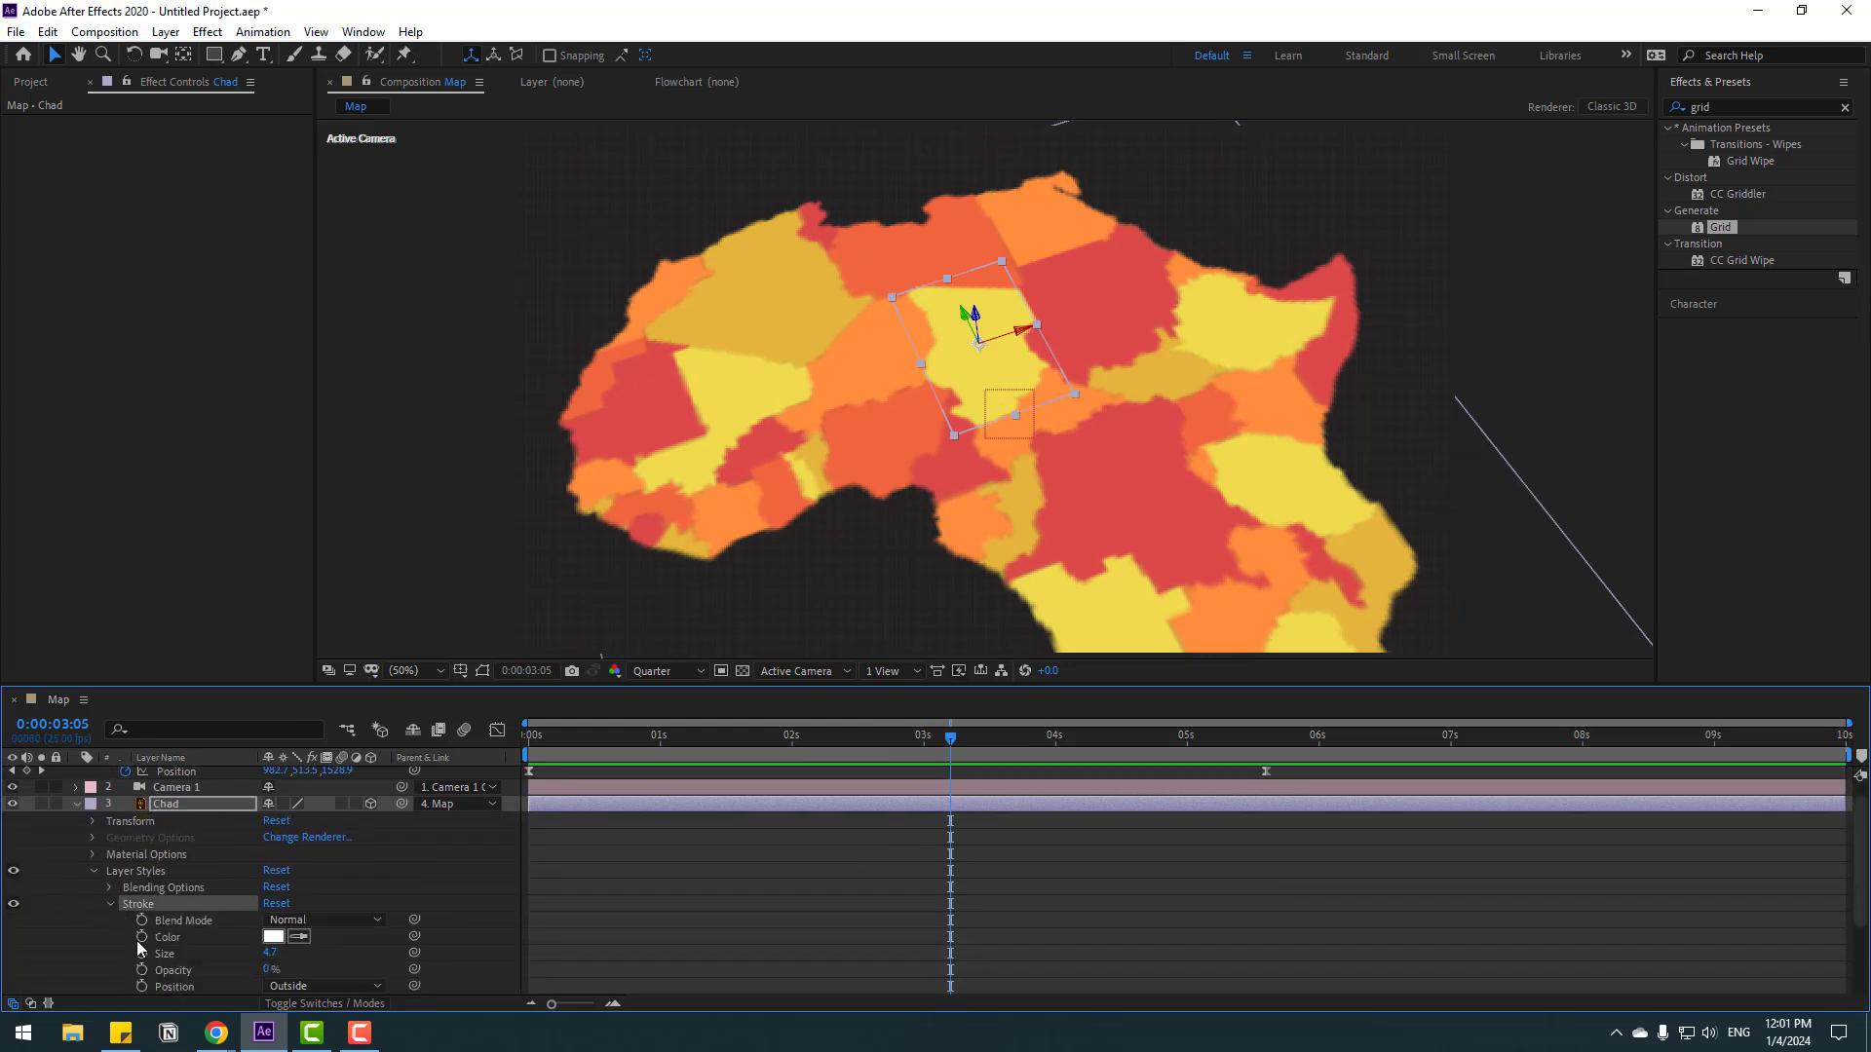
pyautogui.scroll(-1, 142, 955)
pyautogui.moveTo(936, 751); pyautogui.dragTo(897, 749)
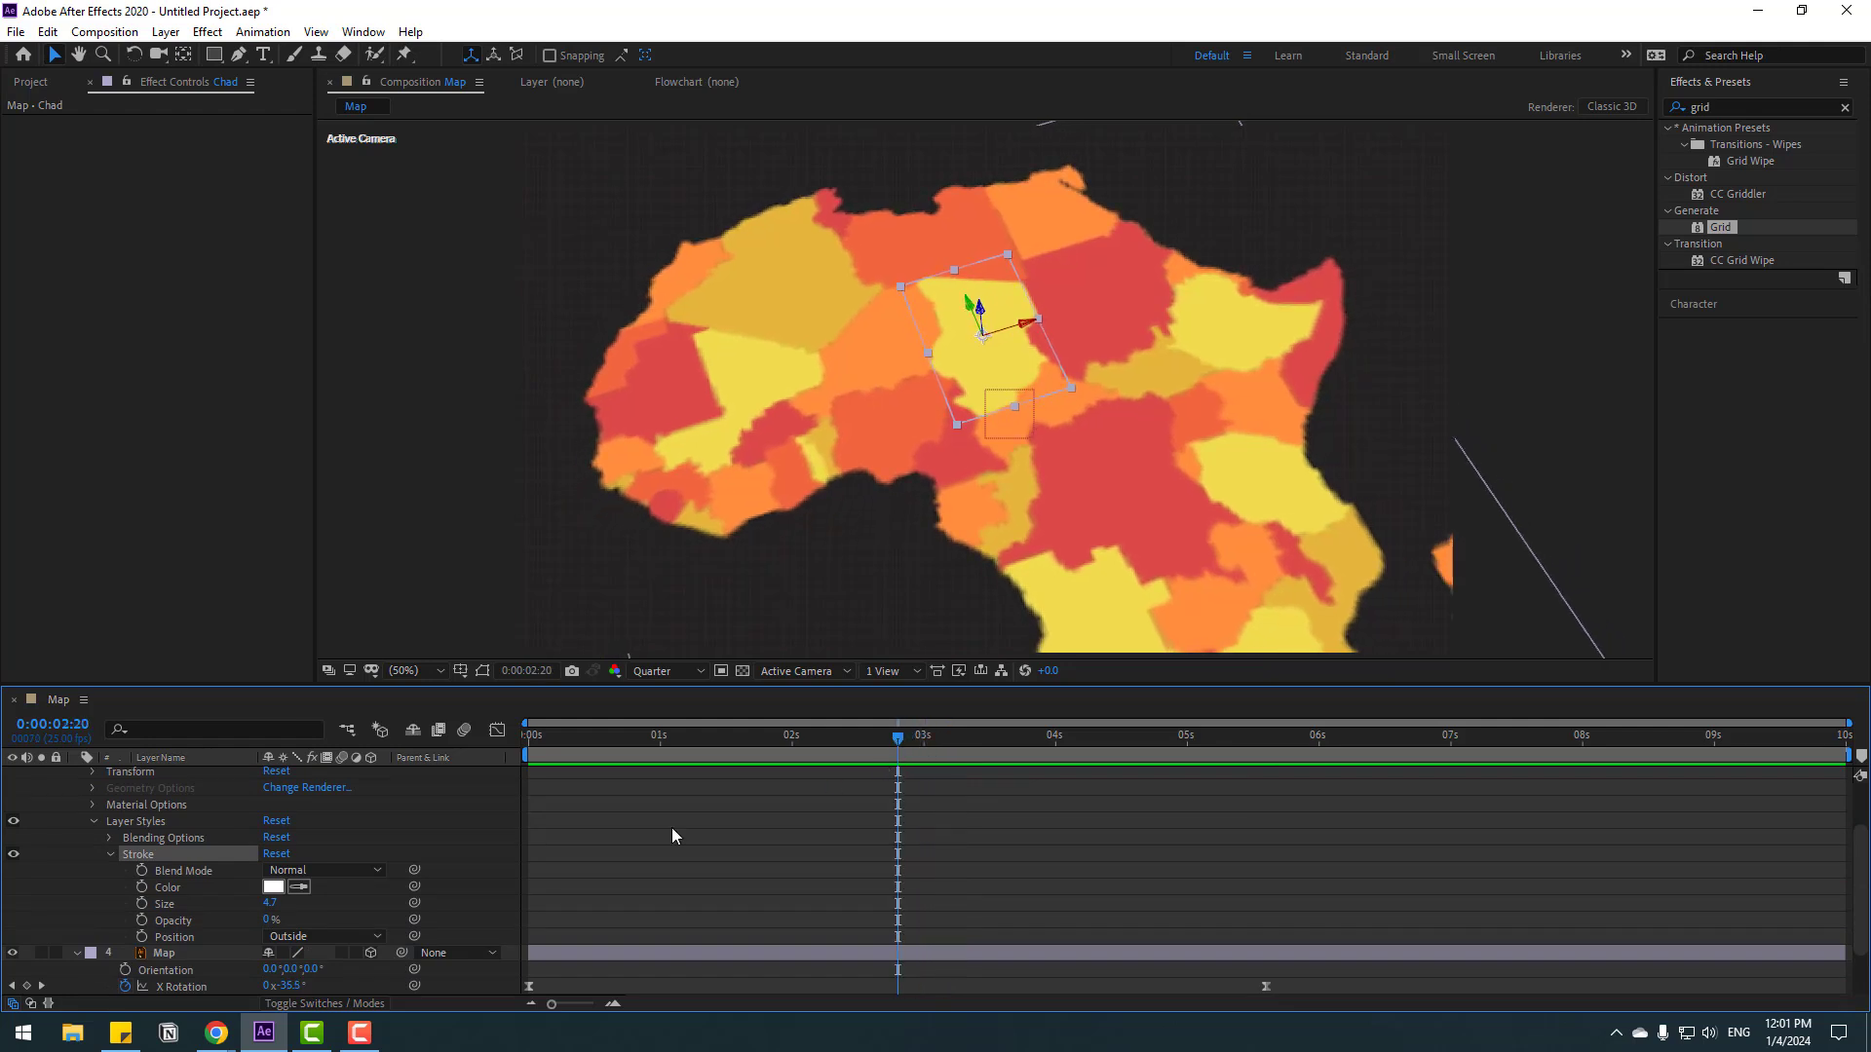
pyautogui.click(141, 921)
# Set Chad's Stroke Opacity to 100% at 0:00:03:15.
pyautogui.moveTo(919, 742); pyautogui.dragTo(1003, 742)
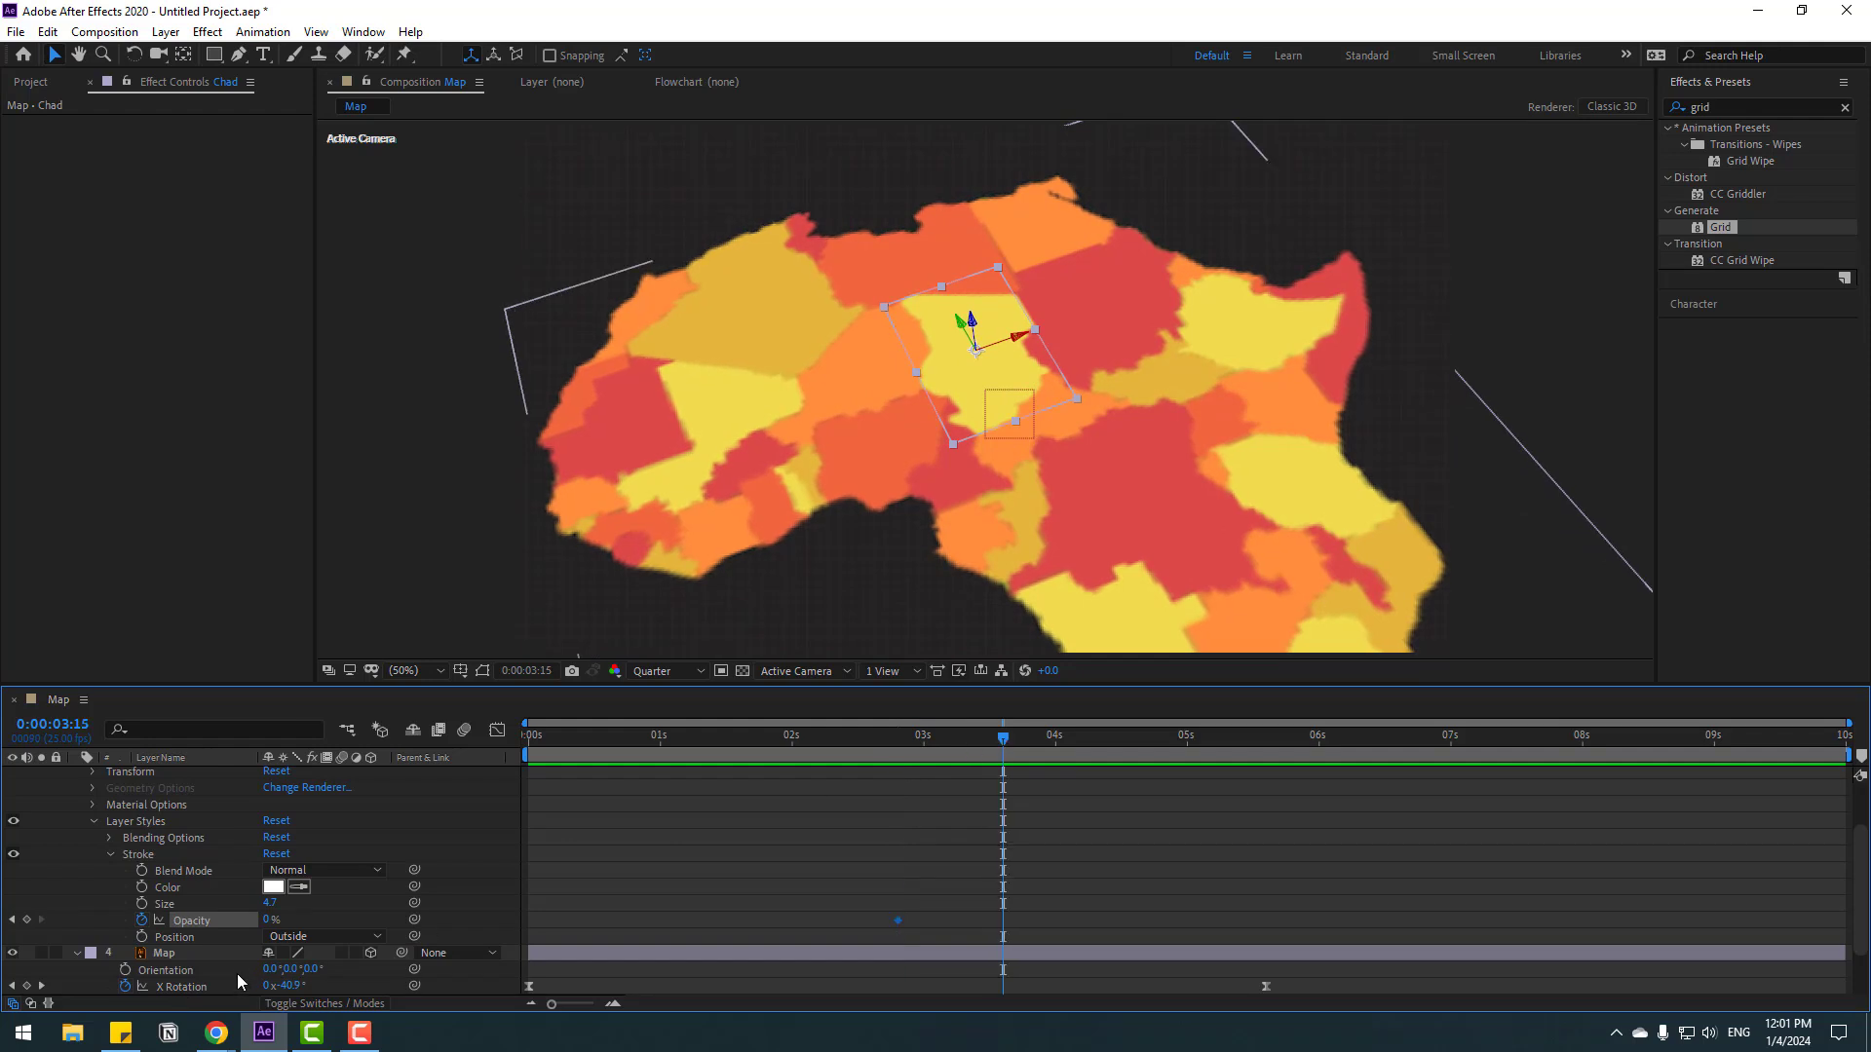
pyautogui.click(268, 920)
pyautogui.write('100')
pyautogui.press('Return')
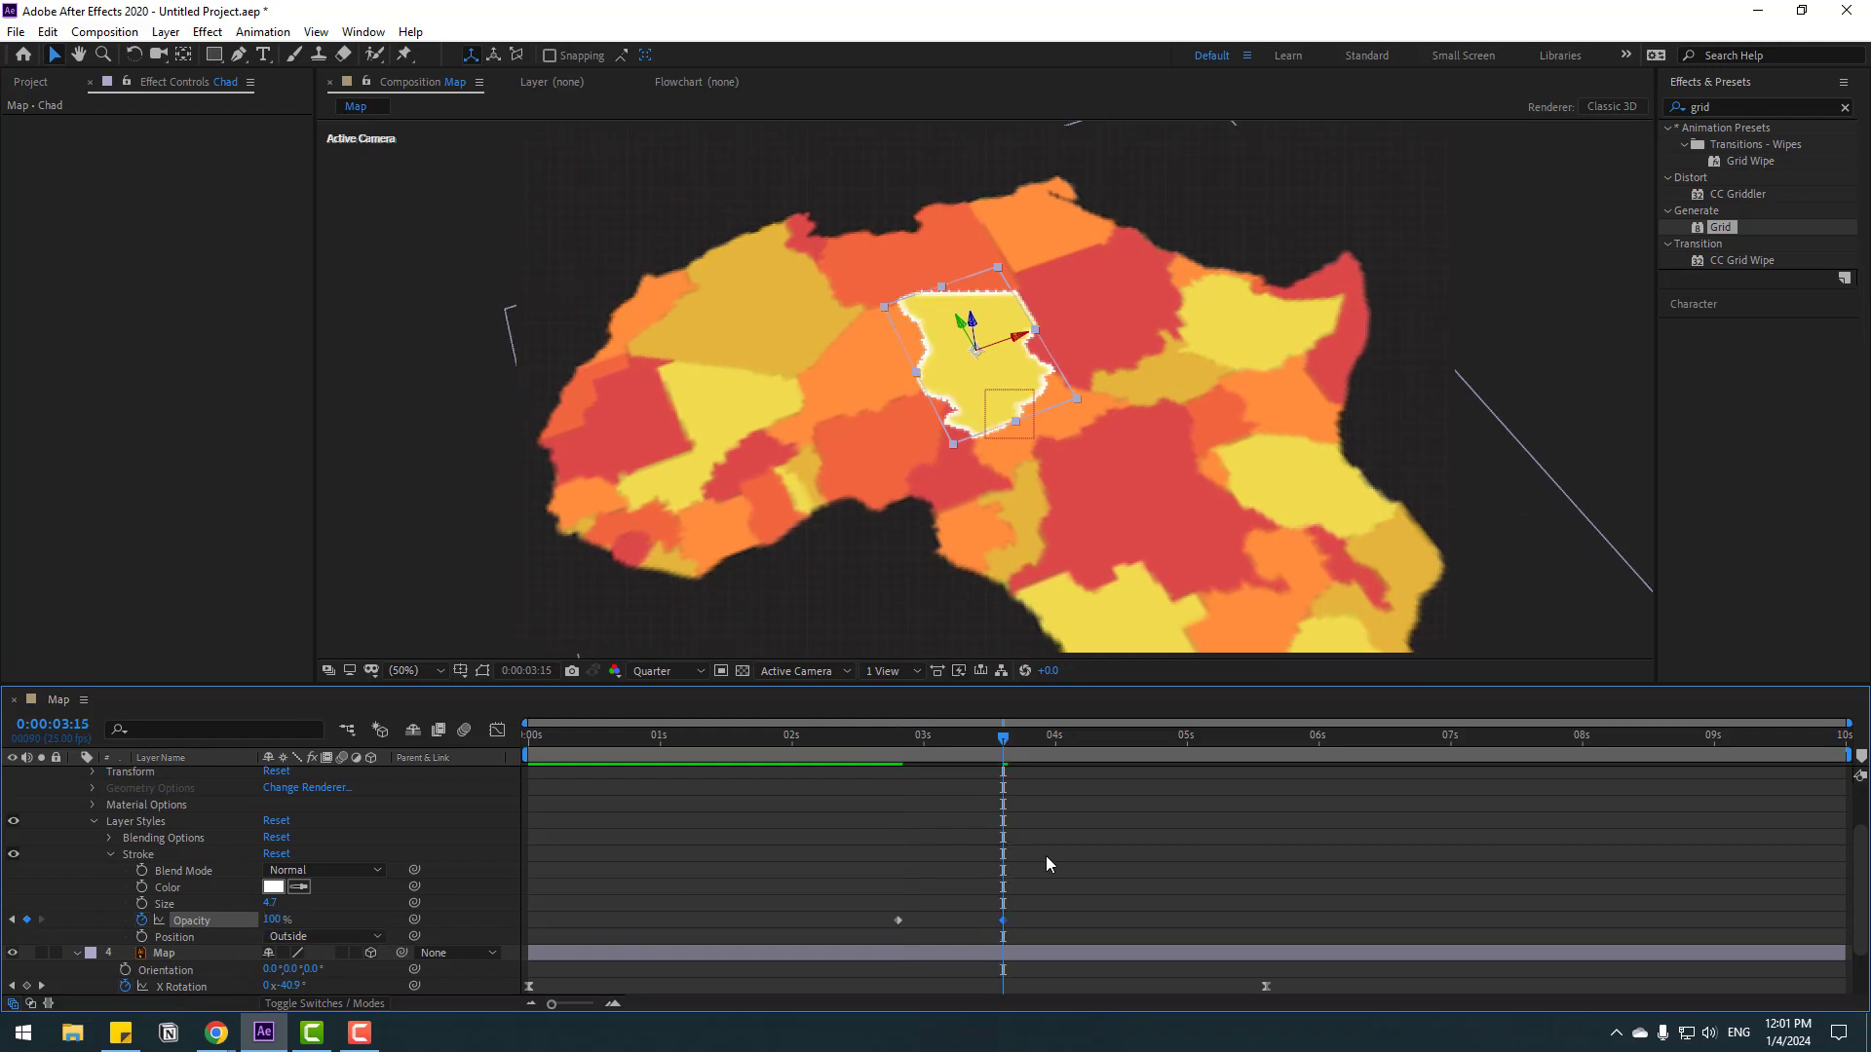
# Apply Easy Ease to both stroke opacity keyframes, preview the fade, and collapse Chad.
pyautogui.moveTo(1069, 906)
pyautogui.mouseDown()
pyautogui.moveTo(883, 934)
pyautogui.moveTo(895, 921)
pyautogui.mouseUp()
pyautogui.rightClick(894, 921)
pyautogui.moveTo(1071, 911)
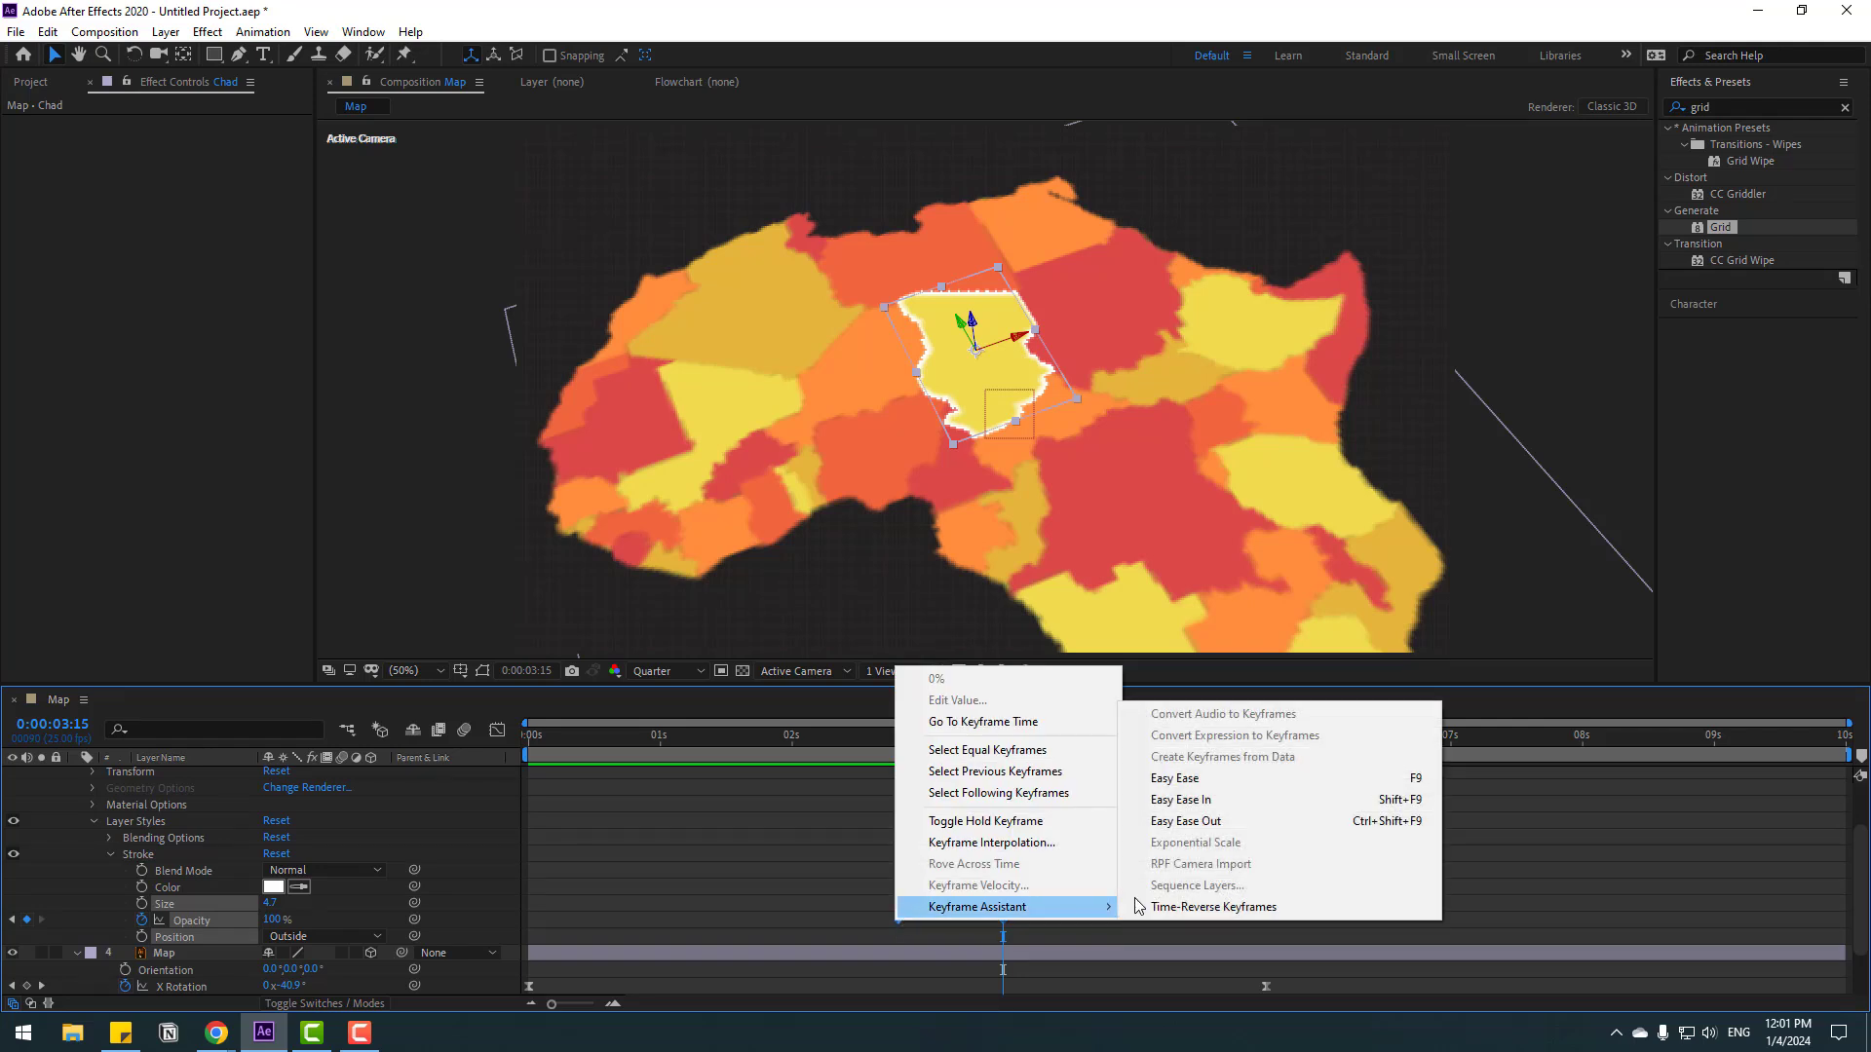
pyautogui.click(1169, 777)
pyautogui.click(886, 745)
pyautogui.moveTo(886, 748)
pyautogui.mouseDown()
pyautogui.moveTo(1036, 748)
pyautogui.moveTo(898, 750)
pyautogui.mouseUp()
pyautogui.scroll(1, 141, 906)
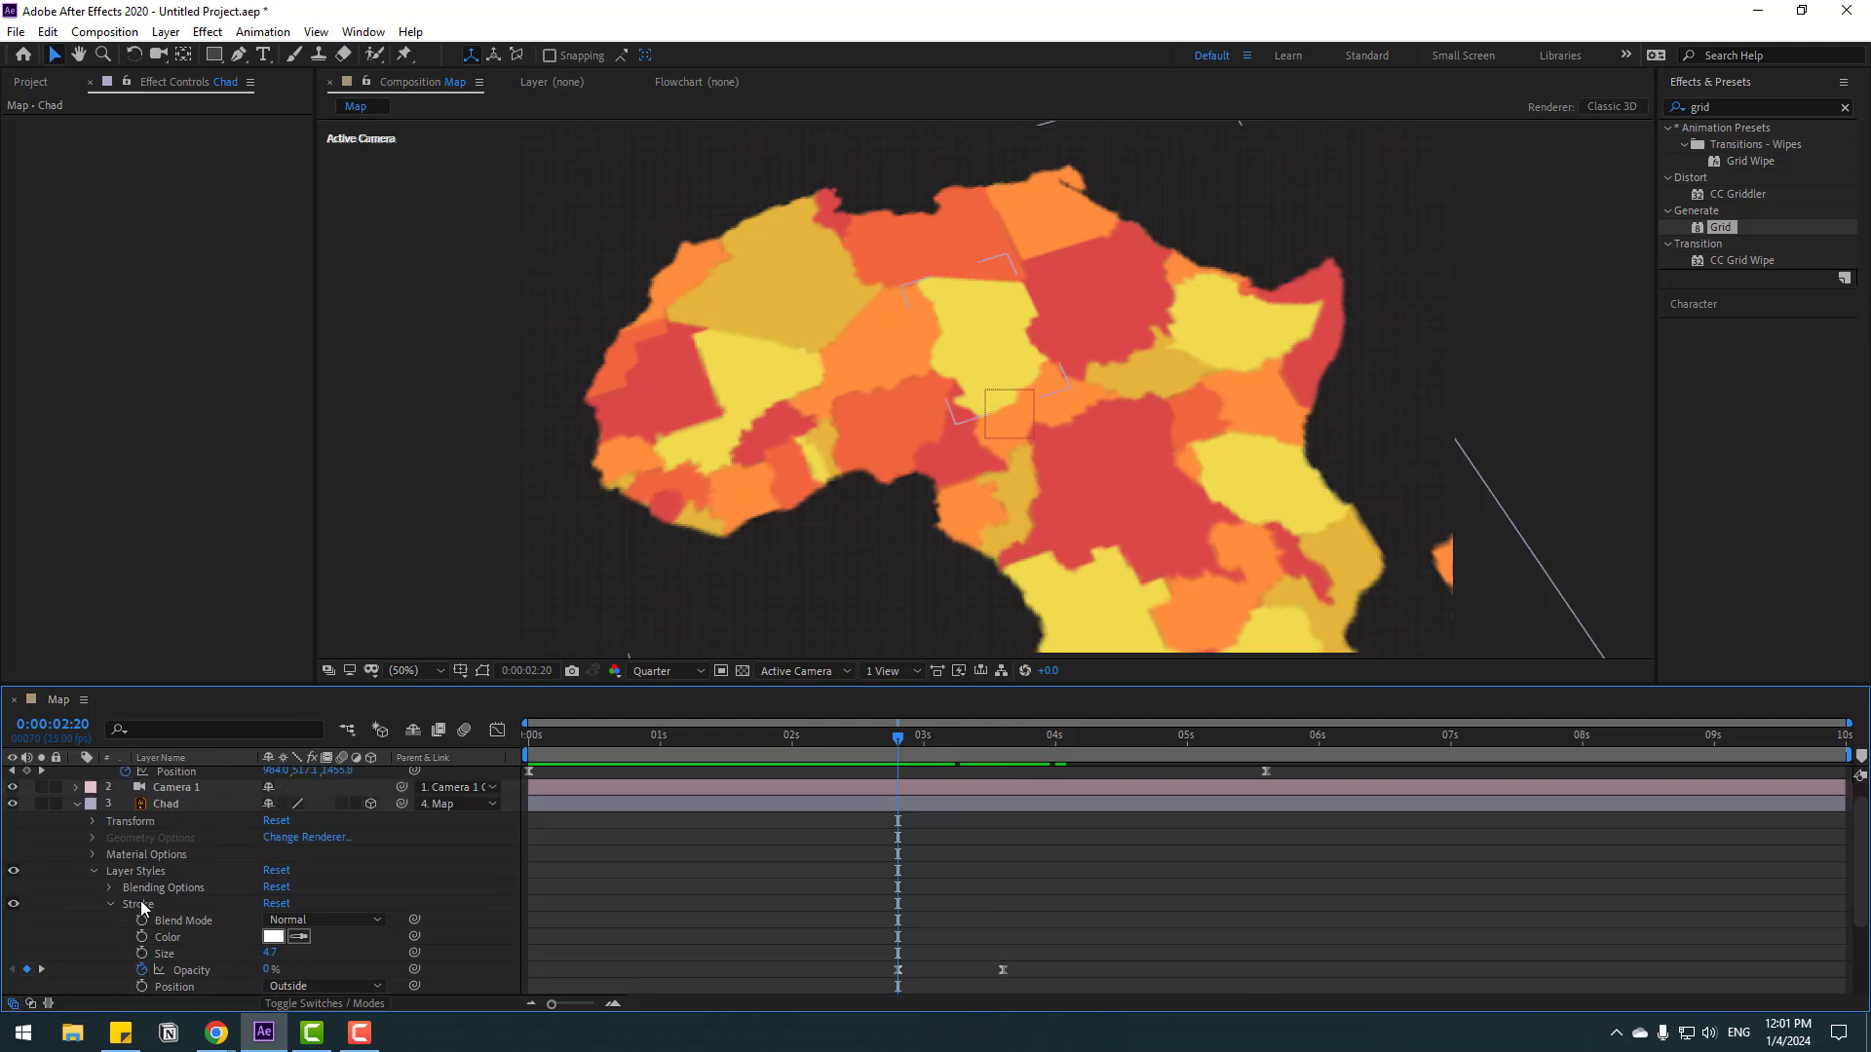
pyautogui.click(78, 805)
pyautogui.click(165, 825)
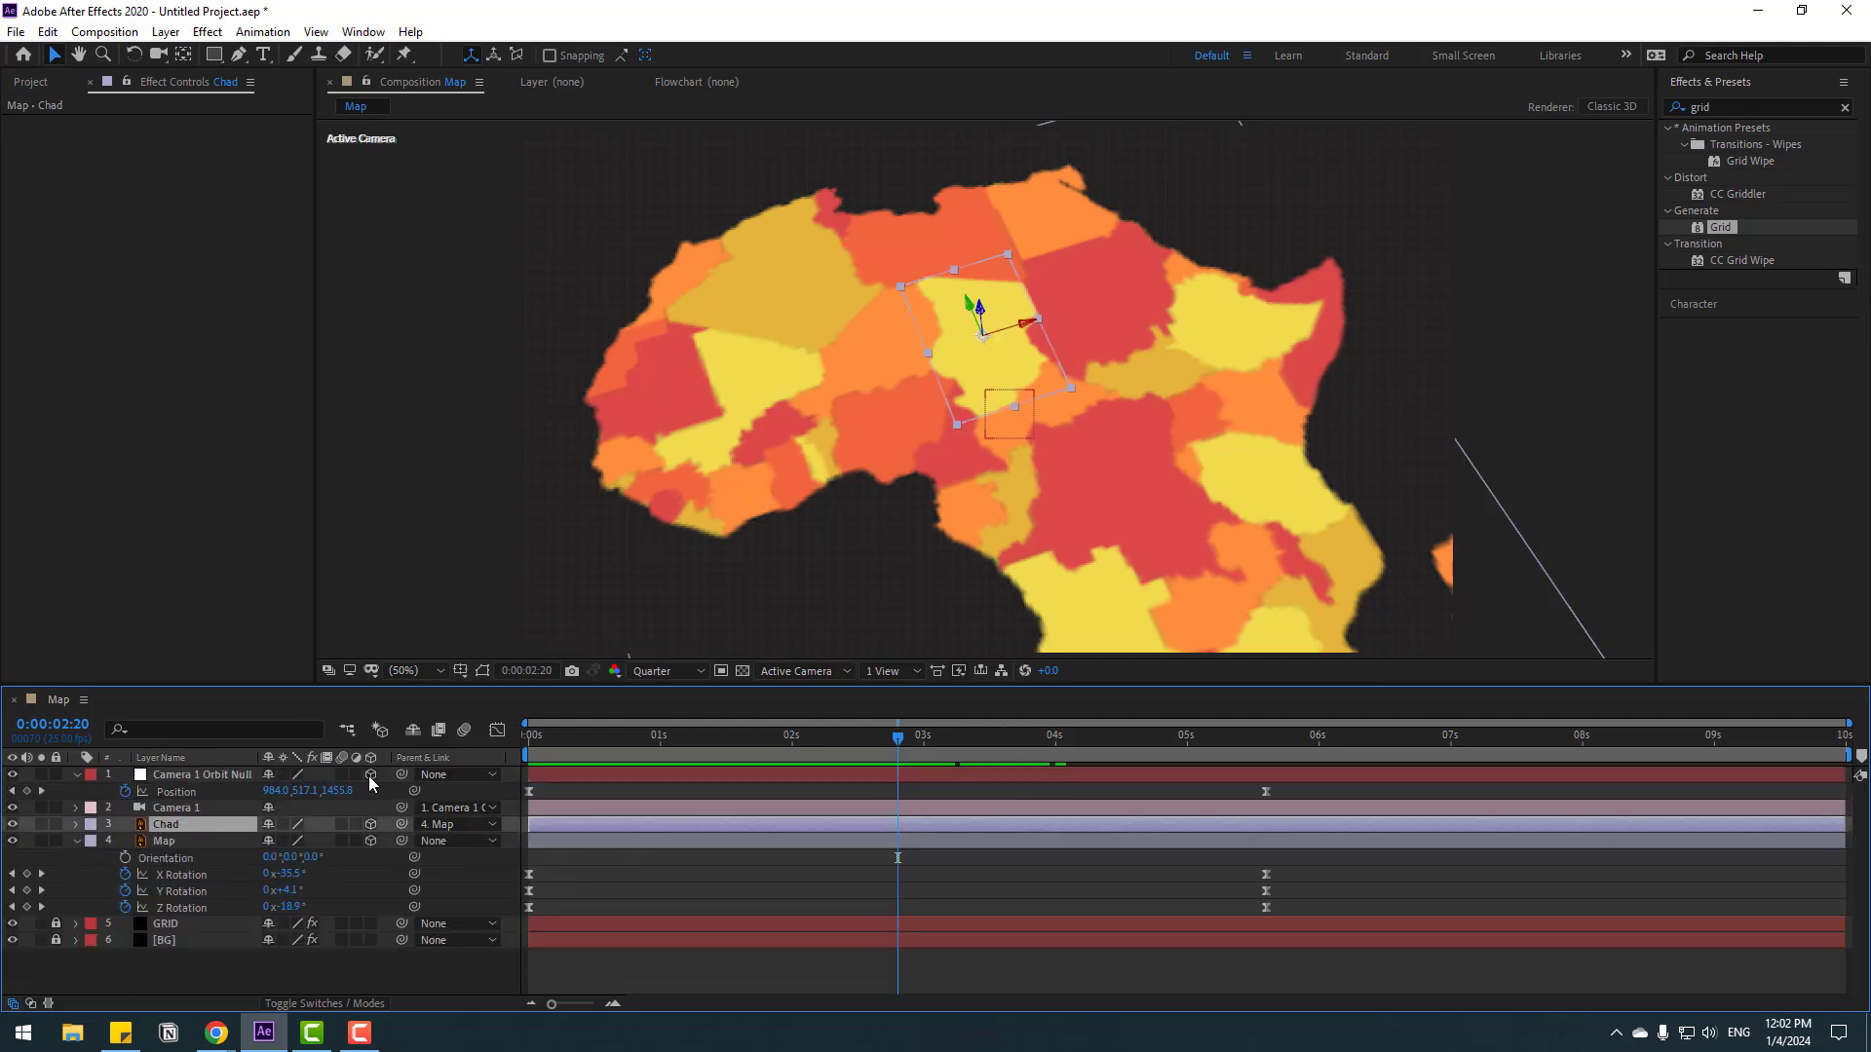
# Keyframe Chad's Position, lifting it from Z 0 at 2:20 to about −78 near 5:04.
pyautogui.press('p')
pyautogui.click(125, 840)
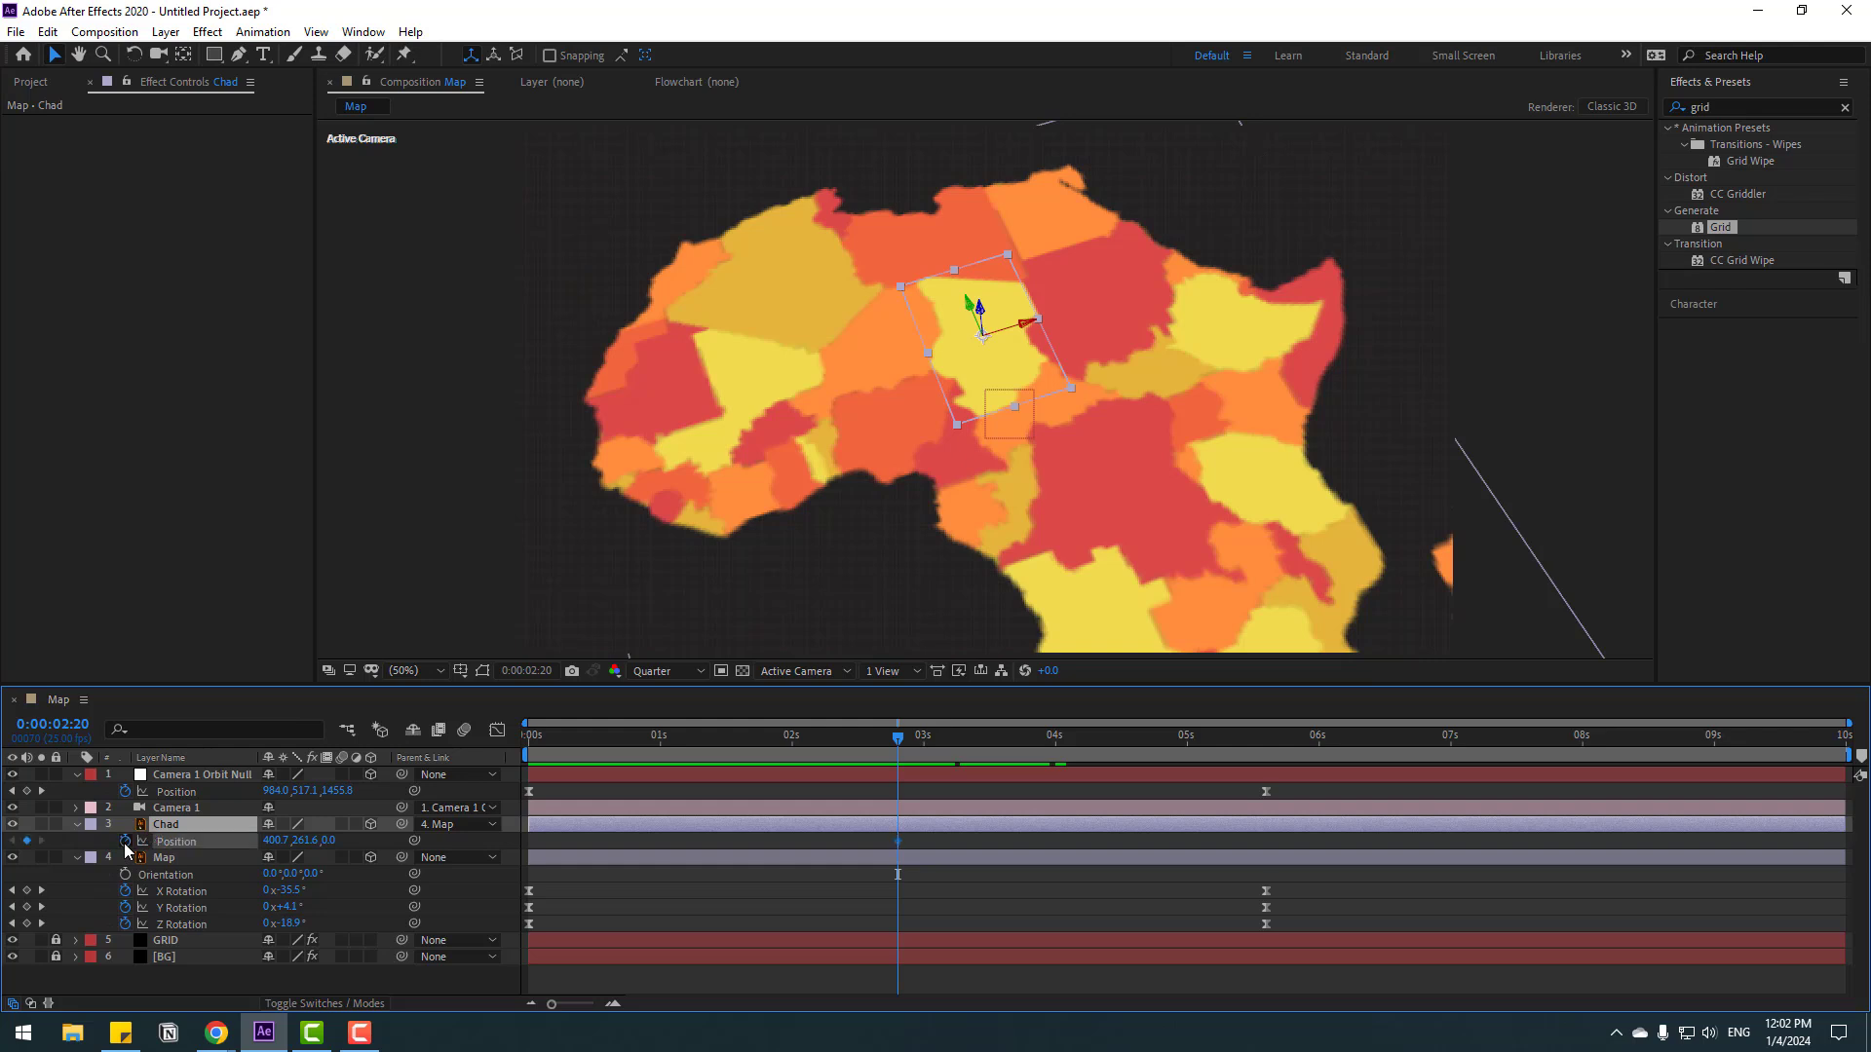
pyautogui.moveTo(930, 741); pyautogui.dragTo(1208, 740)
pyautogui.moveTo(966, 336); pyautogui.dragTo(963, 297)
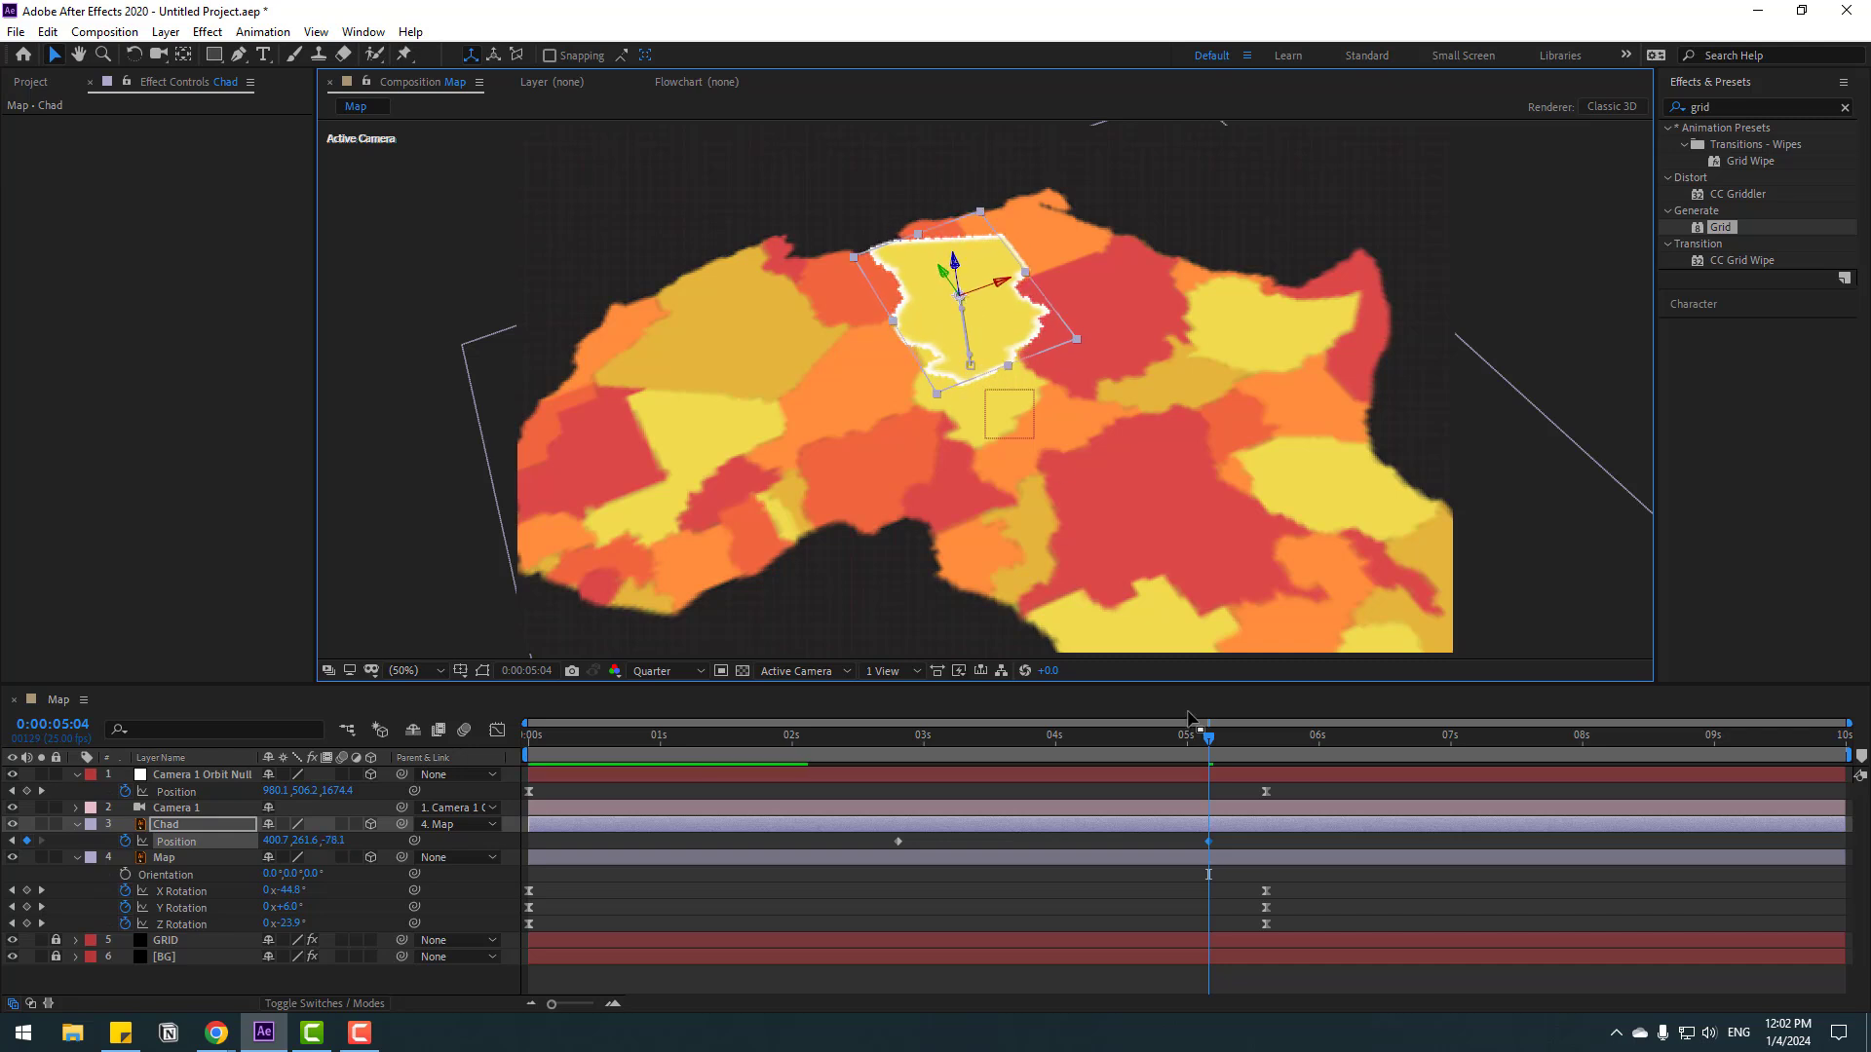
pyautogui.moveTo(1195, 744); pyautogui.dragTo(898, 752)
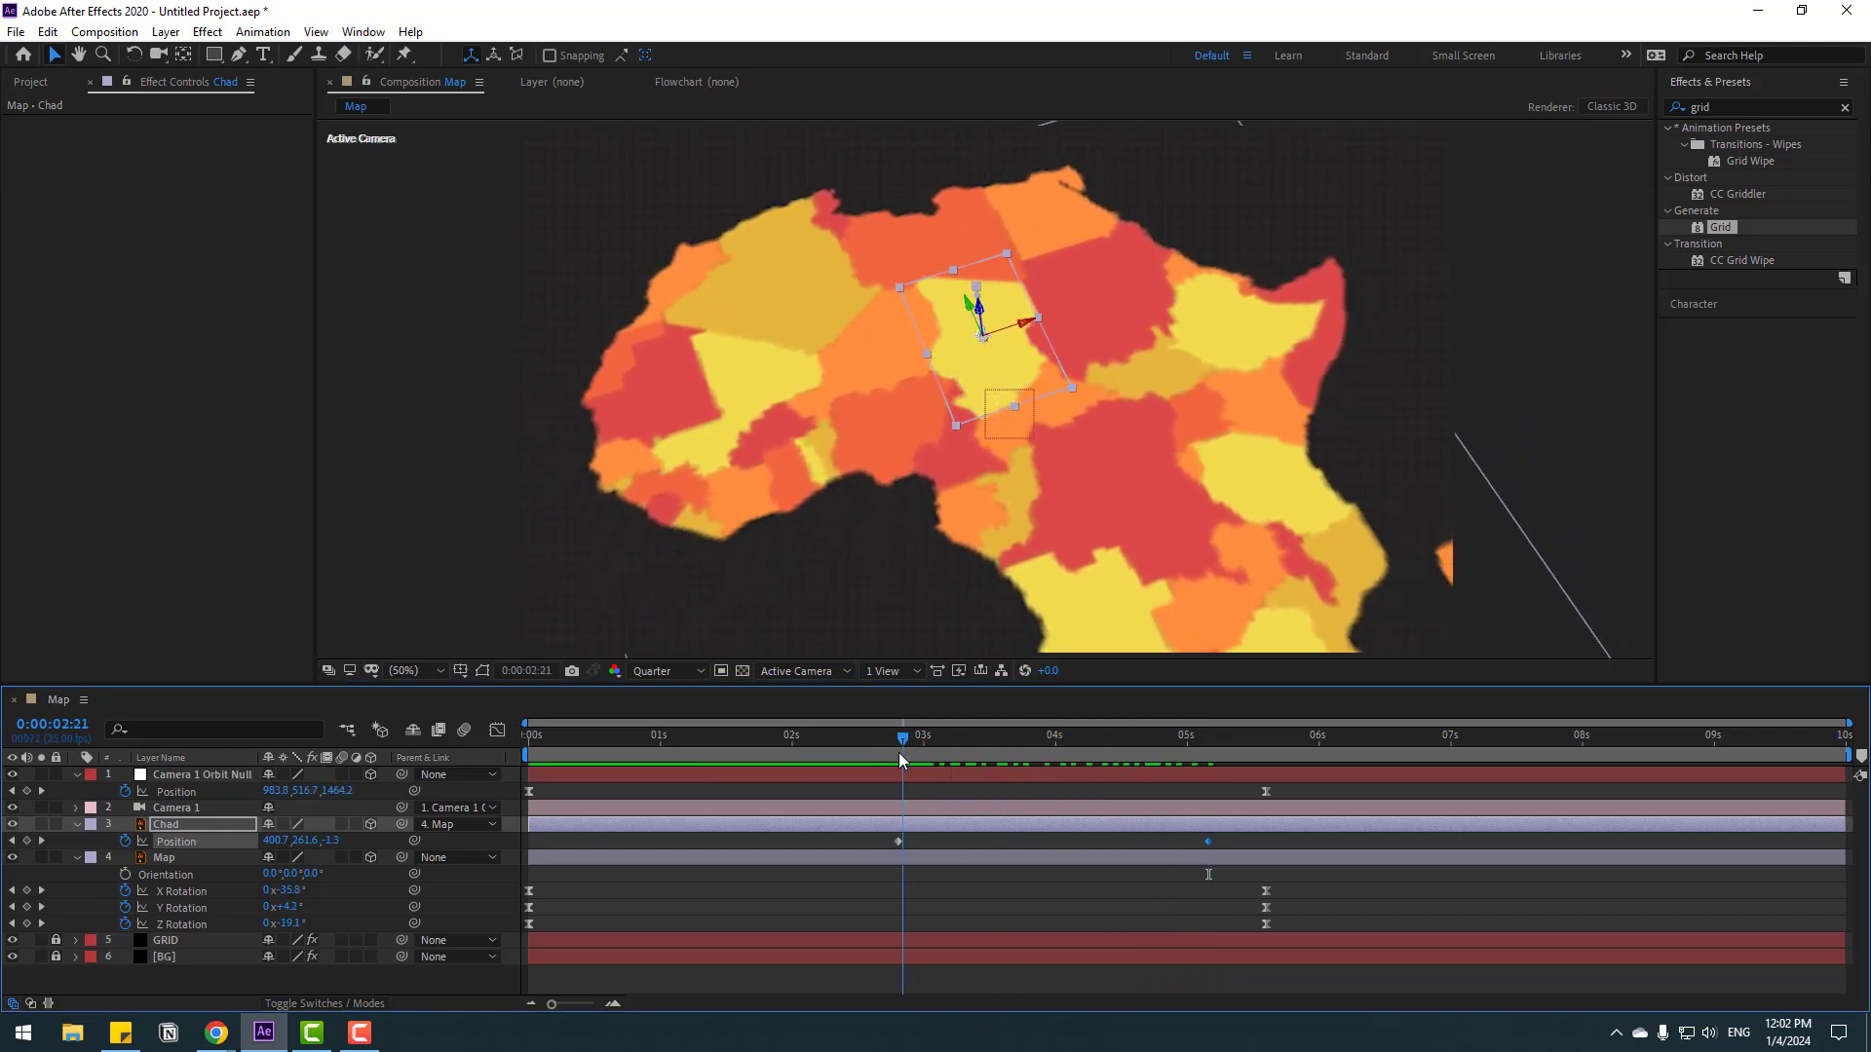
# Apply Easy Ease to Chad's Position keyframes and preview the lift.
pyautogui.rightClick(898, 842)
pyautogui.moveTo(984, 829)
pyautogui.click(1191, 894)
pyautogui.moveTo(904, 742); pyautogui.dragTo(959, 742)
pyautogui.press('space')
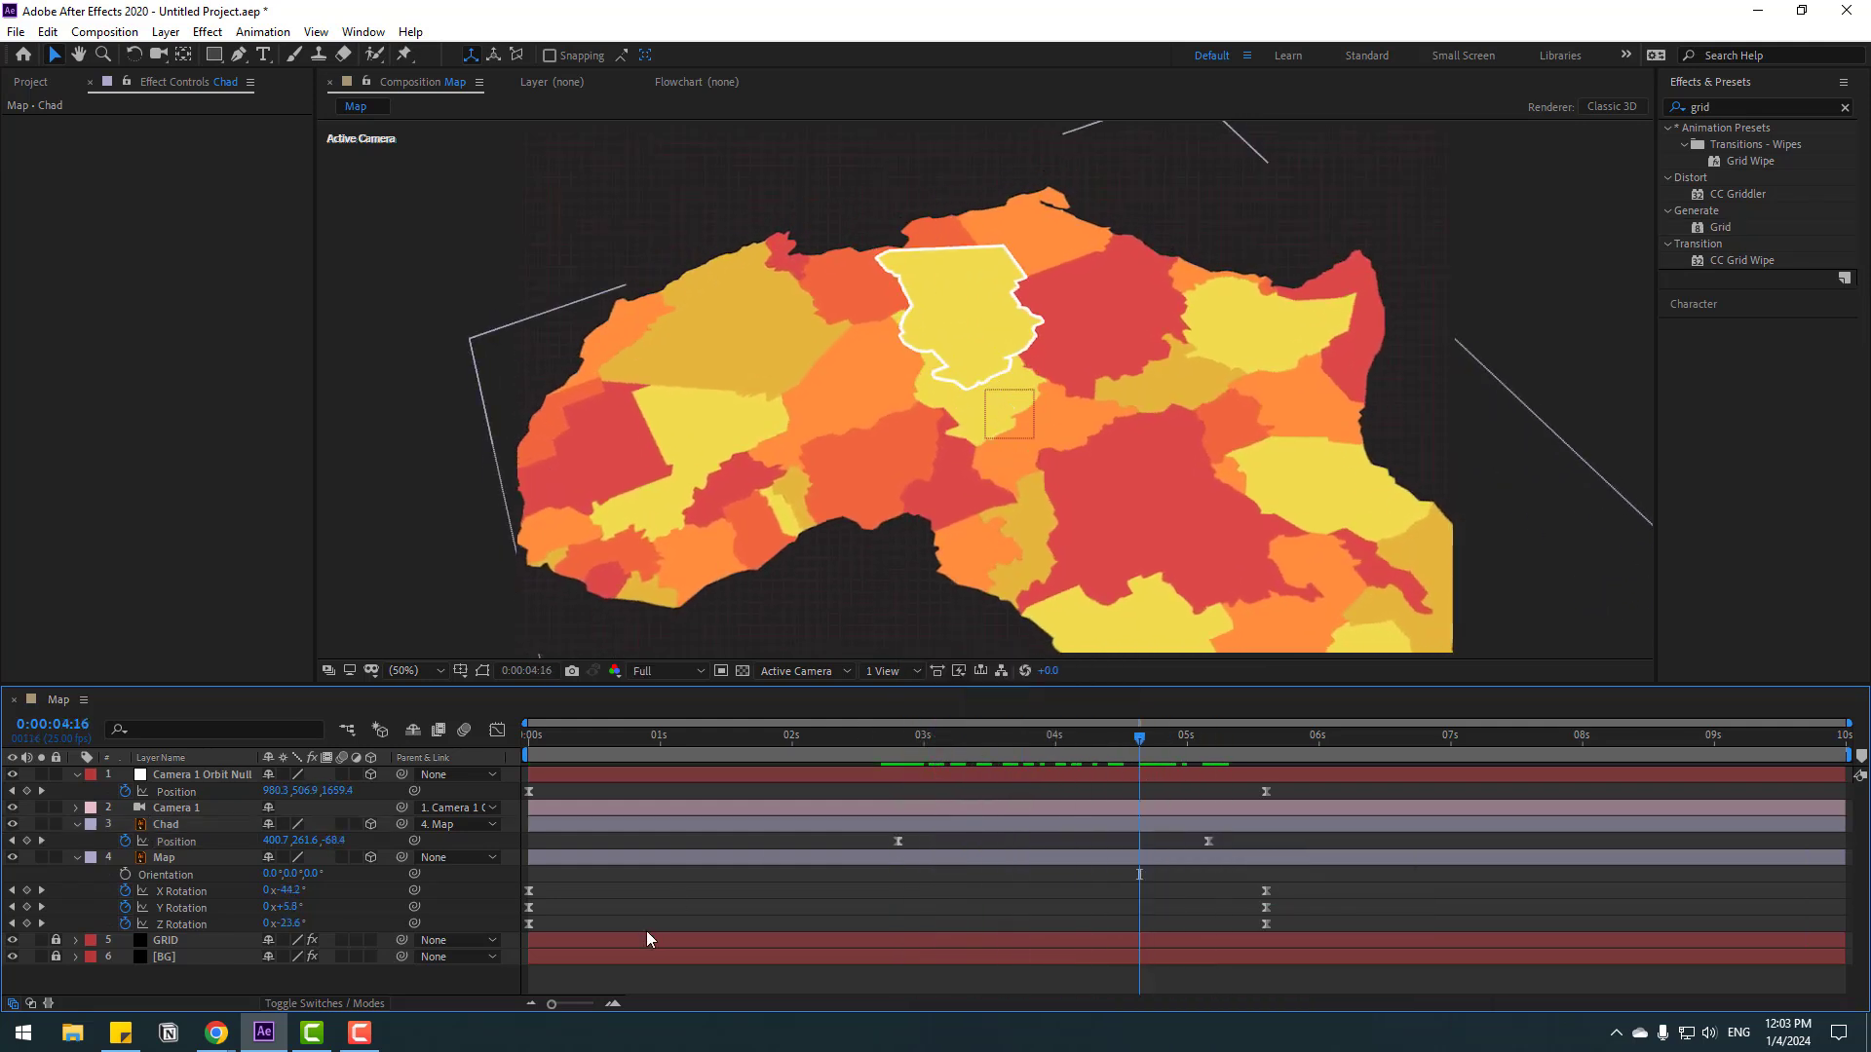
# Apply Gaussian Blur to the Map layer.
pyautogui.click(1727, 107)
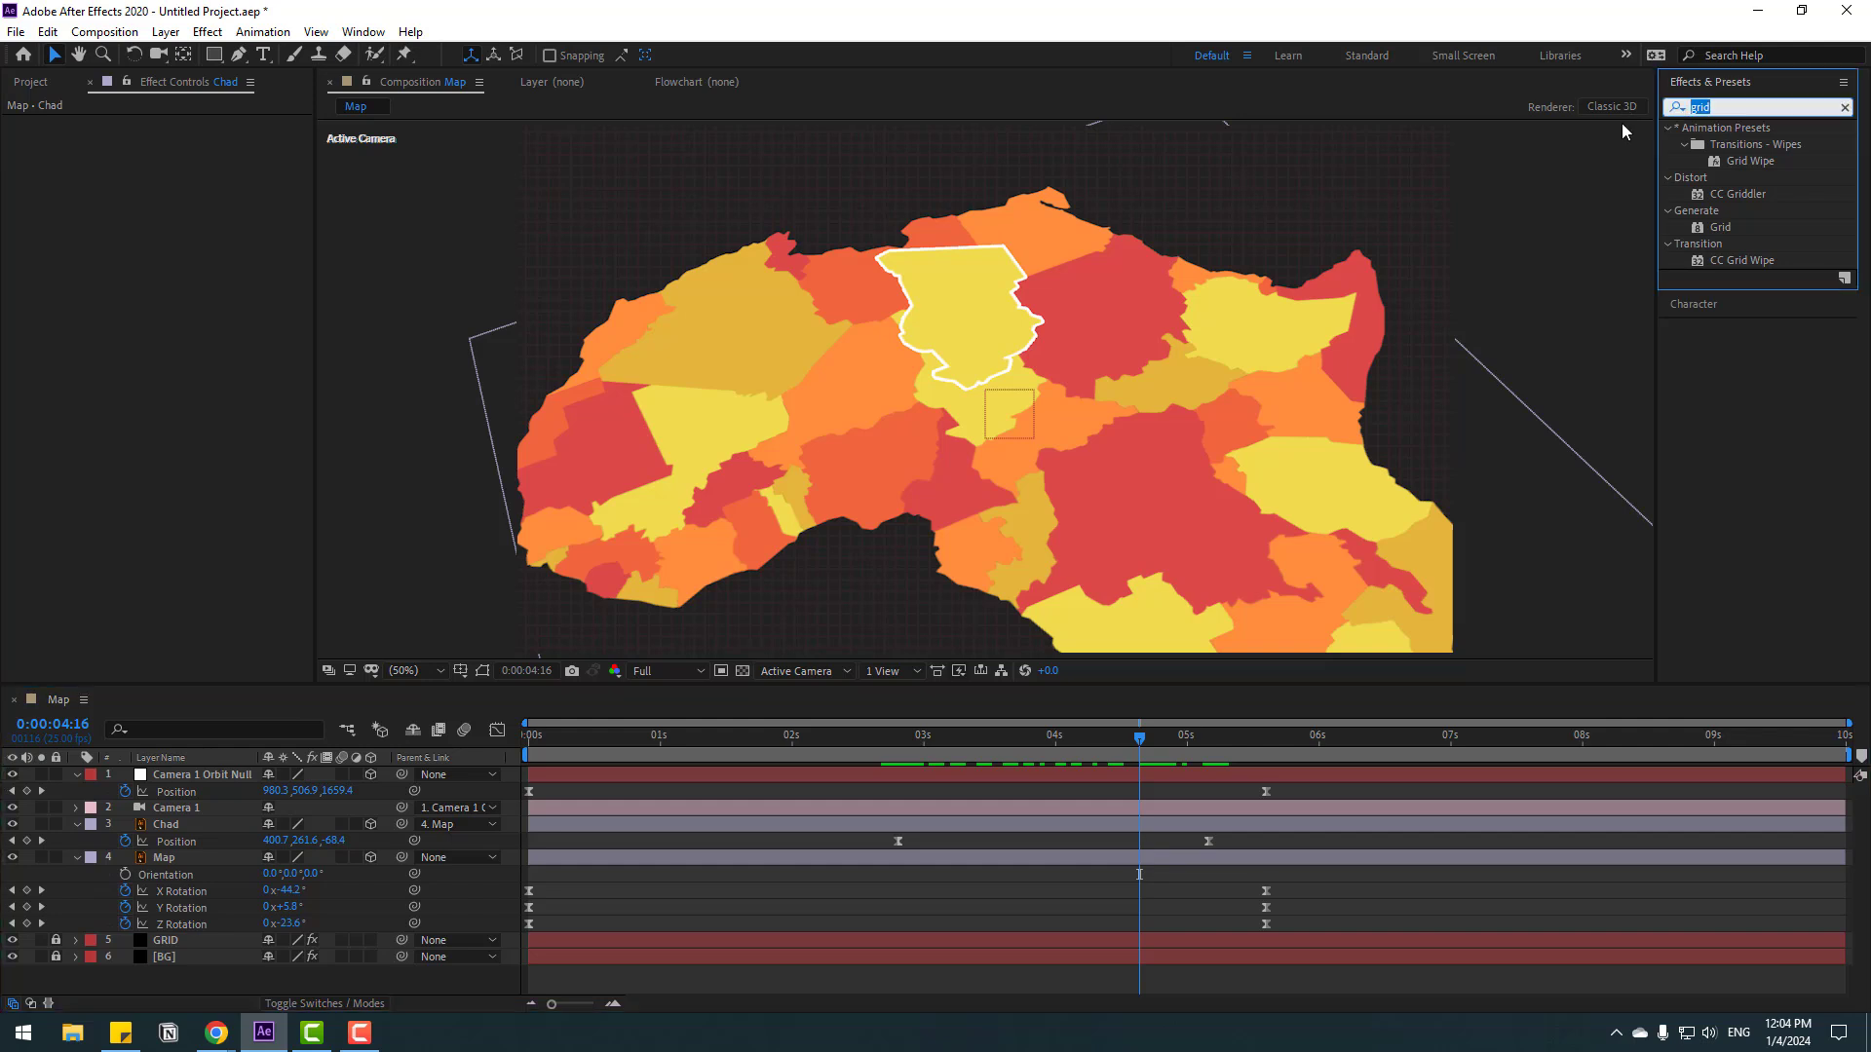
pyautogui.write('gau')
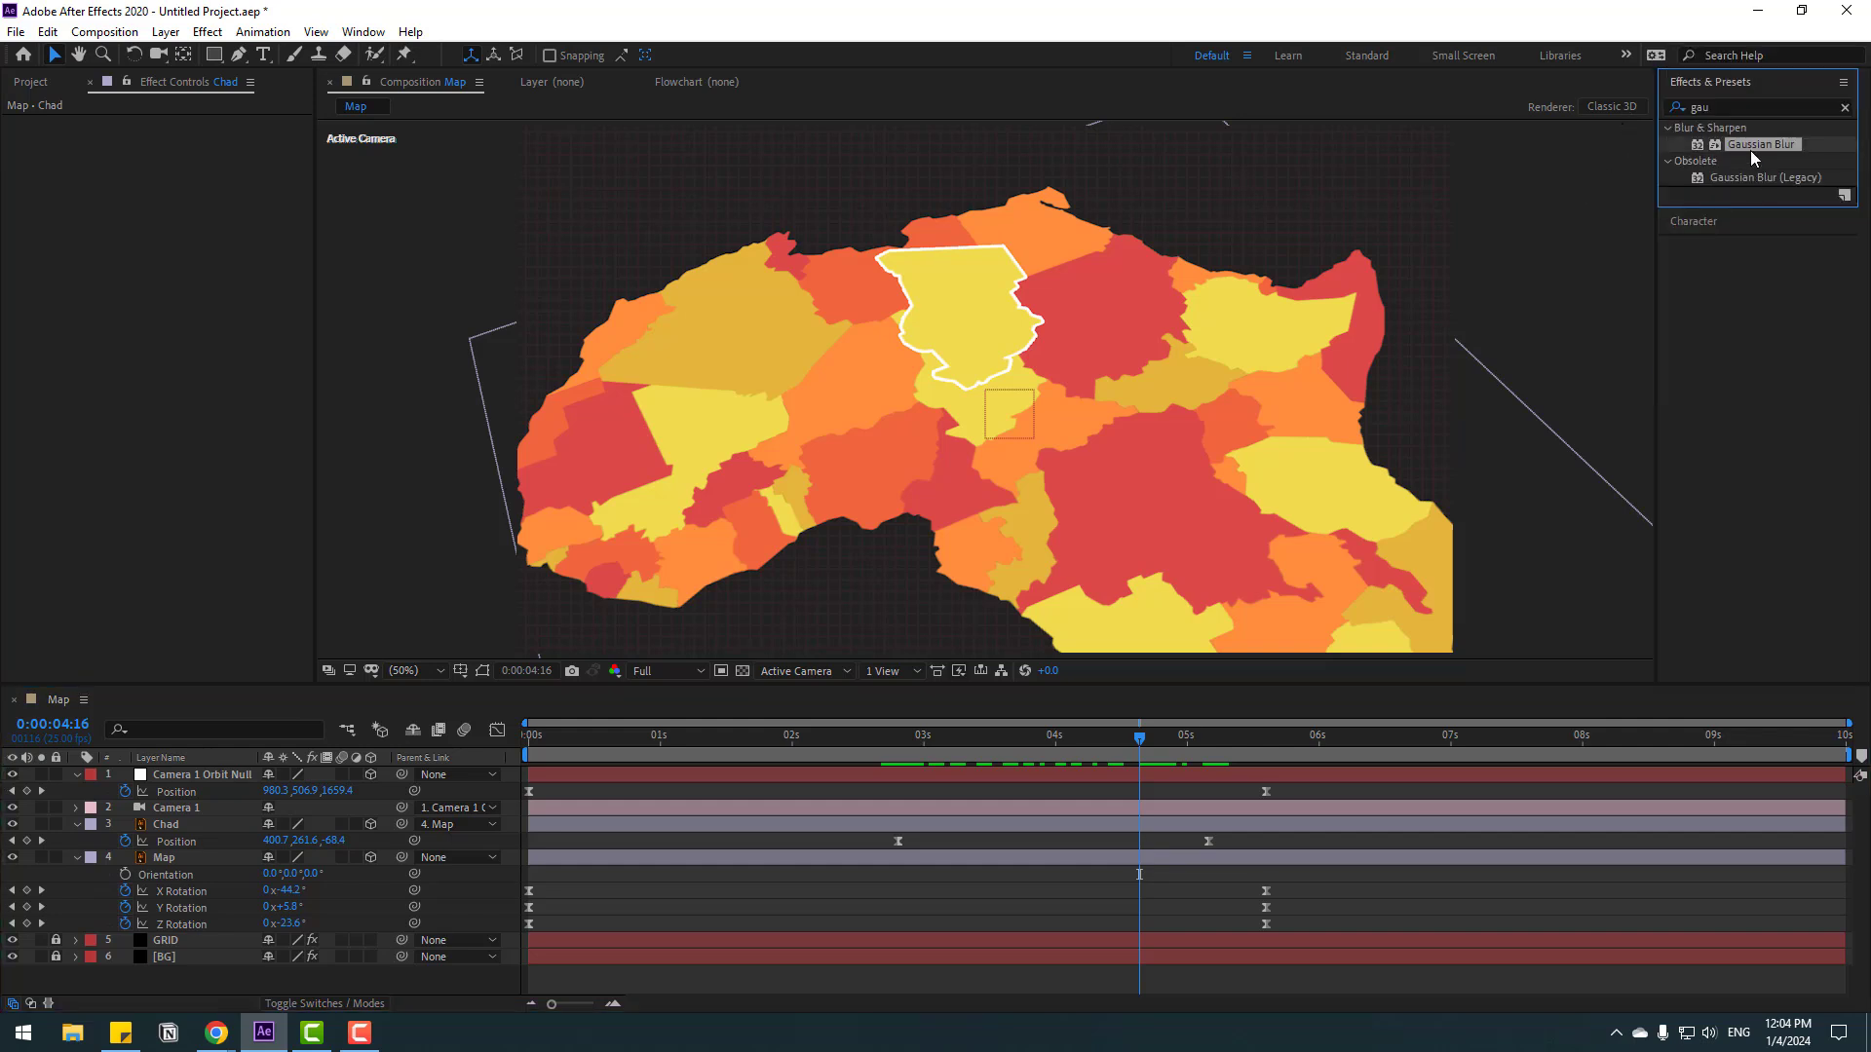
pyautogui.moveTo(1749, 148); pyautogui.dragTo(164, 867)
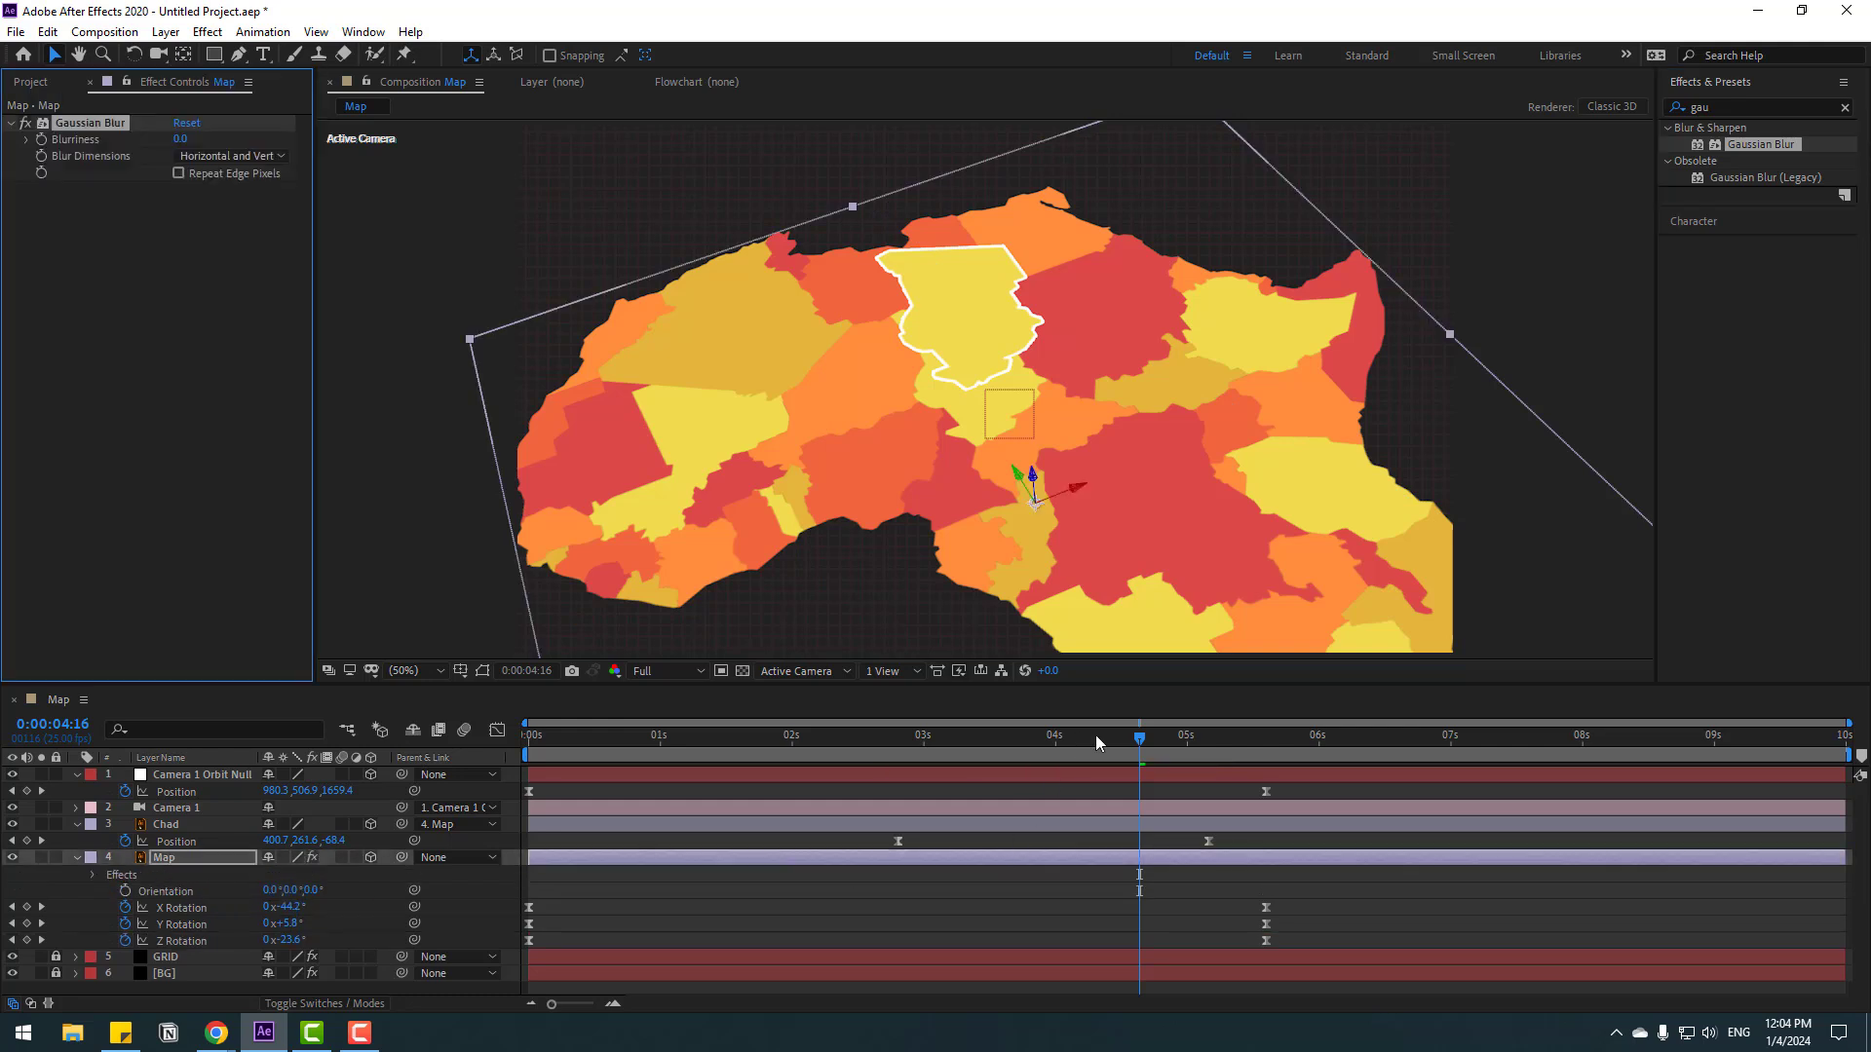
# Keyframe Blurriness from 0 at 0:00:02:20 to about 22.7 at 0:00:05:00.
pyautogui.moveTo(1095, 735); pyautogui.dragTo(898, 757)
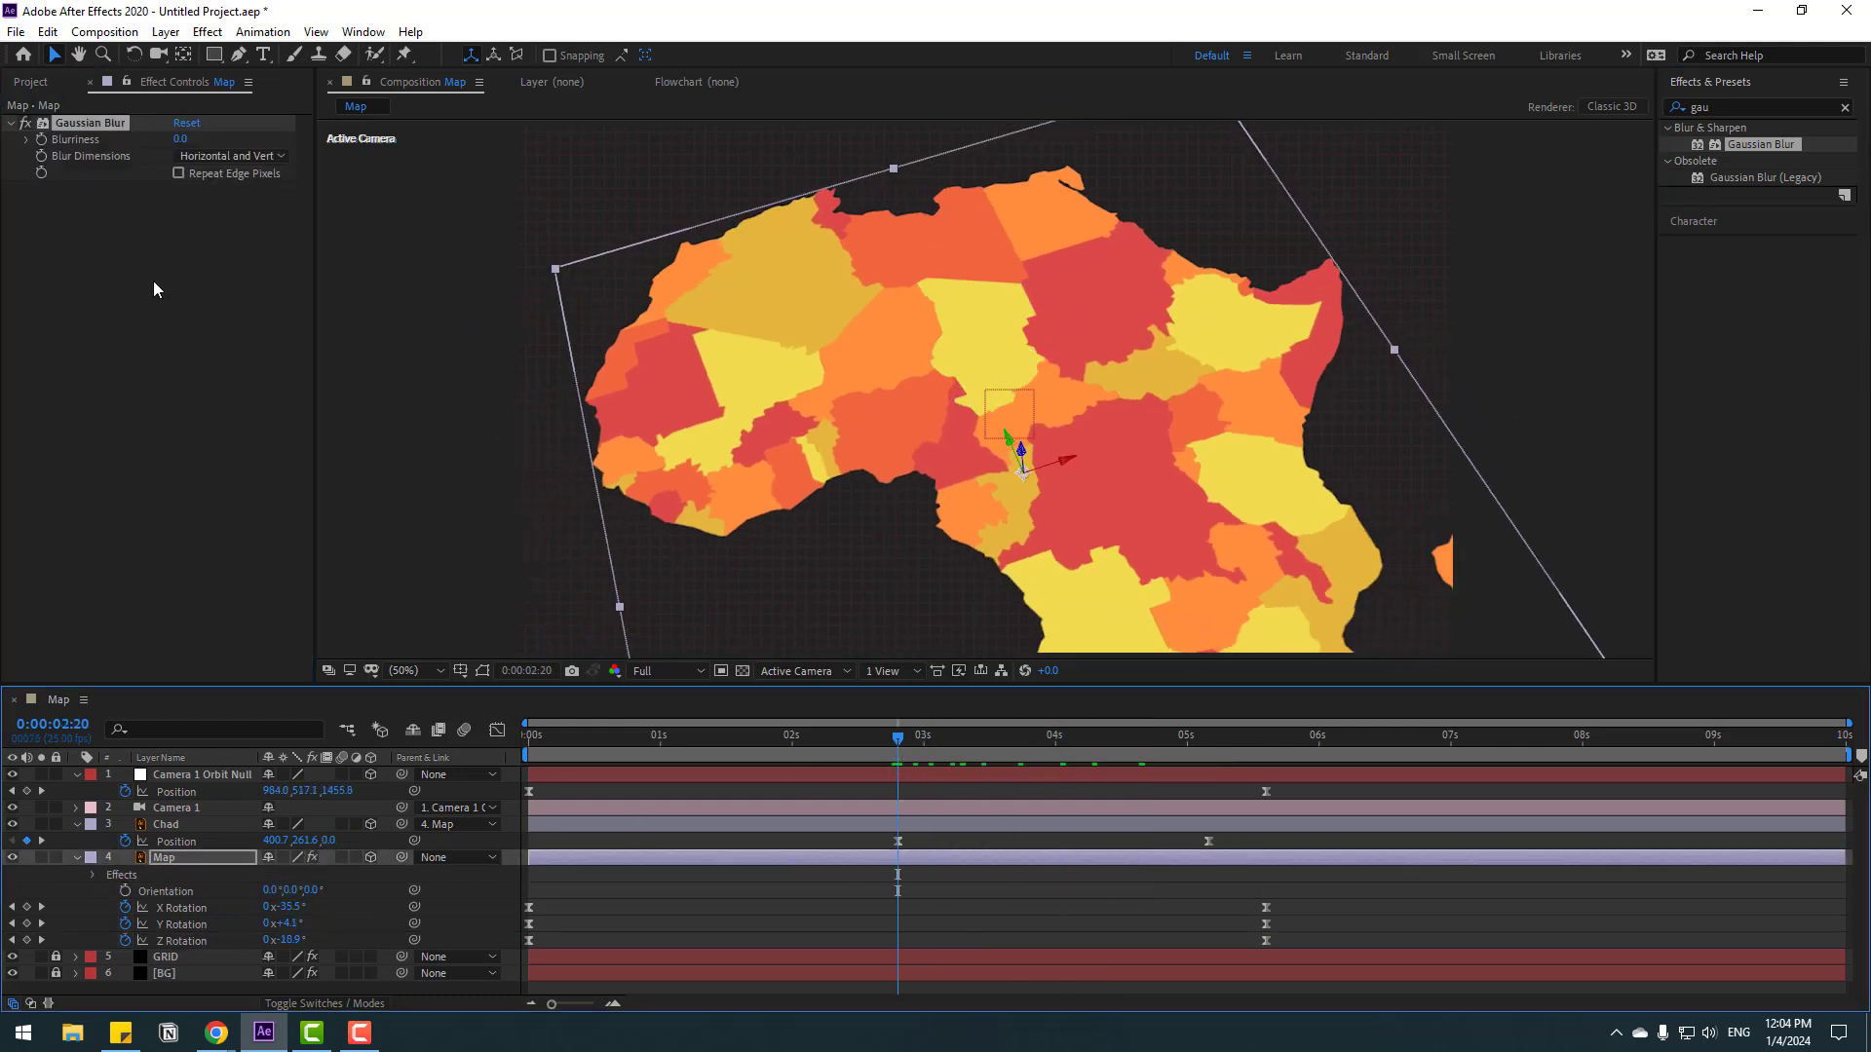
pyautogui.click(42, 144)
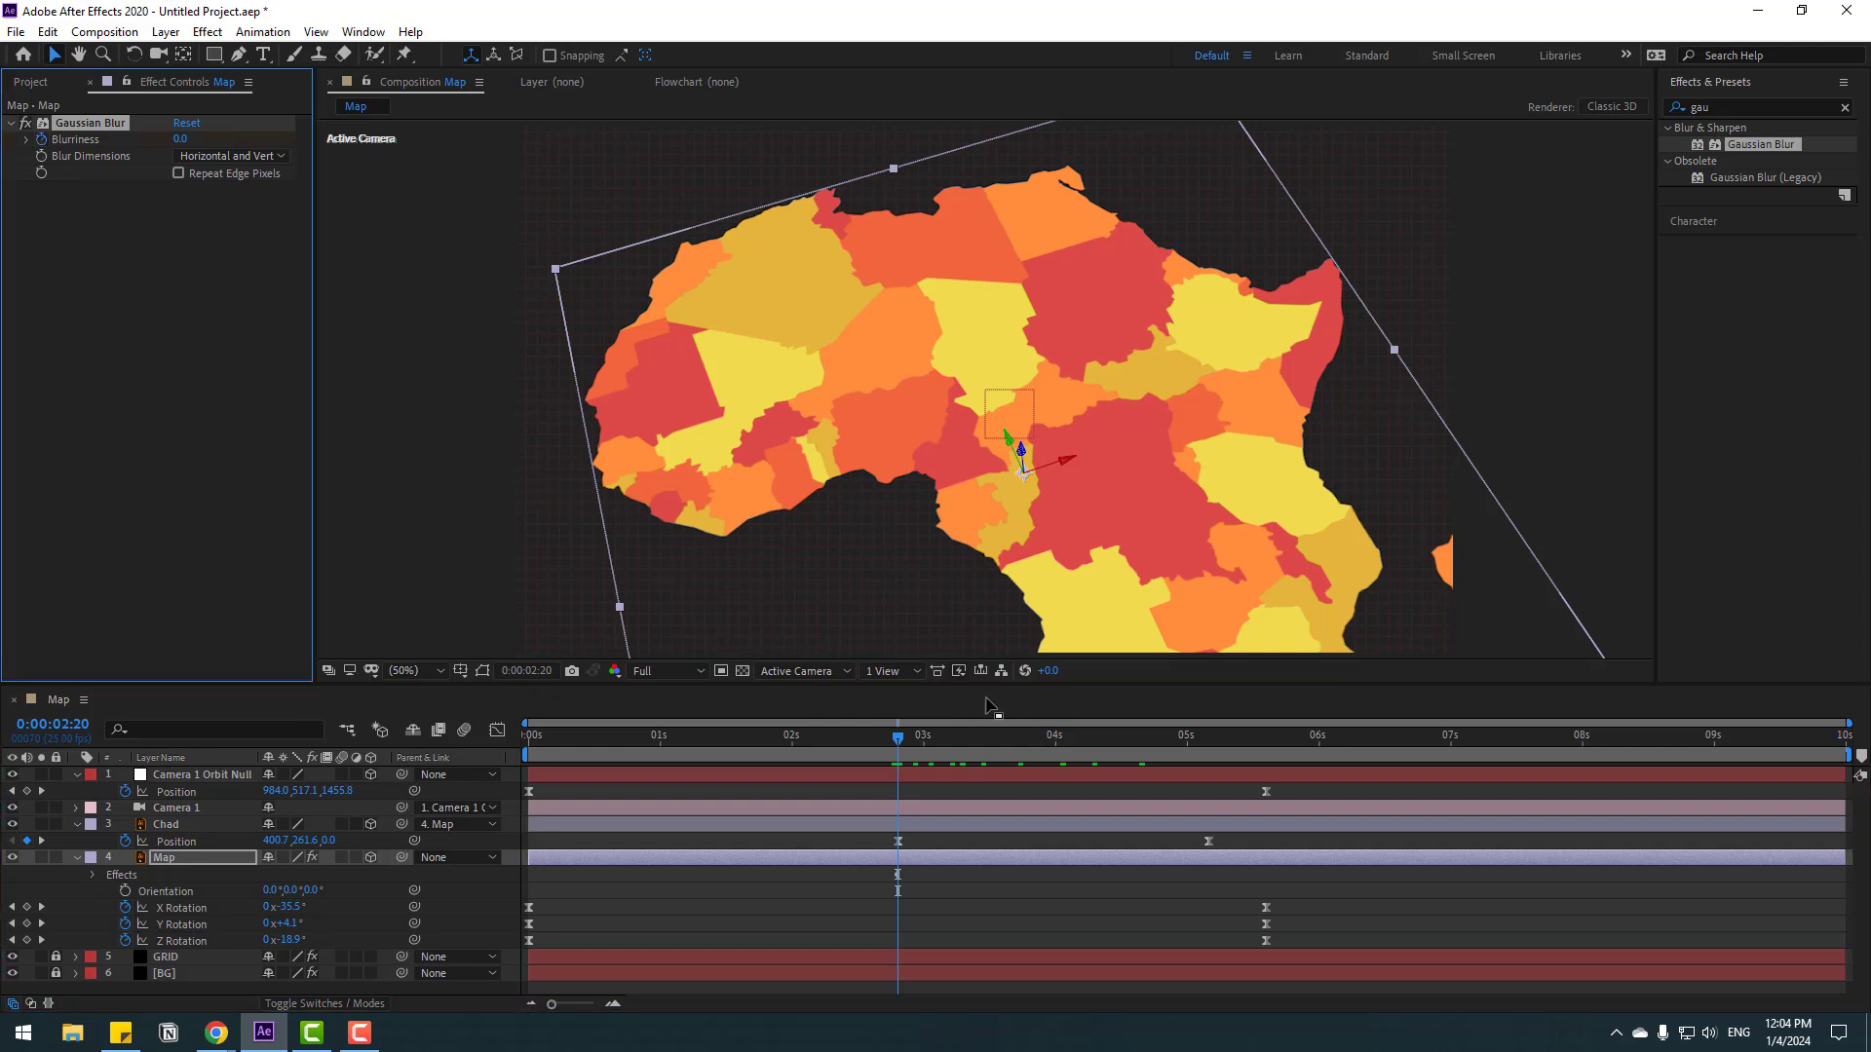
pyautogui.moveTo(943, 740); pyautogui.dragTo(1187, 739)
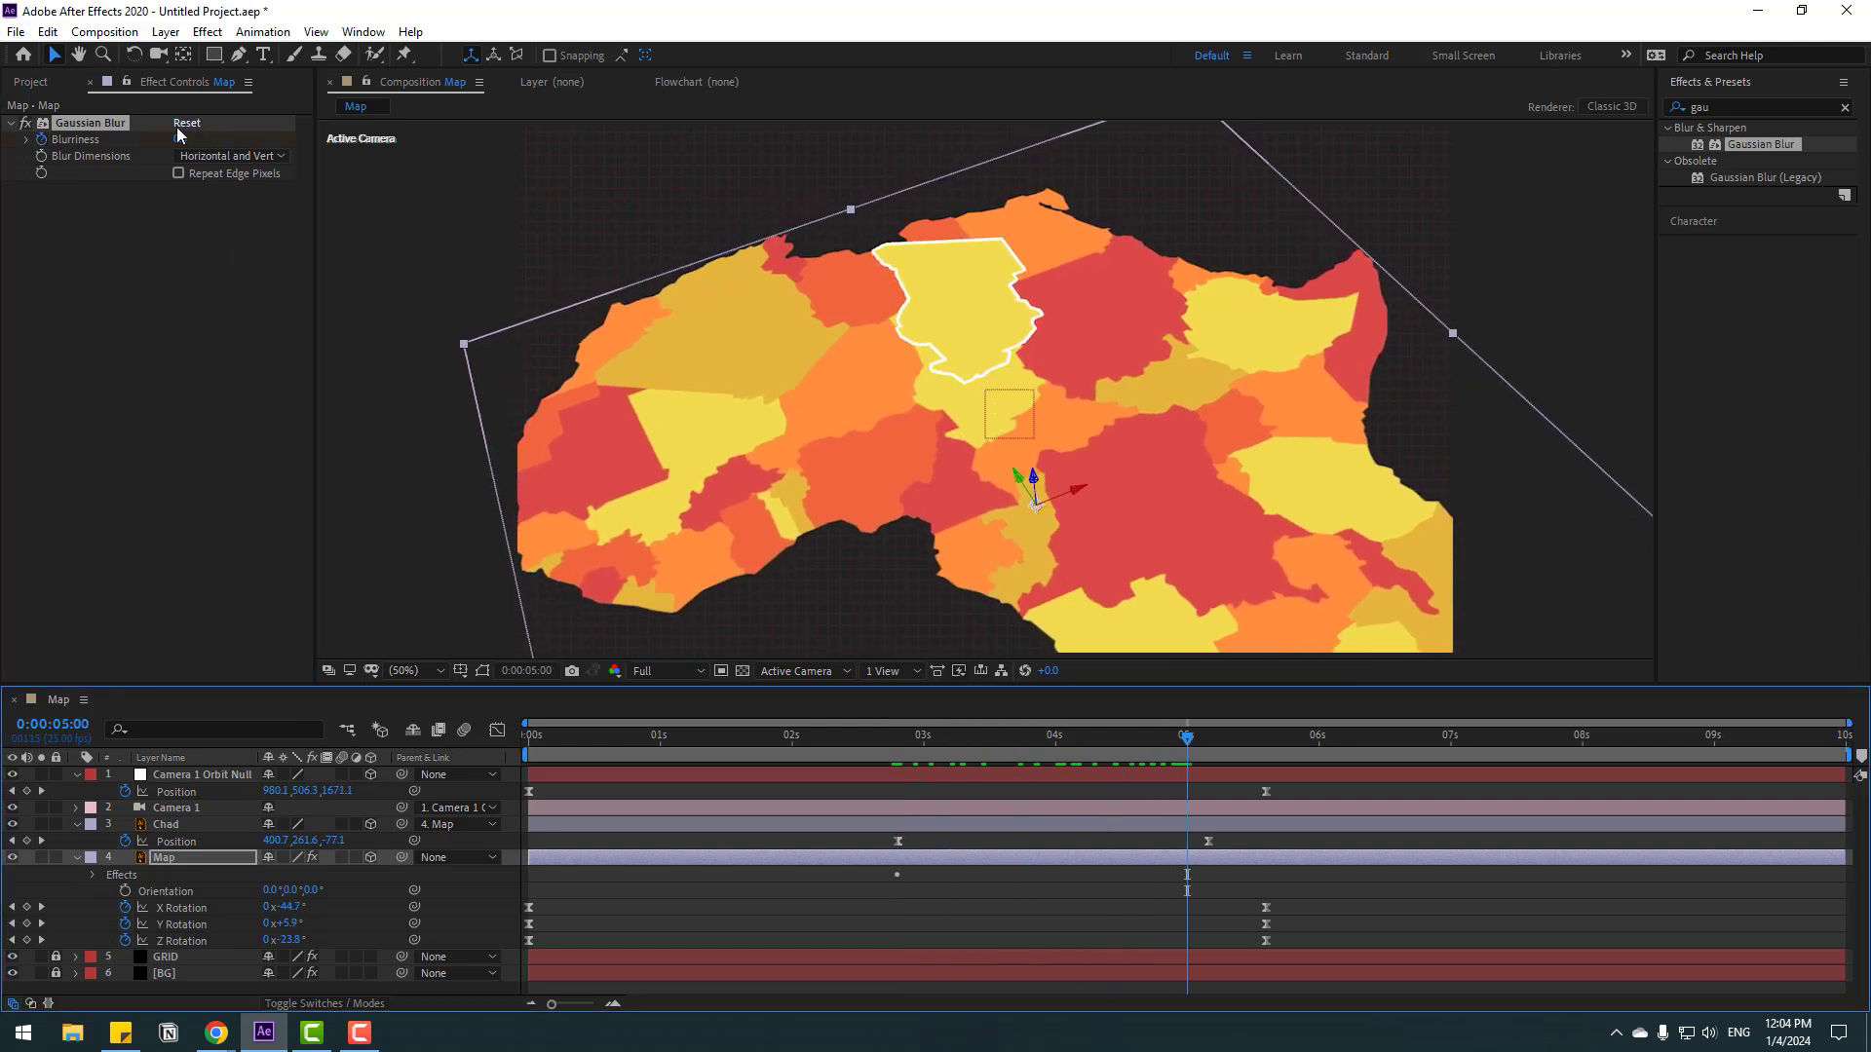
pyautogui.moveTo(178, 143); pyautogui.dragTo(382, 134)
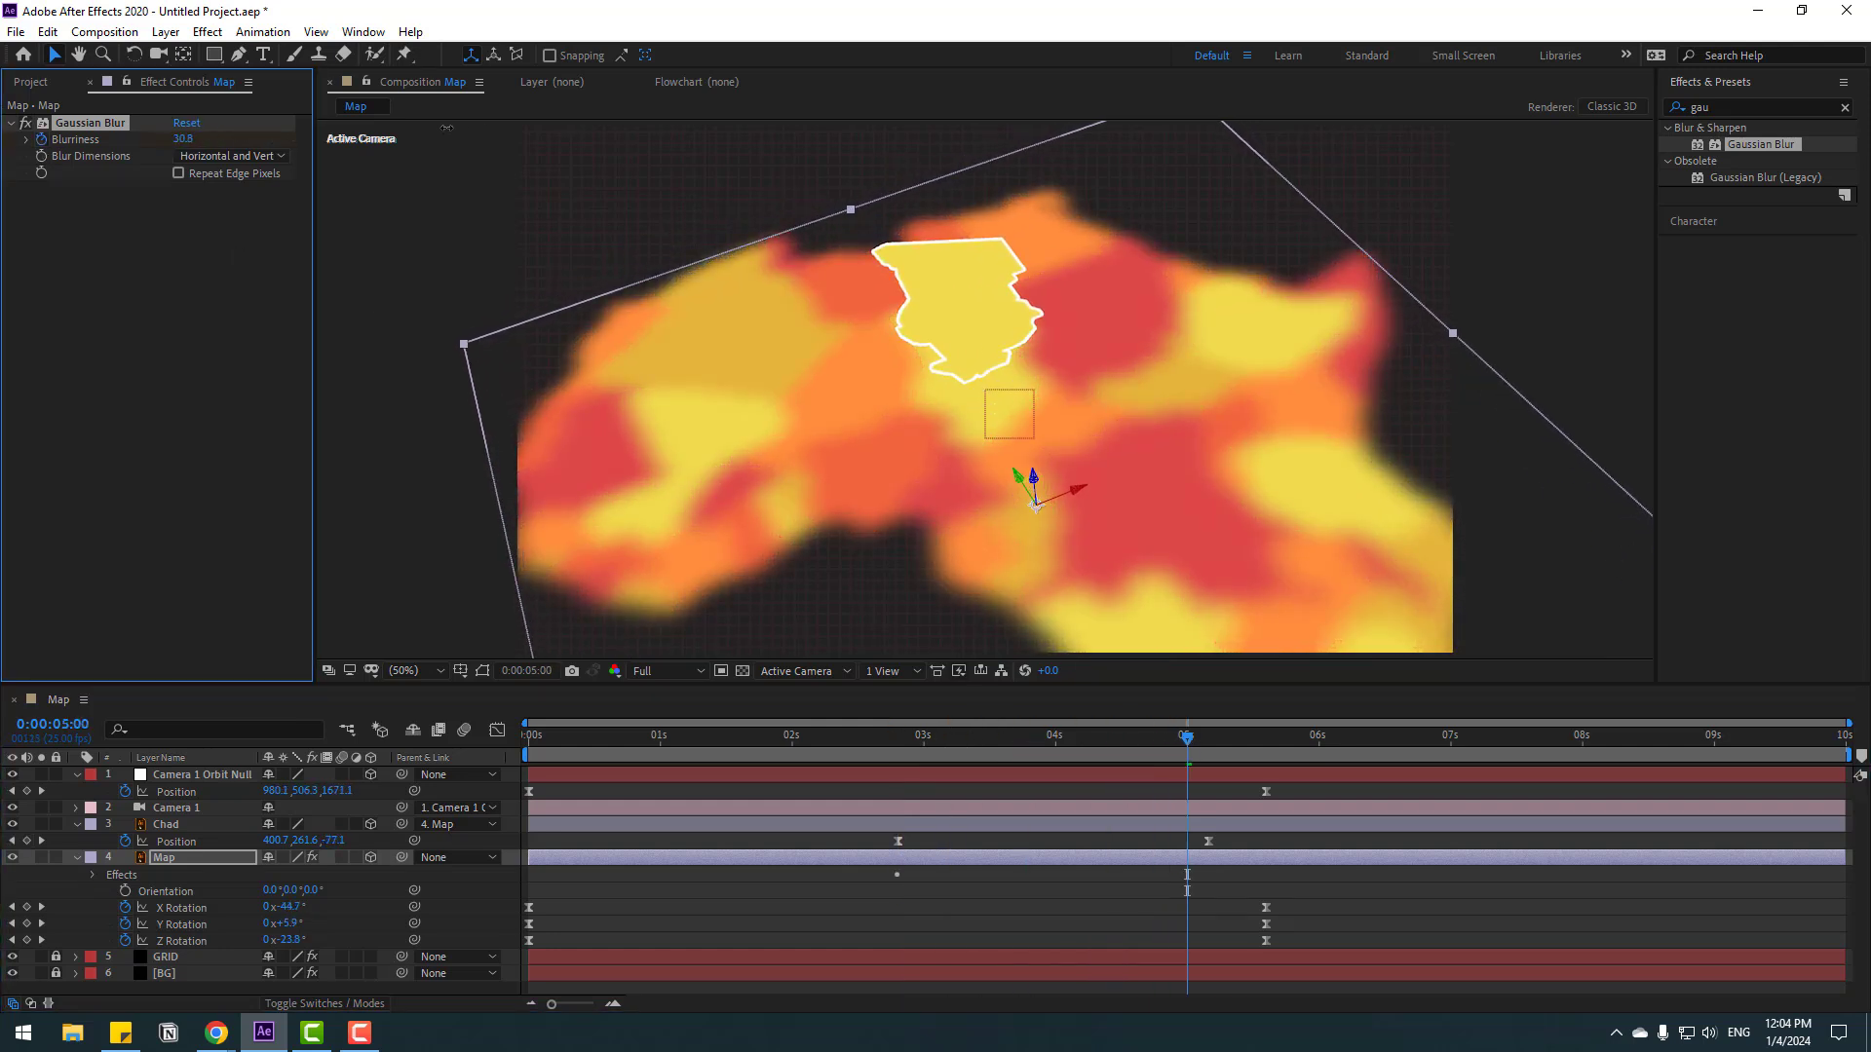
pyautogui.moveTo(900, 749)
pyautogui.mouseDown()
pyautogui.moveTo(1251, 767)
pyautogui.moveTo(1261, 748)
pyautogui.mouseUp()
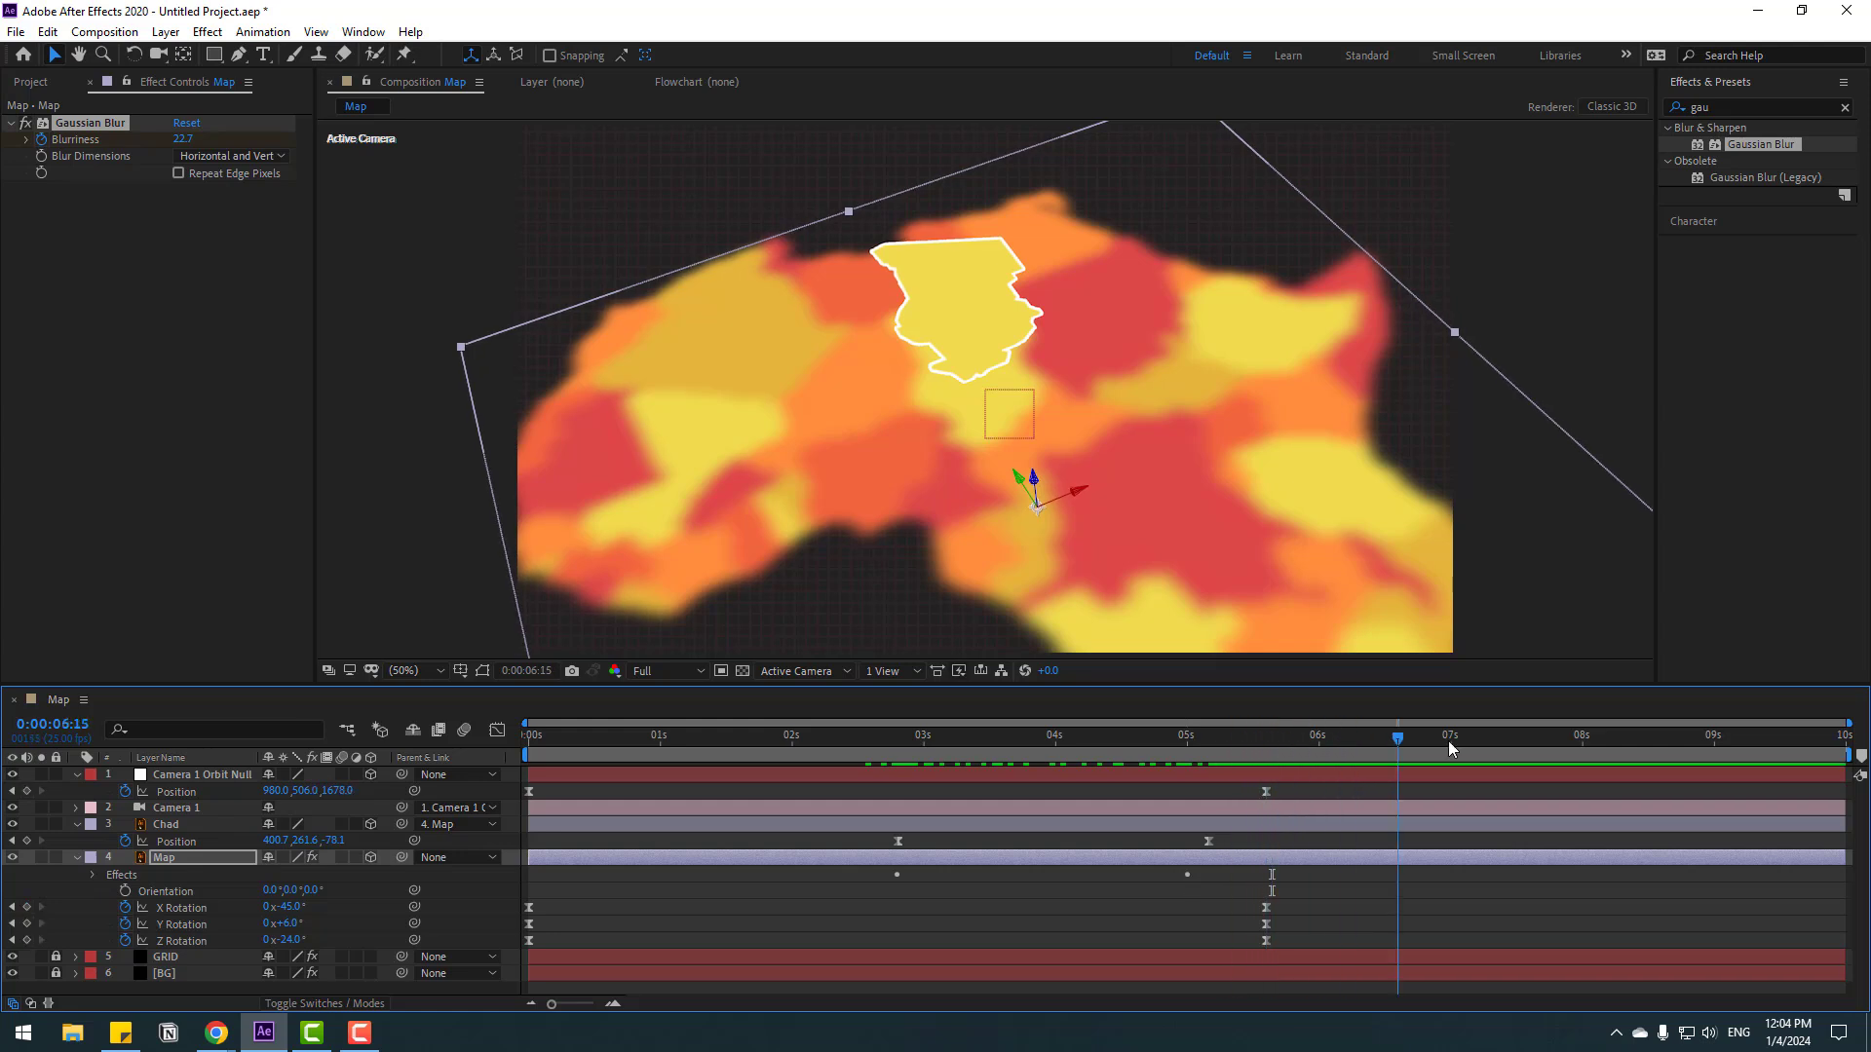
# On the last frame, rotate Map to about −54° Z and move the orbit null left to 868, 508, 1678.
pyautogui.click(326, 939)
pyautogui.moveTo(287, 940); pyautogui.dragTo(263, 942)
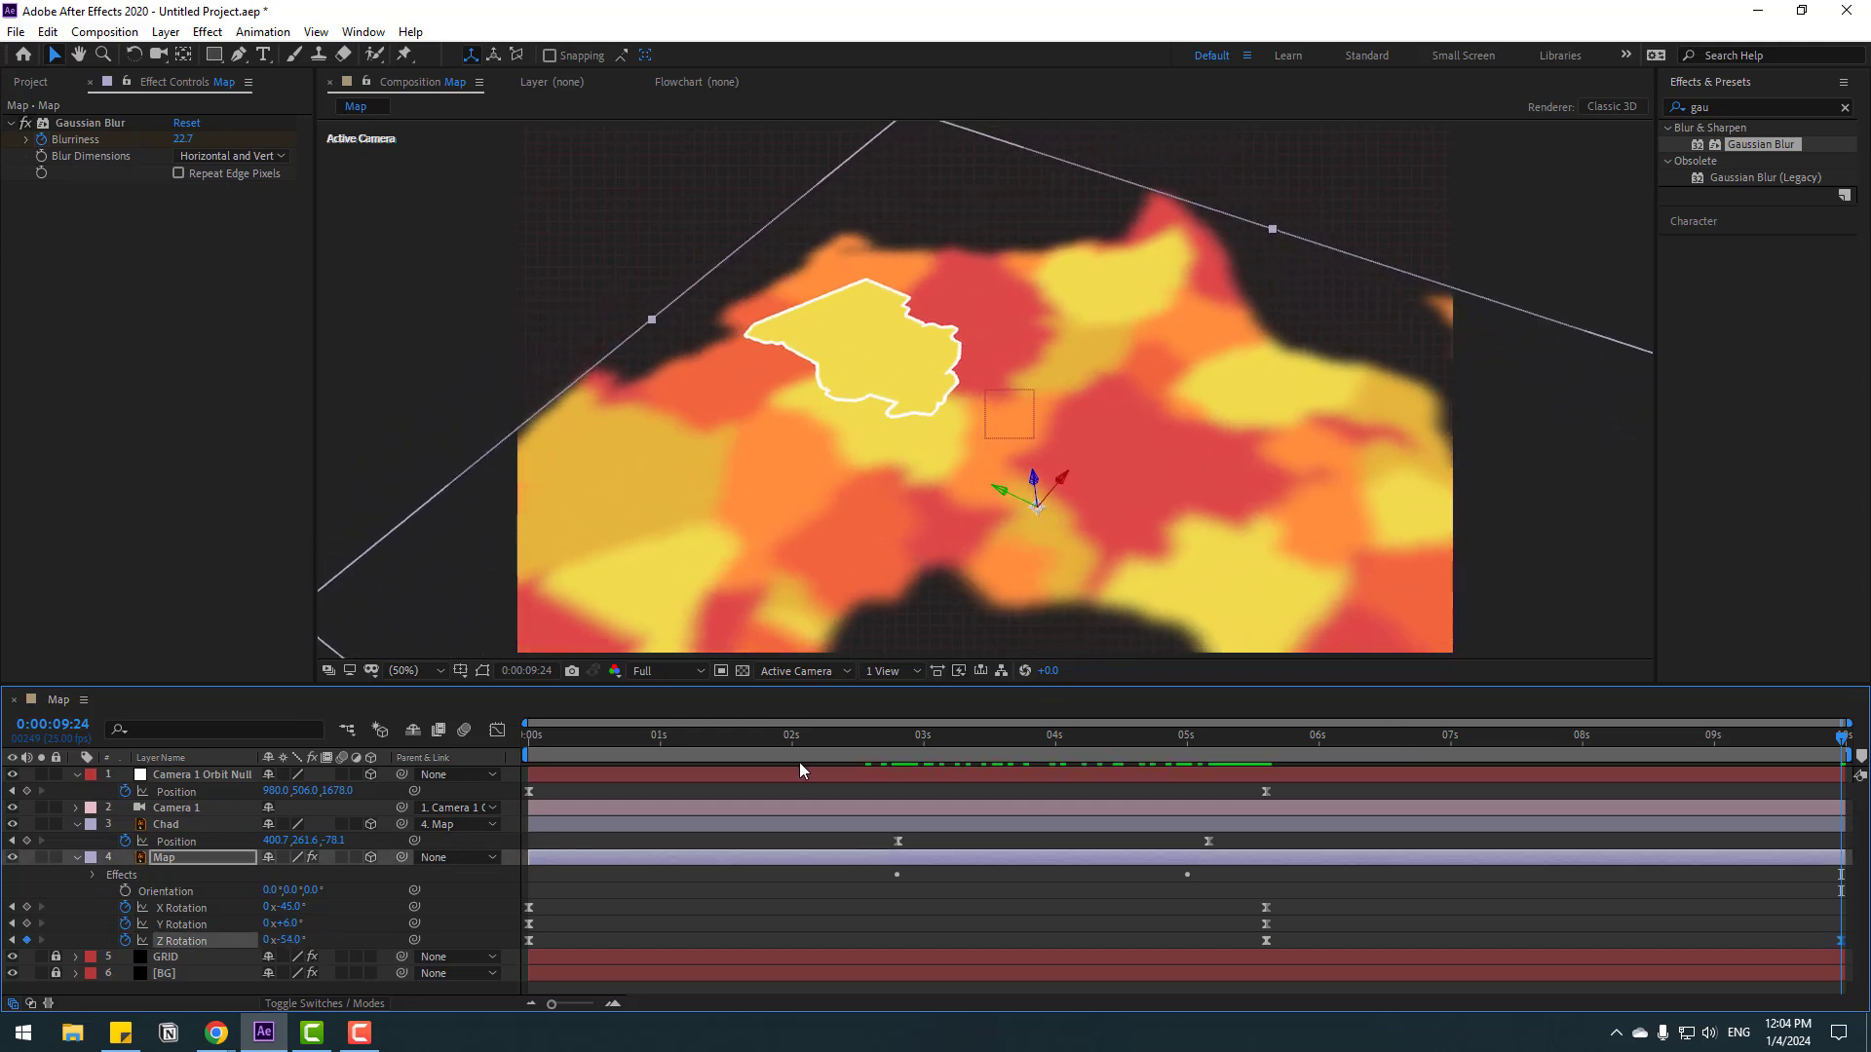
pyautogui.click(1796, 779)
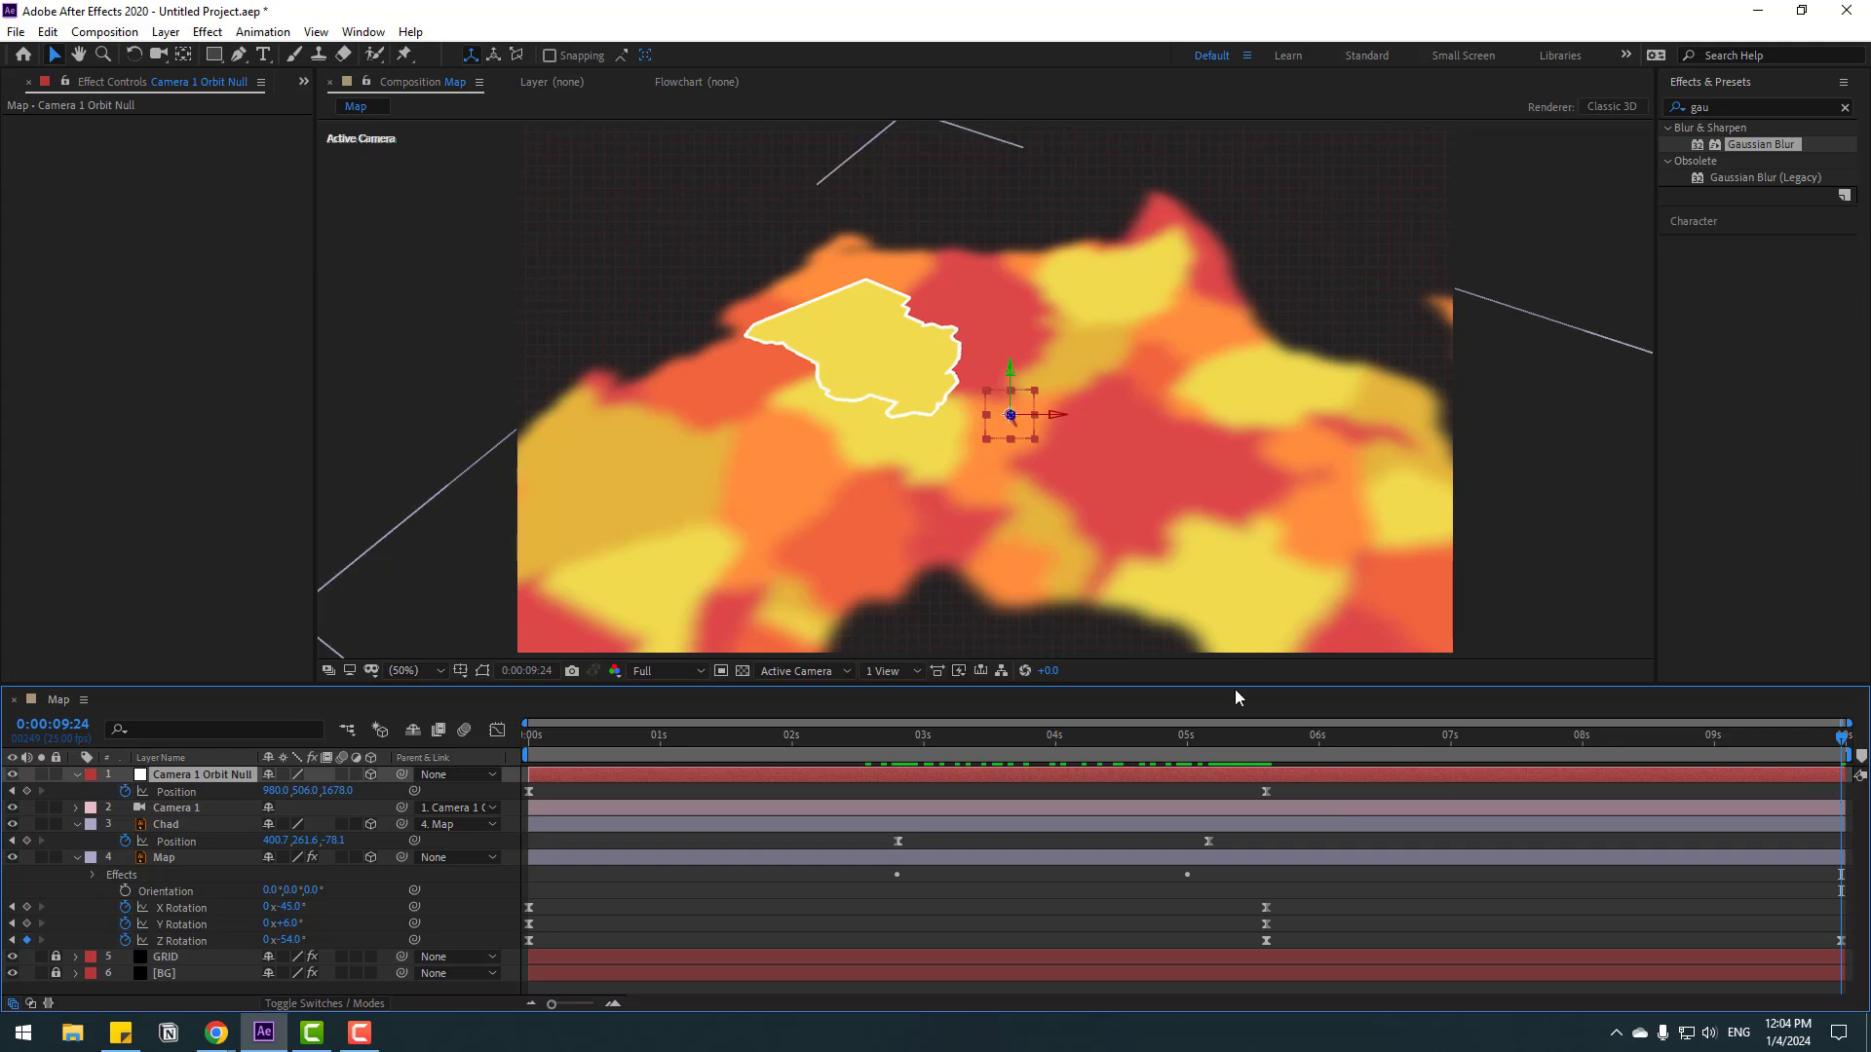
pyautogui.moveTo(1001, 432); pyautogui.dragTo(951, 432)
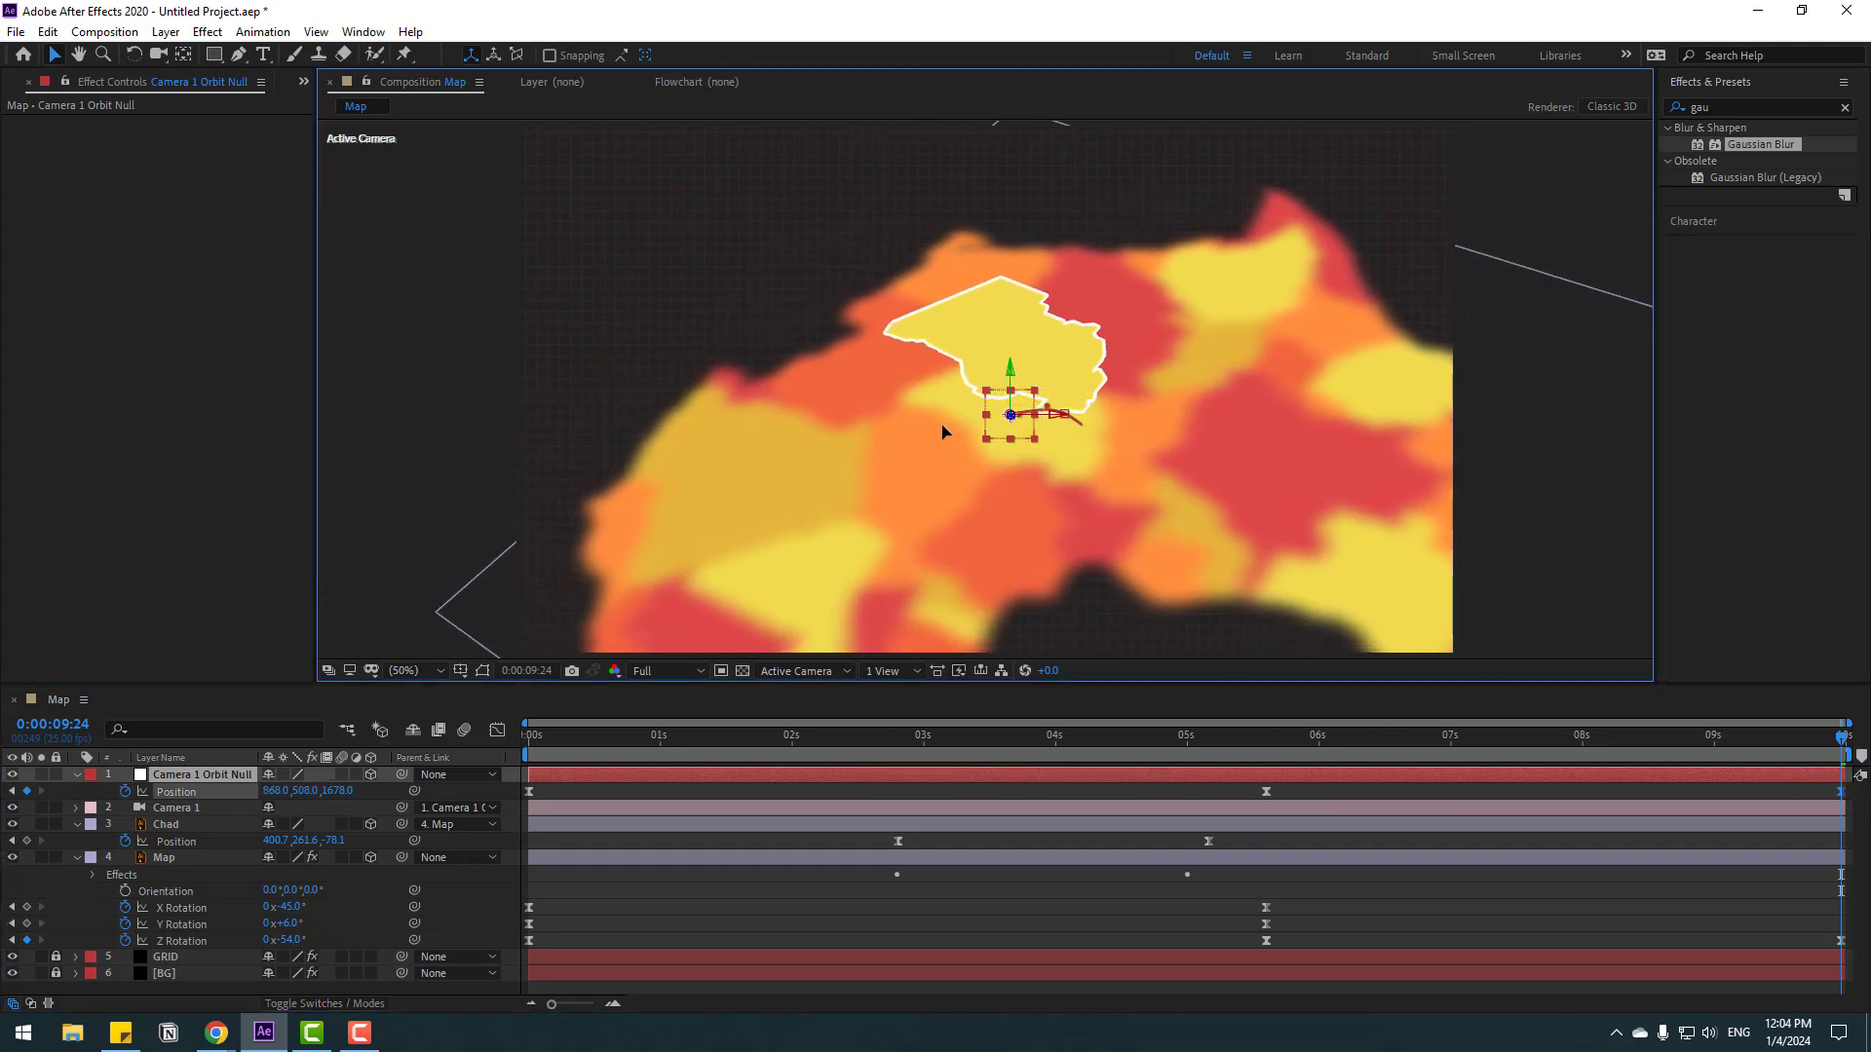
pyautogui.moveTo(1816, 735); pyautogui.dragTo(1656, 739)
# In the Graph Editor, lengthen the ease into Map's last Z Rotation keyframe and preview it.
pyautogui.click(712, 860)
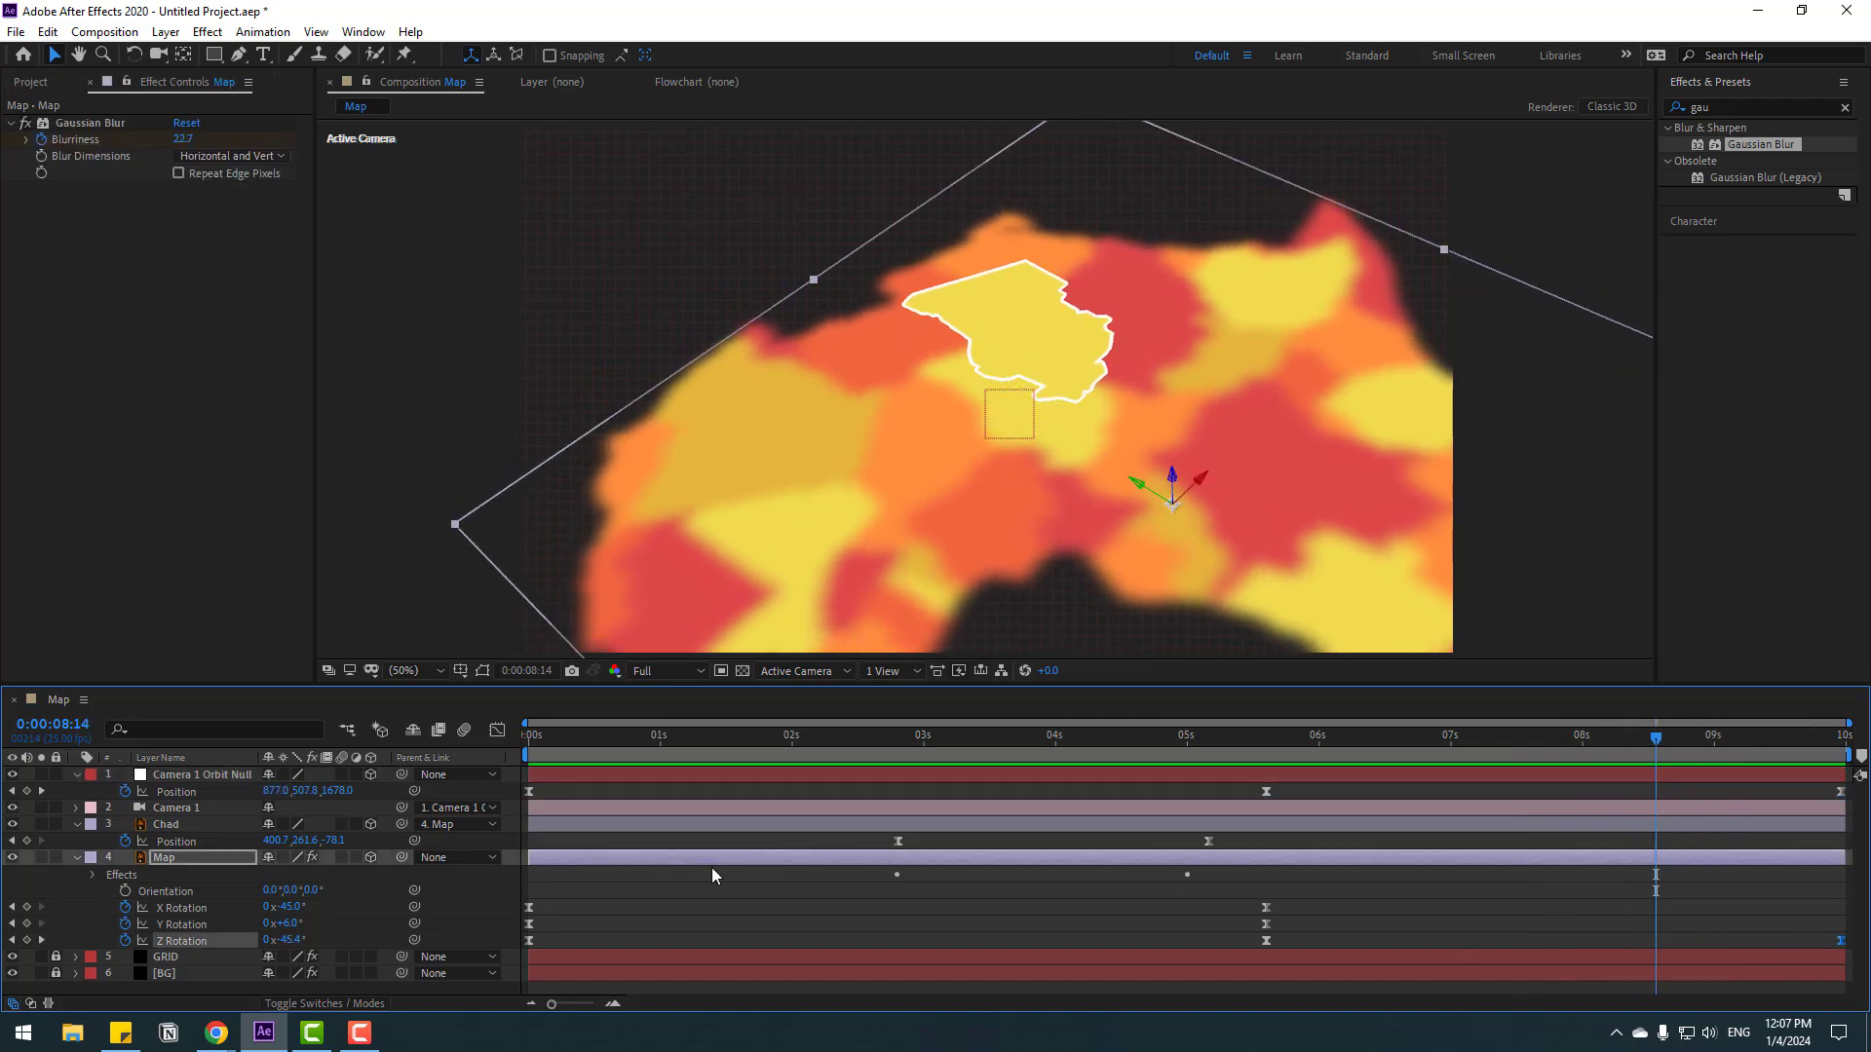
pyautogui.click(497, 732)
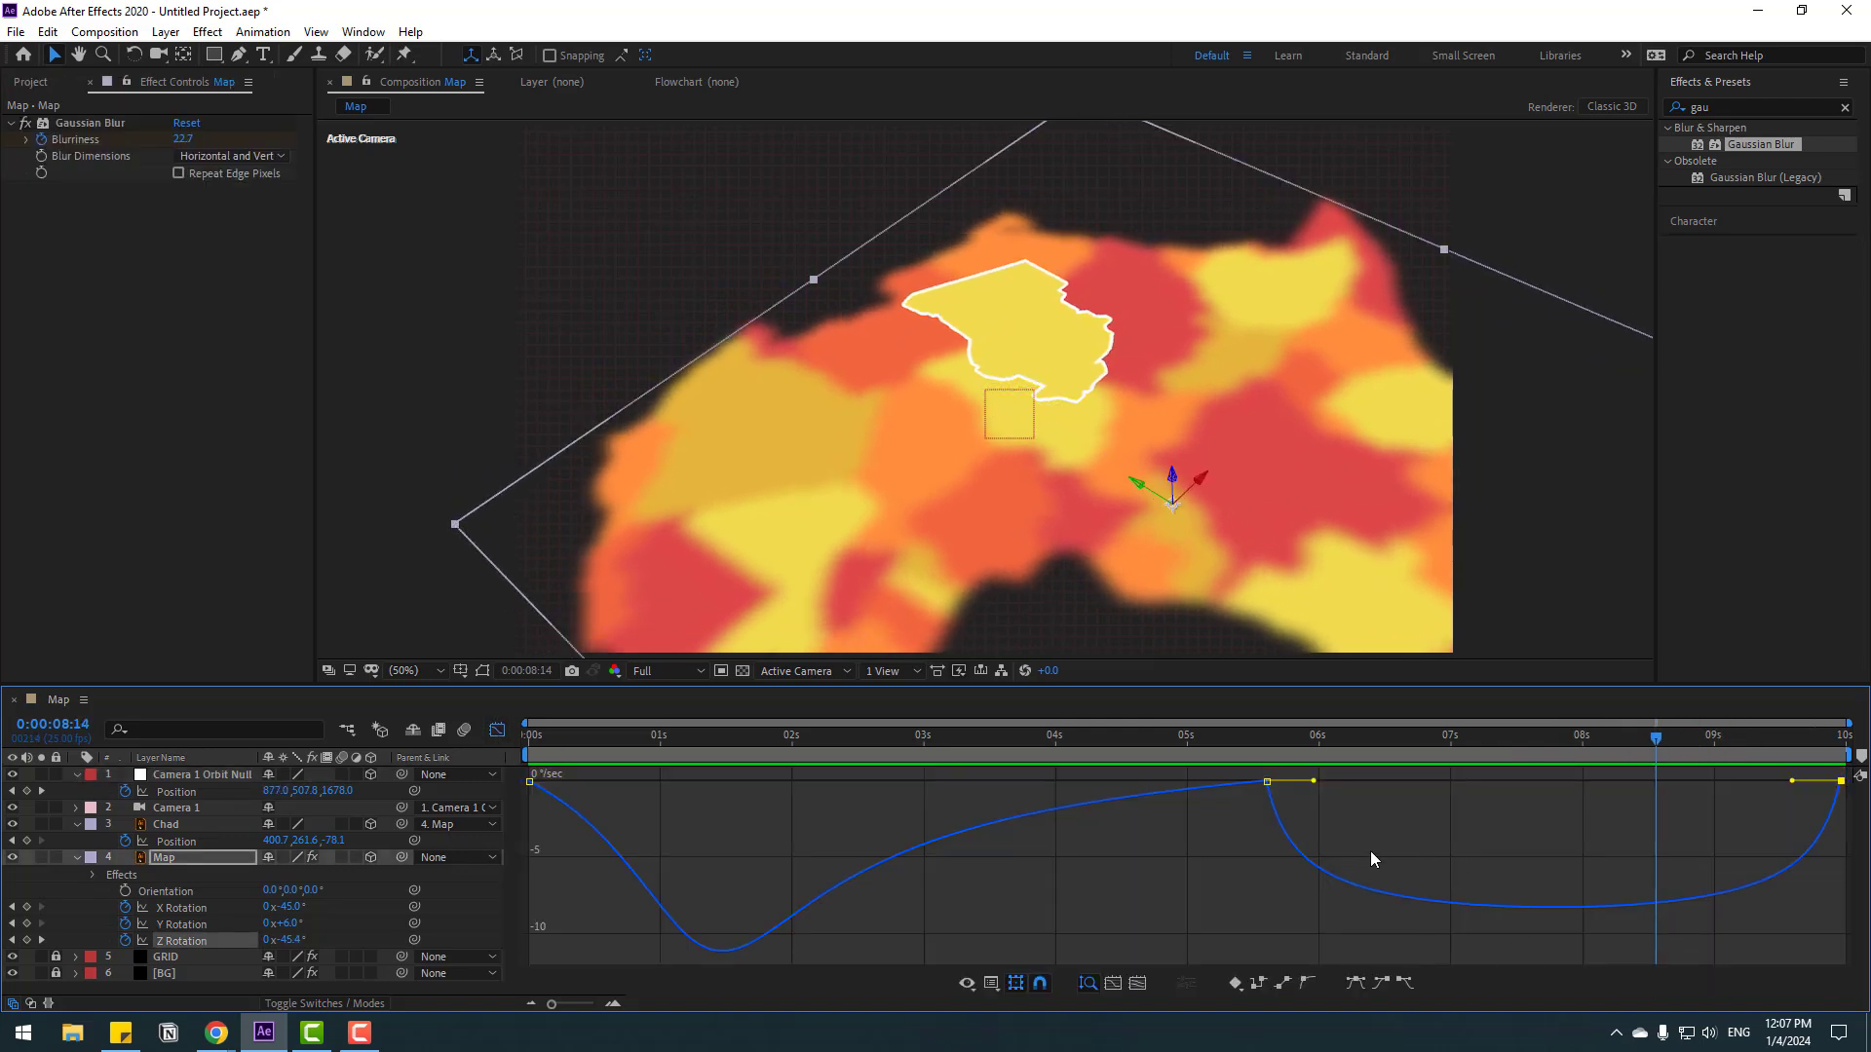
pyautogui.moveTo(1265, 796); pyautogui.dragTo(1399, 780)
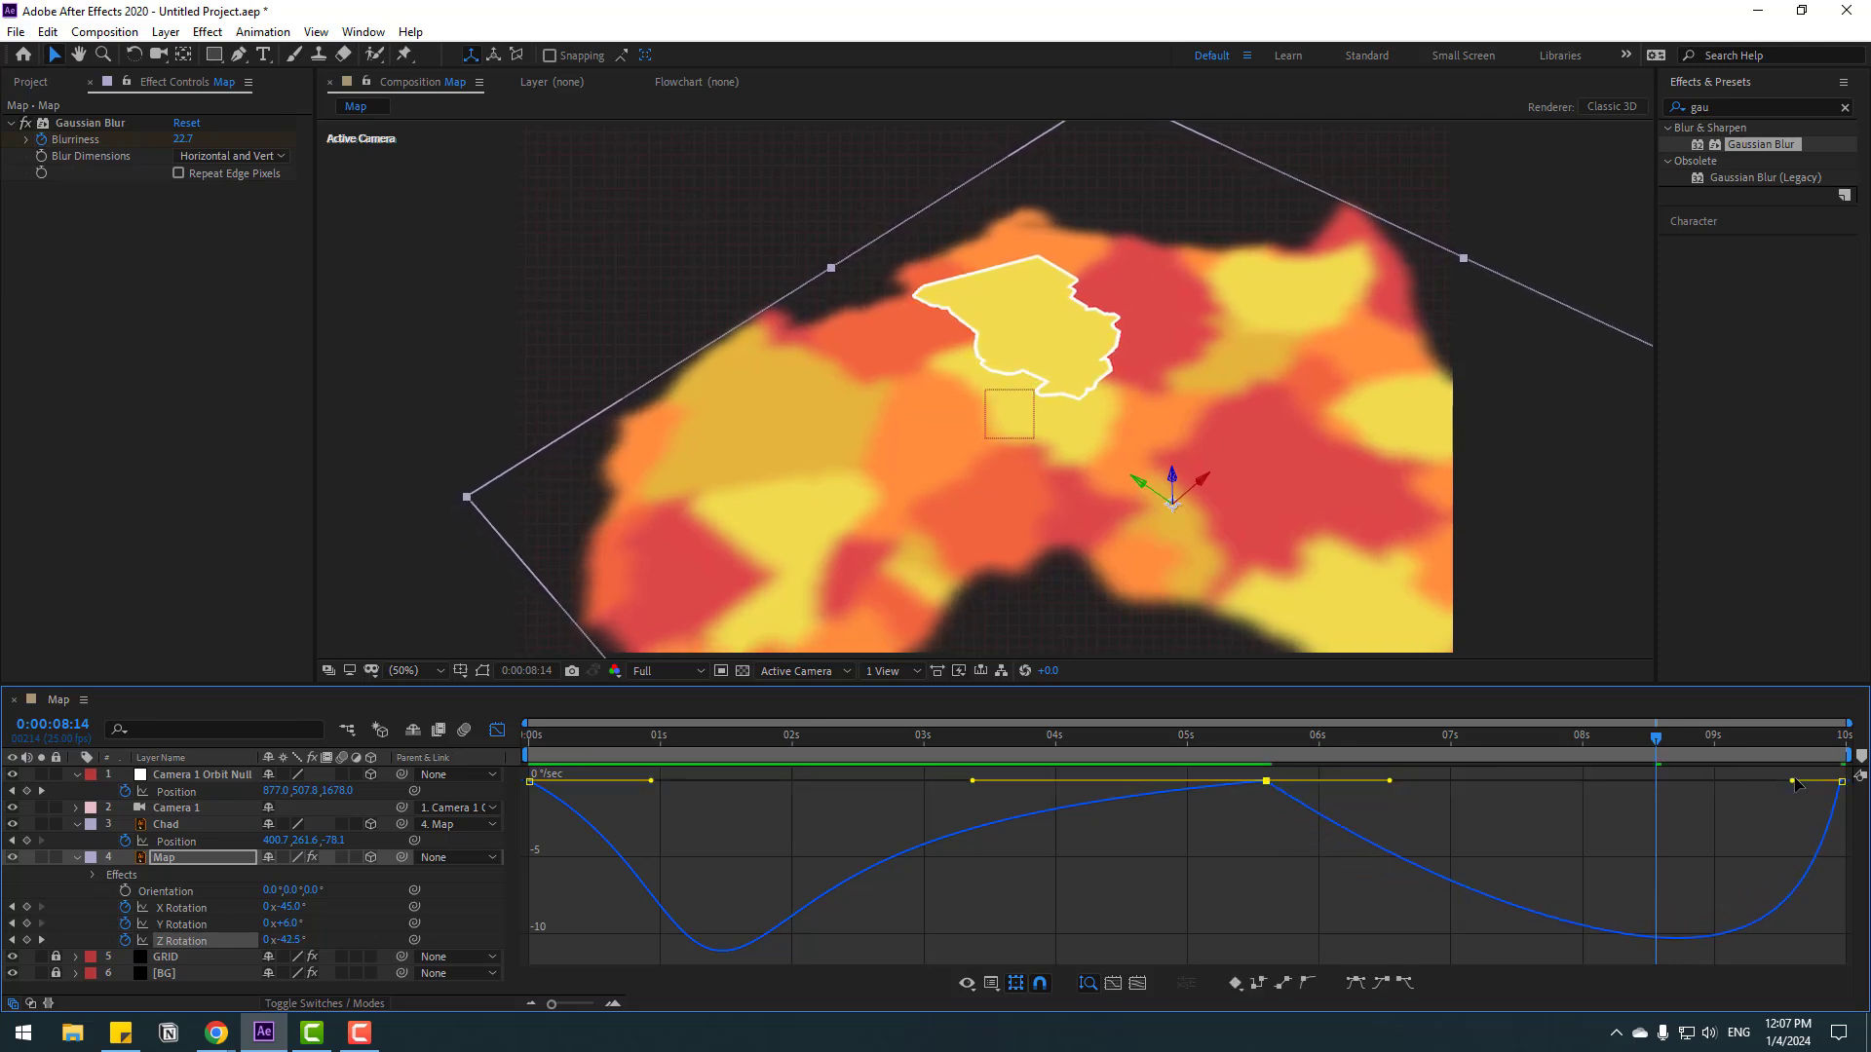
pyautogui.moveTo(1791, 780); pyautogui.dragTo(1751, 781)
pyautogui.moveTo(1272, 740); pyautogui.dragTo(1731, 741)
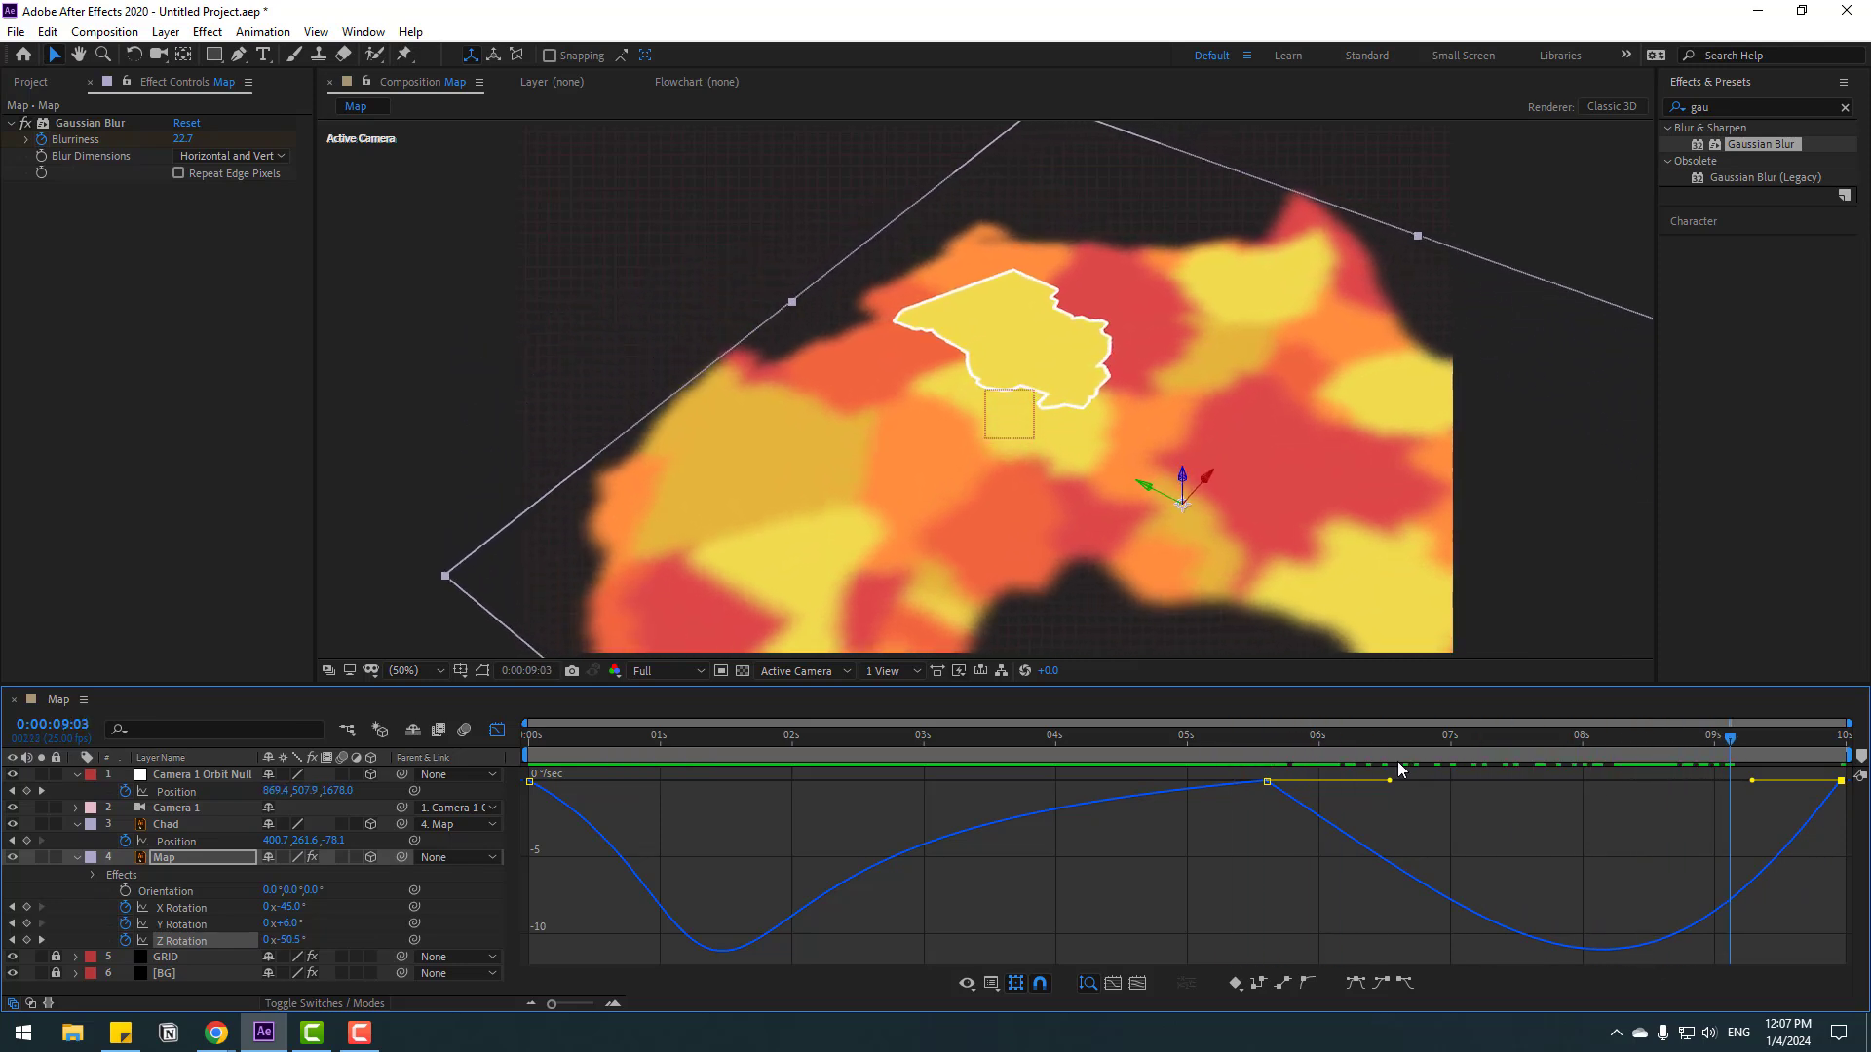
pyautogui.press('space')
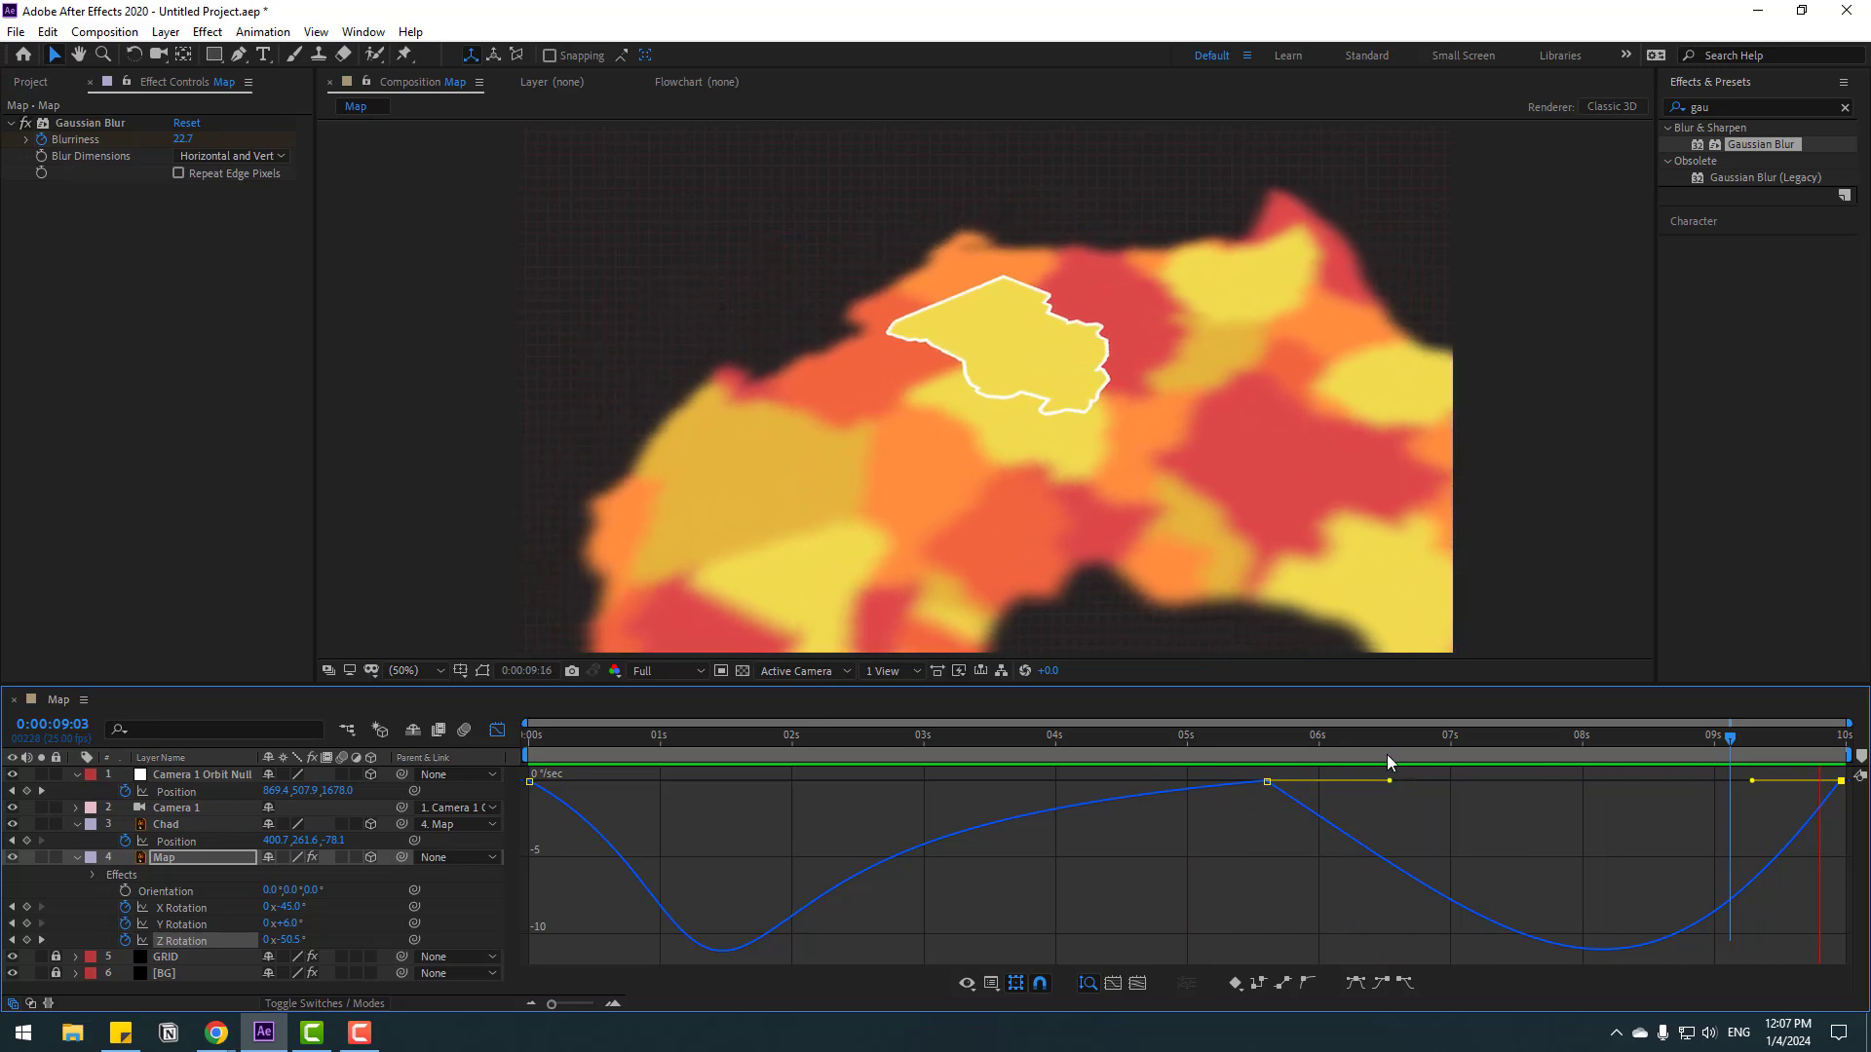
pyautogui.click(1399, 740)
pyautogui.click(497, 730)
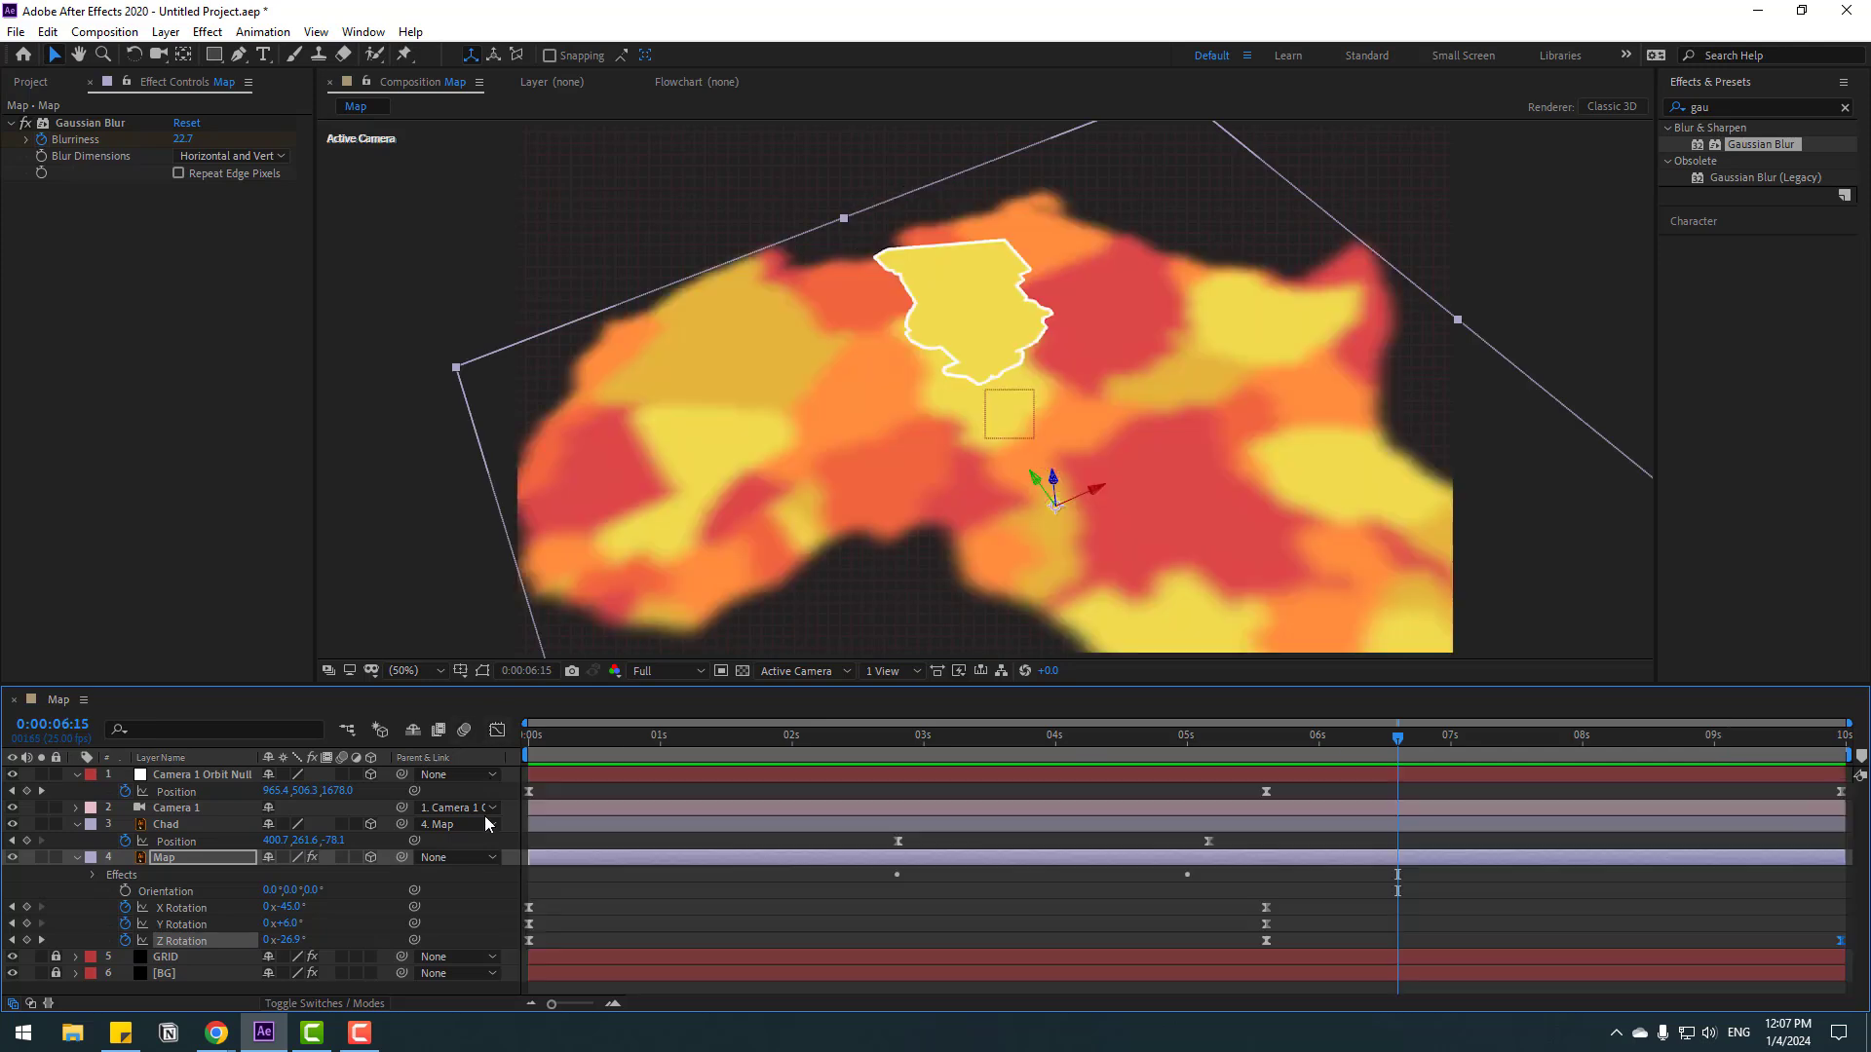
# Collapse the layers and create a text layer reading CHAD on the map.
pyautogui.click(627, 903)
pyautogui.click(77, 857)
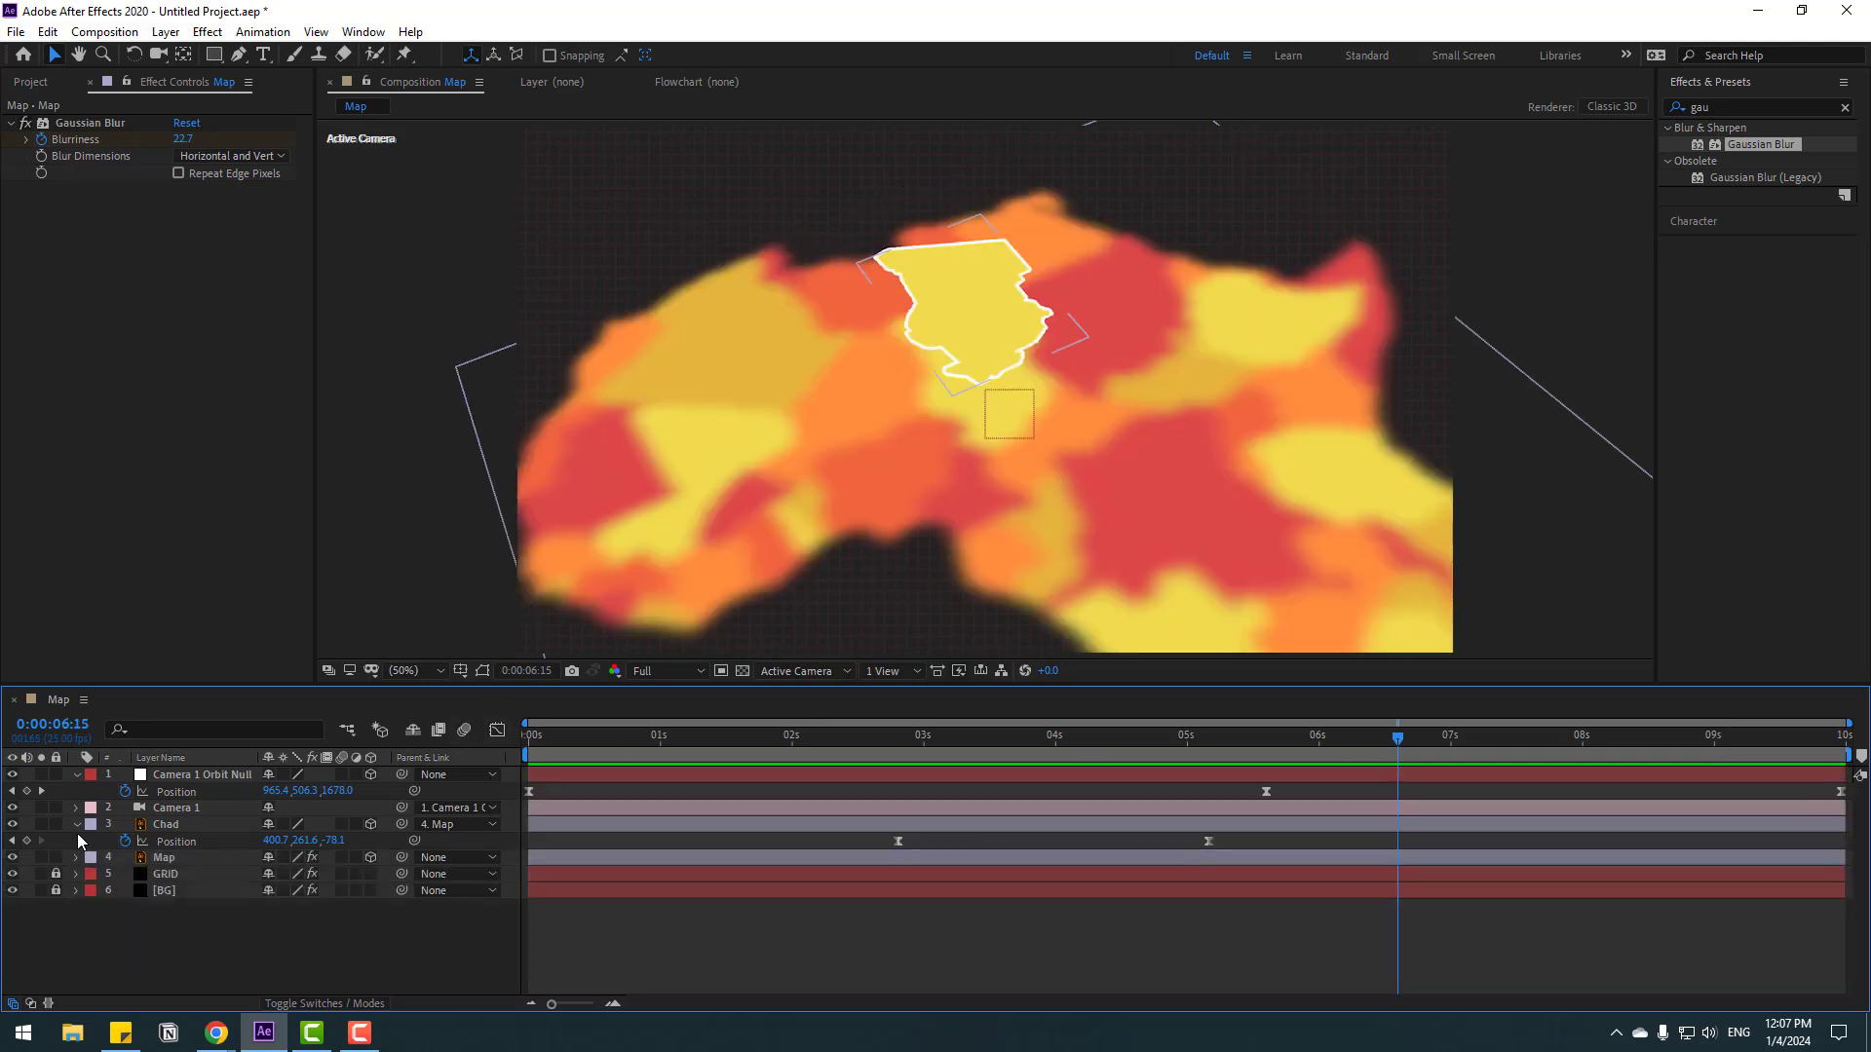
pyautogui.click(77, 824)
pyautogui.click(78, 777)
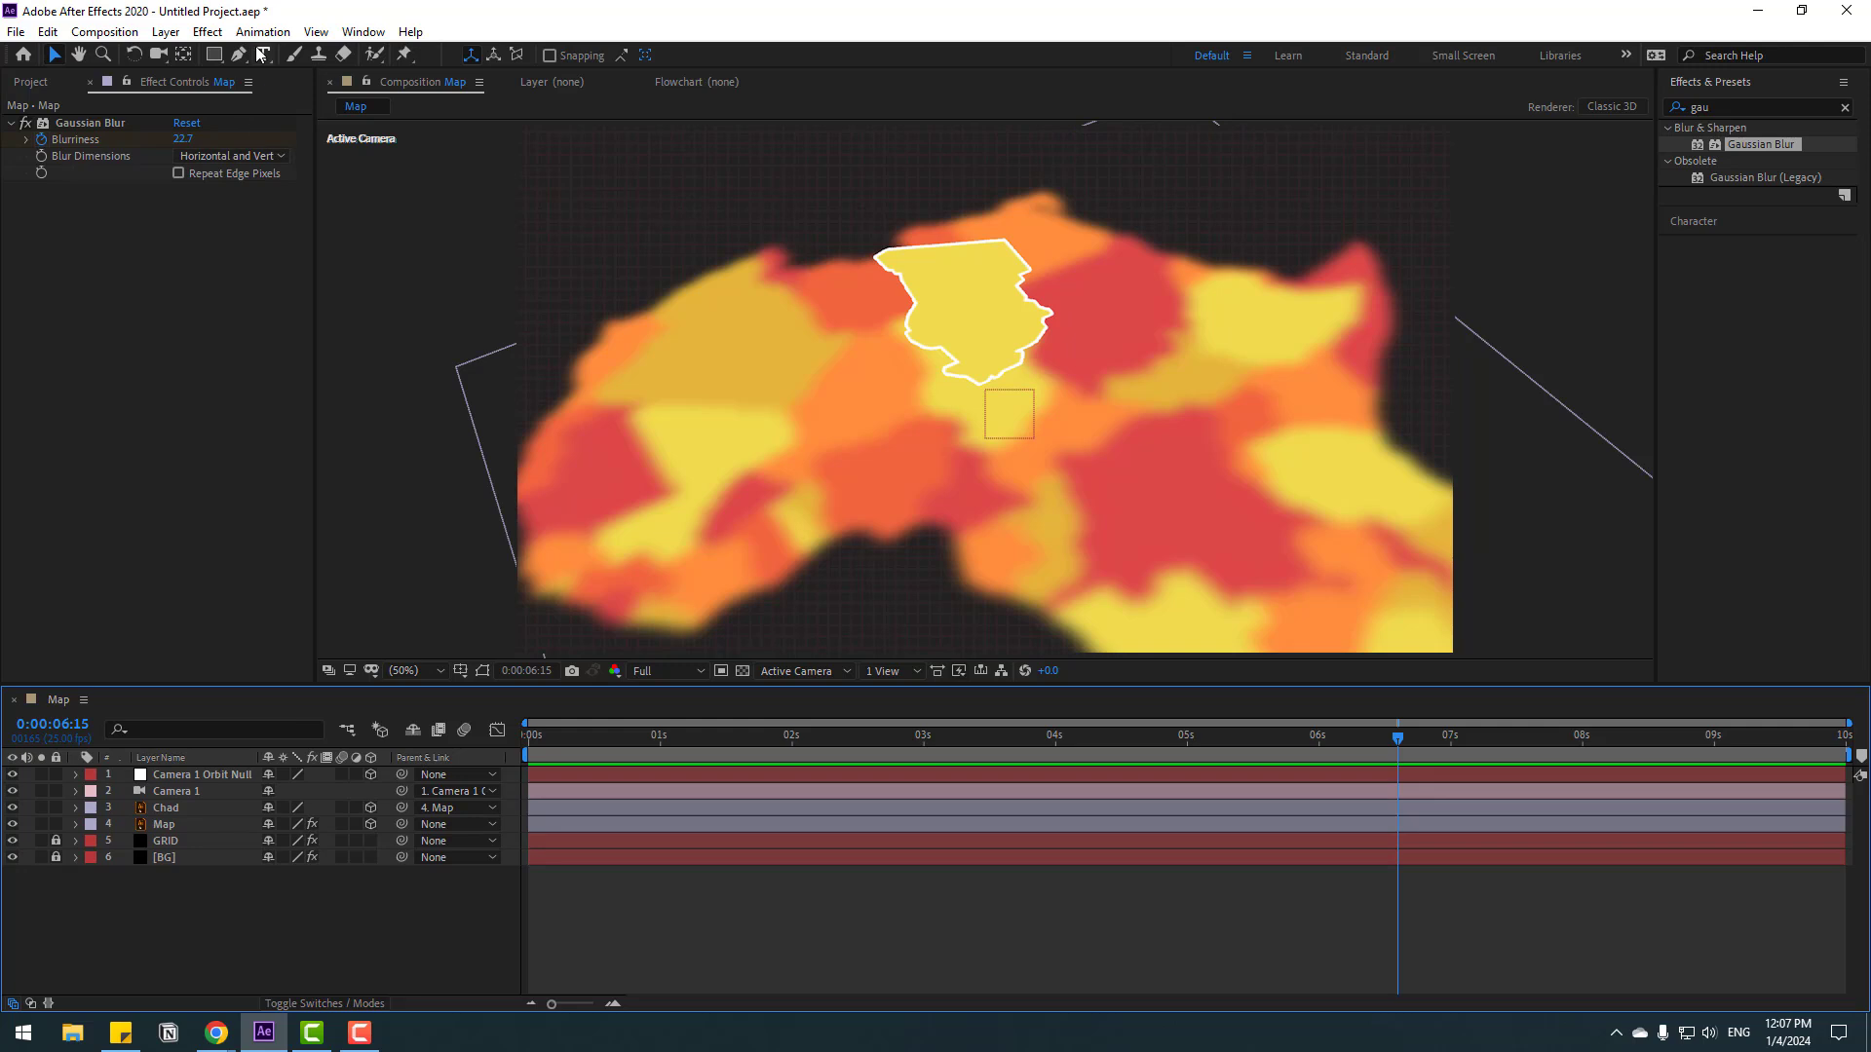
pyautogui.hotkey('ctrl', 't')
pyautogui.click(816, 378)
pyautogui.write('CHAD')
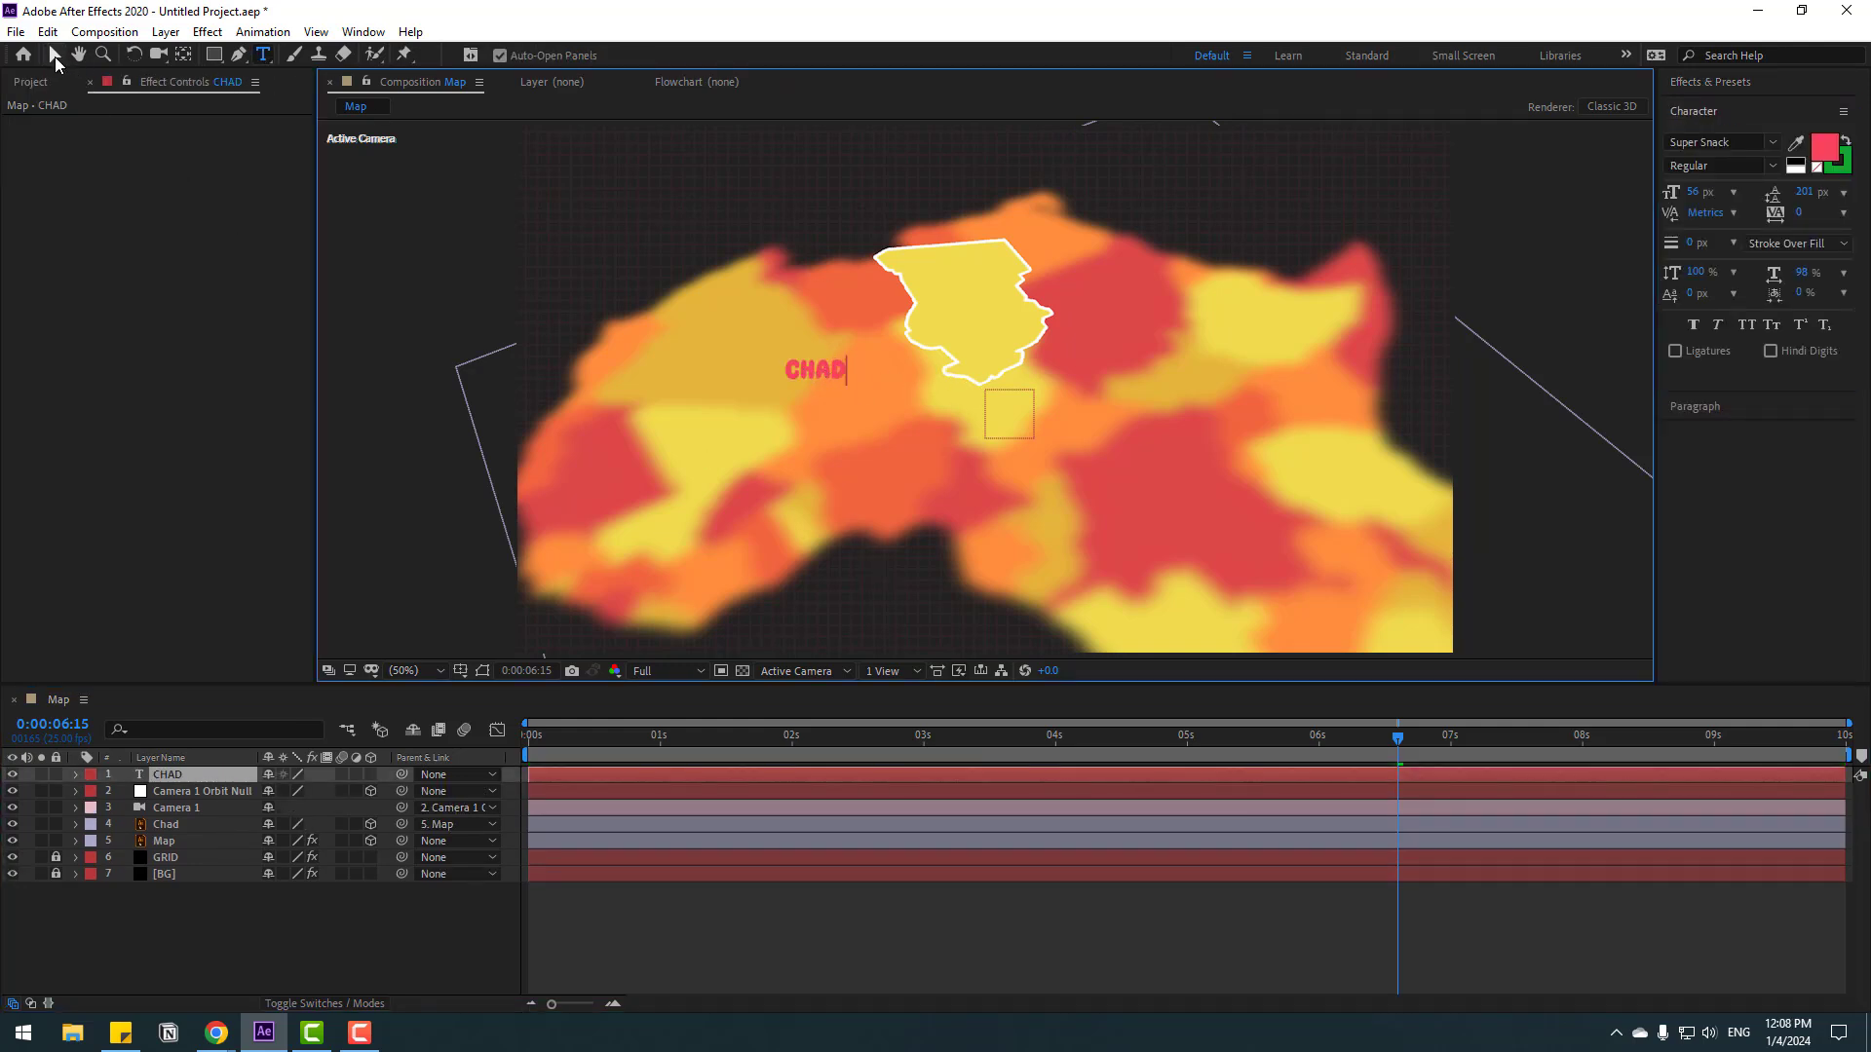
pyautogui.click(54, 57)
# Make the CHAD text white and move it onto the outlined country.
pyautogui.click(1825, 148)
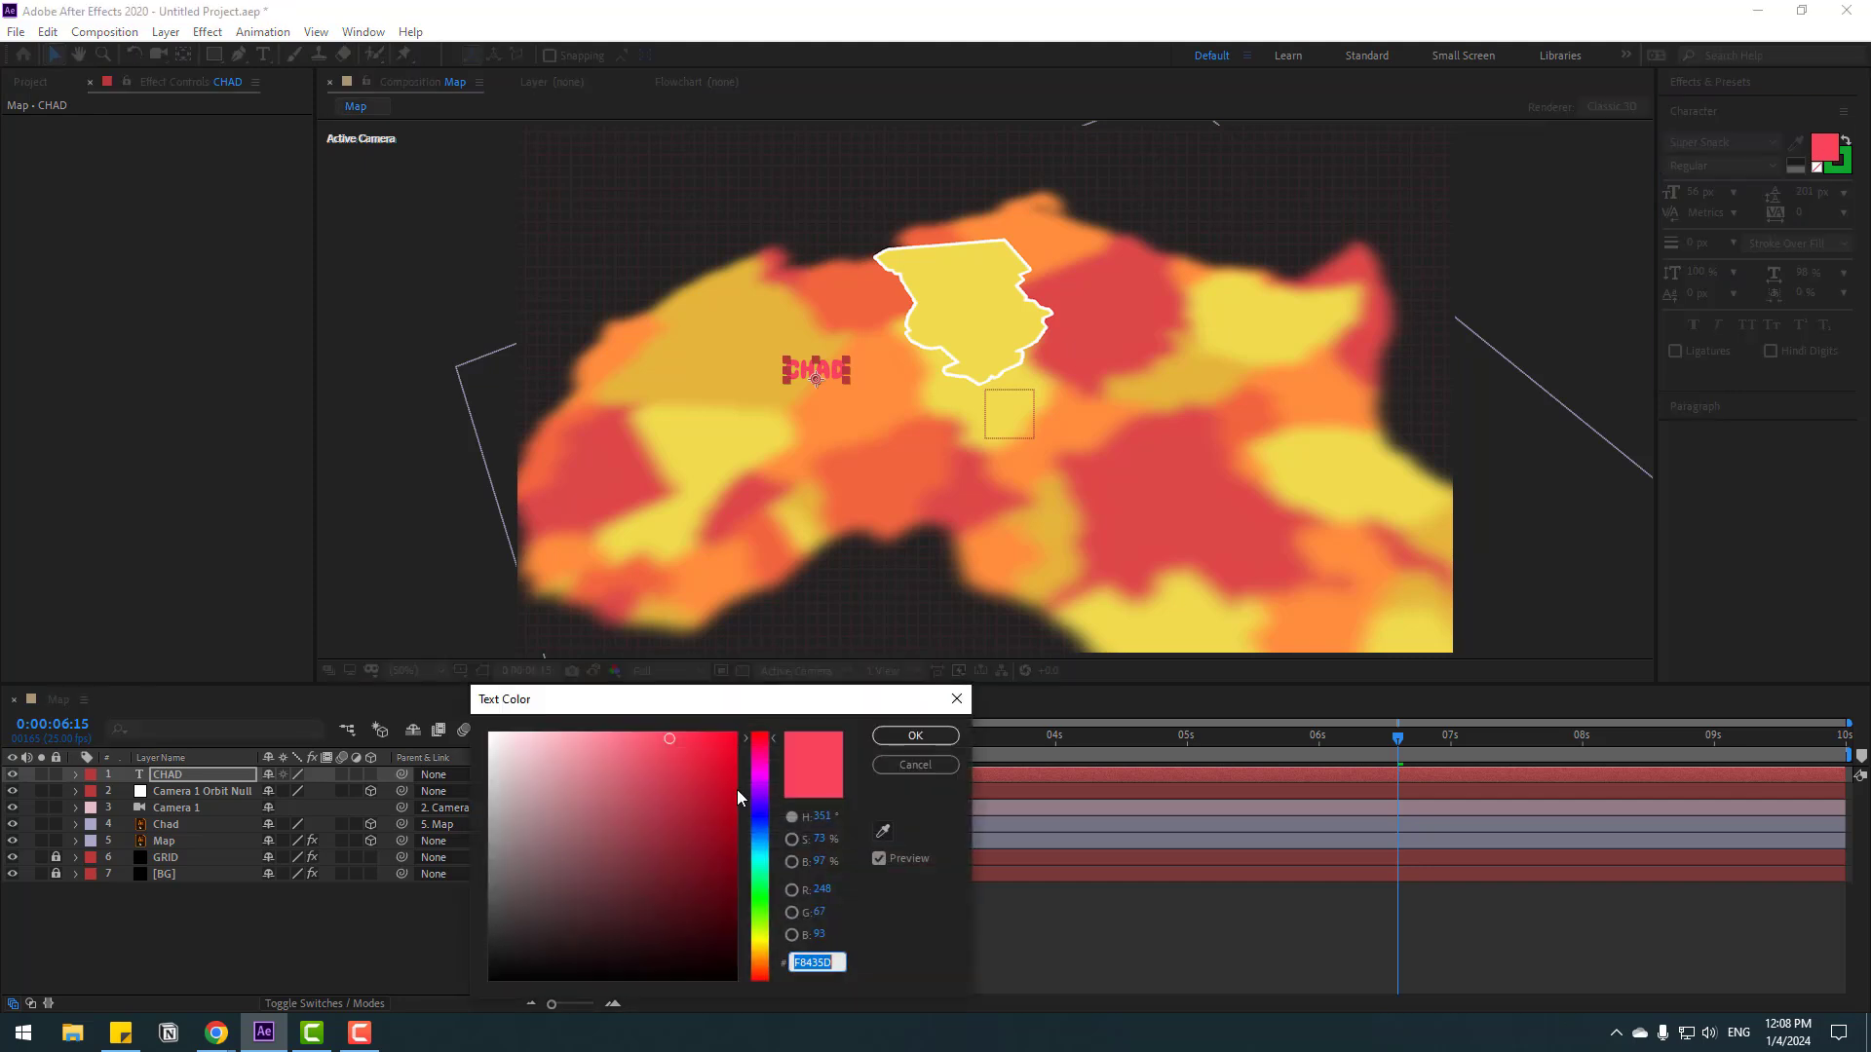
pyautogui.moveTo(742, 799); pyautogui.dragTo(490, 733)
pyautogui.press('Return')
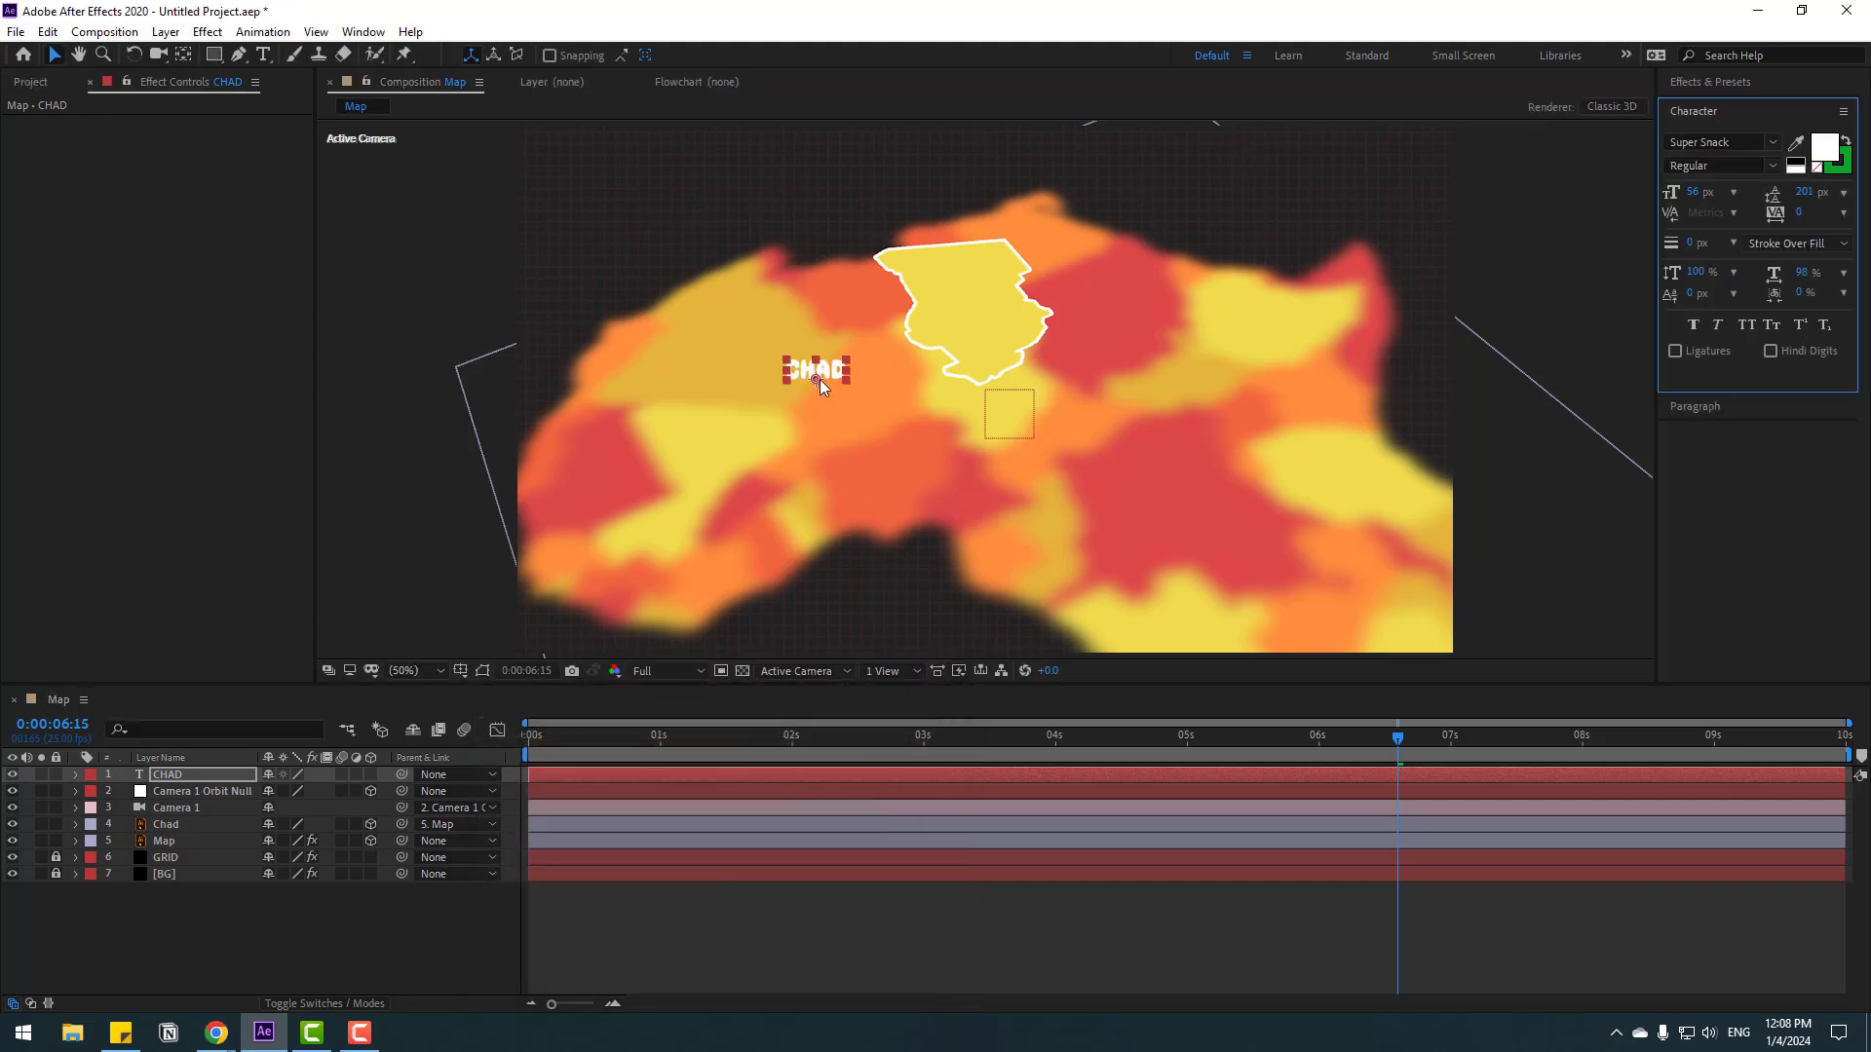
pyautogui.moveTo(821, 378); pyautogui.dragTo(966, 320)
pyautogui.scroll(4, 967, 319)
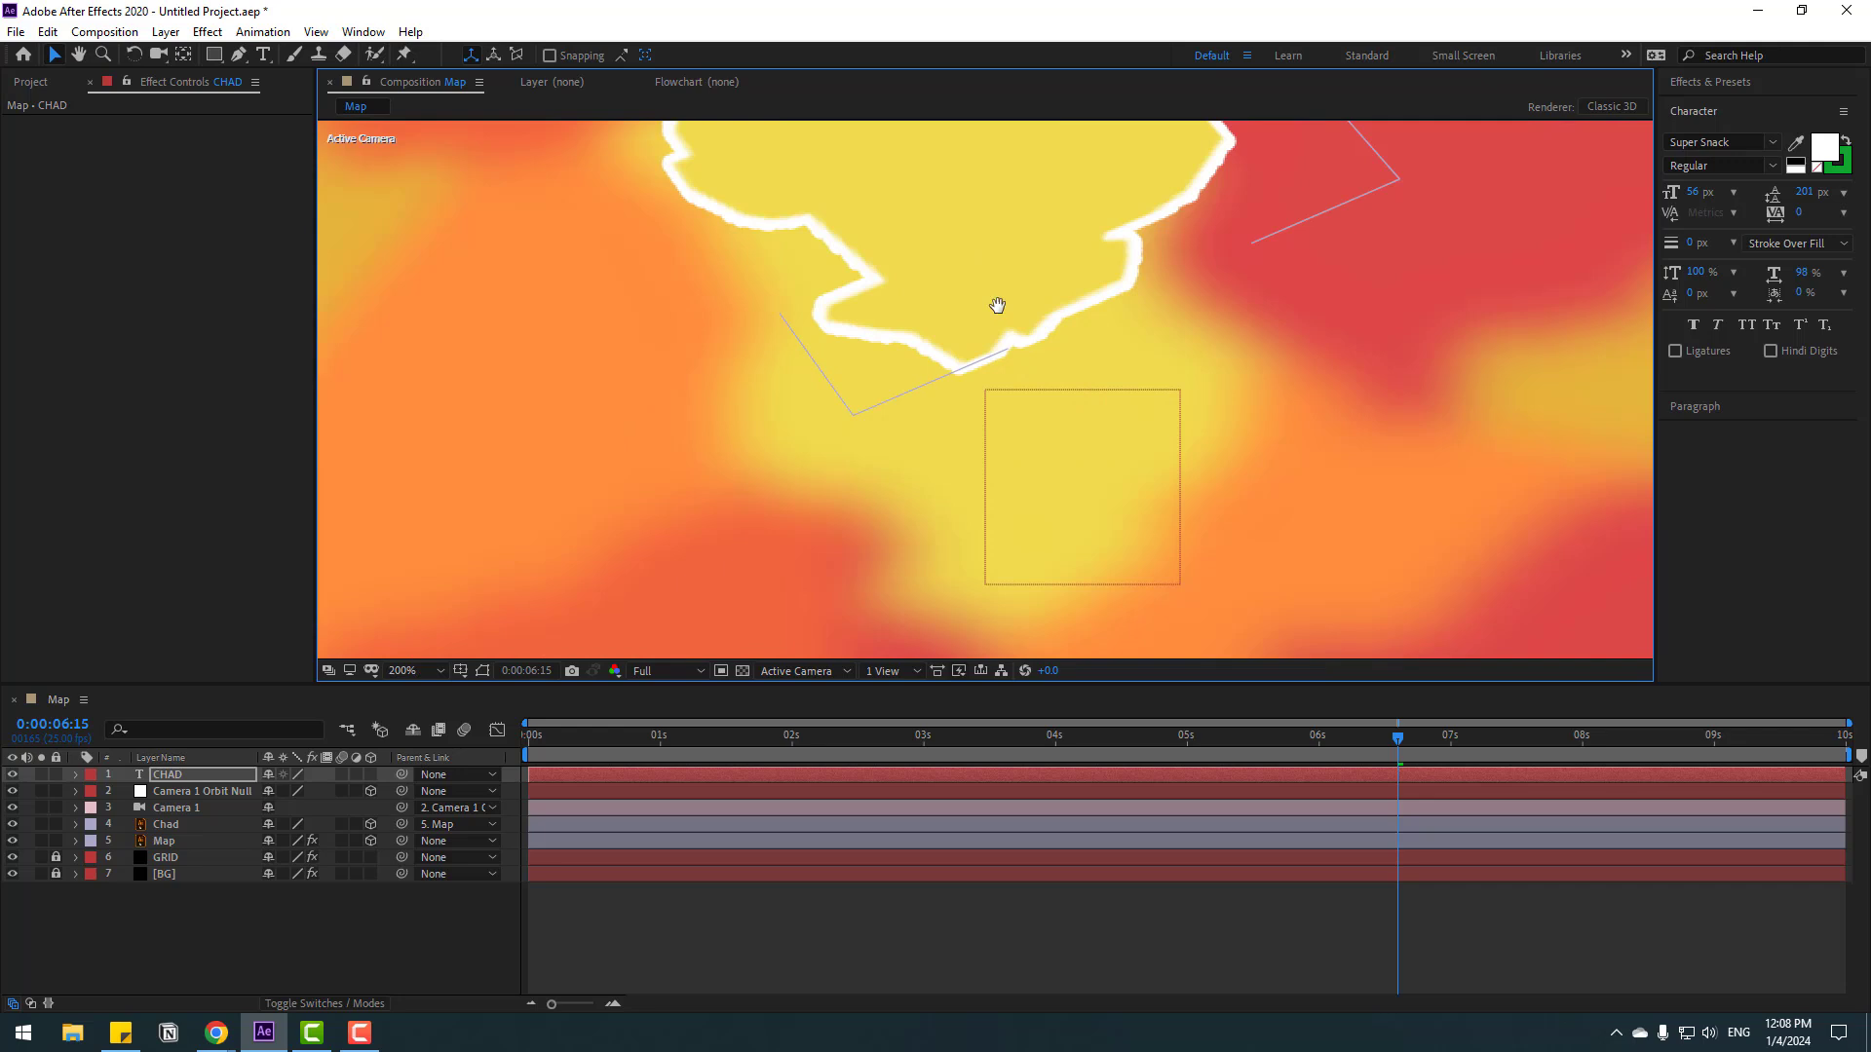
pyautogui.scroll(-2, 994, 305)
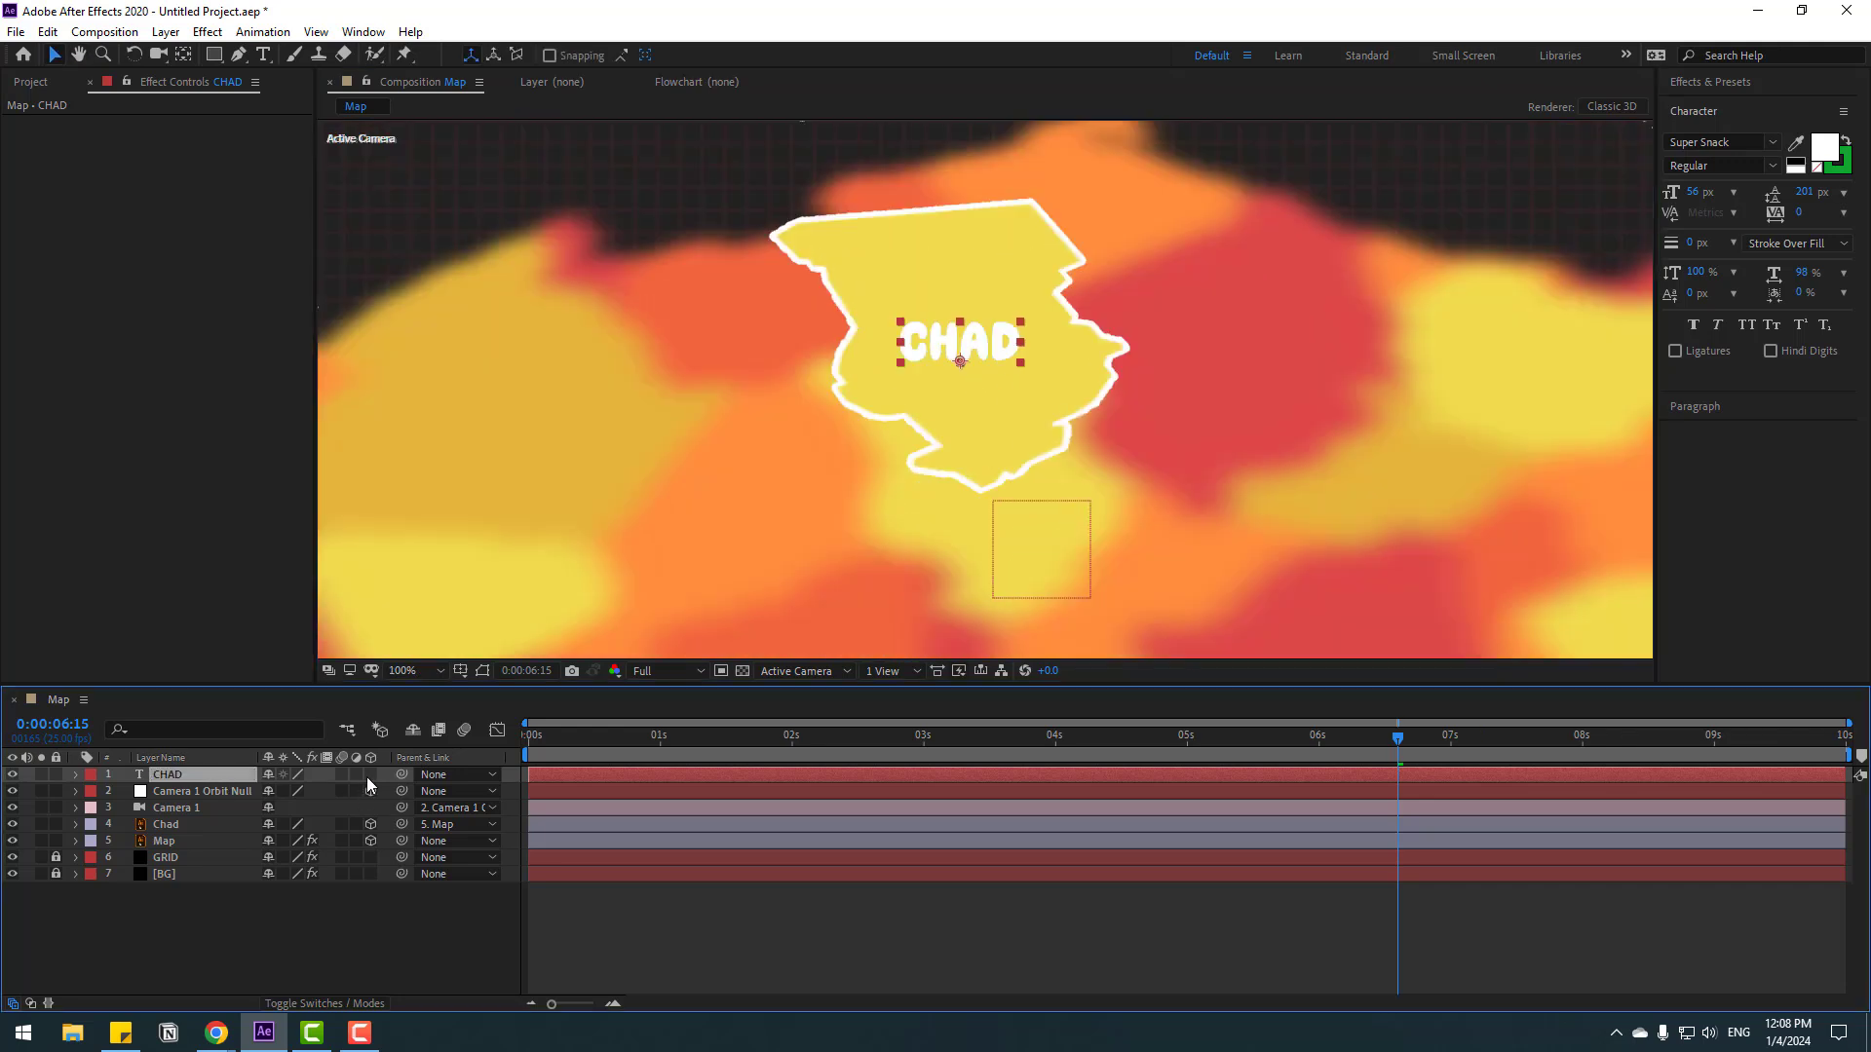
# Make CHAD a 3D layer parented to Chad, size it to 31 px, and centre it.
pyautogui.click(370, 773)
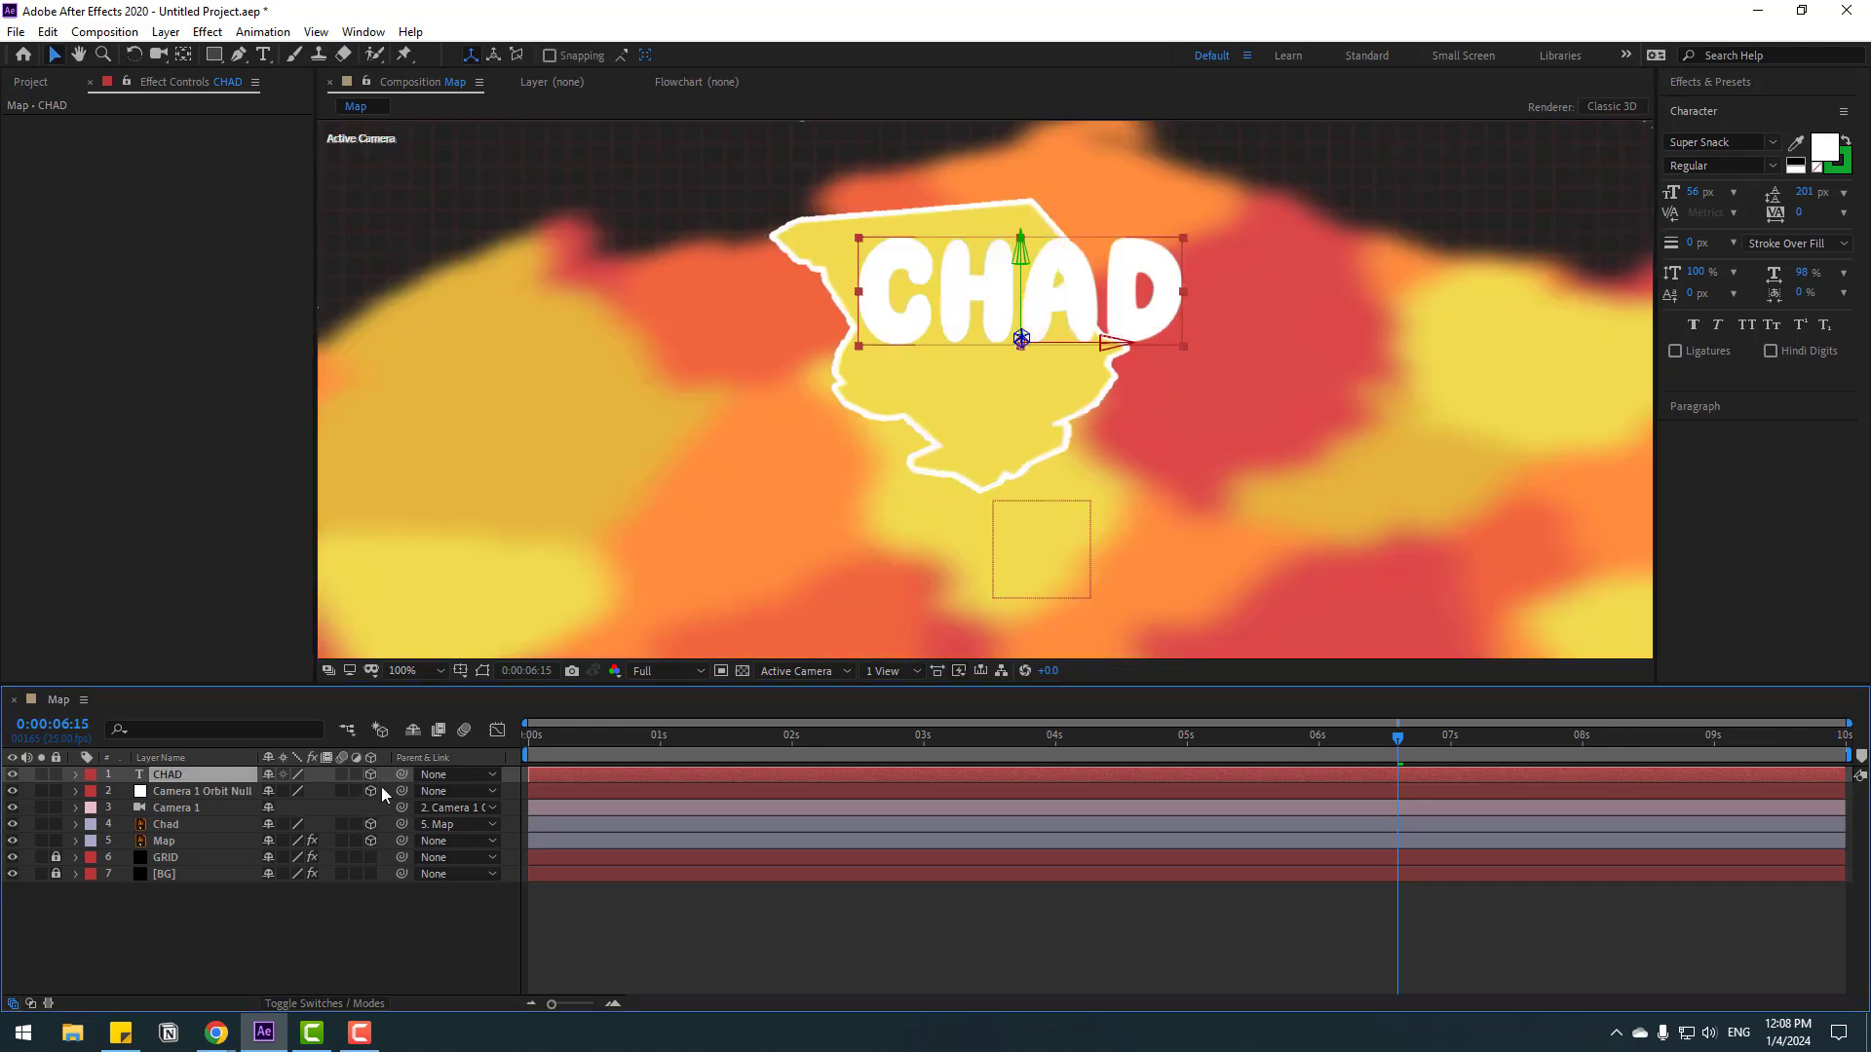
pyautogui.moveTo(401, 775); pyautogui.dragTo(156, 824)
pyautogui.moveTo(1075, 315); pyautogui.dragTo(1040, 336)
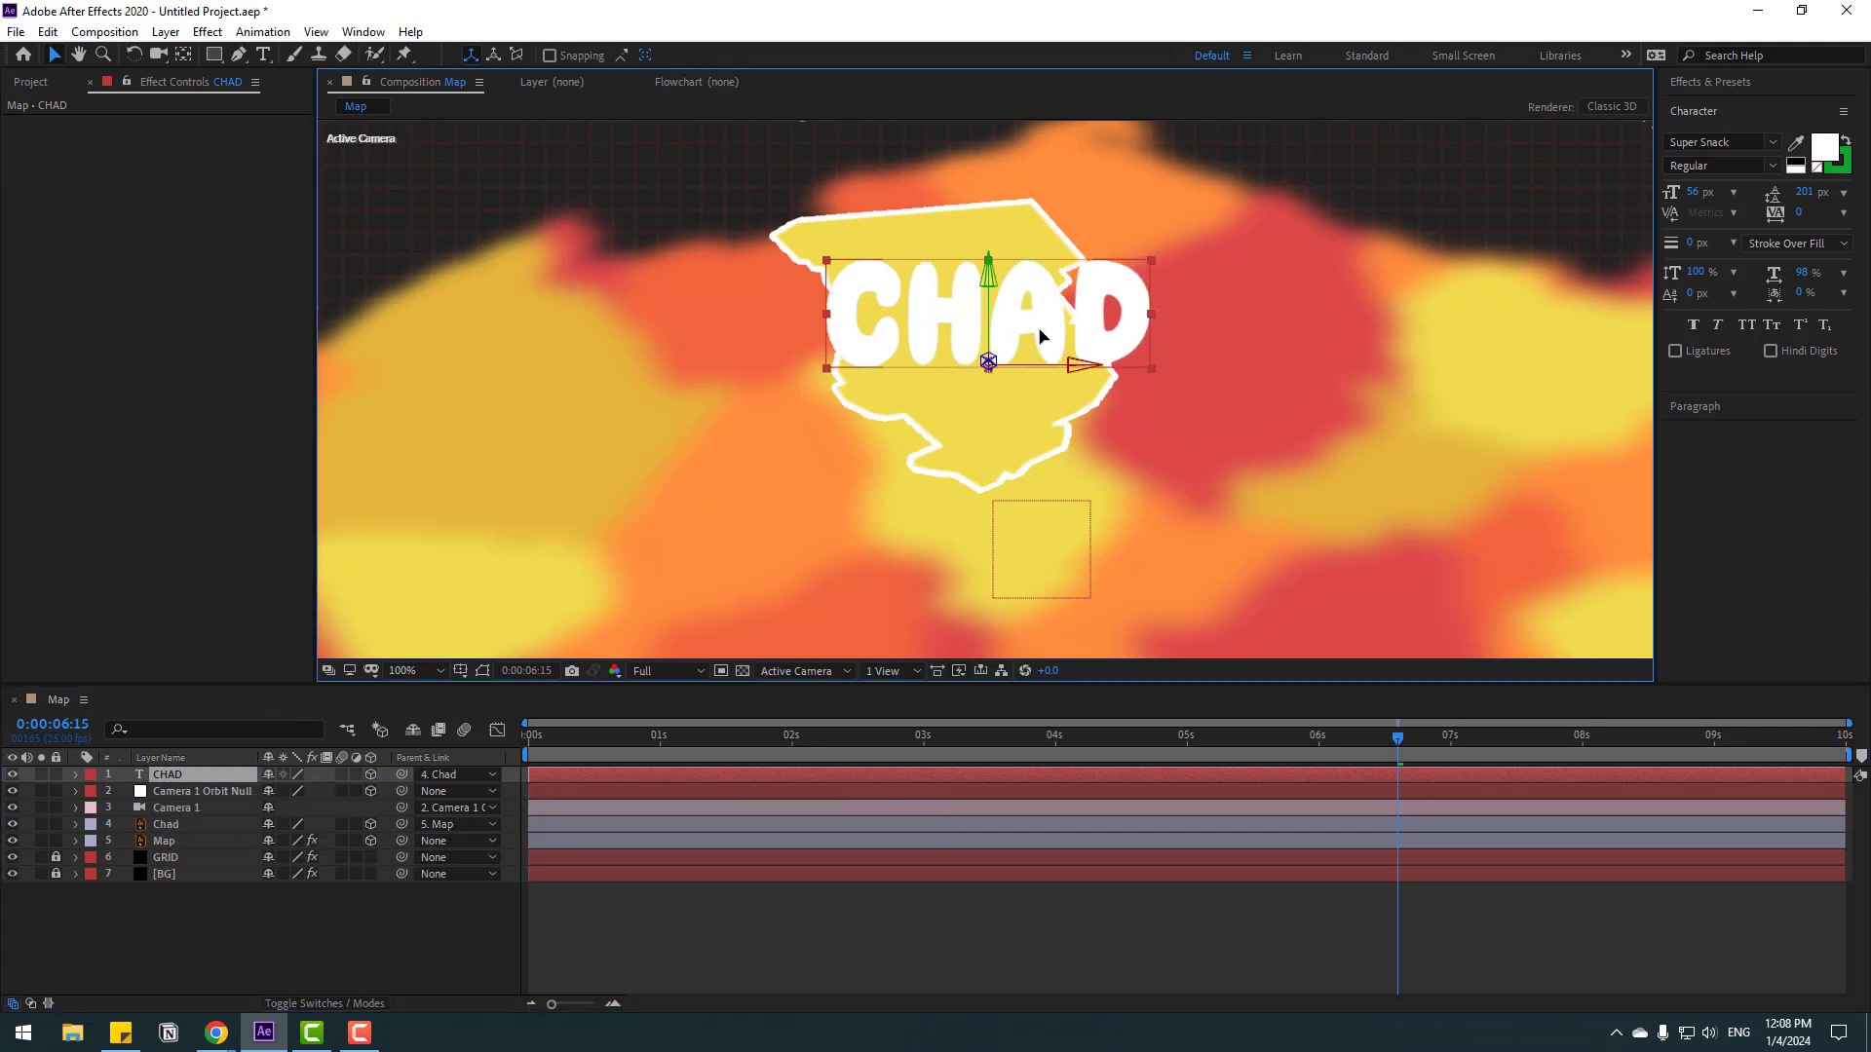
pyautogui.press(',')
pyautogui.moveTo(1398, 738); pyautogui.dragTo(1239, 740)
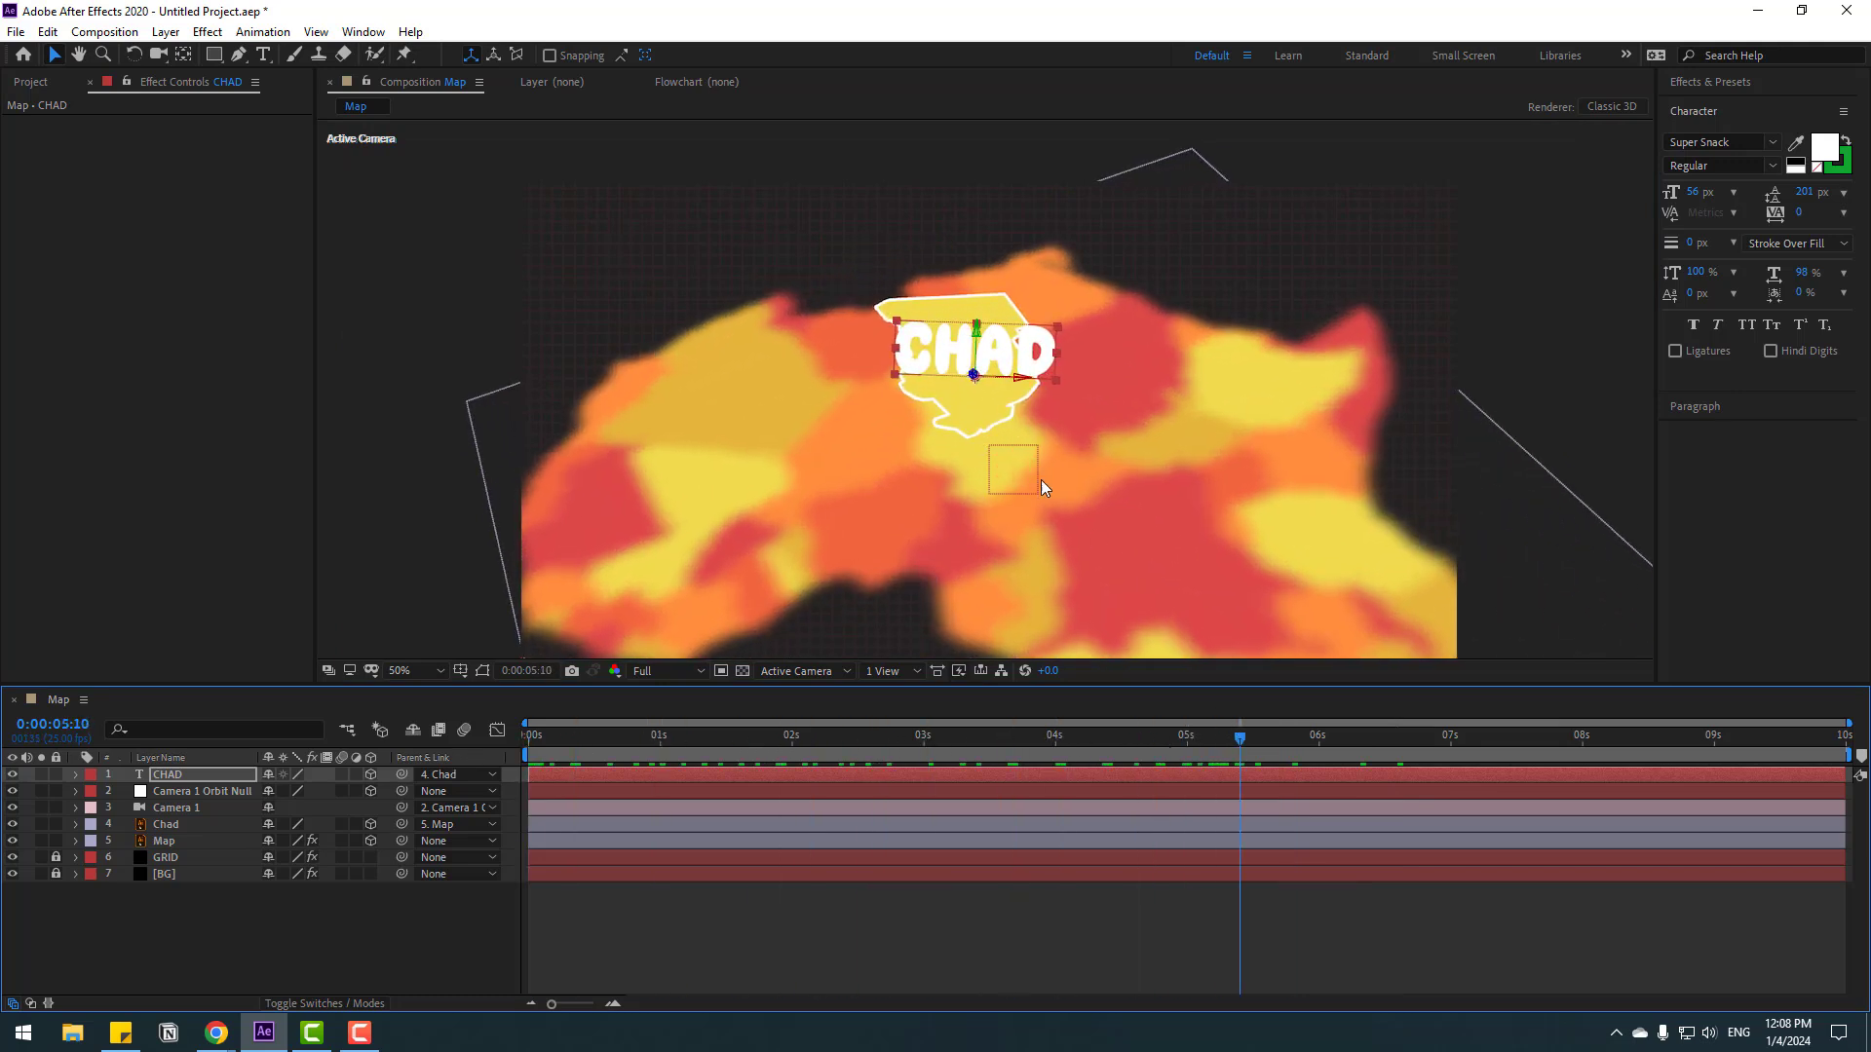
pyautogui.press('.')
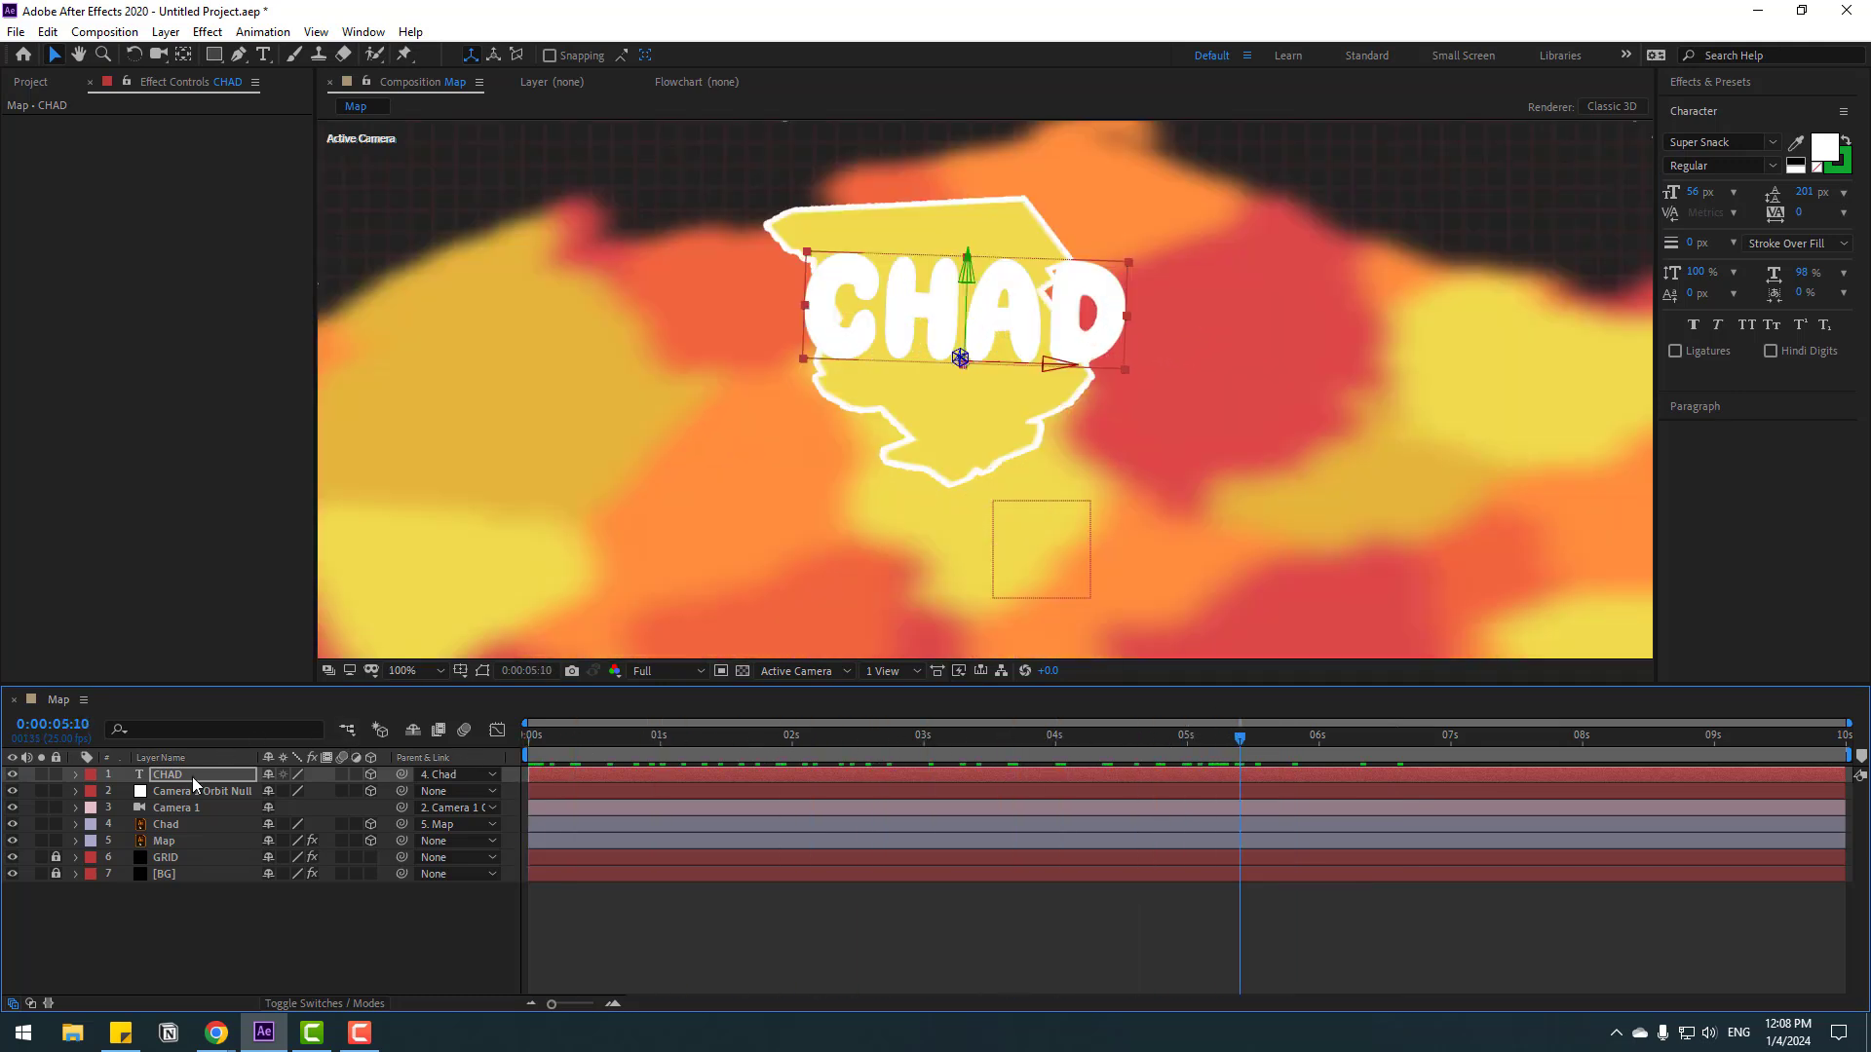
pyautogui.moveTo(1697, 200); pyautogui.dragTo(1672, 193)
pyautogui.moveTo(975, 339); pyautogui.dragTo(956, 330)
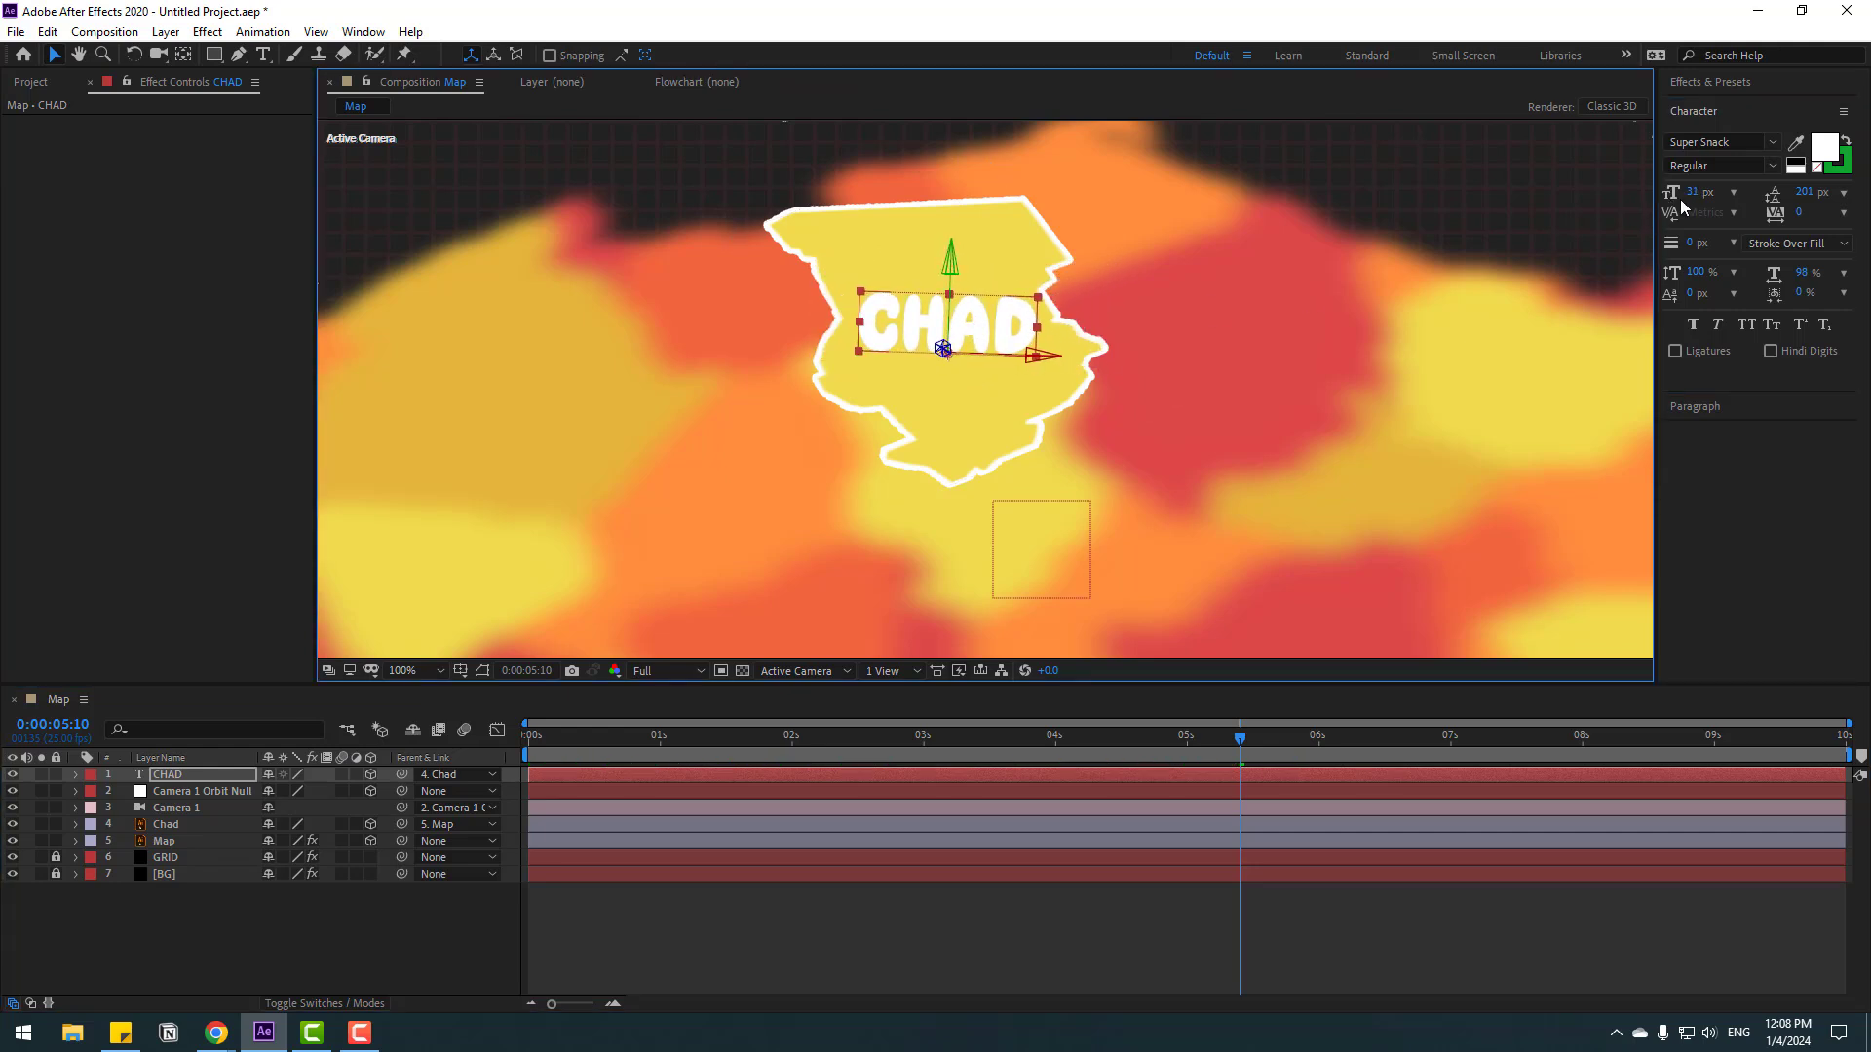
# Change the CHAD label from Super Snack to Lato Bold at 25 px.
pyautogui.click(1771, 152)
pyautogui.write('l')
pyautogui.press('Tab')
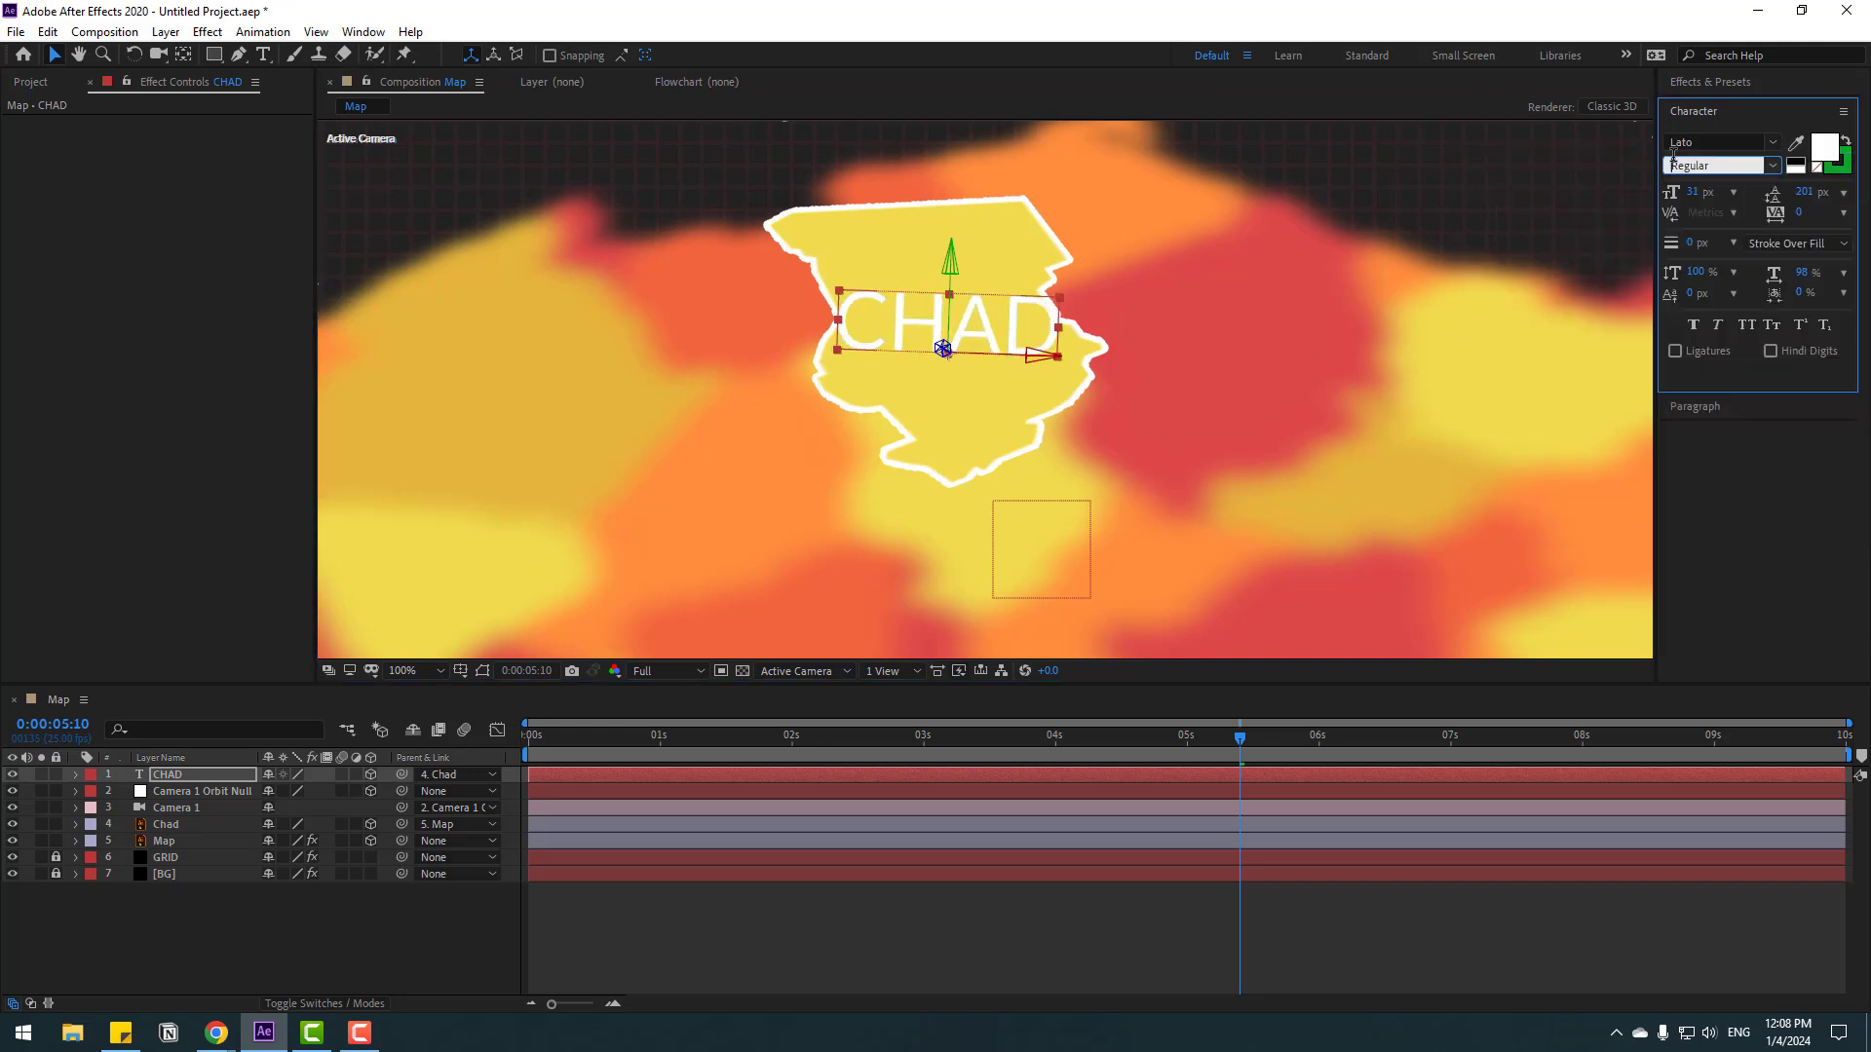
pyautogui.click(1773, 165)
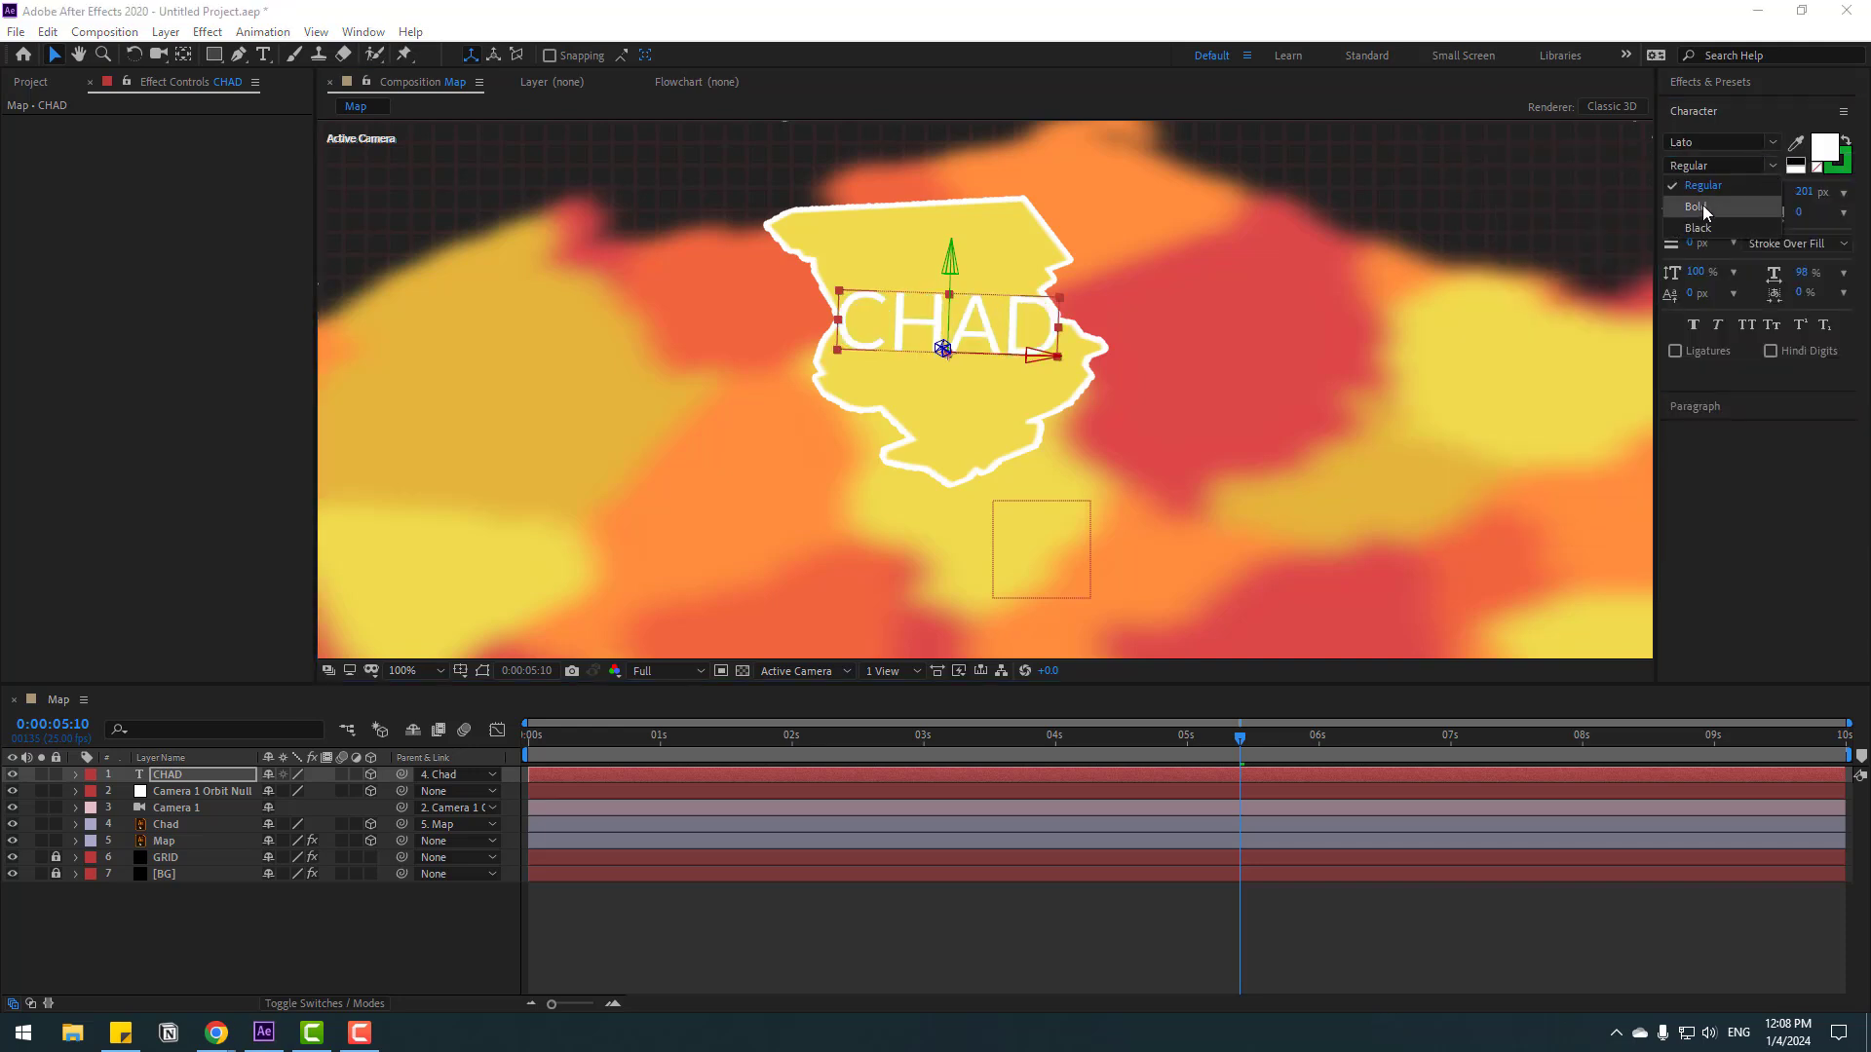
pyautogui.click(1710, 210)
pyautogui.moveTo(1705, 201); pyautogui.dragTo(903, 380)
pyautogui.click(978, 336)
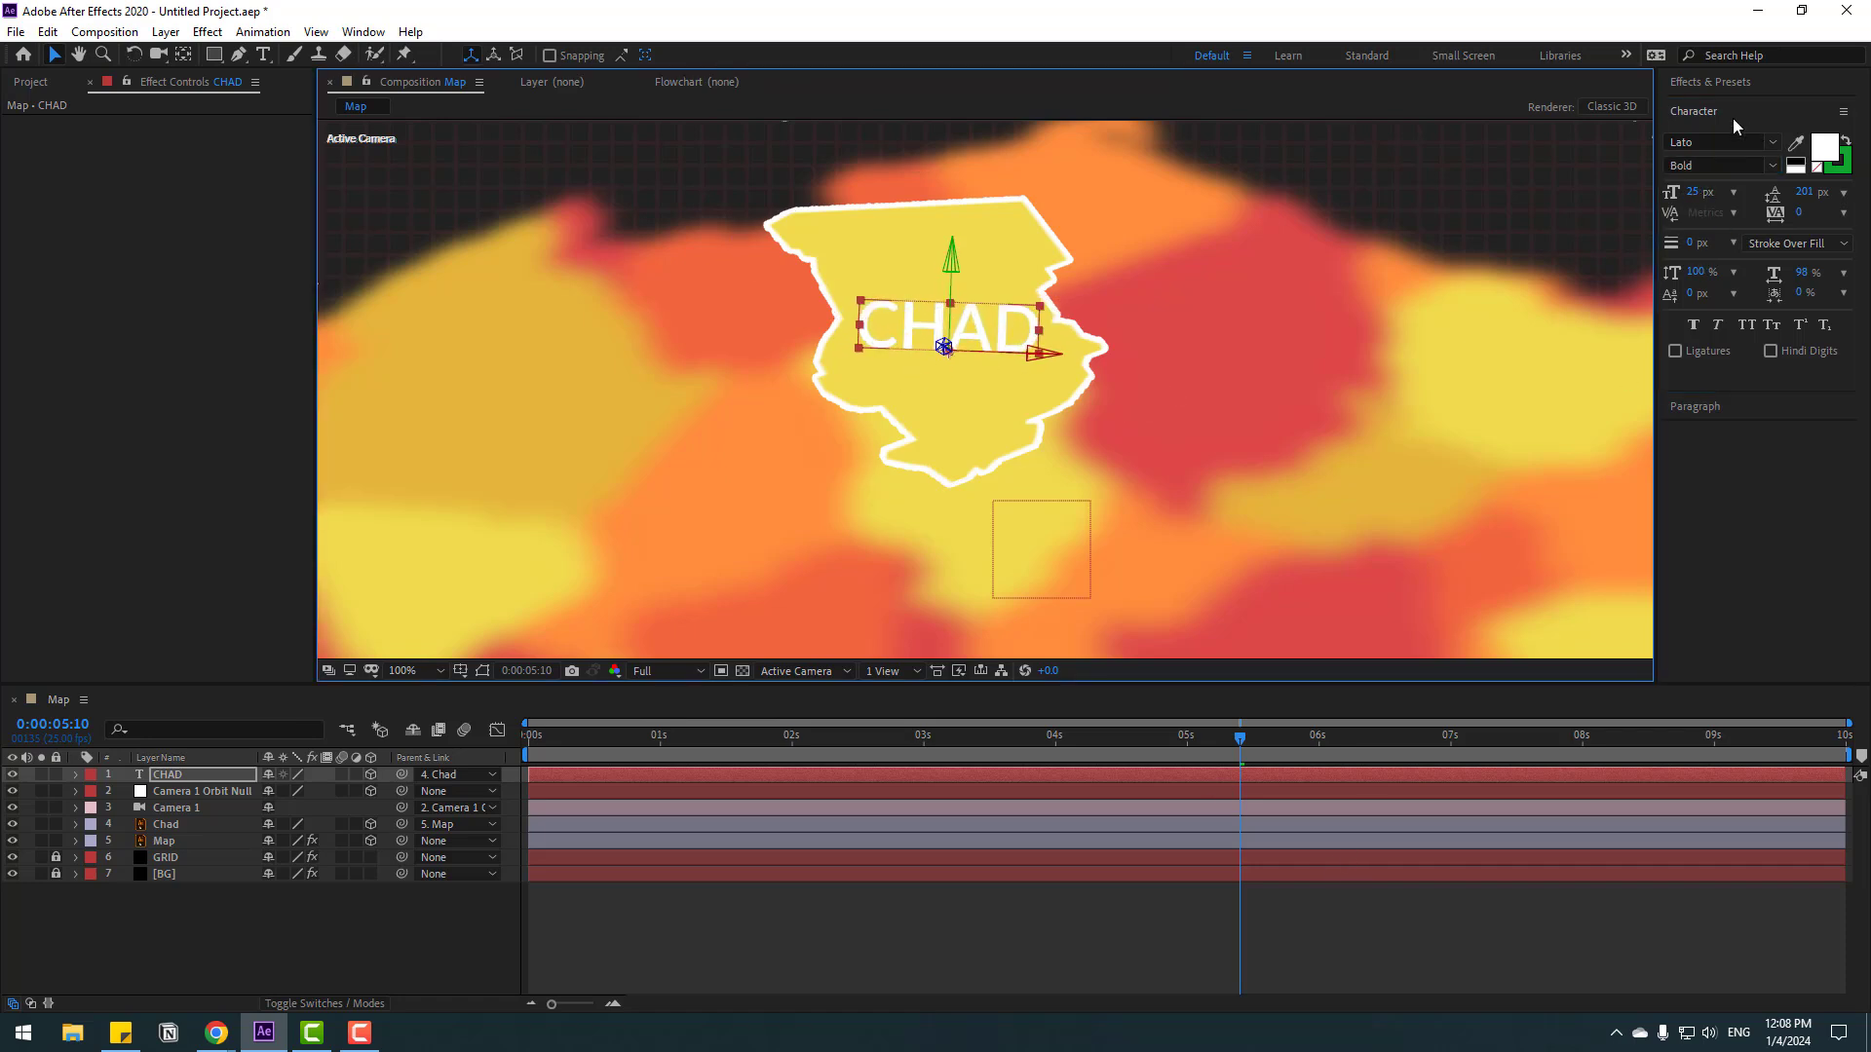
pyautogui.click(1707, 84)
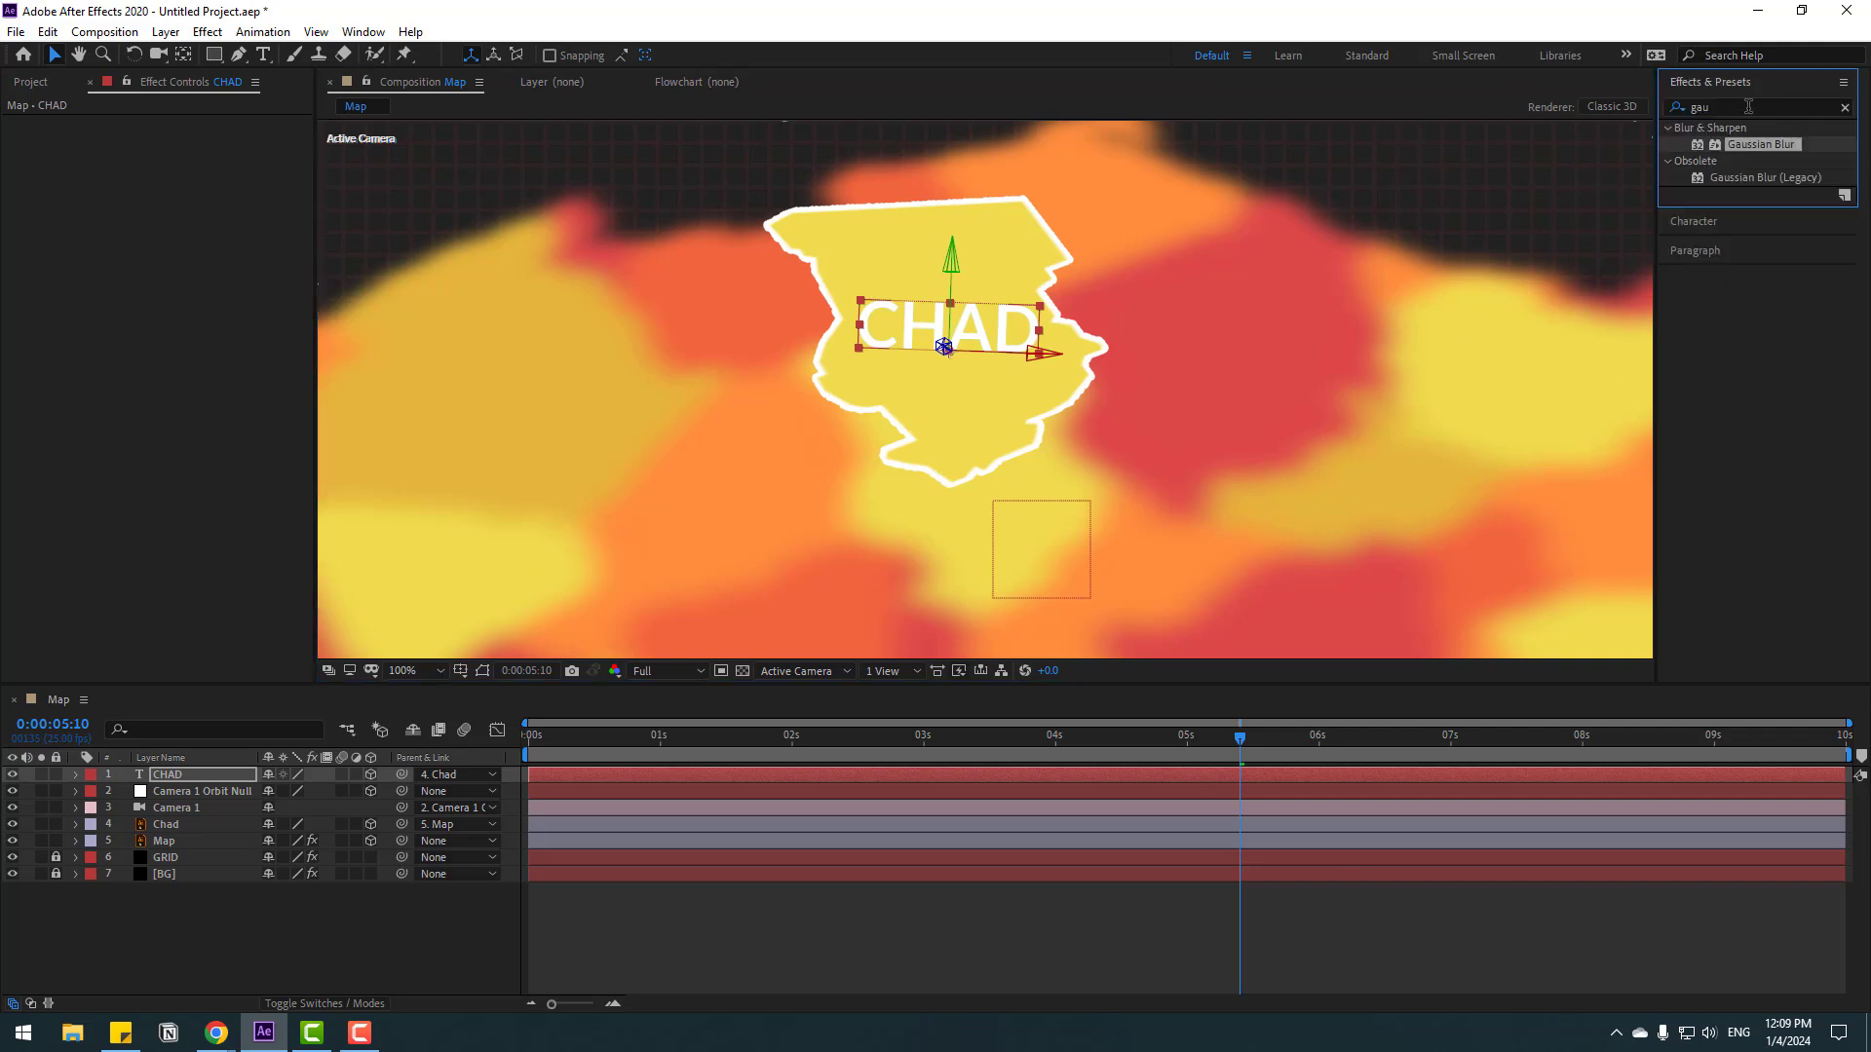
# Apply the Word Processor preset to CHAD and reveal its Type_on keyframes.
pyautogui.click(1748, 107)
pyautogui.write('word')
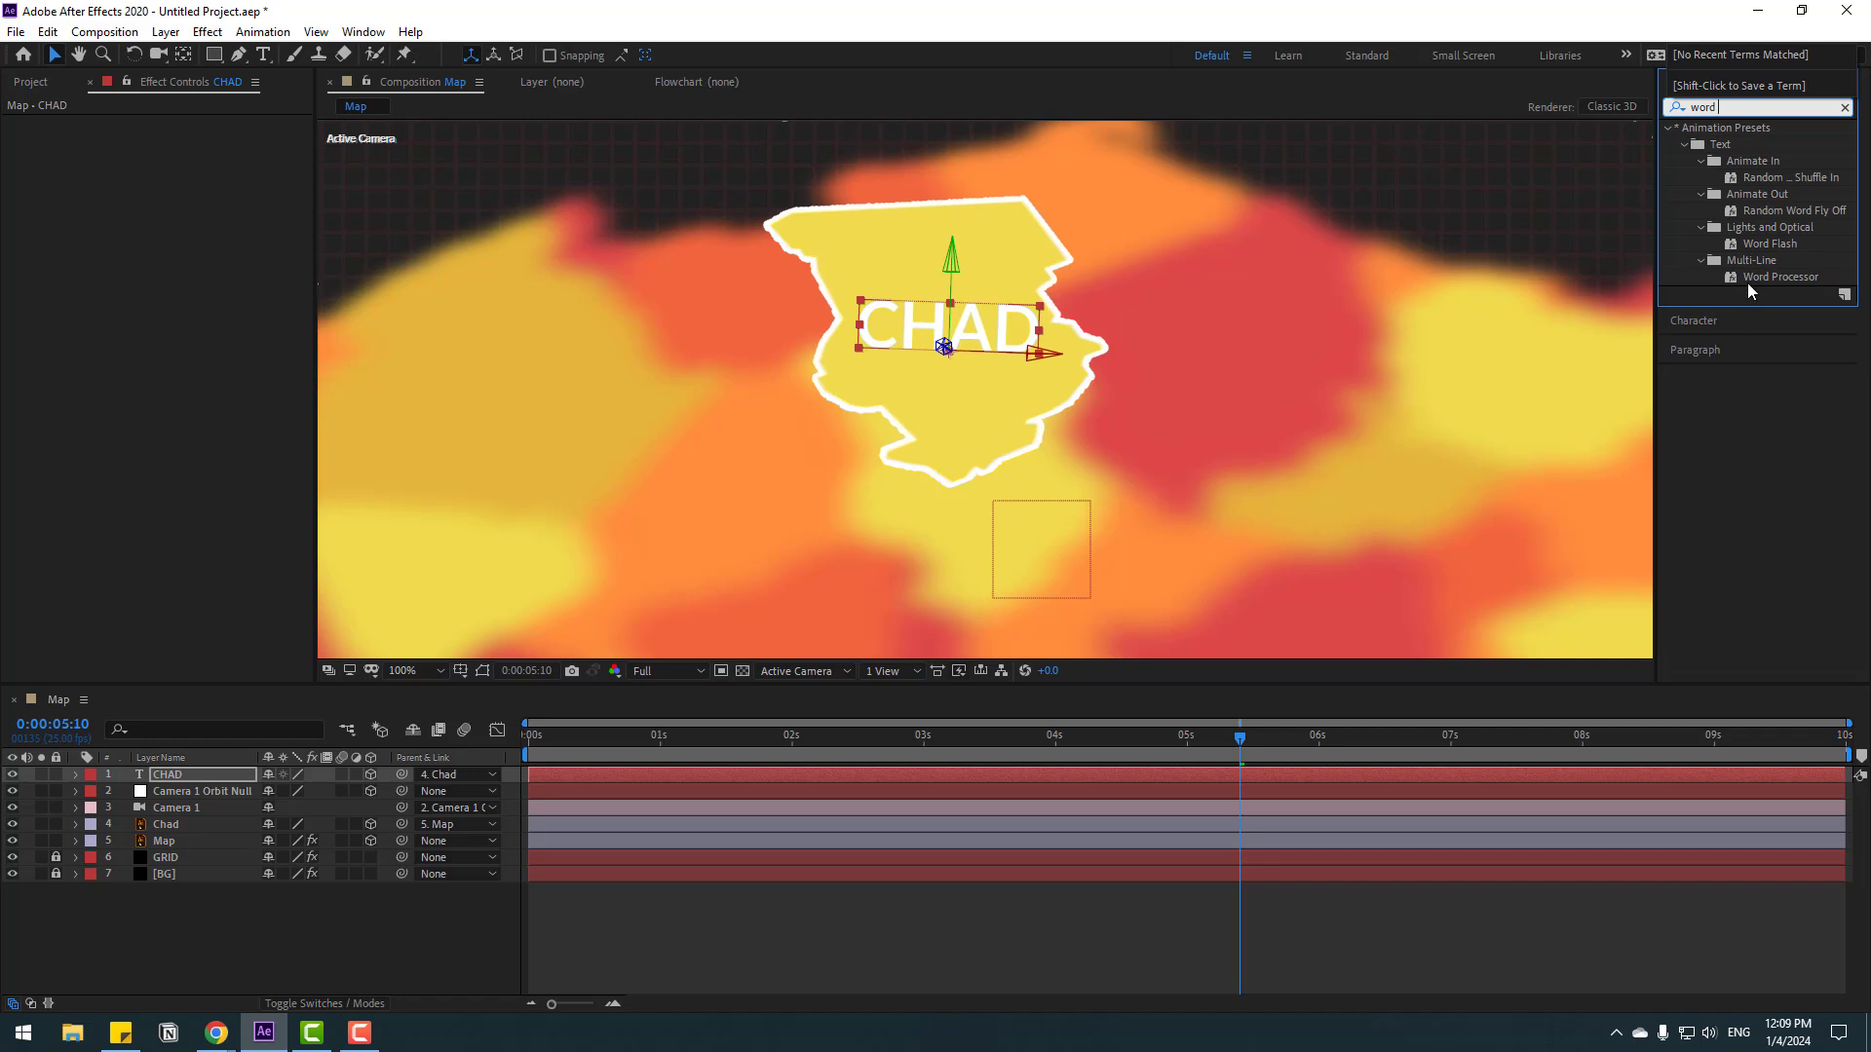
pyautogui.moveTo(1757, 277); pyautogui.dragTo(165, 778)
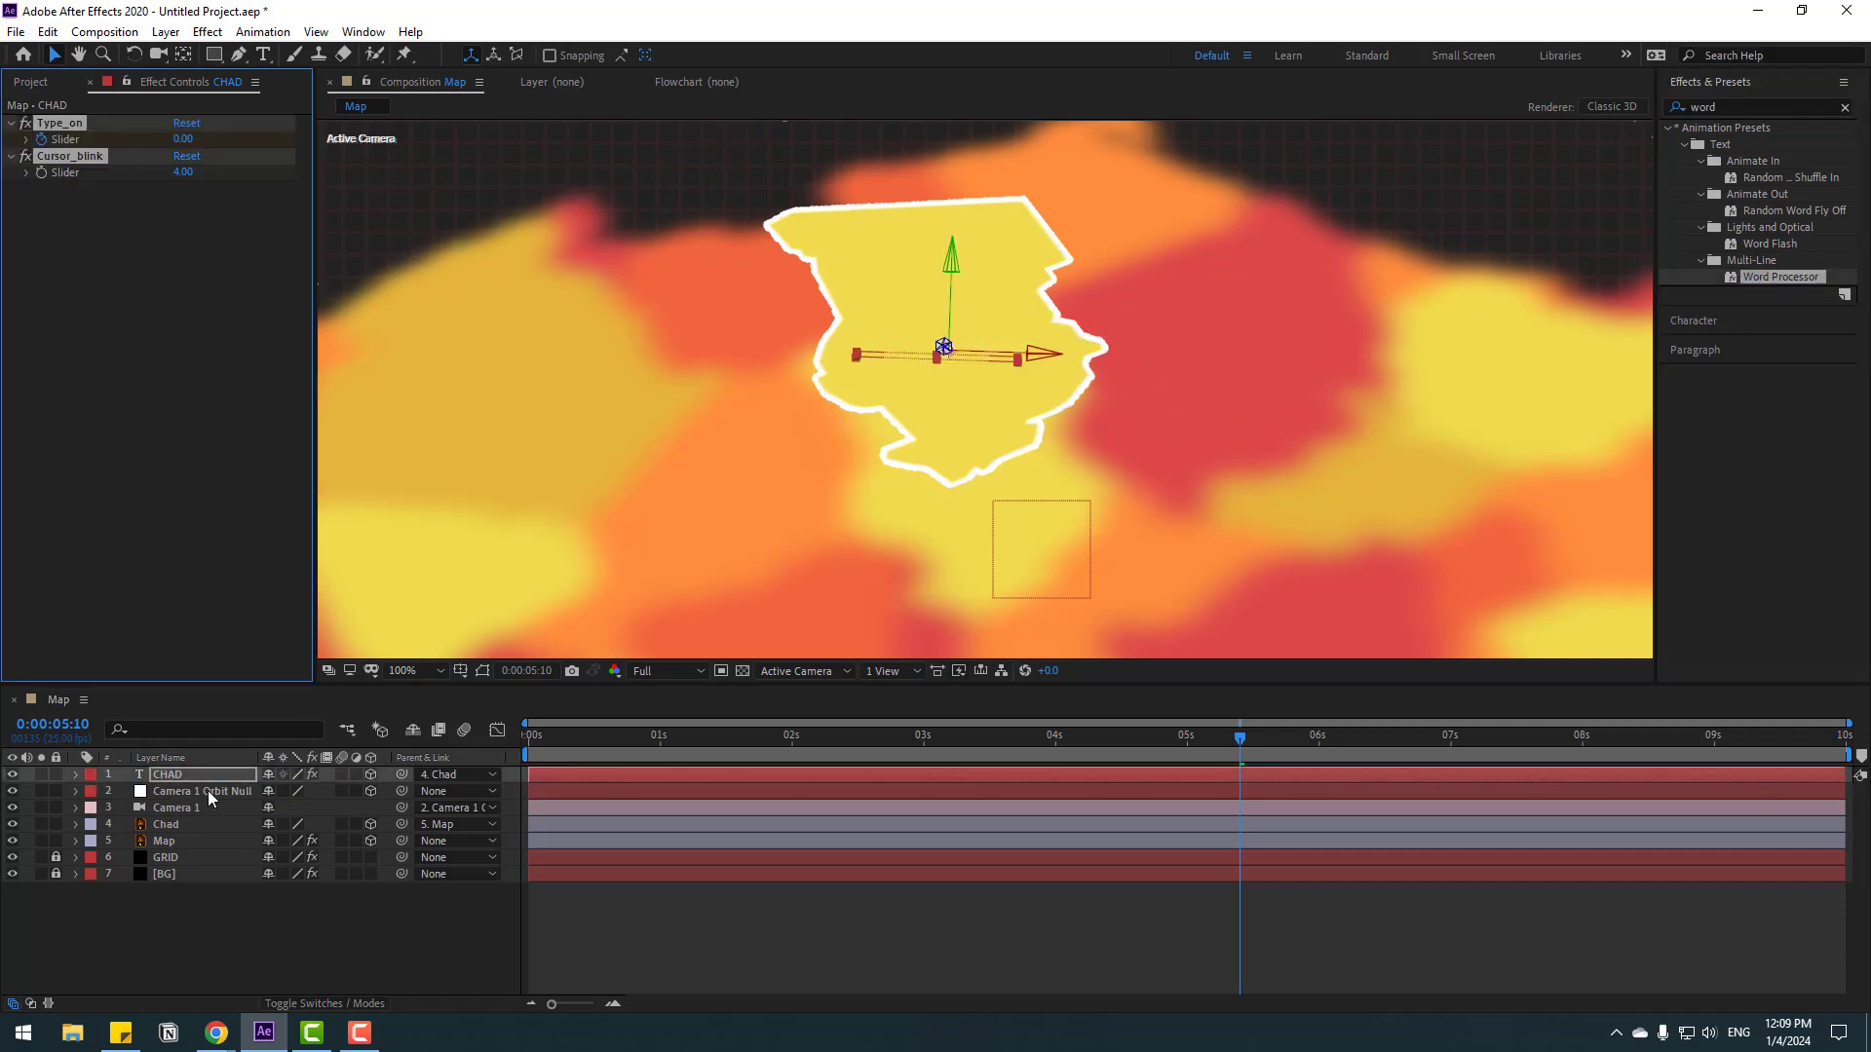
pyautogui.press('u')
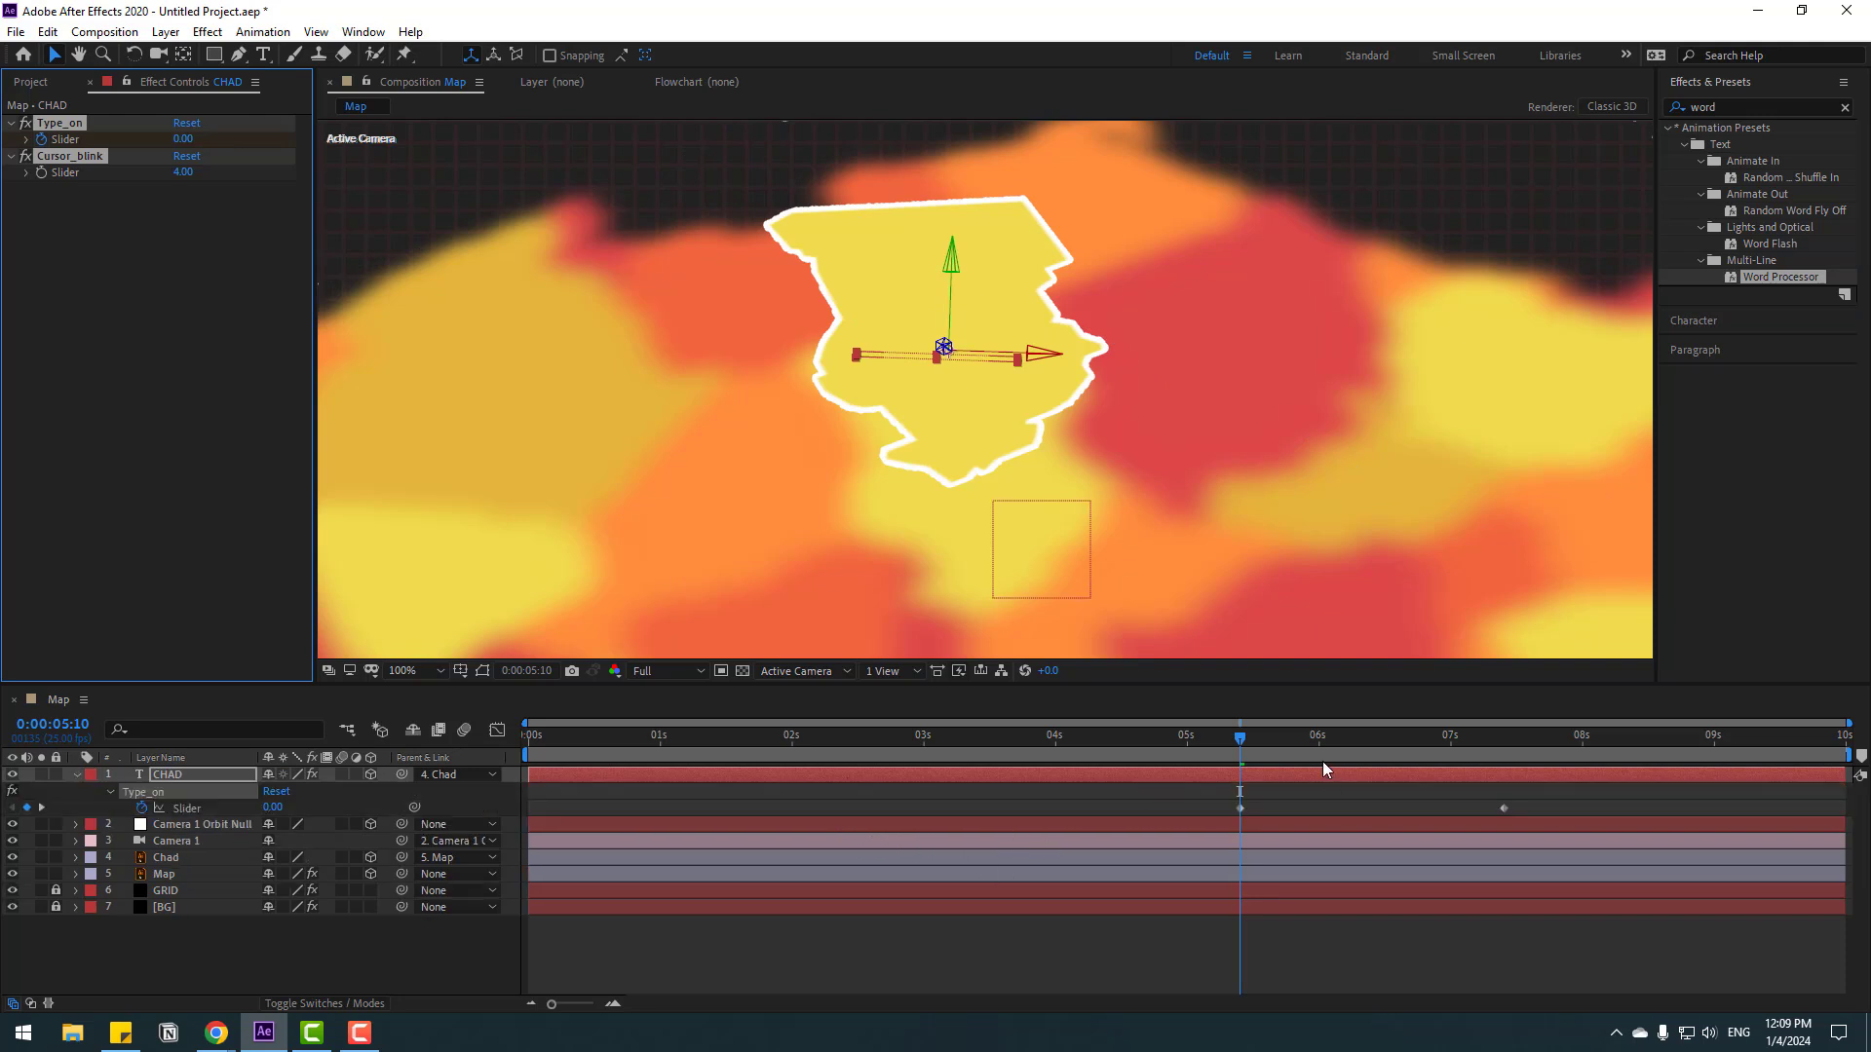
# Shift both Type_on keyframes about a second earlier.
pyautogui.moveTo(1102, 735); pyautogui.dragTo(1155, 734)
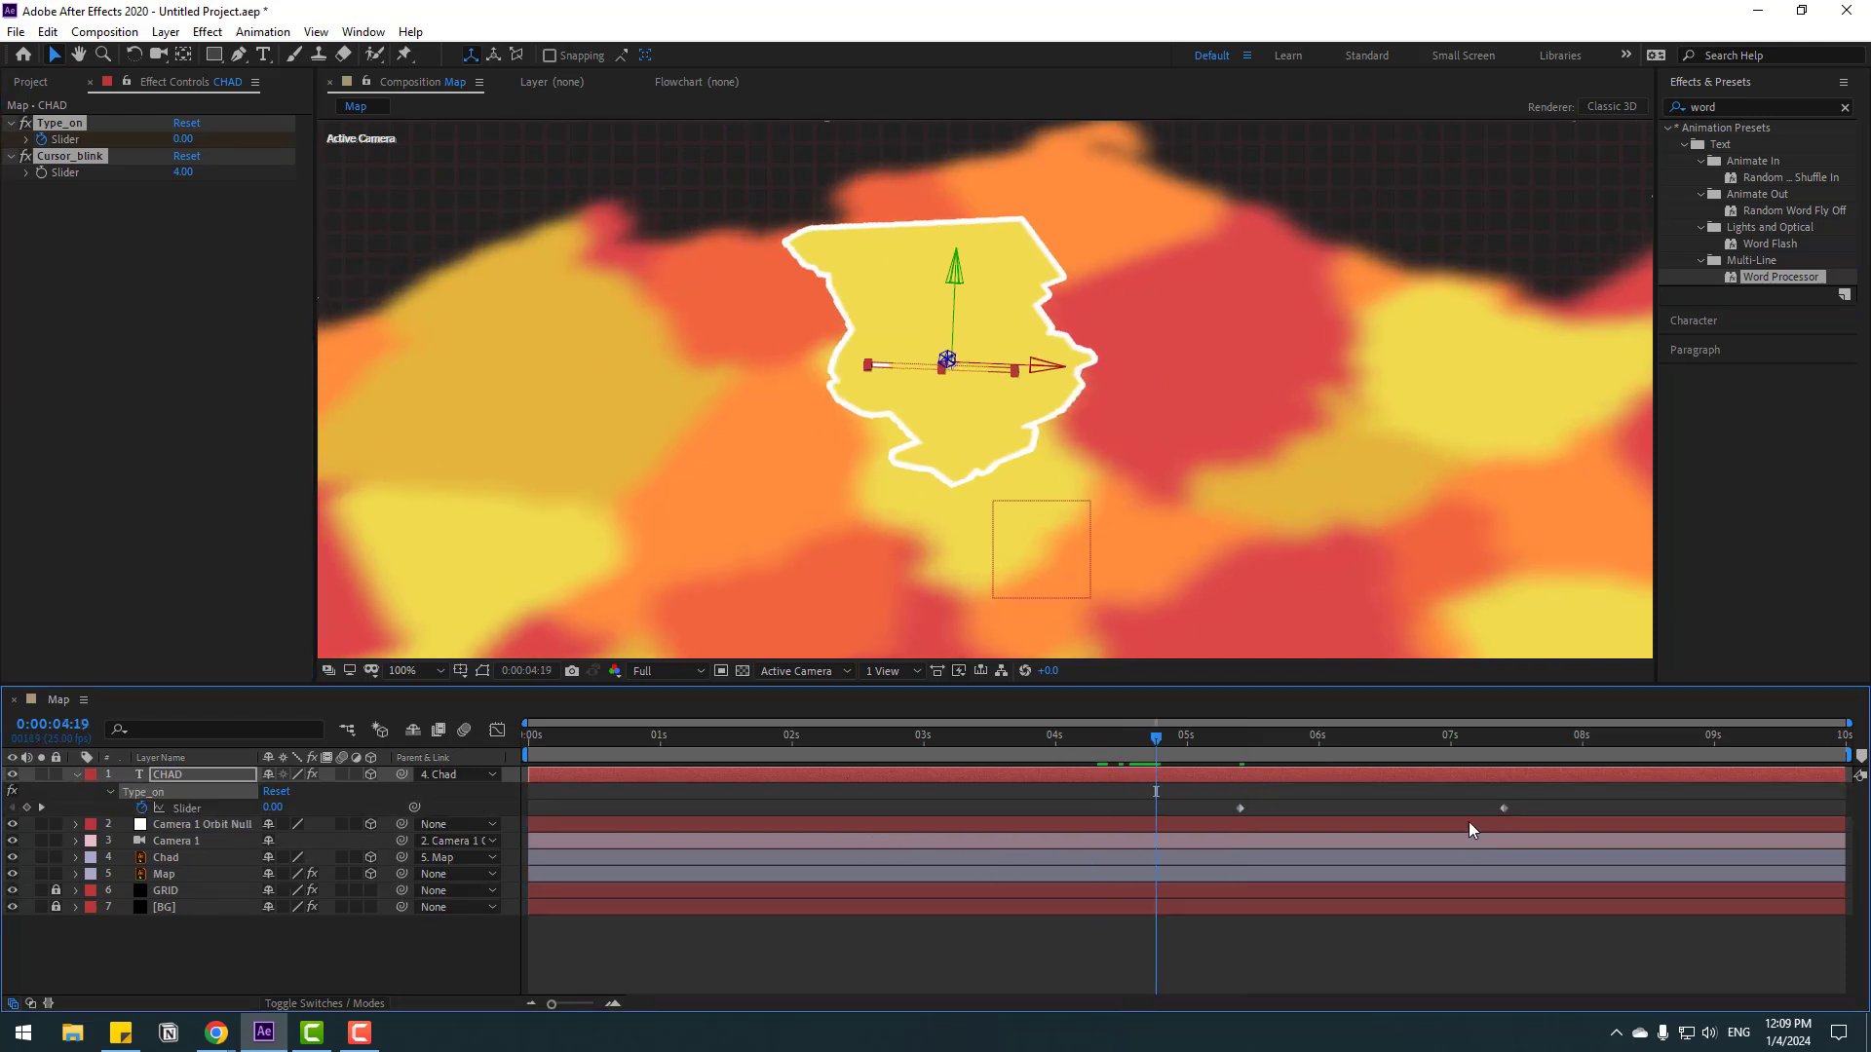
pyautogui.moveTo(1547, 799); pyautogui.dragTo(1104, 807)
pyautogui.moveTo(1081, 744); pyautogui.dragTo(1156, 746)
pyautogui.press('j')
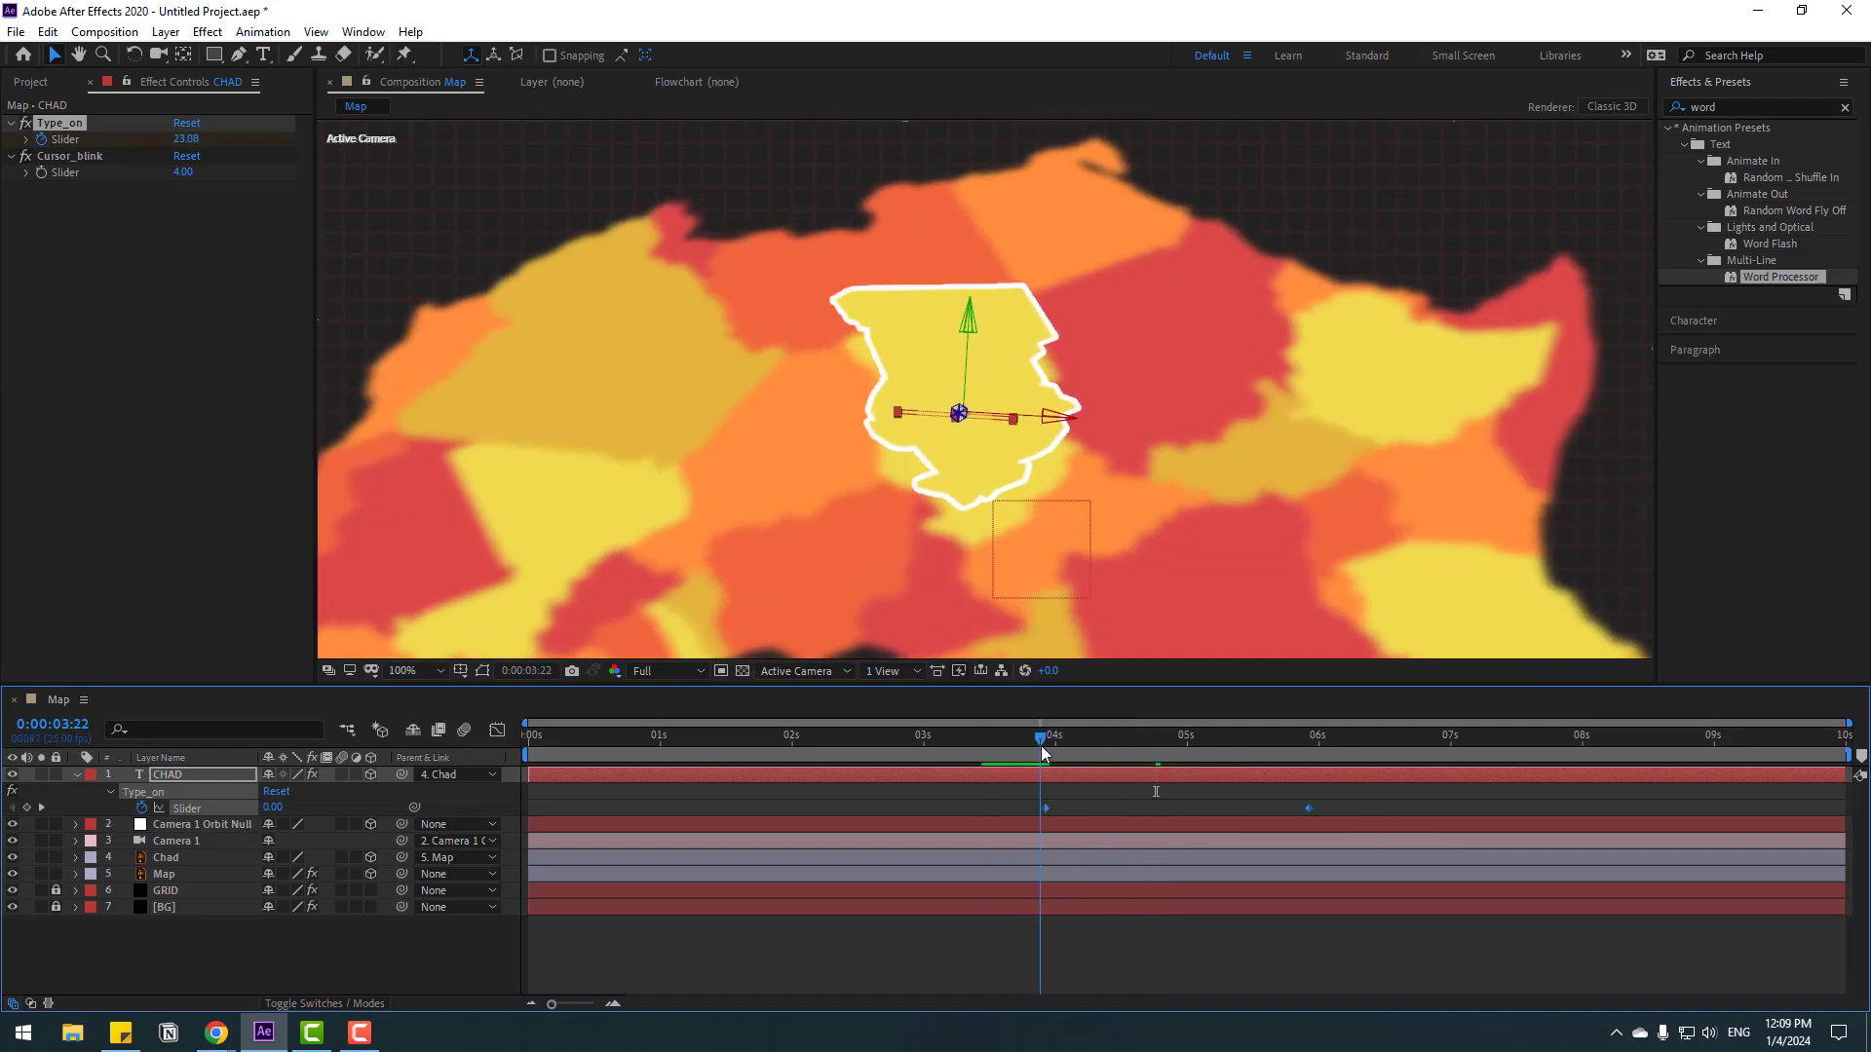
pyautogui.click(540, 807)
# Trim CHAD's in-point to where typing starts and select the Type_on keyframes for easing.
pyautogui.moveTo(529, 773); pyautogui.dragTo(1198, 746)
pyautogui.press('pageup')
pyautogui.press('pageup')
pyautogui.press('pageup')
pyautogui.press('pageup')
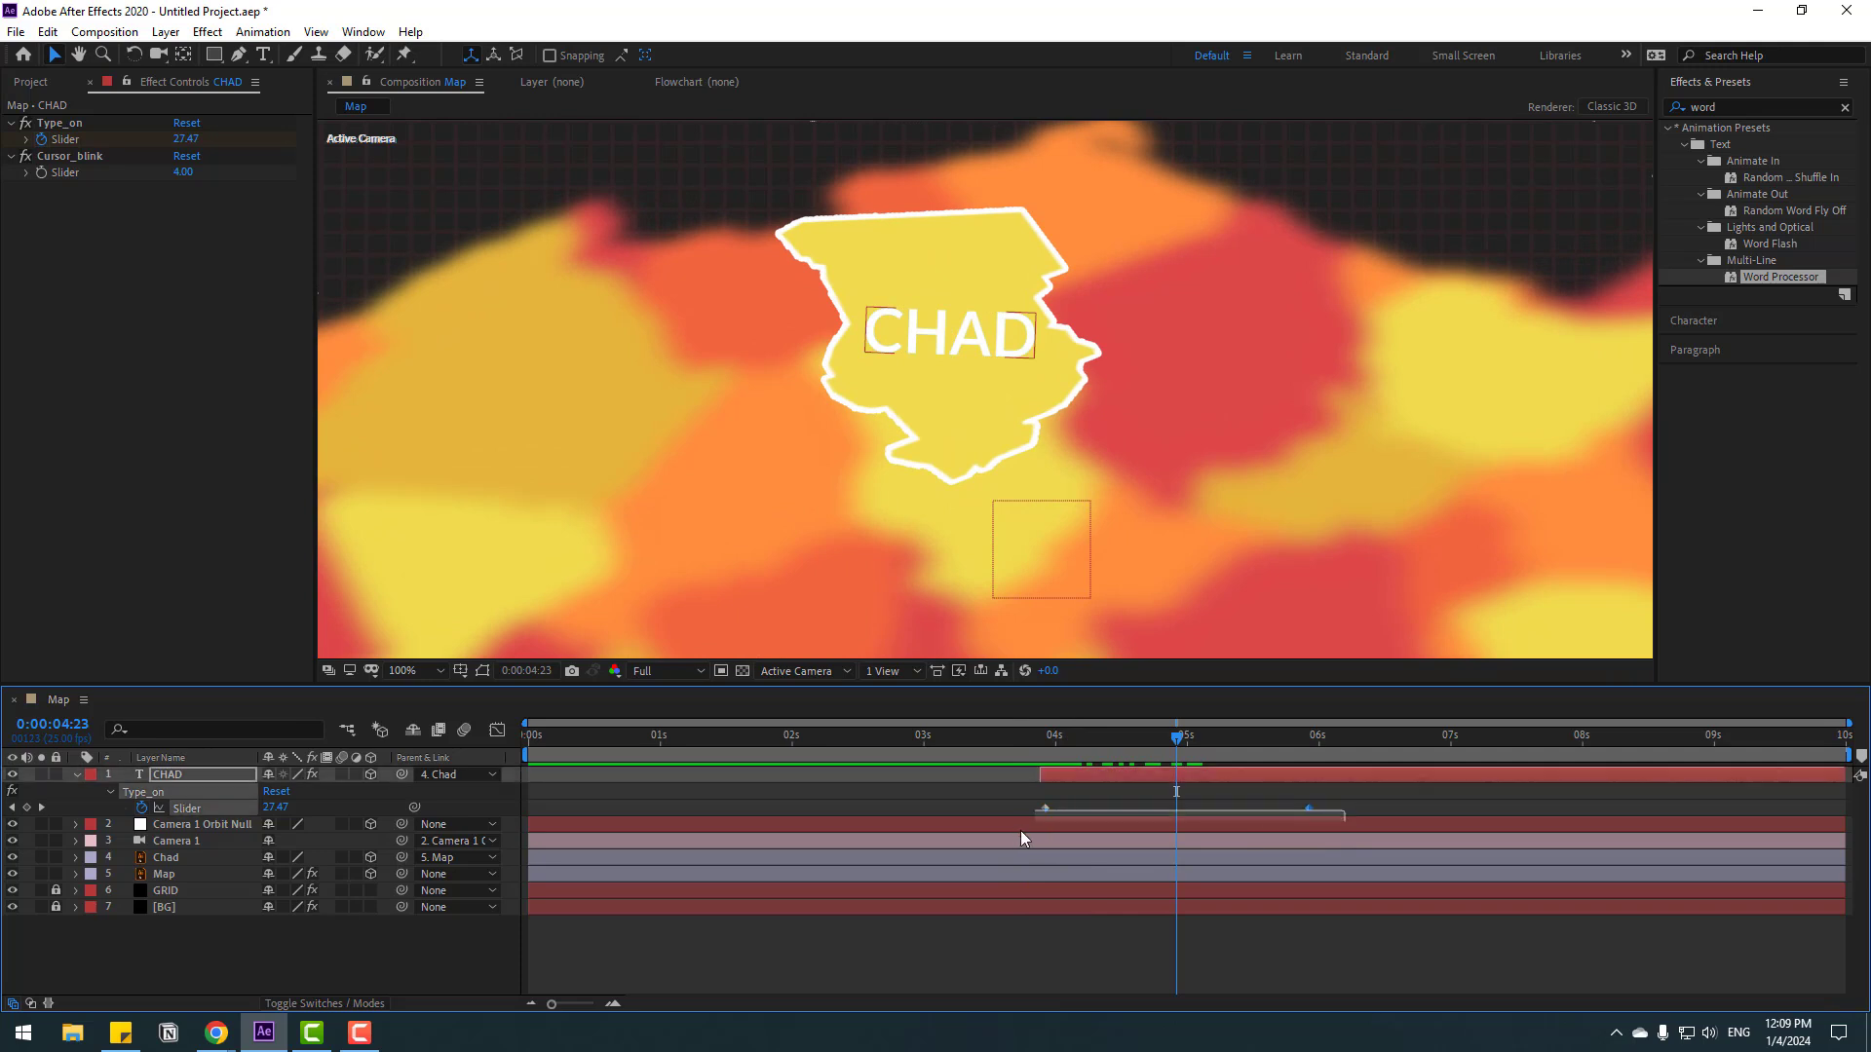
pyautogui.click(1044, 808)
pyautogui.rightClick(1044, 811)
# Ease the Type_on keyframes, move the last one past 07s, and start CHAD at 03:13.
pyautogui.moveTo(1059, 803)
pyautogui.click(1310, 860)
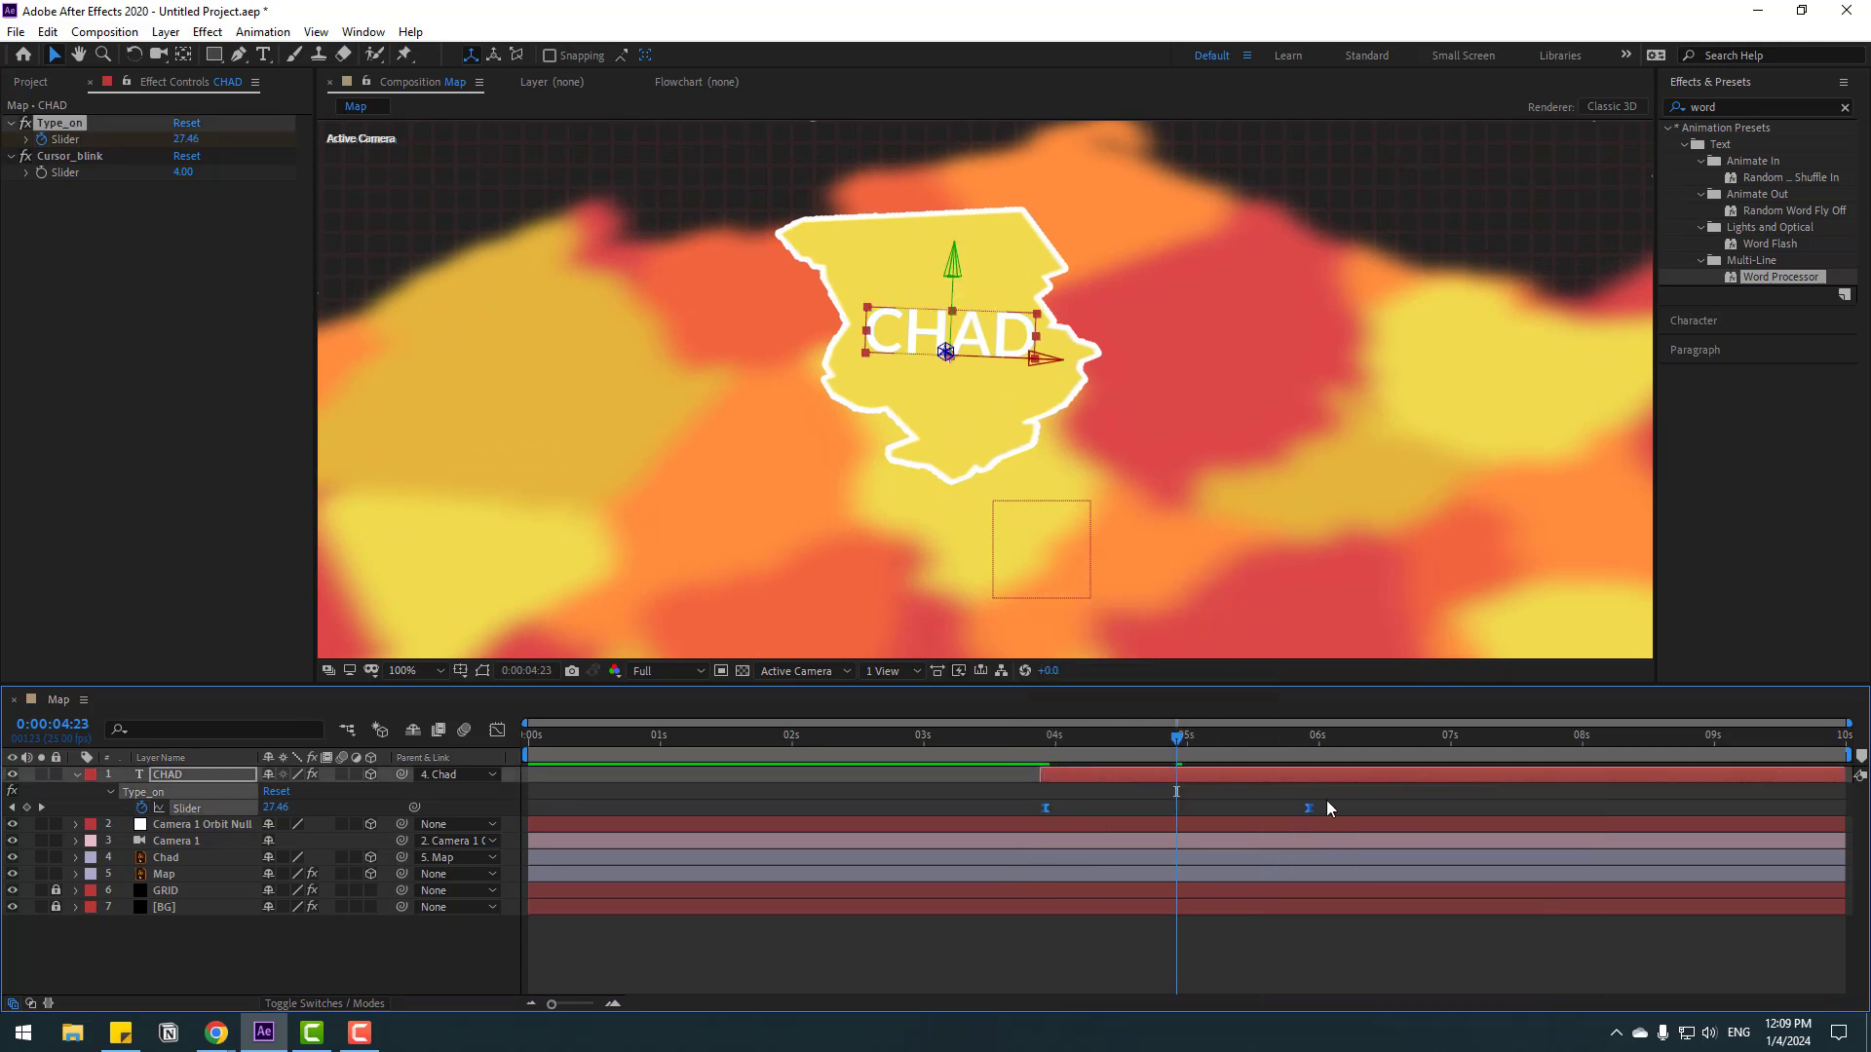
pyautogui.moveTo(1349, 811); pyautogui.dragTo(1460, 809)
pyautogui.click(992, 763)
pyautogui.moveTo(1101, 775); pyautogui.dragTo(1060, 779)
pyautogui.moveTo(926, 747); pyautogui.dragTo(1129, 742)
pyautogui.scroll(-1, 1452, 462)
pyautogui.press('space')
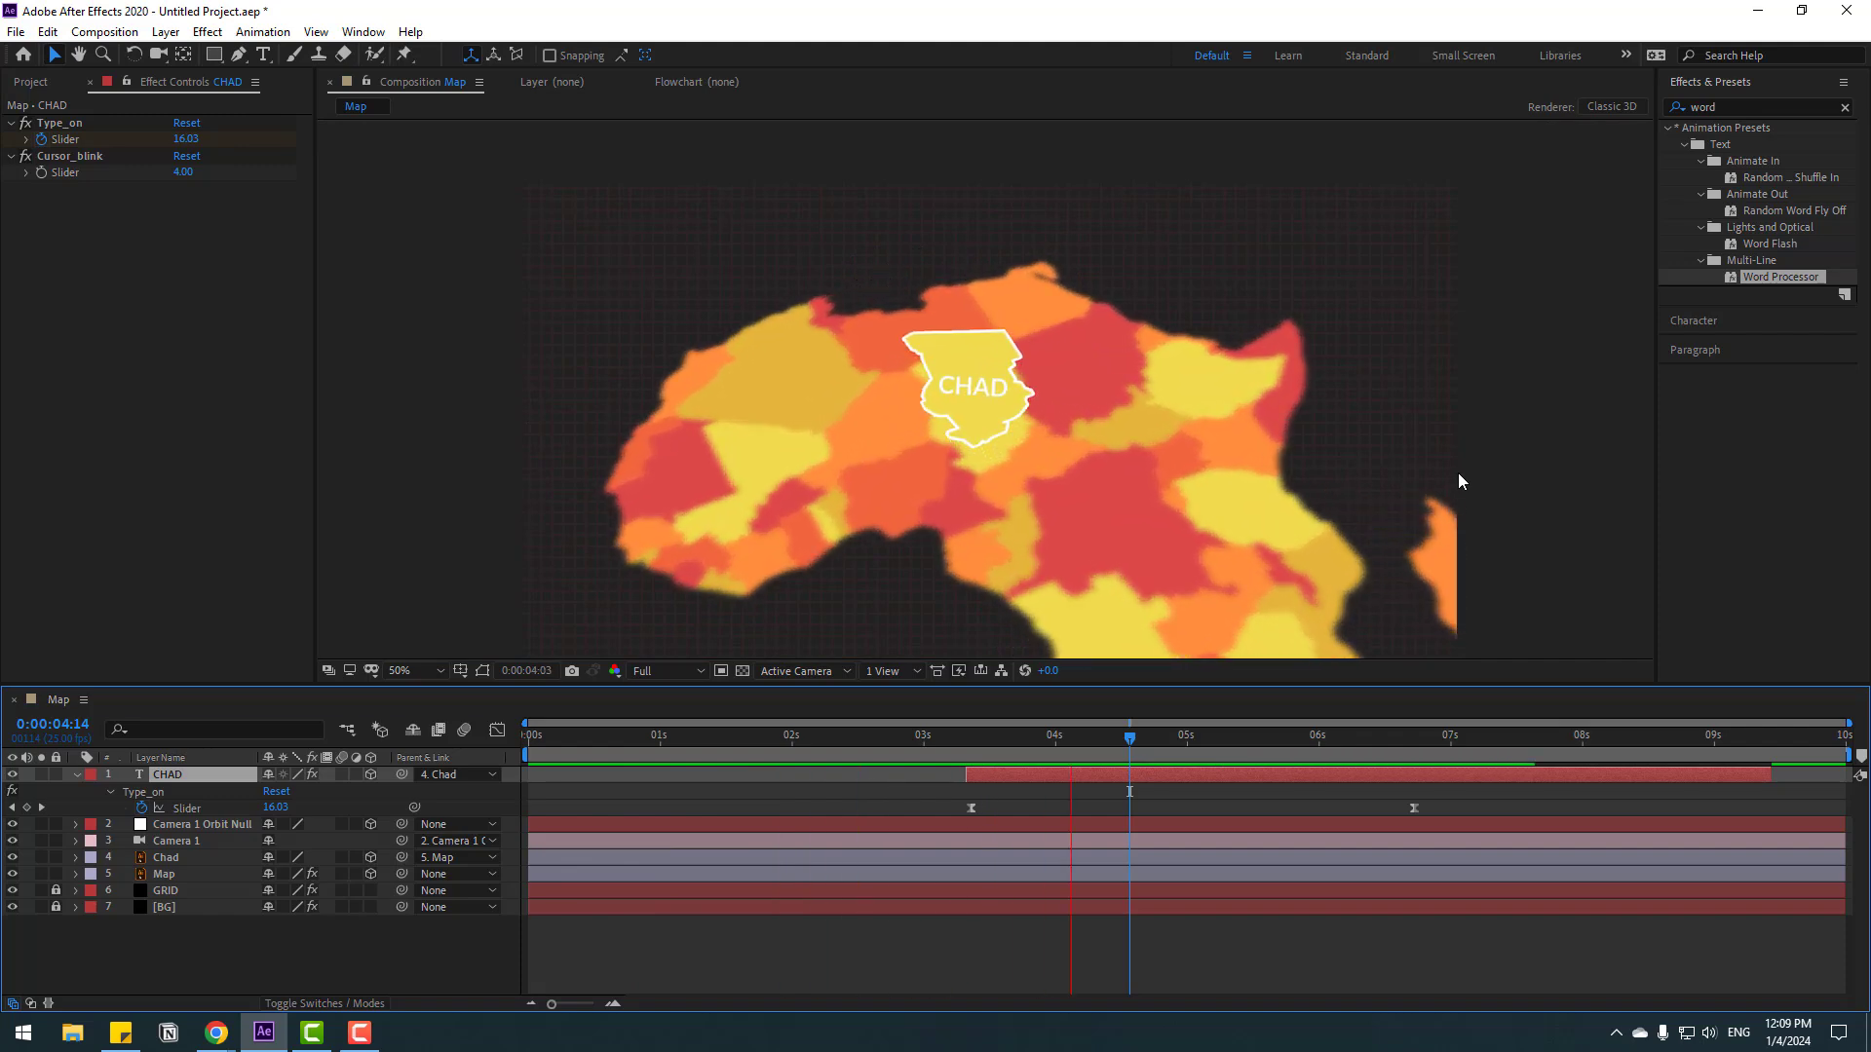
# Extend CHAD to the comp end and push the last Type_on keyframe near 10s.
pyautogui.moveTo(1413, 810); pyautogui.dragTo(1608, 810)
pyautogui.moveTo(1768, 770); pyautogui.dragTo(1857, 775)
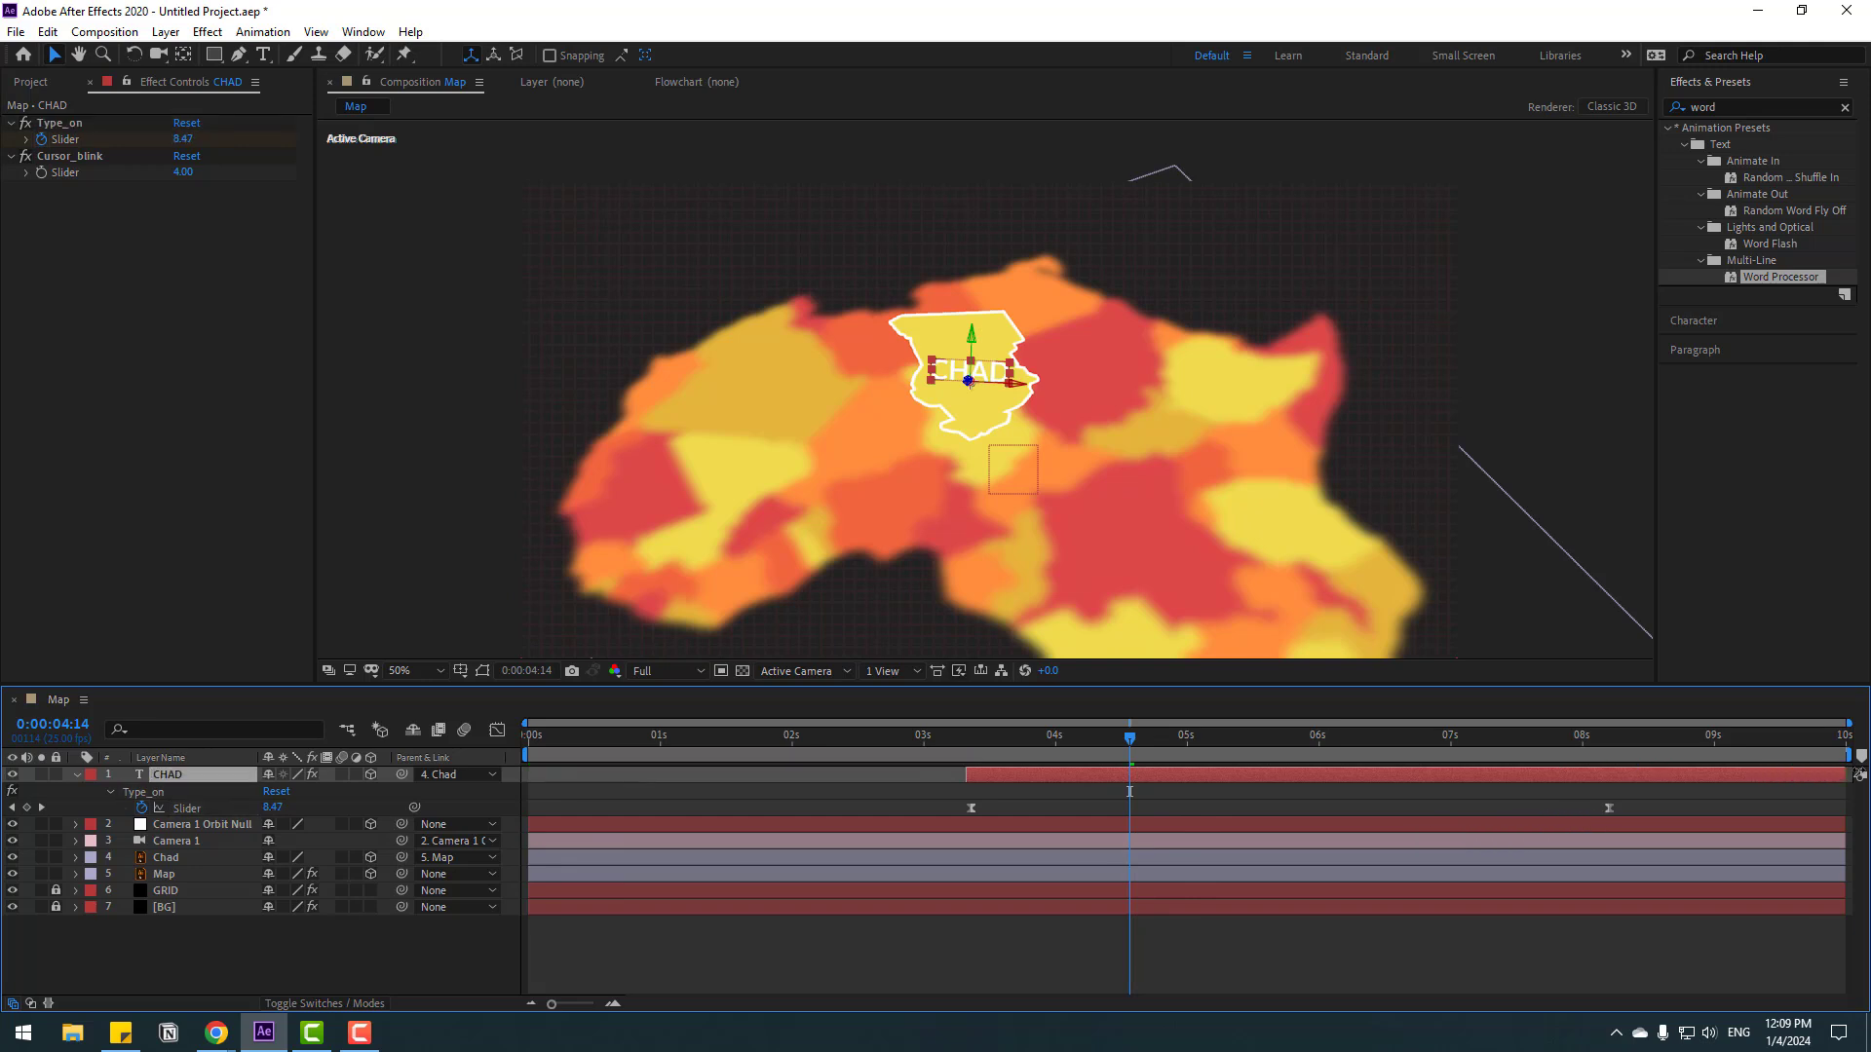
pyautogui.moveTo(1609, 809); pyautogui.dragTo(1695, 810)
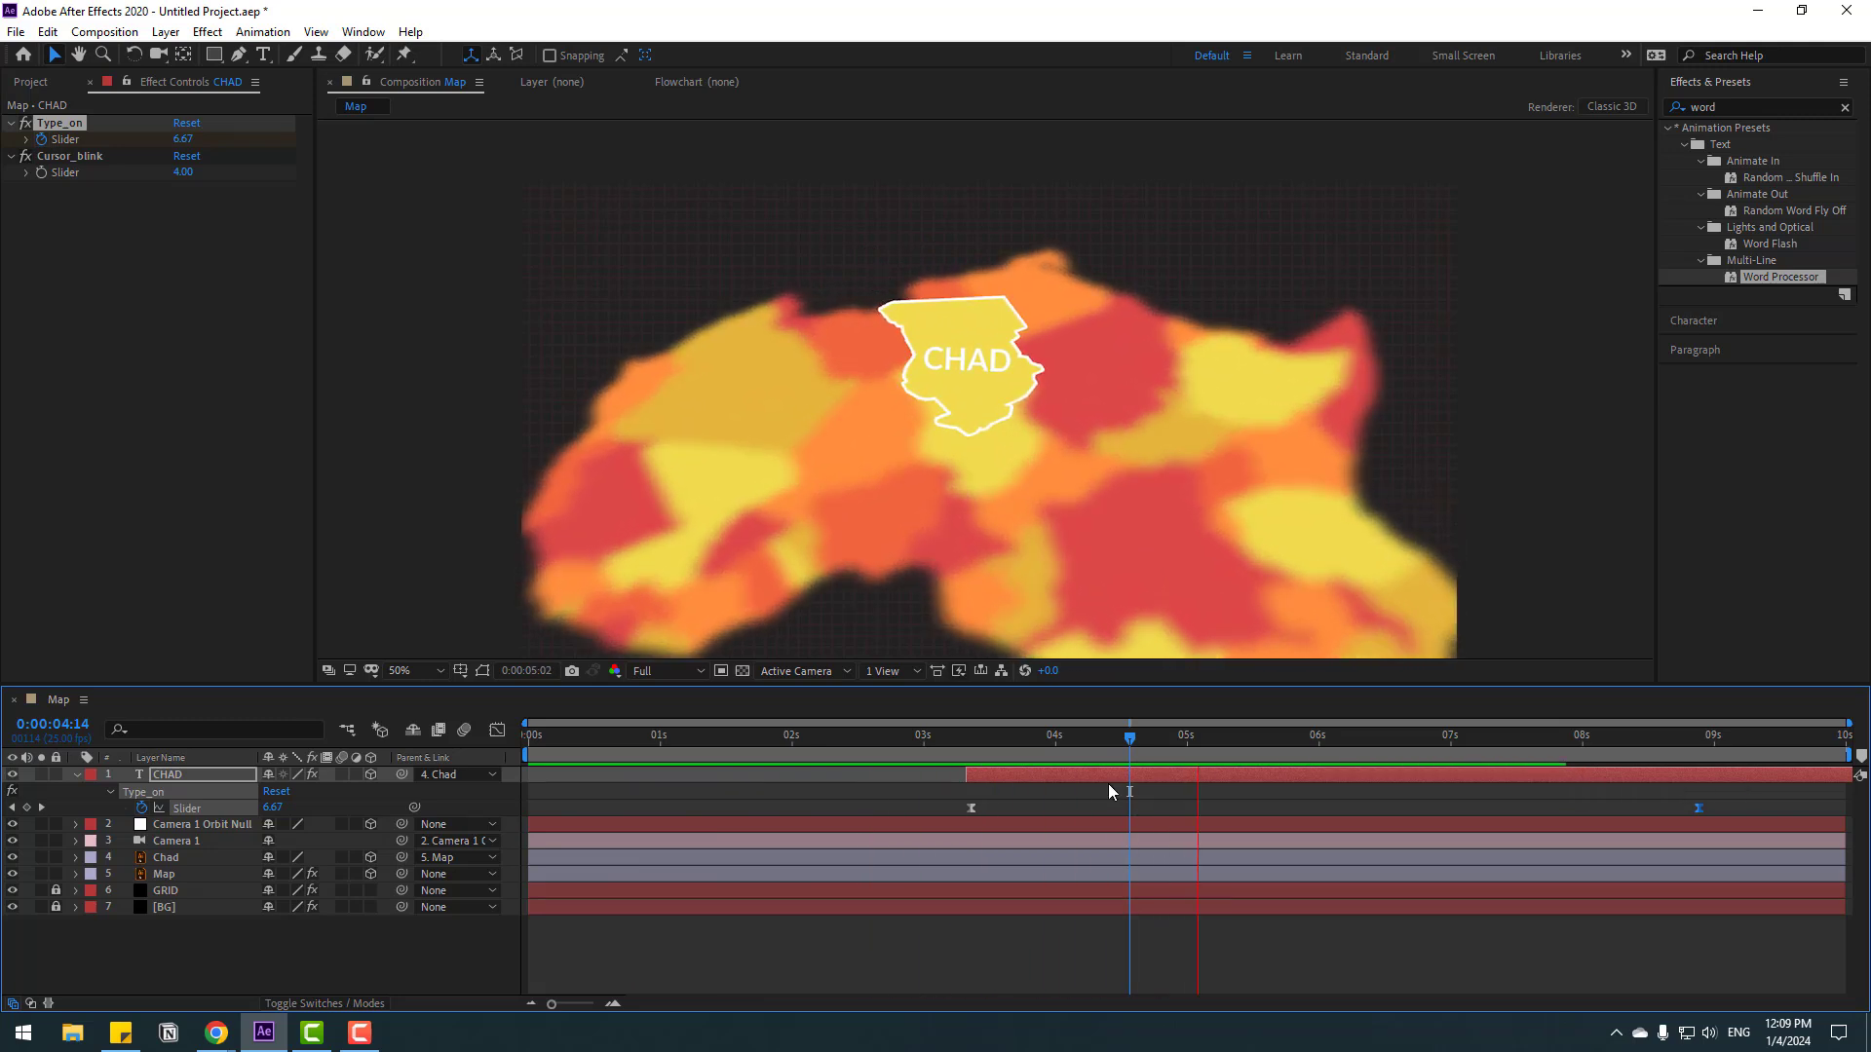
pyautogui.moveTo(1107, 746); pyautogui.dragTo(1182, 747)
pyautogui.moveTo(1698, 807); pyautogui.dragTo(1814, 808)
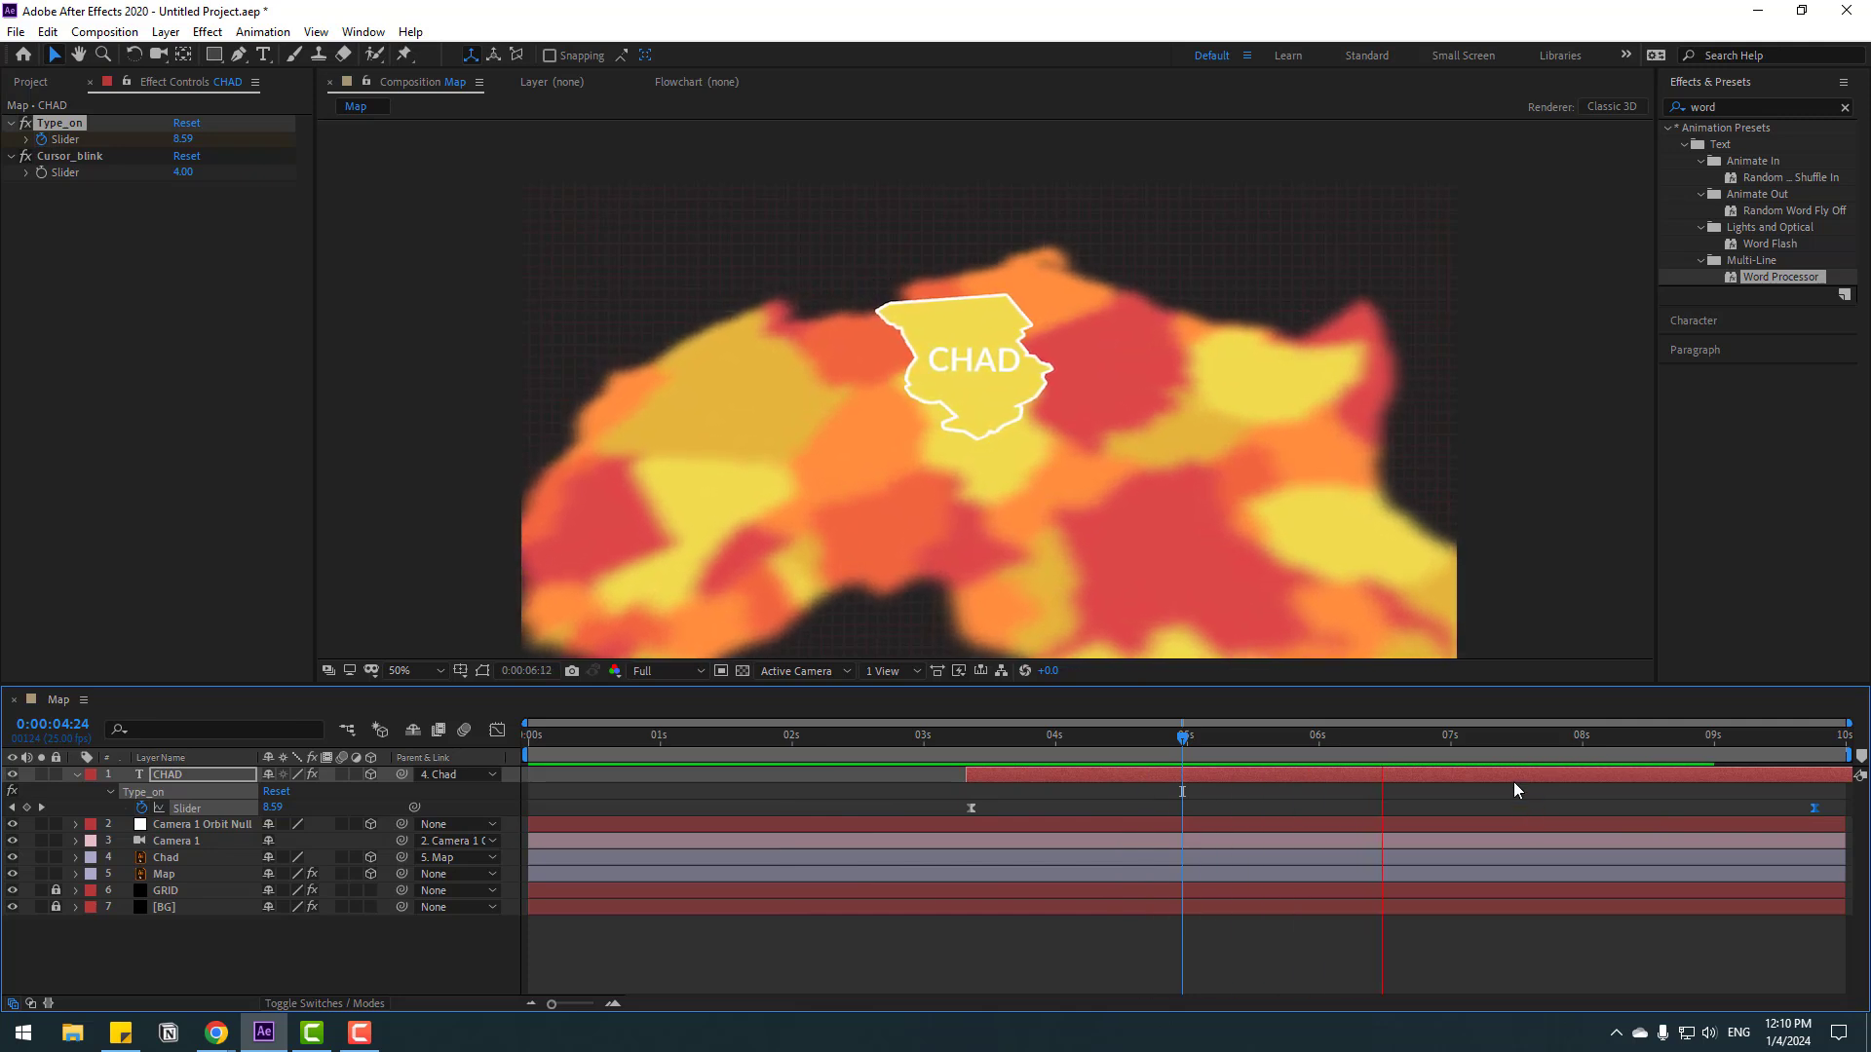
# Apply Drop Shadow to CHAD with 54% opacity, distance 12 and softness 24.
pyautogui.click(1160, 751)
pyautogui.press('space')
pyautogui.click(1731, 108)
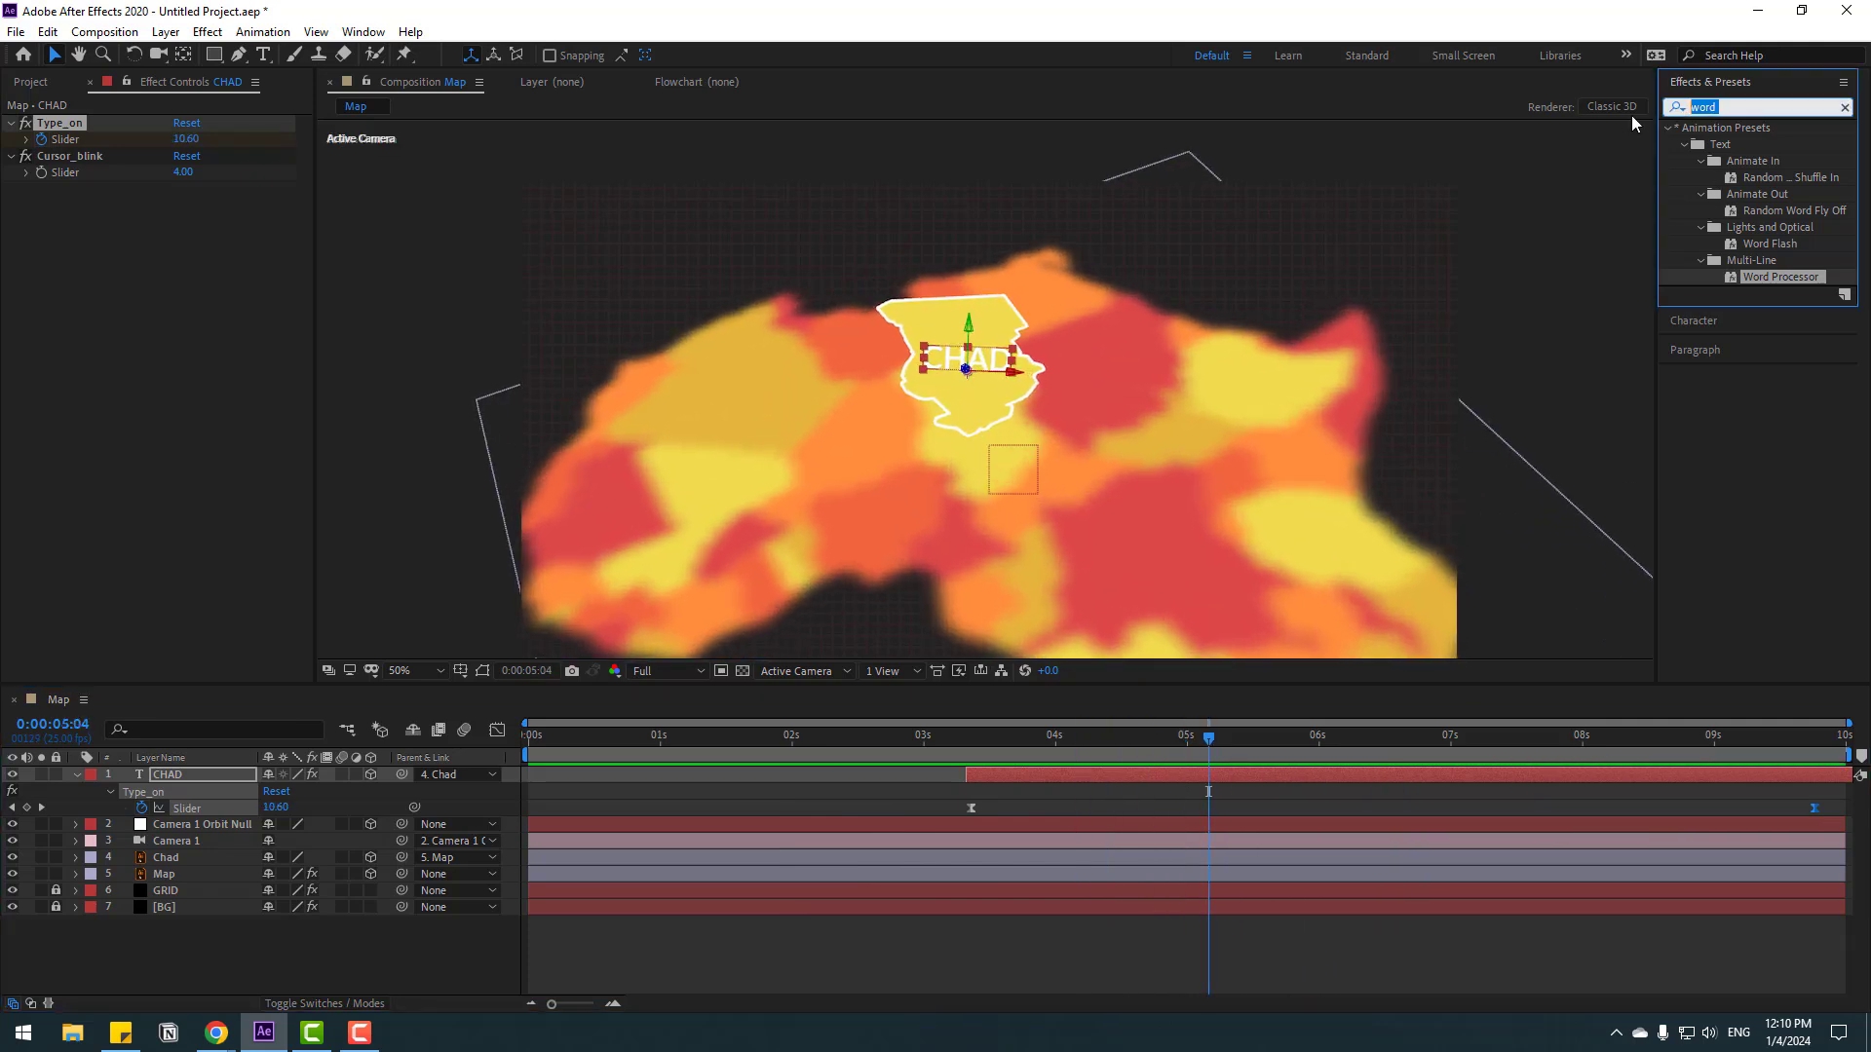
pyautogui.write('drop')
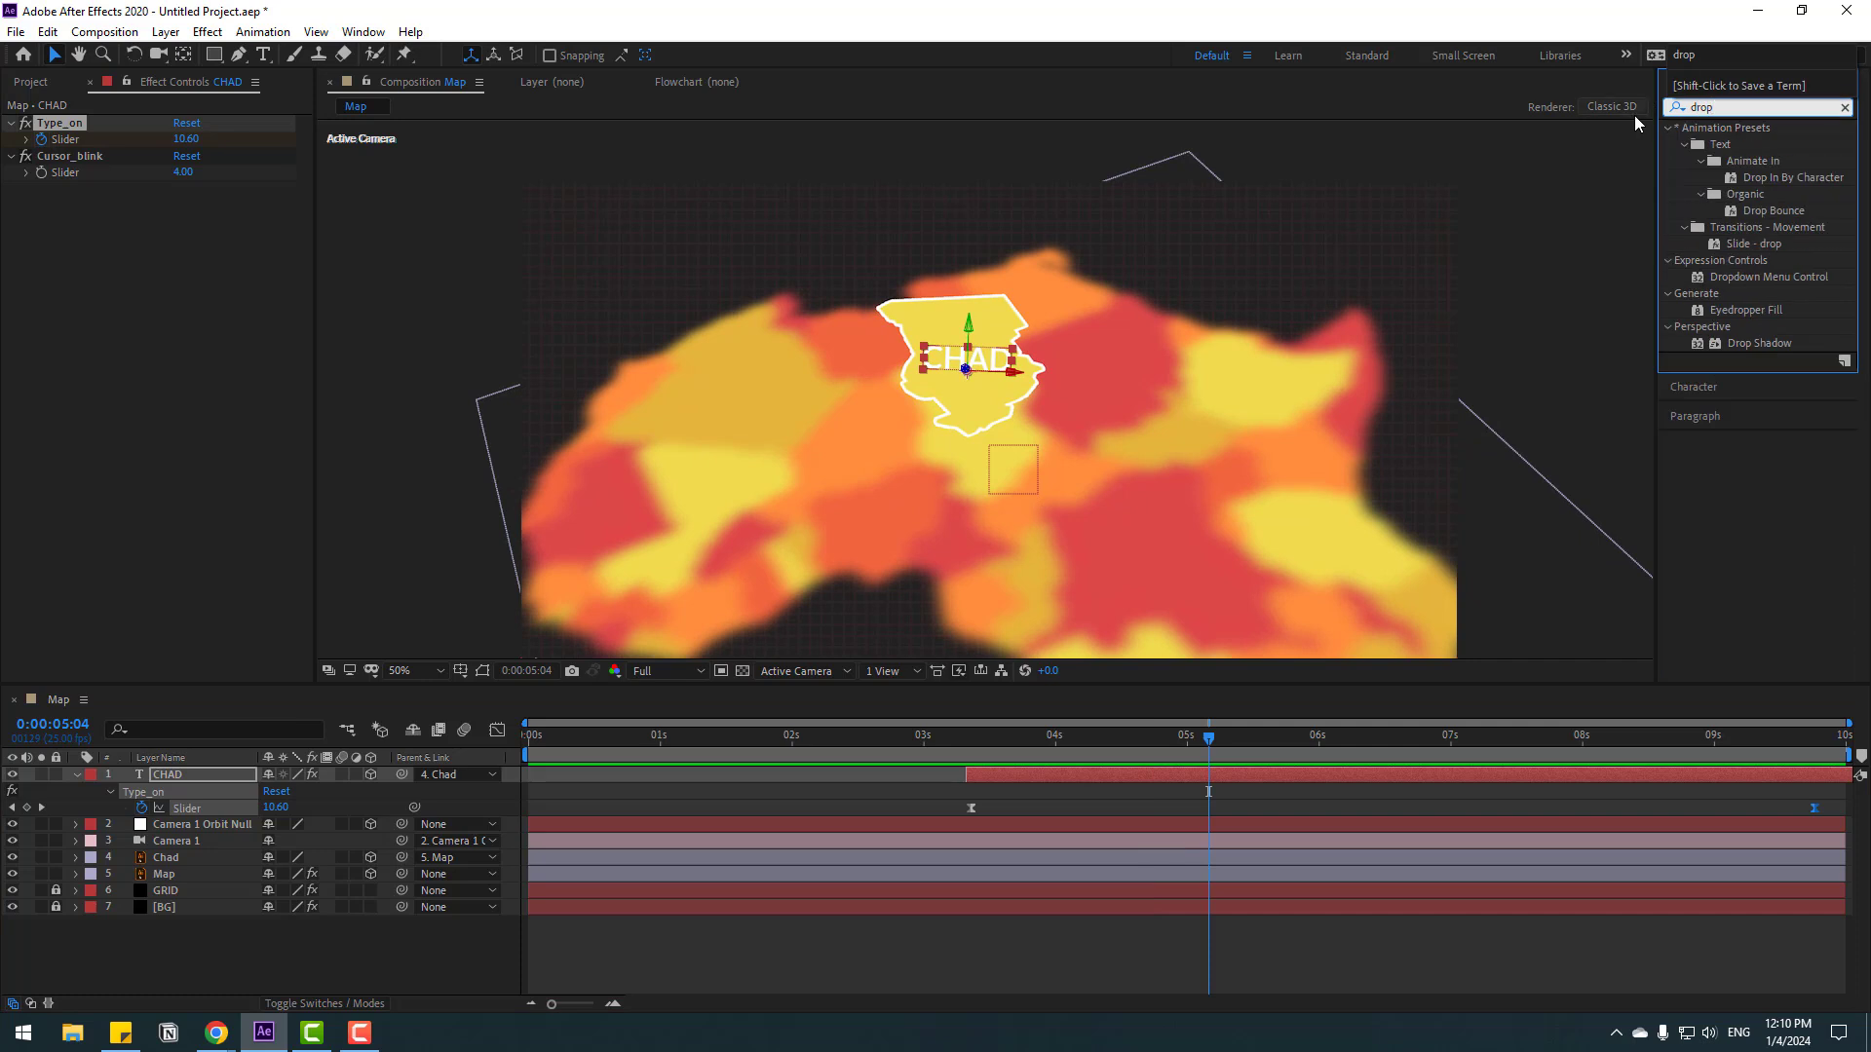
pyautogui.moveTo(1756, 343); pyautogui.dragTo(186, 775)
pyautogui.scroll(4, 893, 447)
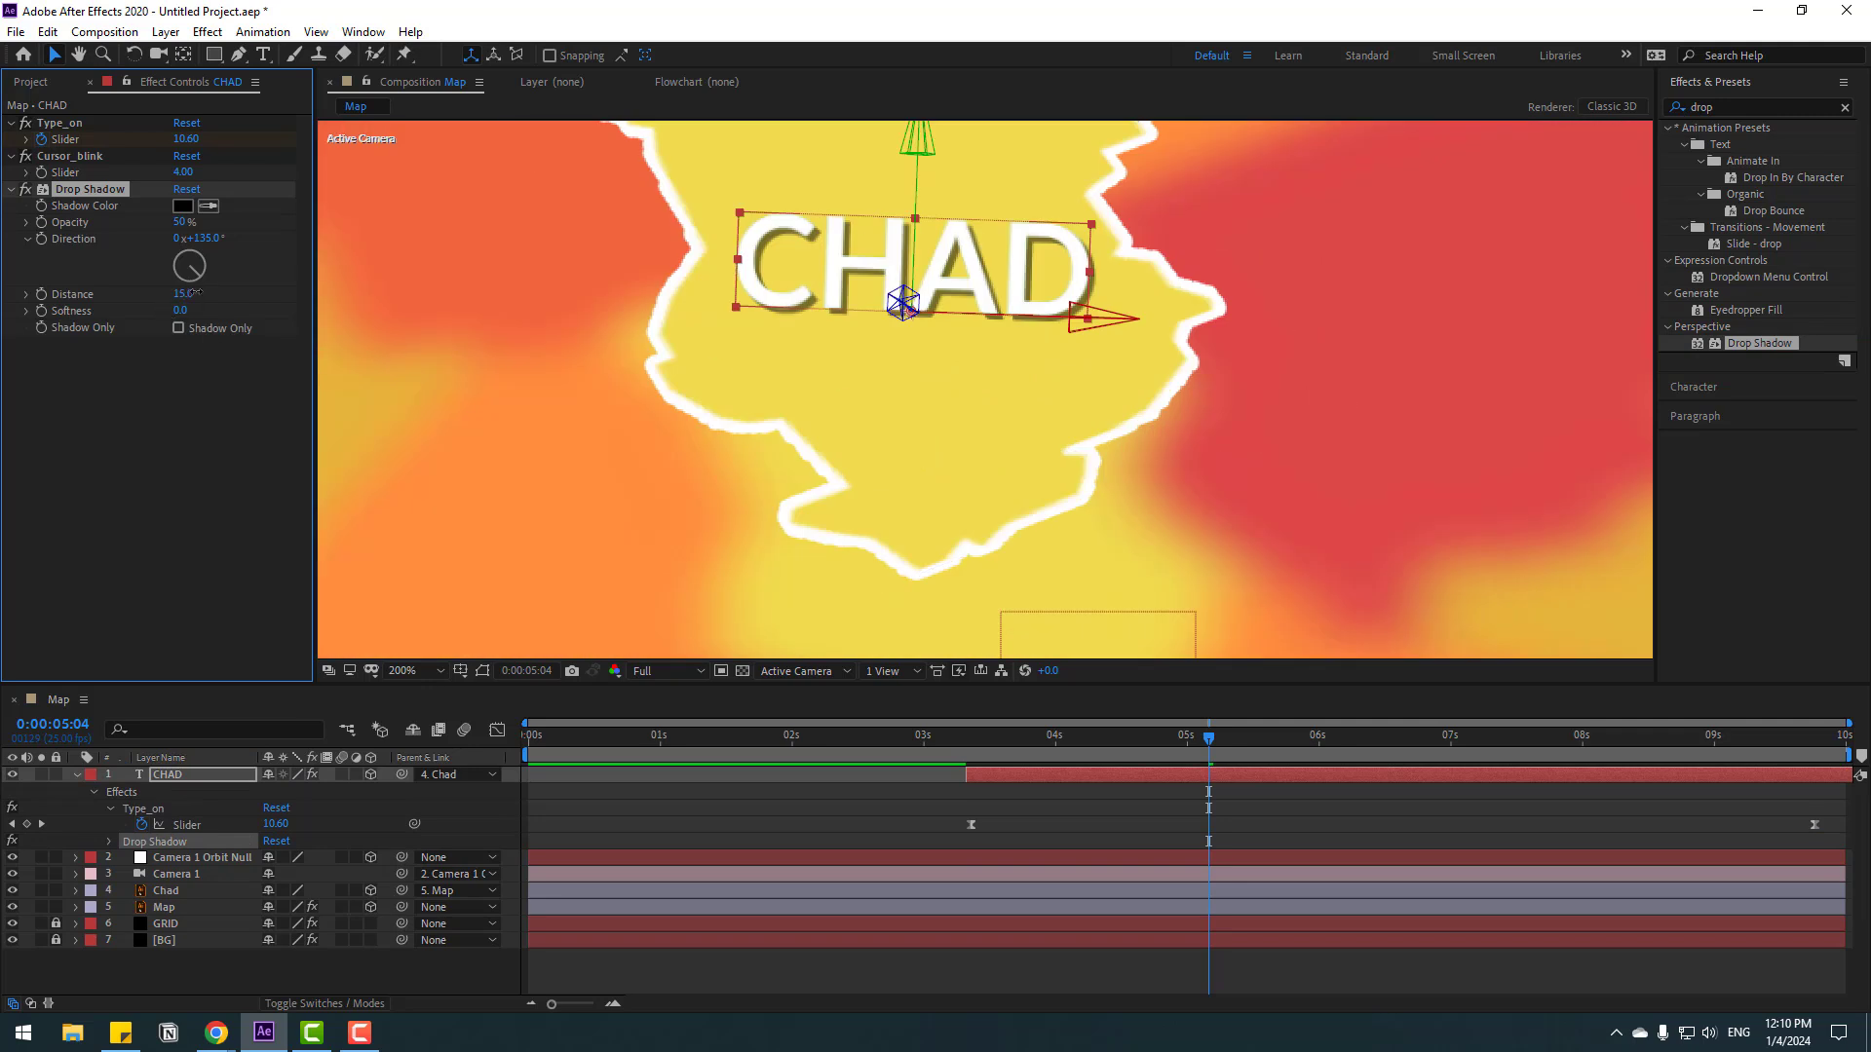
pyautogui.moveTo(195, 292)
pyautogui.mouseDown()
pyautogui.moveTo(205, 310)
pyautogui.moveTo(184, 293)
pyautogui.mouseUp()
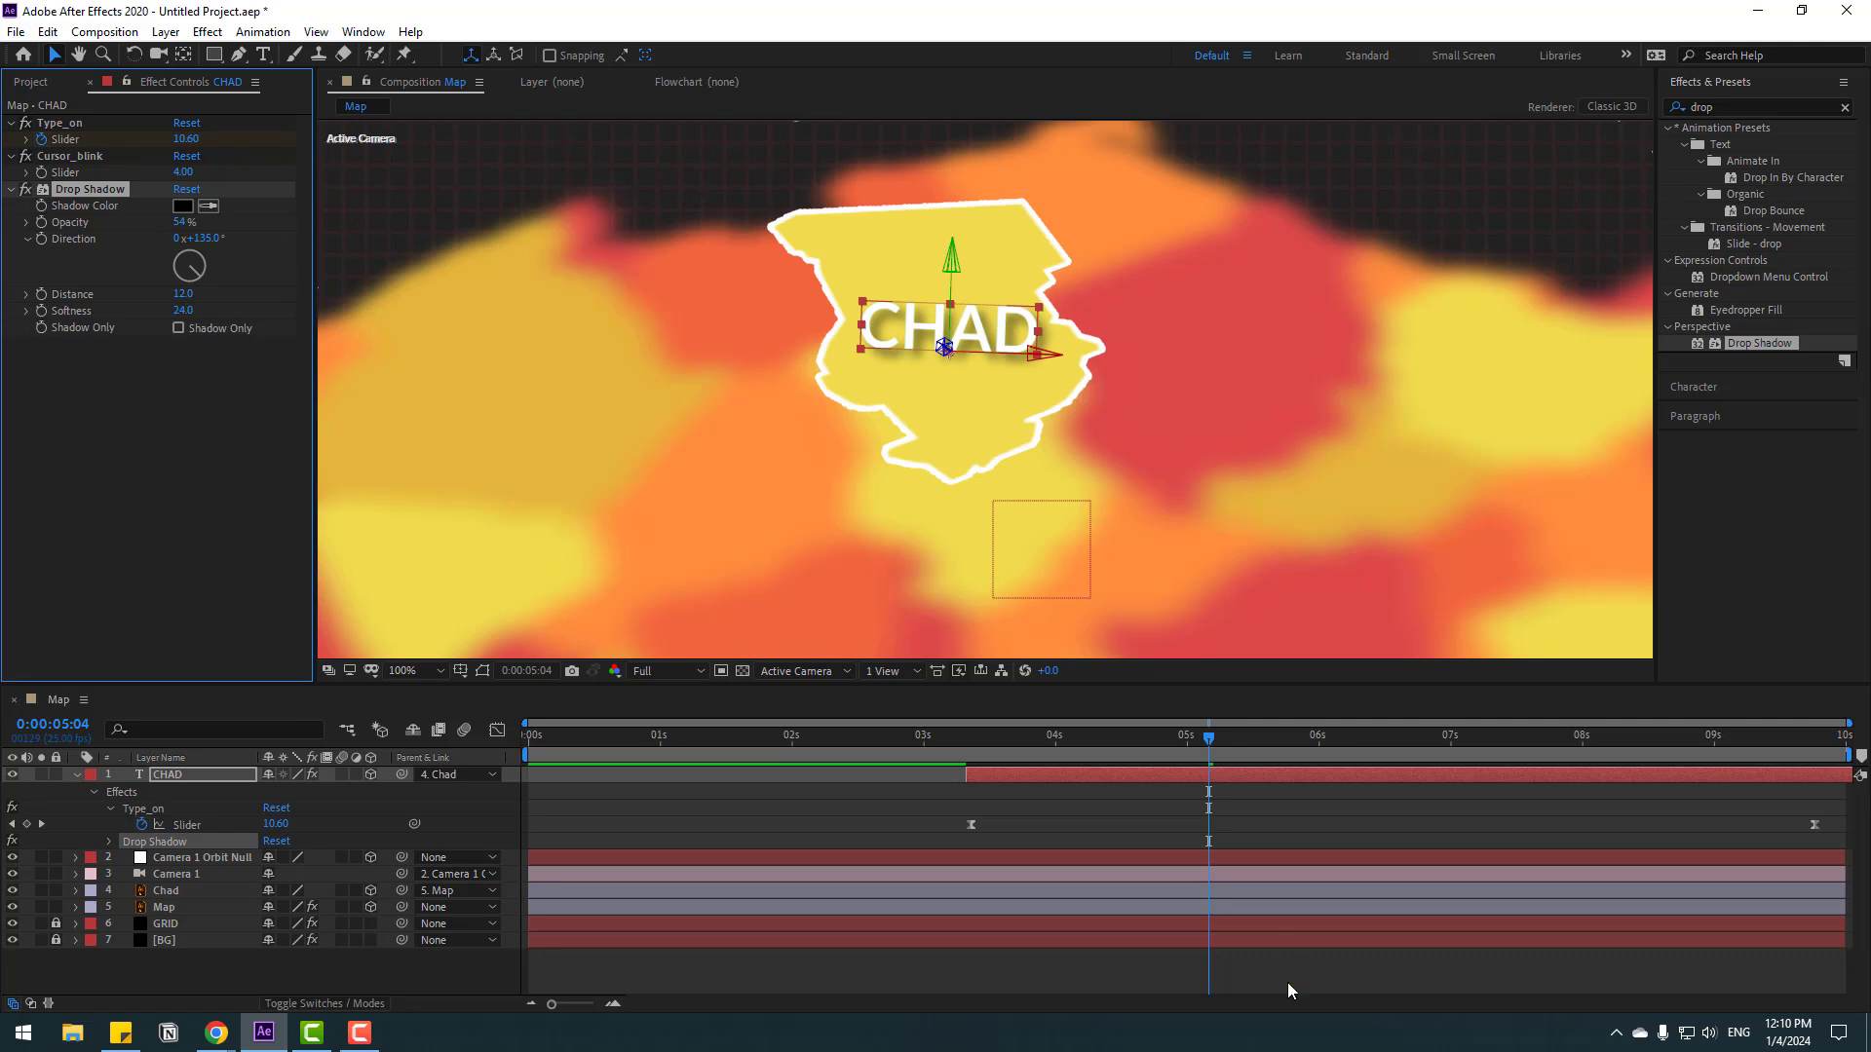
# At about 05:12, nudge the CHAD label right to re-centre it on Chad.
pyautogui.hotkey('ctrl', 'shift', 'a')
pyautogui.moveTo(1286, 751); pyautogui.dragTo(1820, 737)
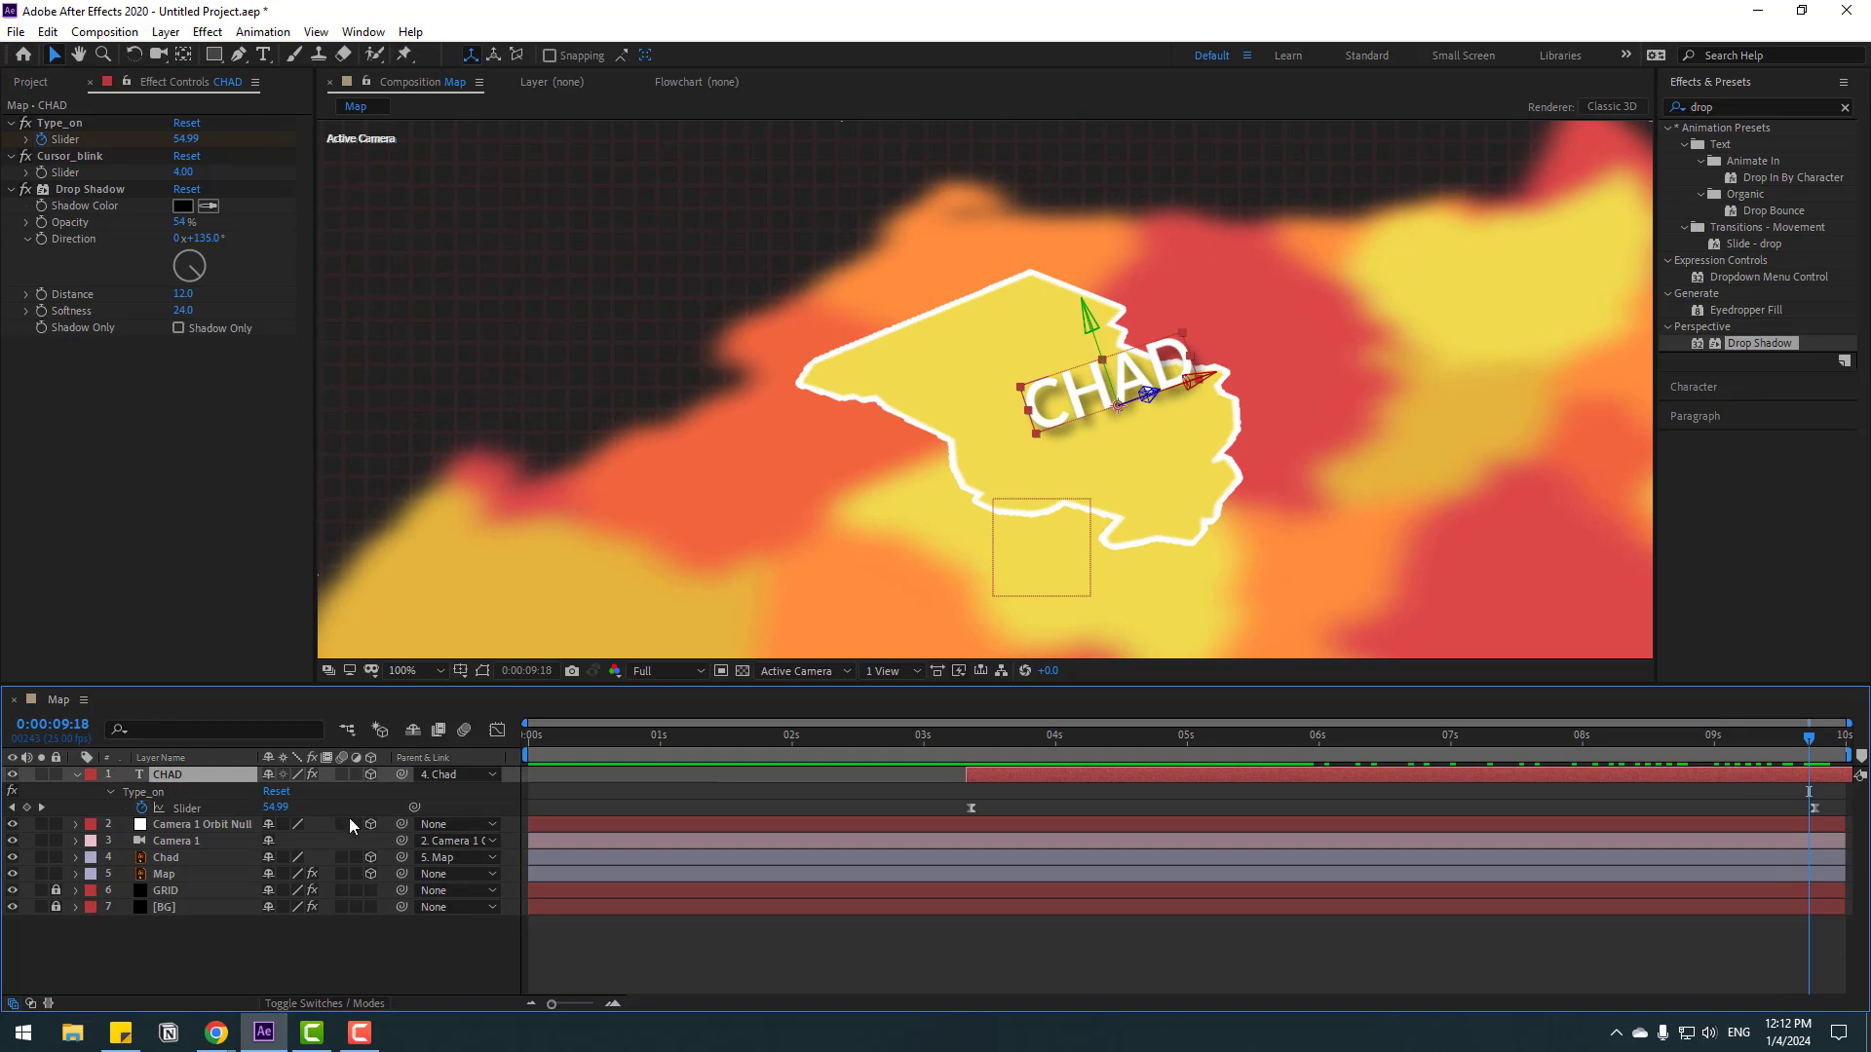
pyautogui.press('p')
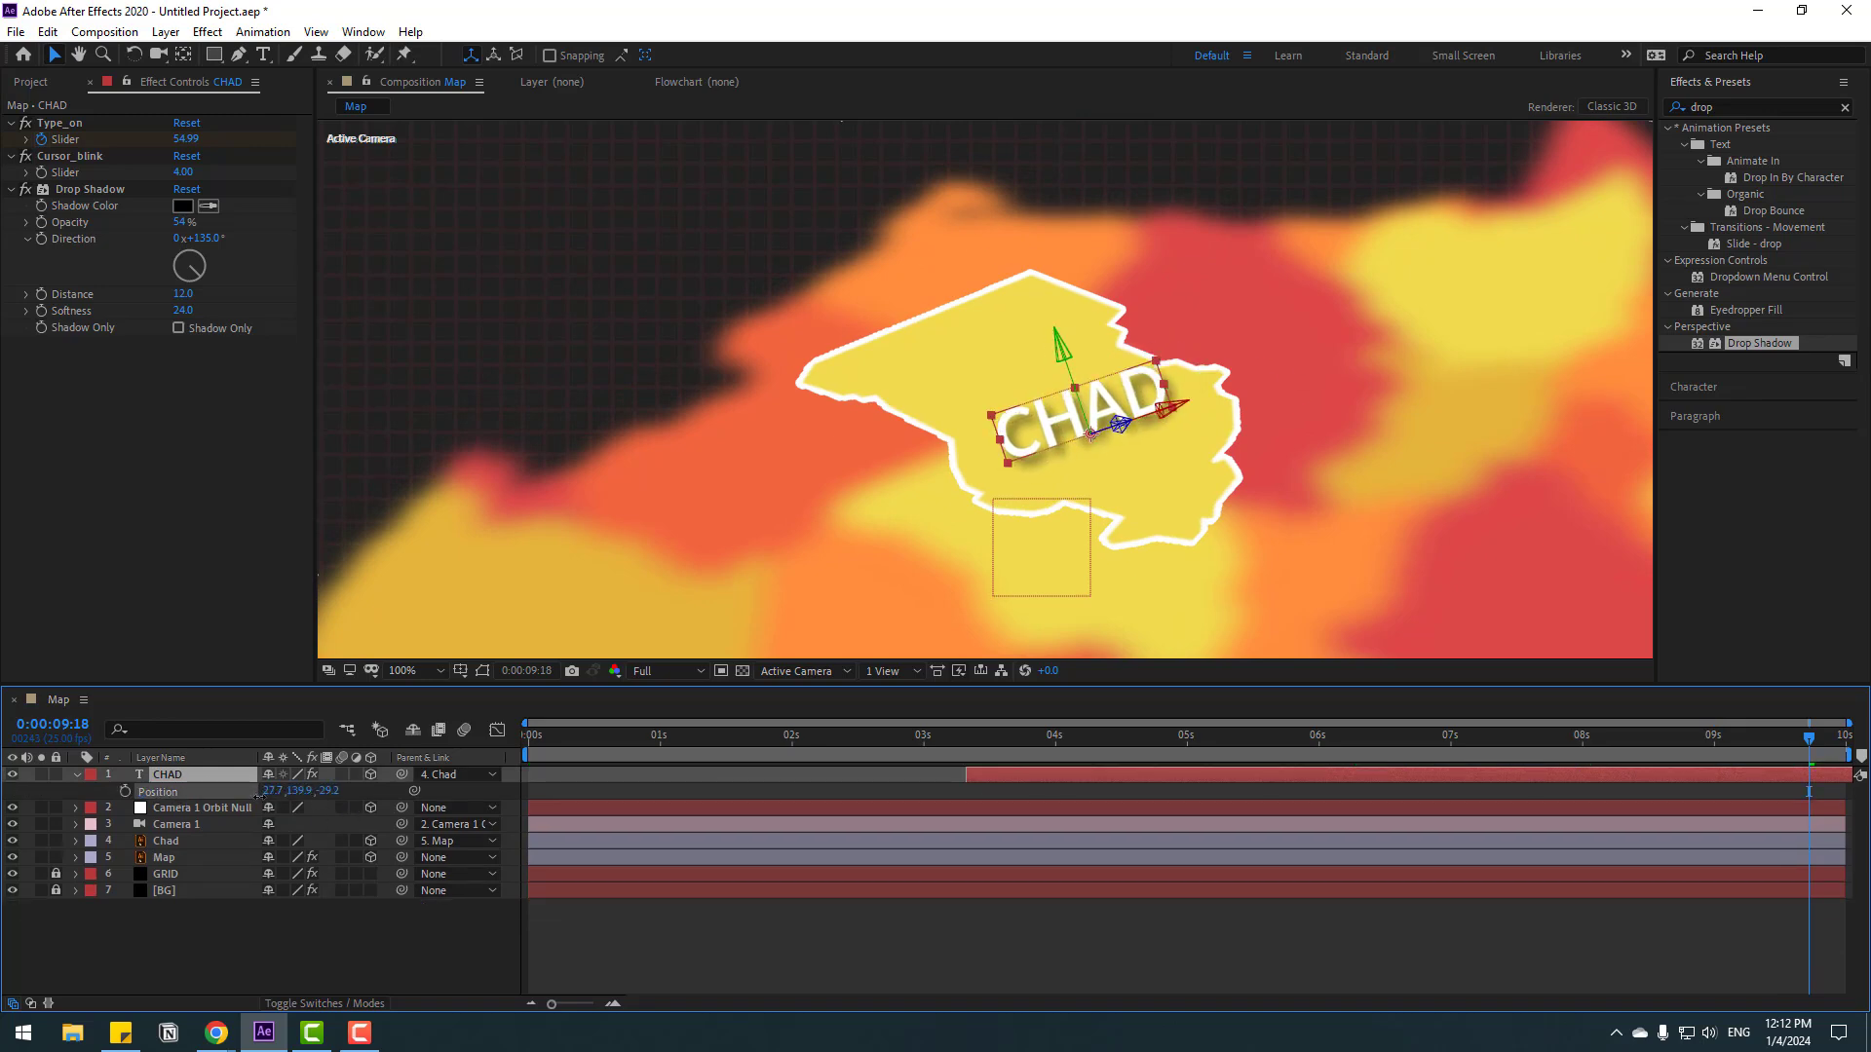
pyautogui.moveTo(1805, 754); pyautogui.dragTo(1156, 750)
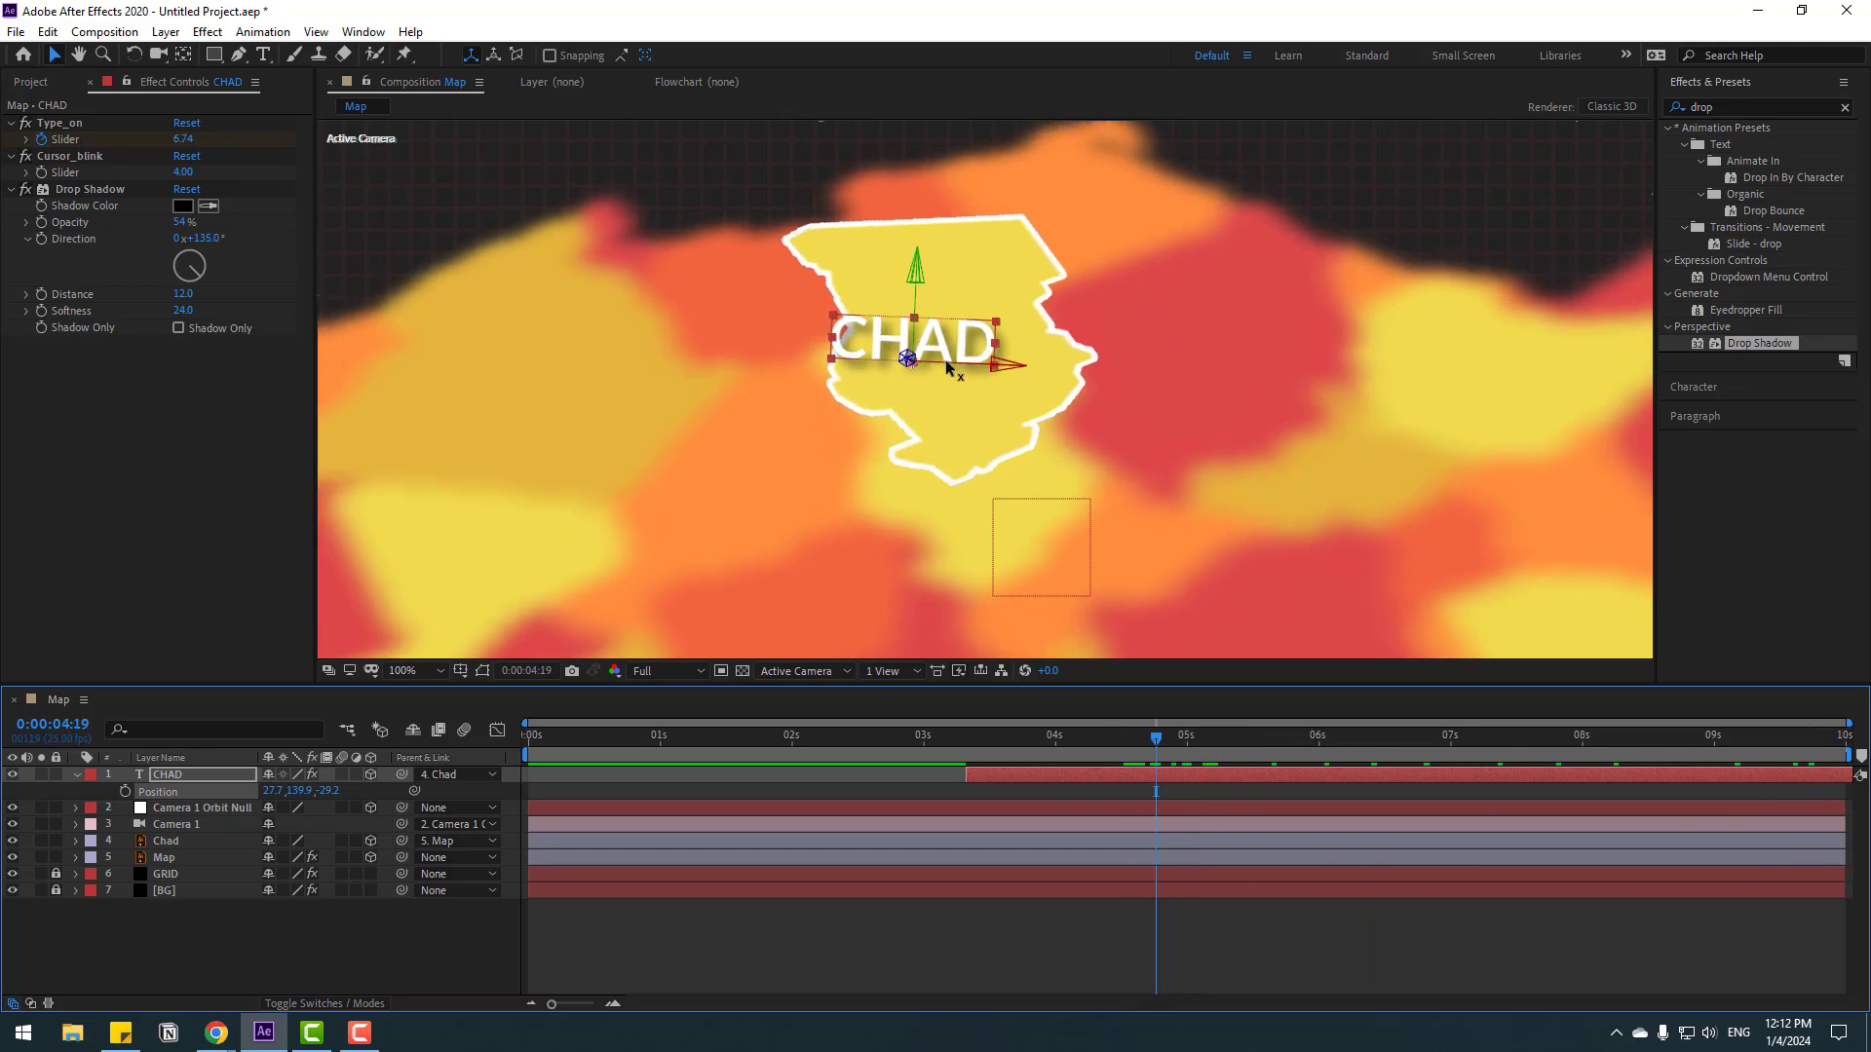
pyautogui.moveTo(947, 365)
pyautogui.mouseDown()
pyautogui.moveTo(1037, 365)
pyautogui.moveTo(983, 366)
pyautogui.mouseUp()
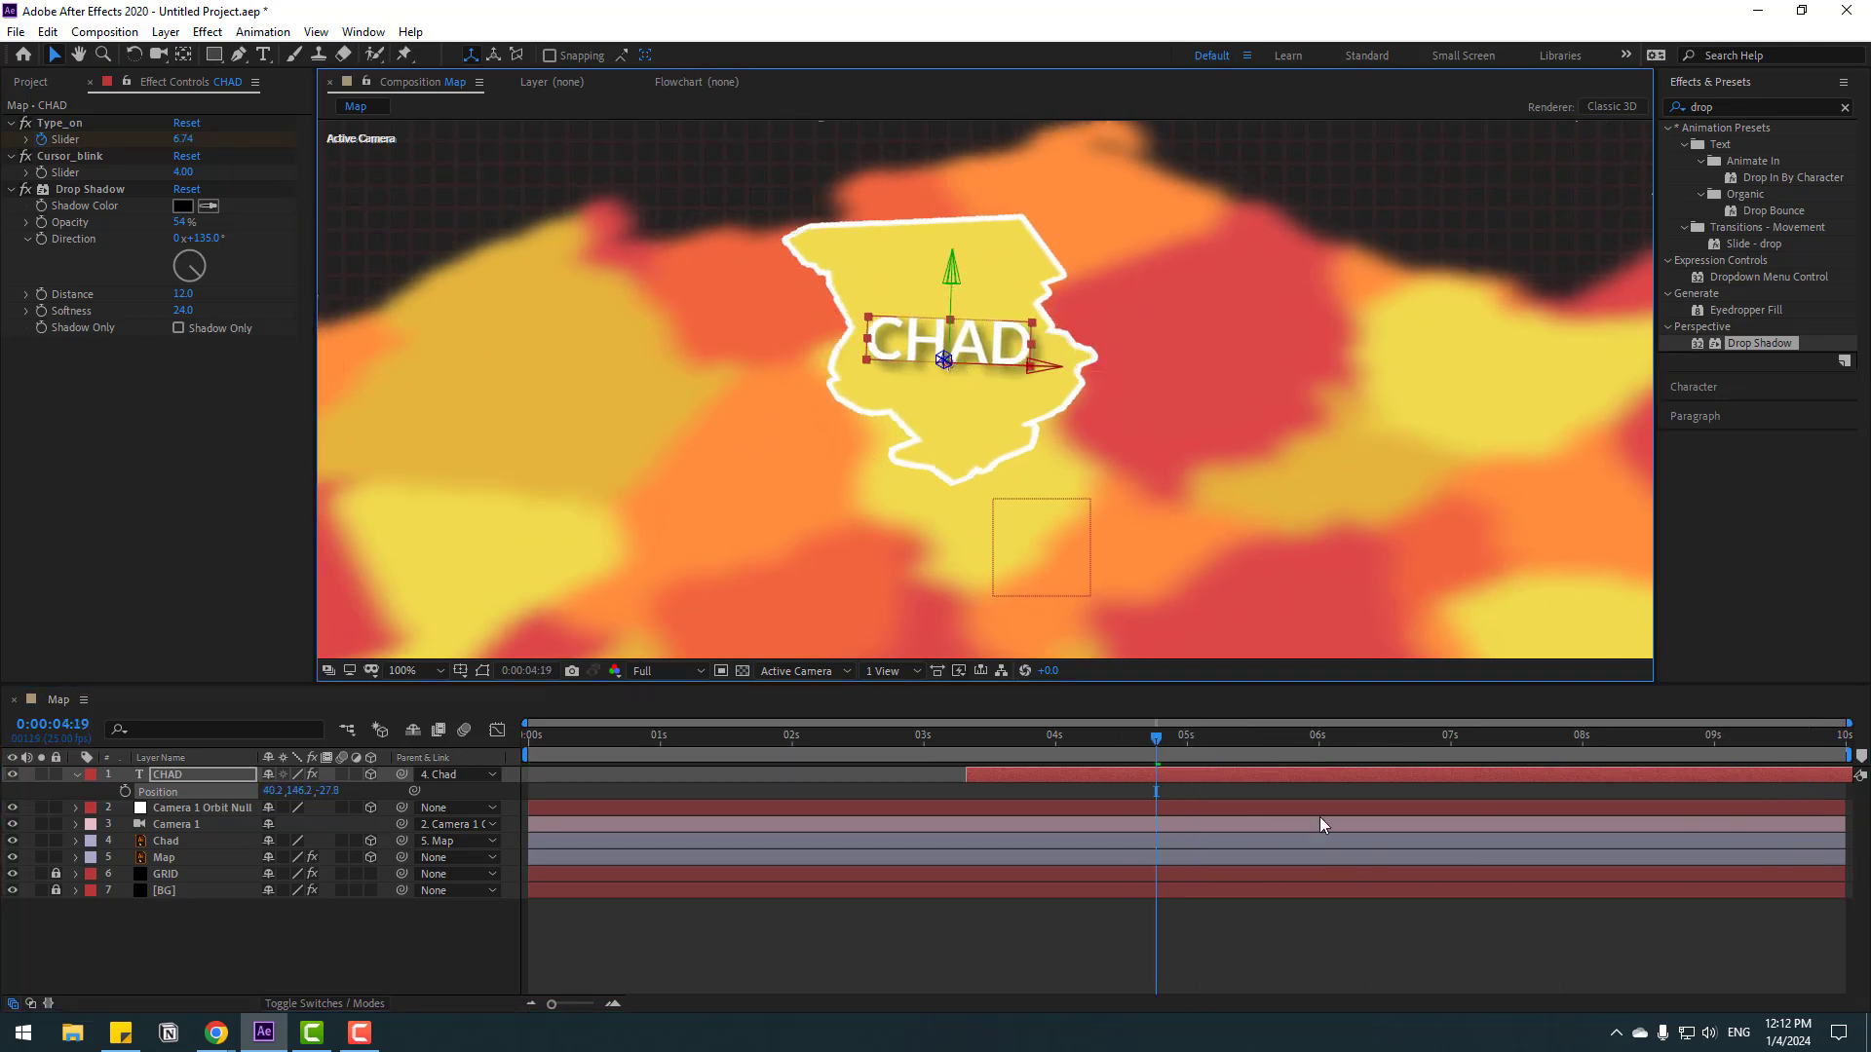
# At the comp end, move CHAD down-left to keyframe its final position near 29, 1353.
pyautogui.moveTo(1149, 733); pyautogui.dragTo(1844, 742)
pyautogui.scroll(-2, 1138, 489)
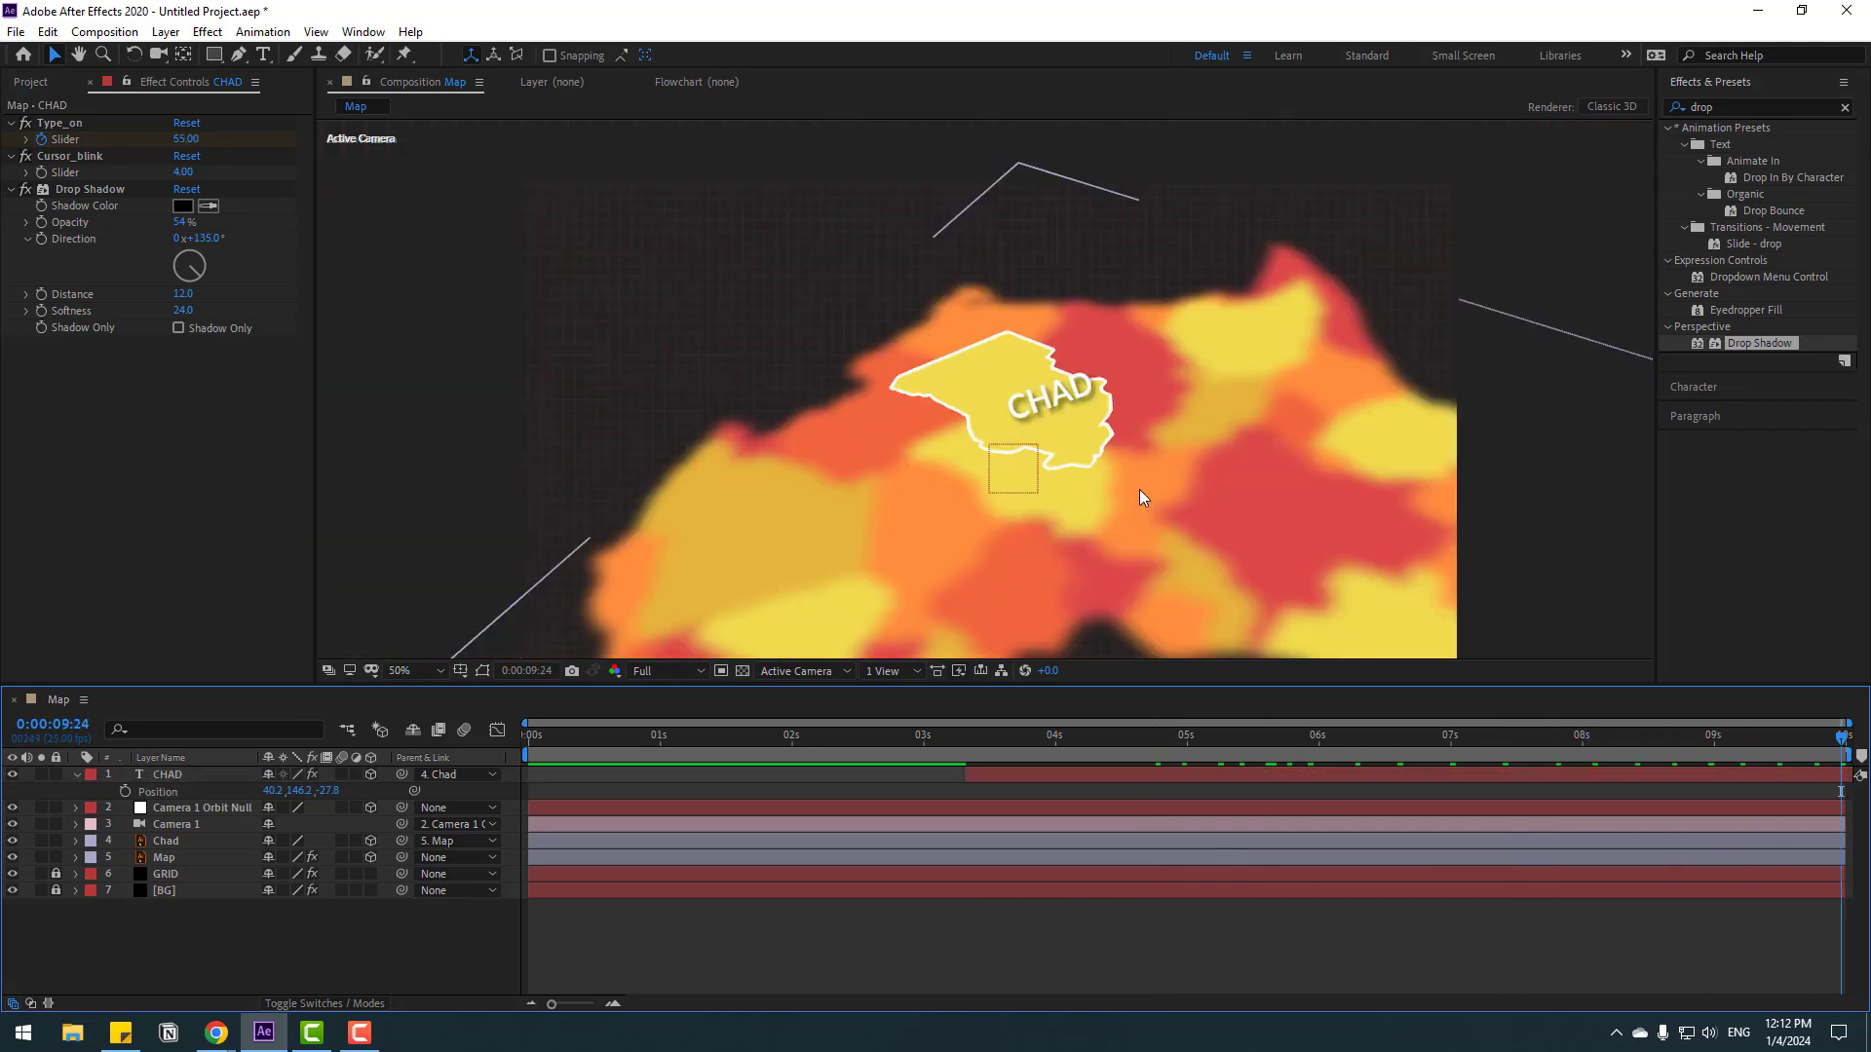
pyautogui.scroll(2, 1141, 497)
pyautogui.moveTo(1774, 746); pyautogui.dragTo(1414, 746)
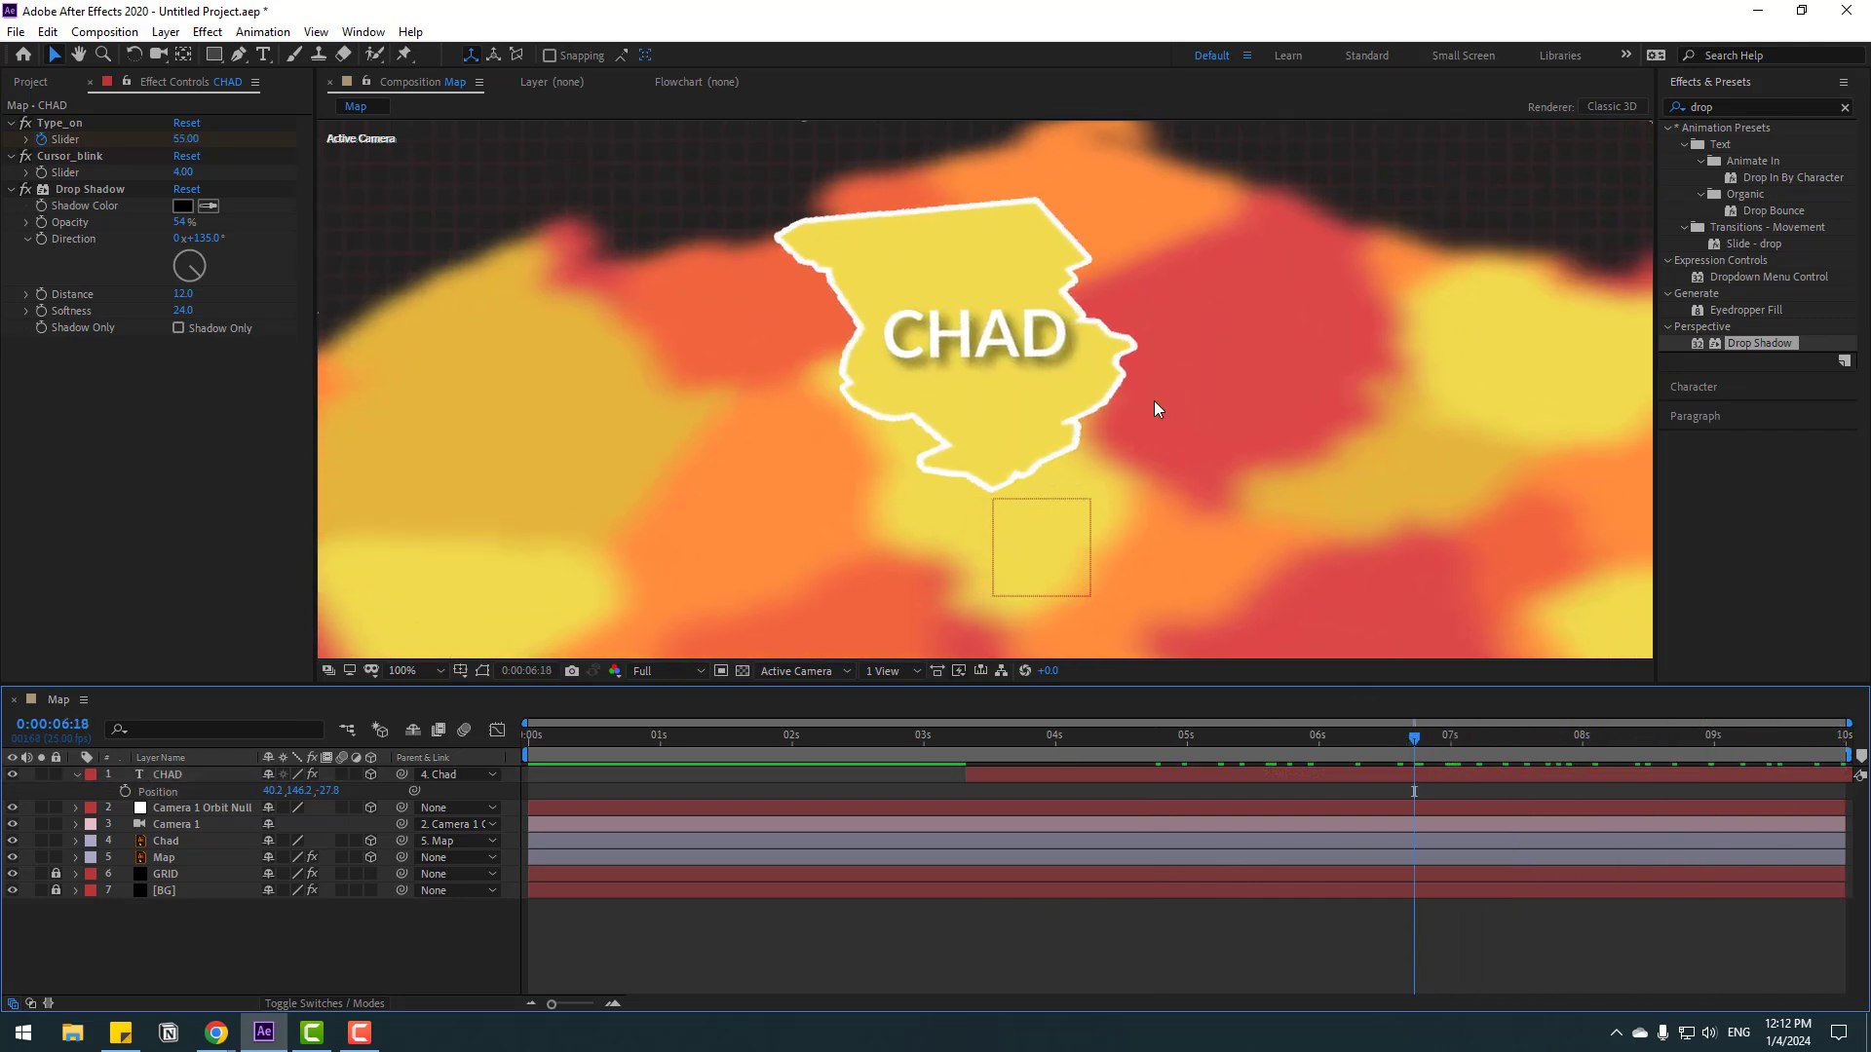
pyautogui.click(171, 778)
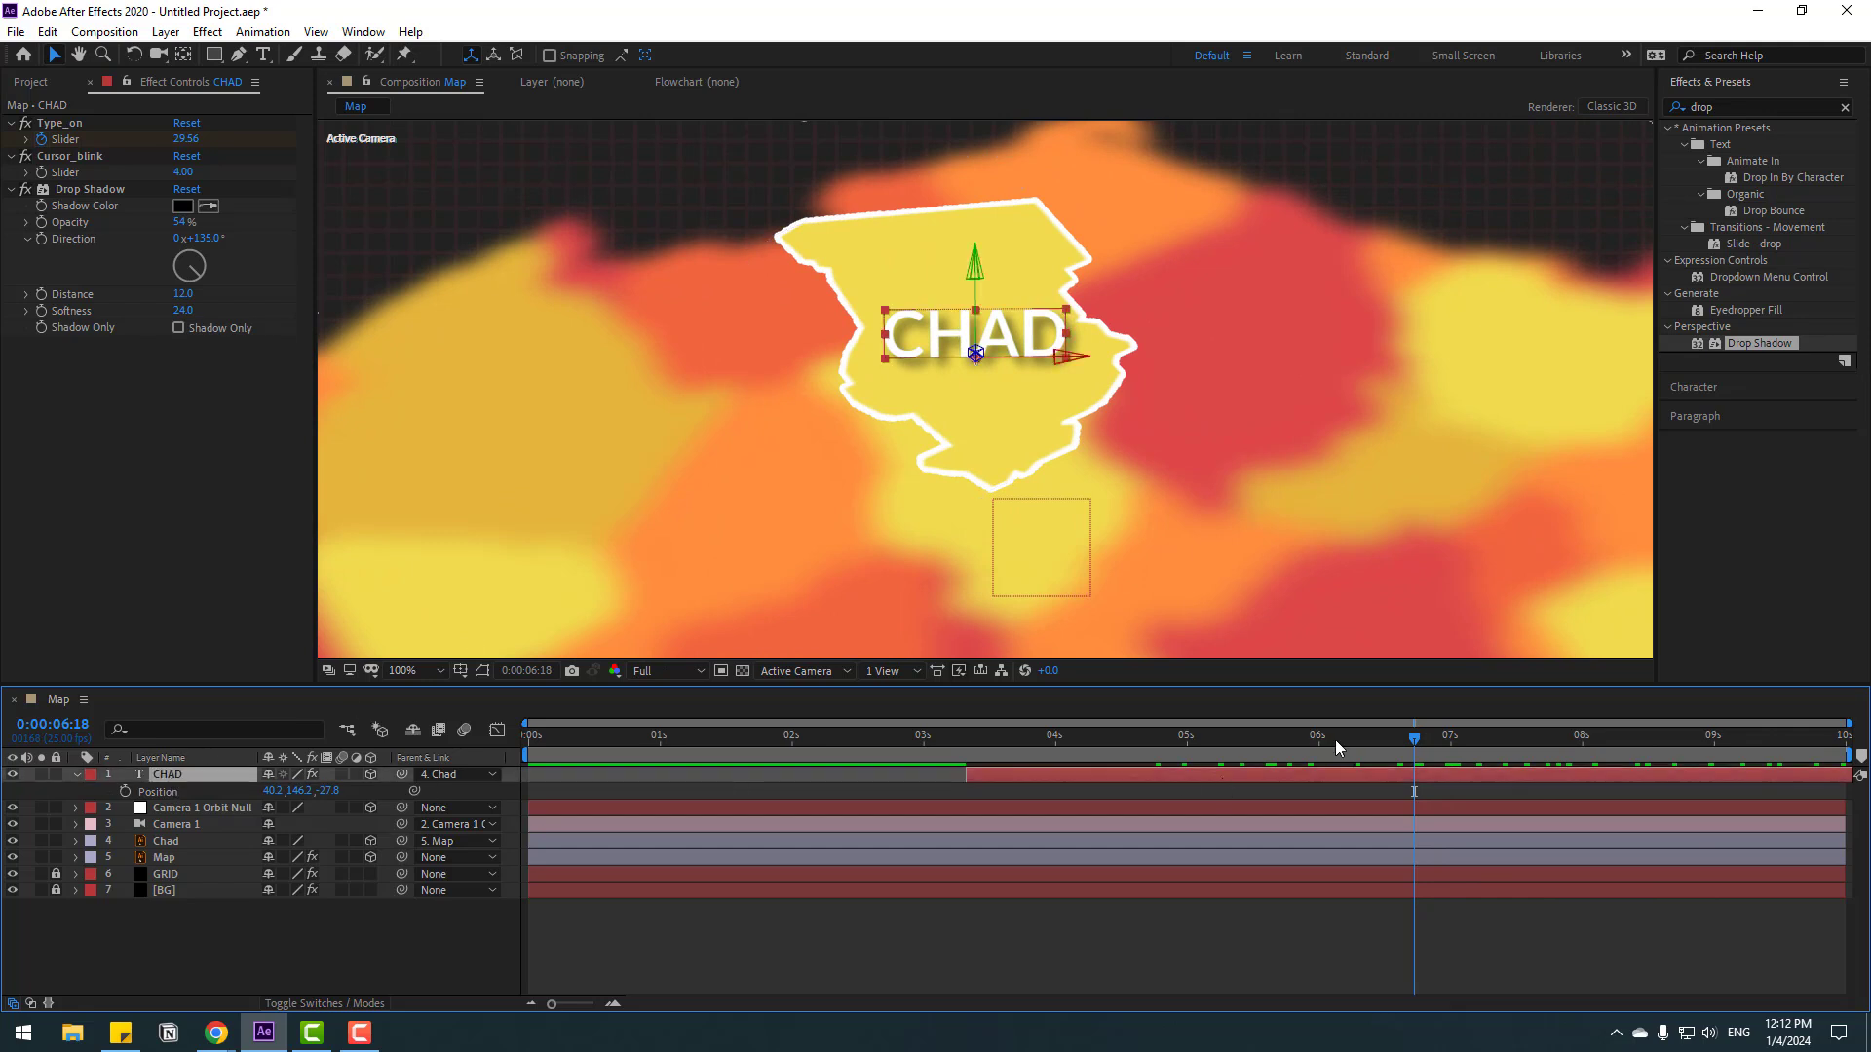
pyautogui.press('p')
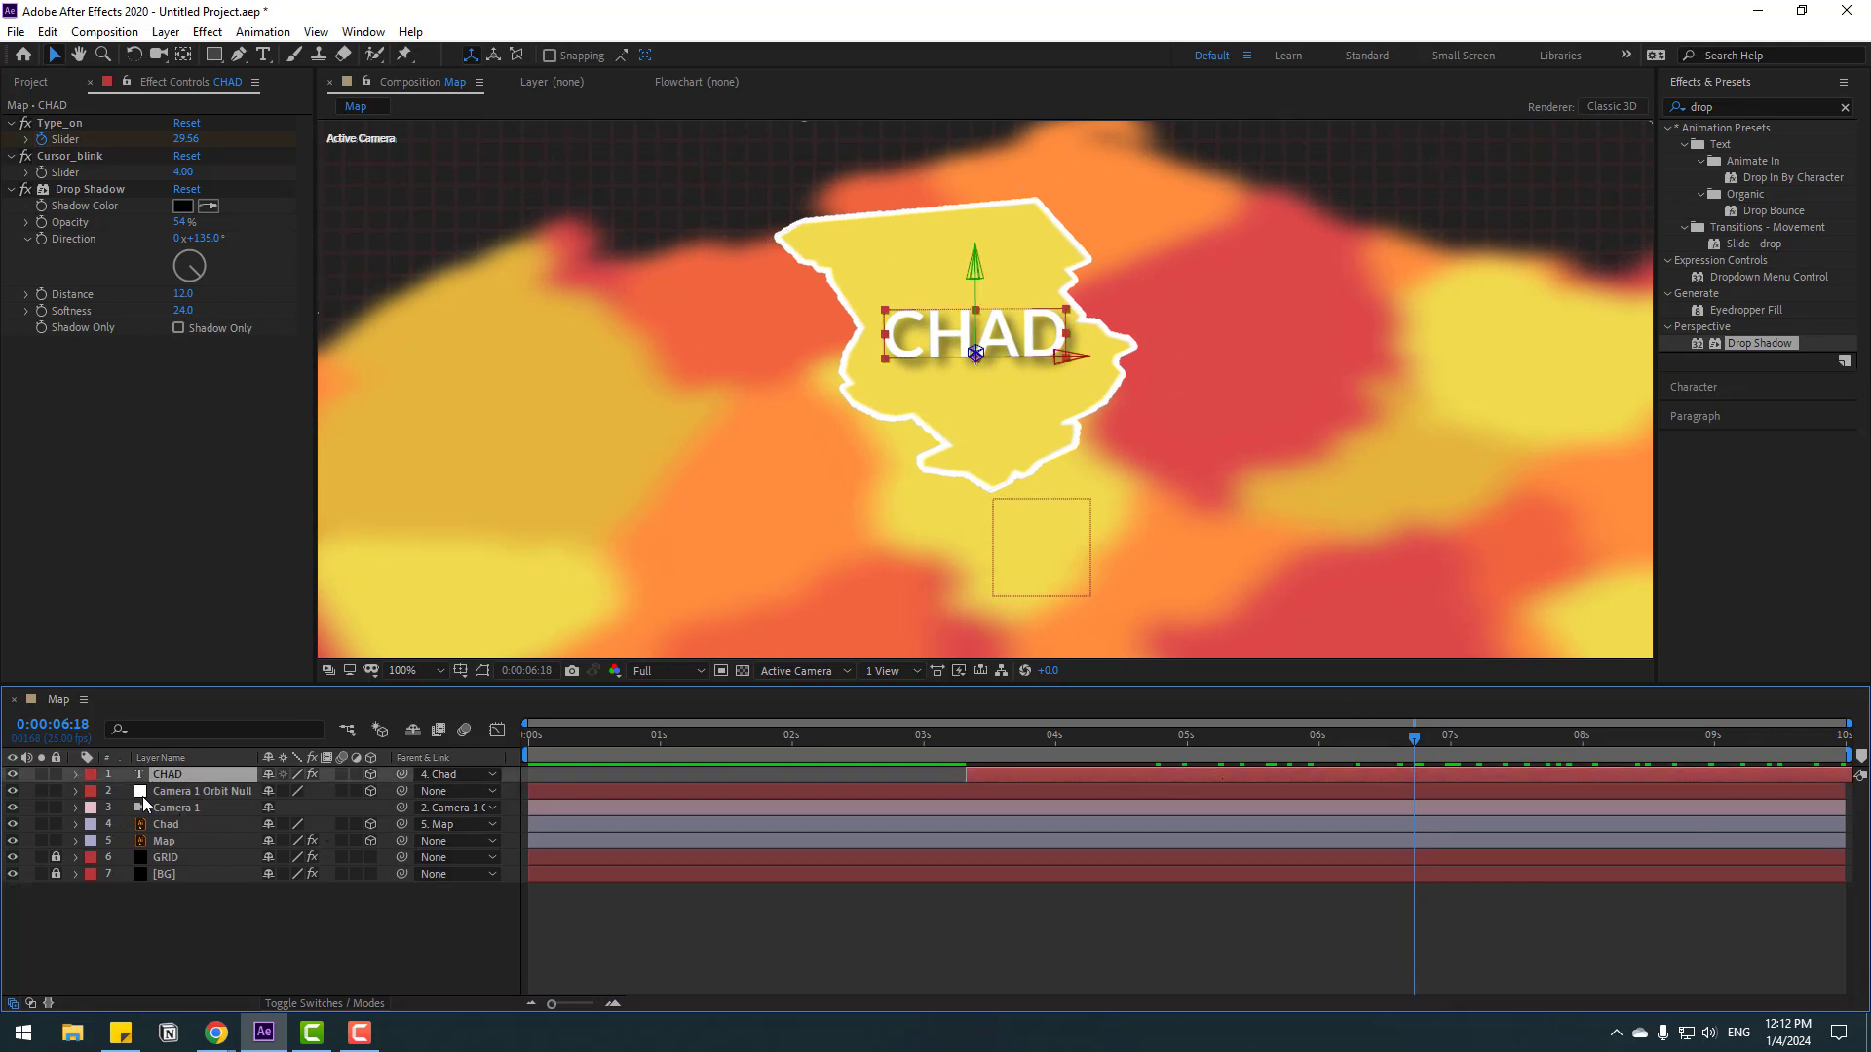
pyautogui.press('p')
pyautogui.moveTo(1462, 746); pyautogui.dragTo(1844, 746)
pyautogui.moveTo(1138, 396); pyautogui.dragTo(1104, 408)
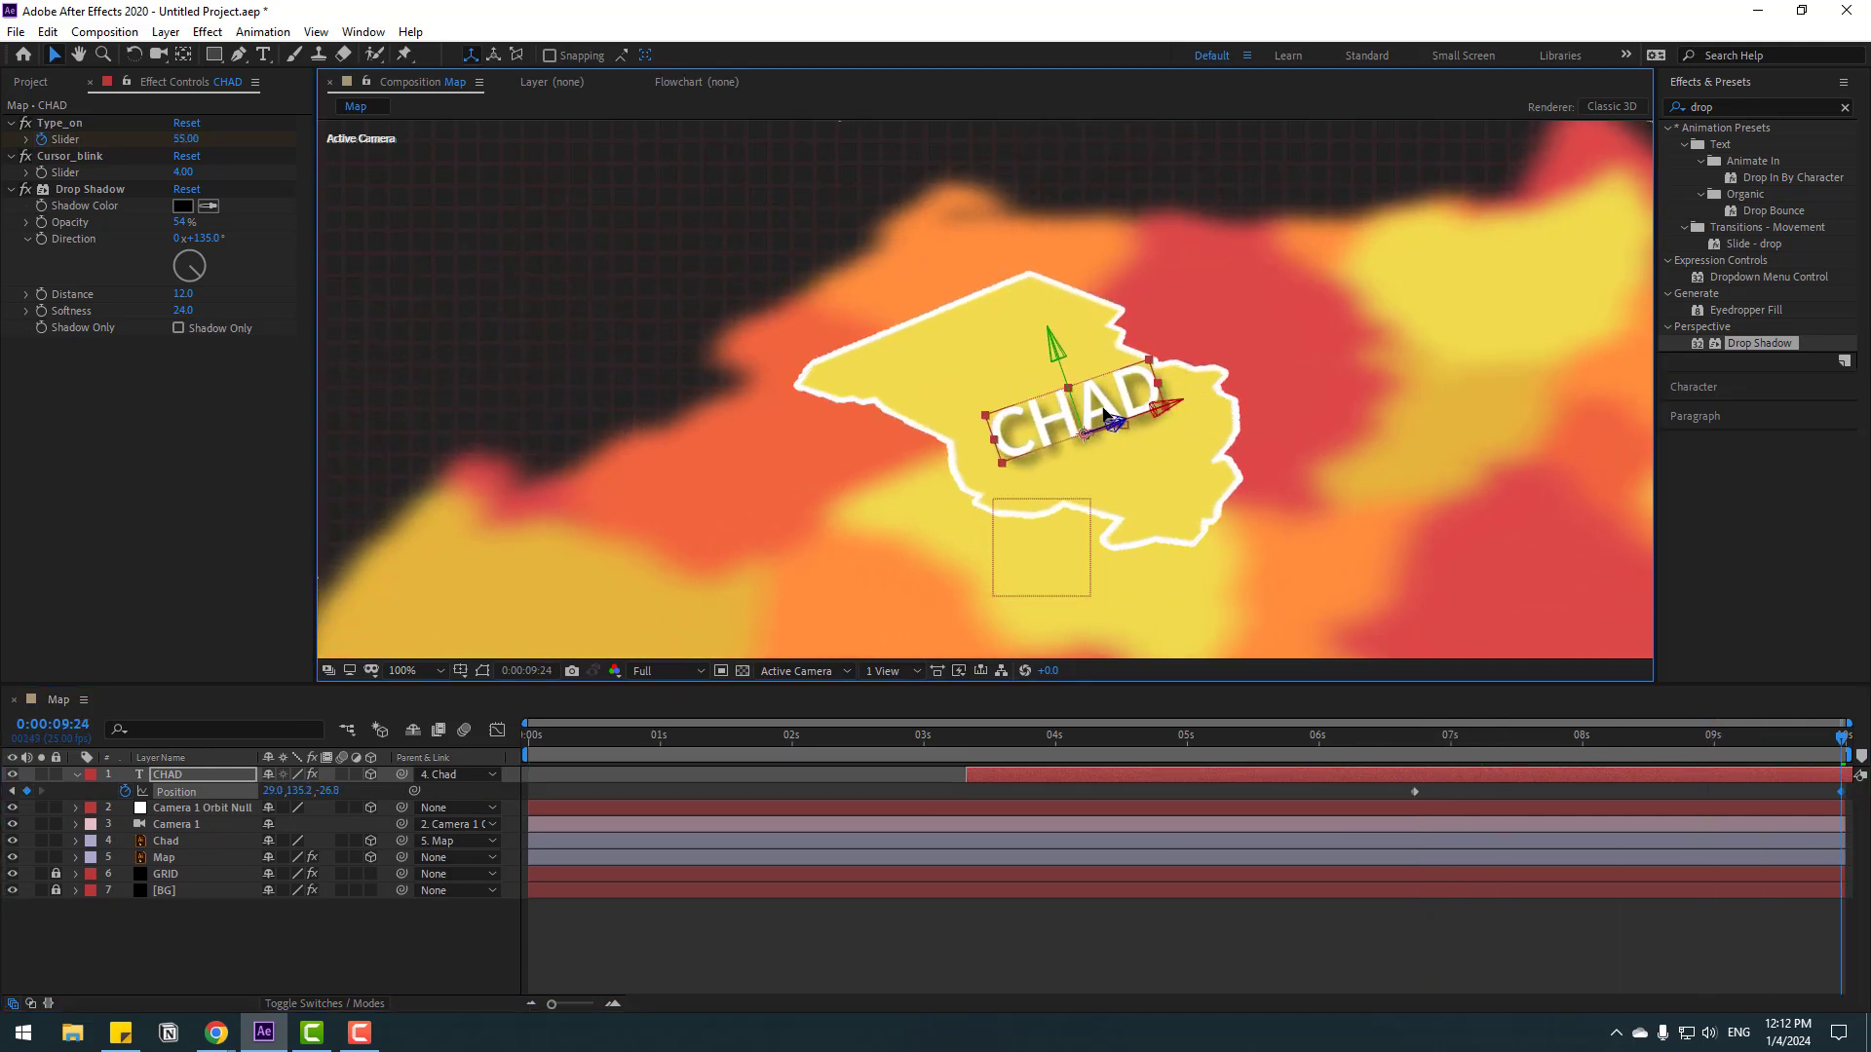